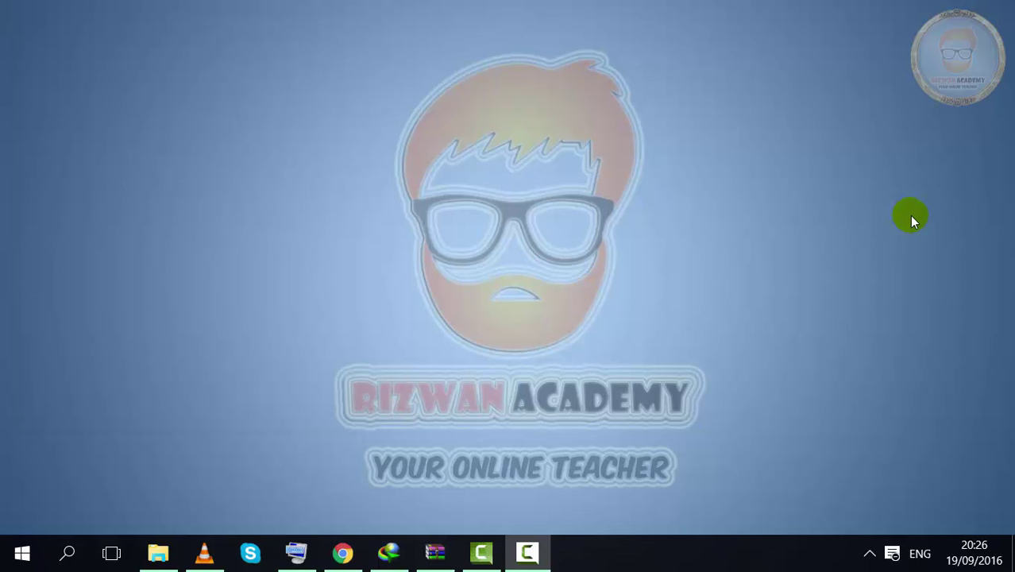
# Step: Bring Chrome back to YouTube's 'free download templates' results and select the search query
pyautogui.click(342, 553)
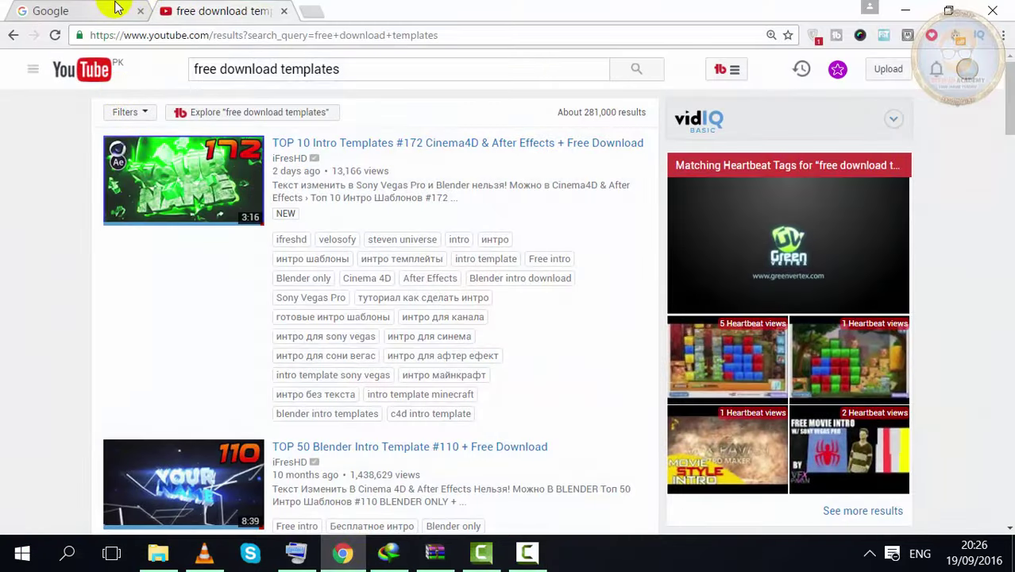
pyautogui.scroll(-3, 445, 296)
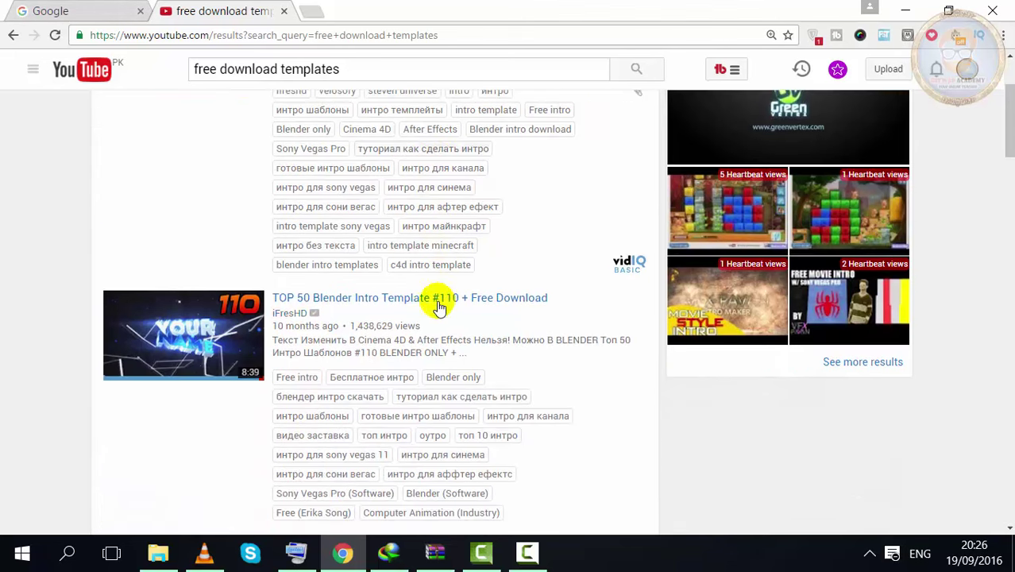
pyautogui.scroll(3, 437, 299)
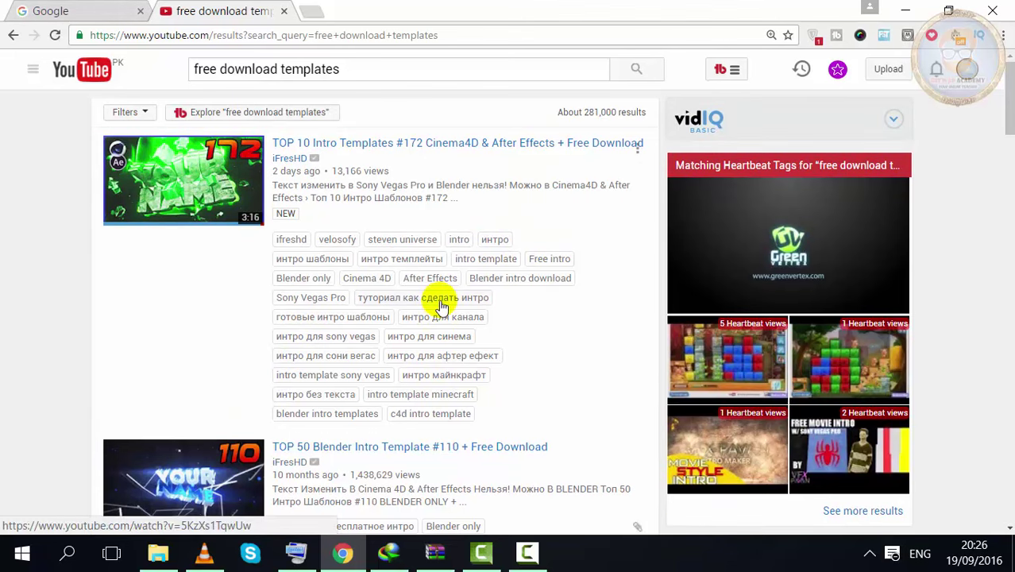
pyautogui.click(346, 71)
pyautogui.moveTo(339, 70); pyautogui.dragTo(194, 68)
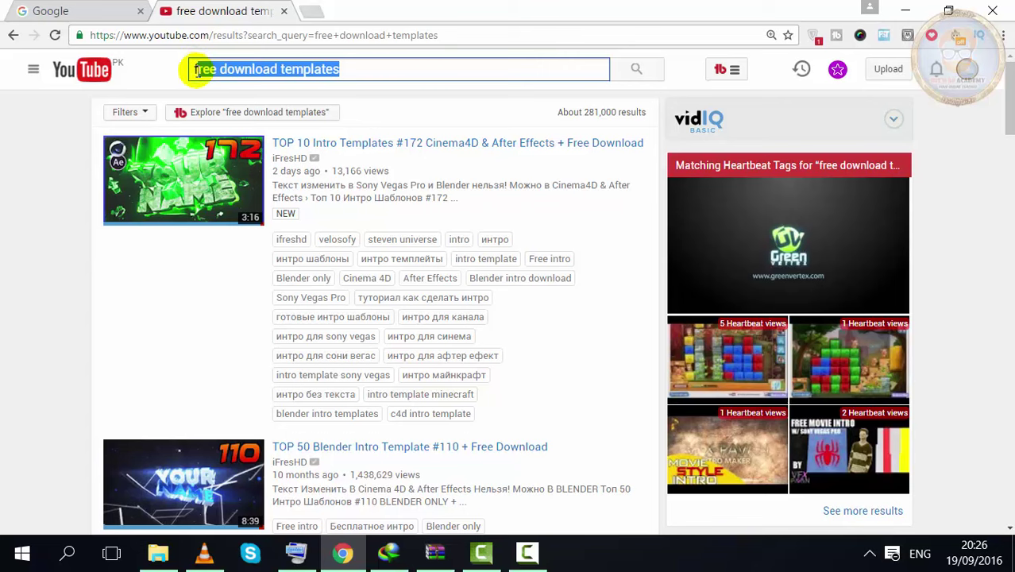
# Step: Open the TOP 50 Blender Intro Template #110 result in a new tab
pyautogui.scroll(-2, 374, 216)
pyautogui.scroll(-2, 192, 253)
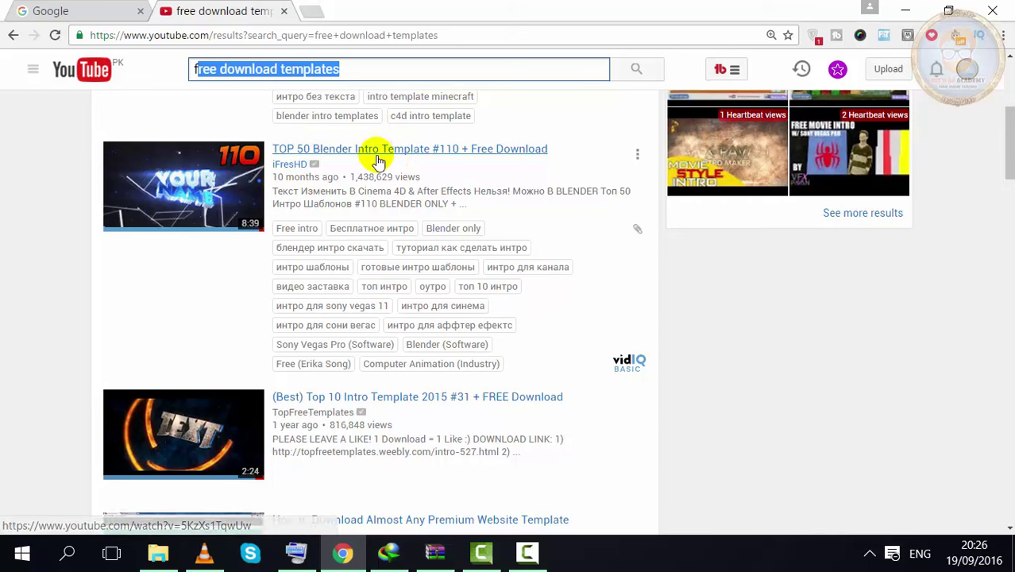
pyautogui.rightClick(377, 152)
pyautogui.click(396, 163)
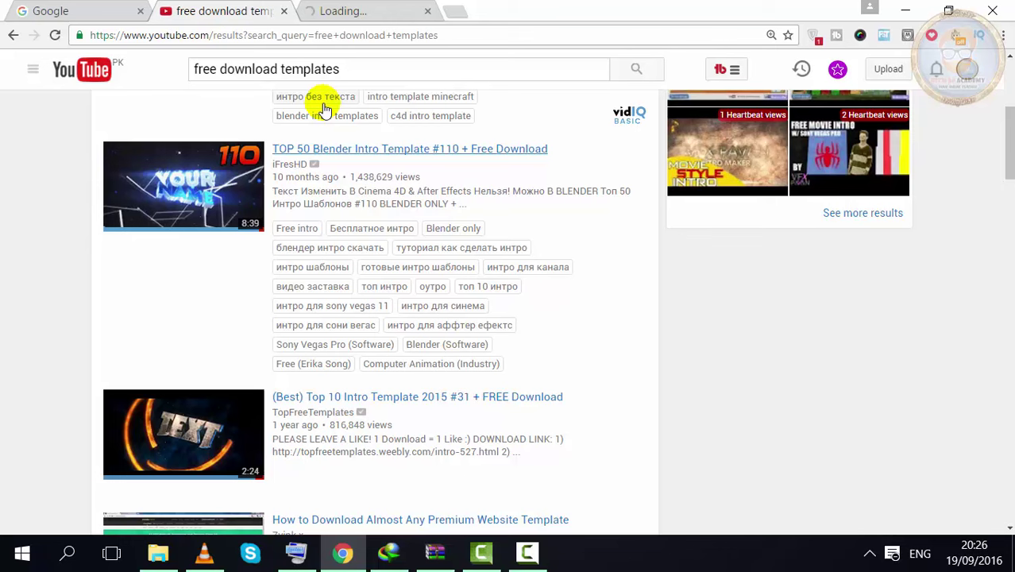
# Step: Switch to the TOP 50 Blender video tab and scroll through its page
pyautogui.click(357, 12)
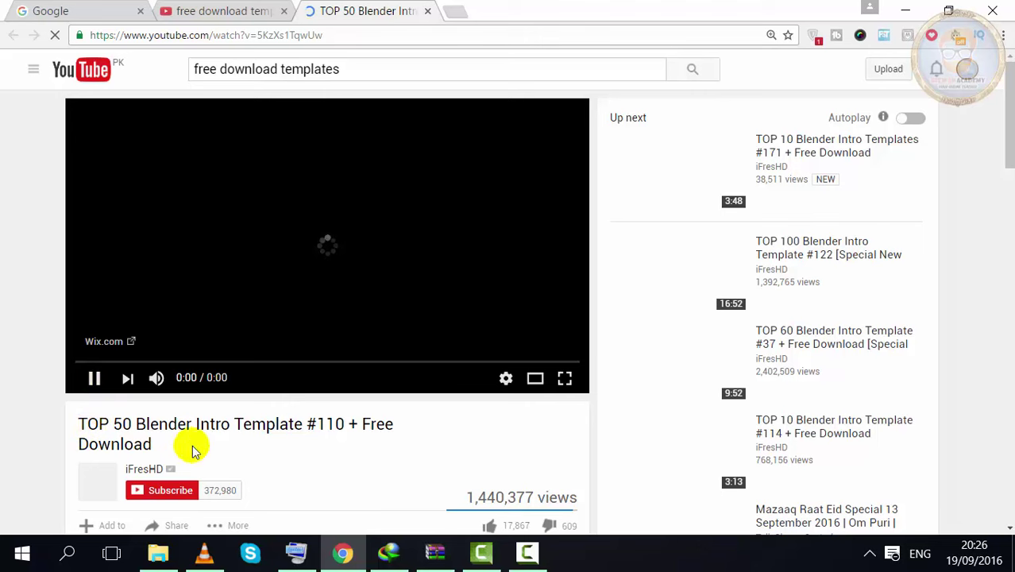
pyautogui.scroll(-1, 265, 423)
pyautogui.scroll(-4, 264, 423)
pyautogui.scroll(4, 261, 415)
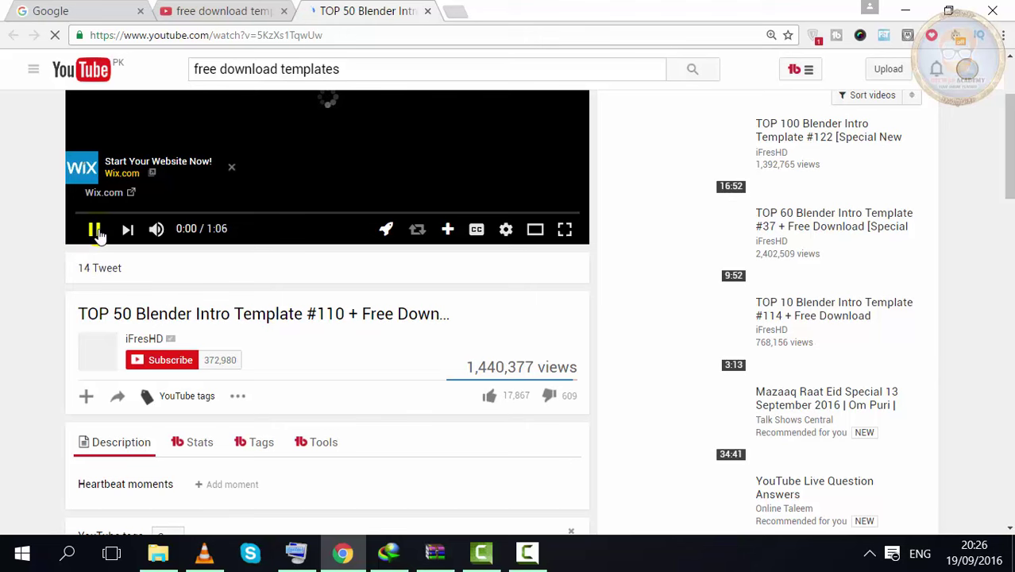
pyautogui.scroll(-1, 300, 376)
pyautogui.scroll(-2, 290, 365)
pyautogui.scroll(-2, 295, 363)
pyautogui.scroll(-1, 297, 385)
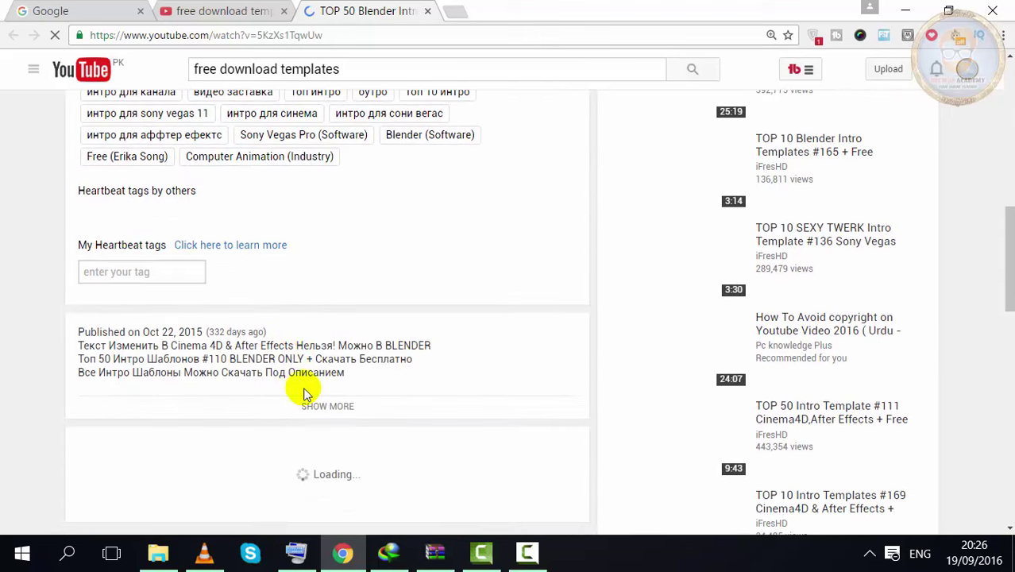
pyautogui.click(330, 413)
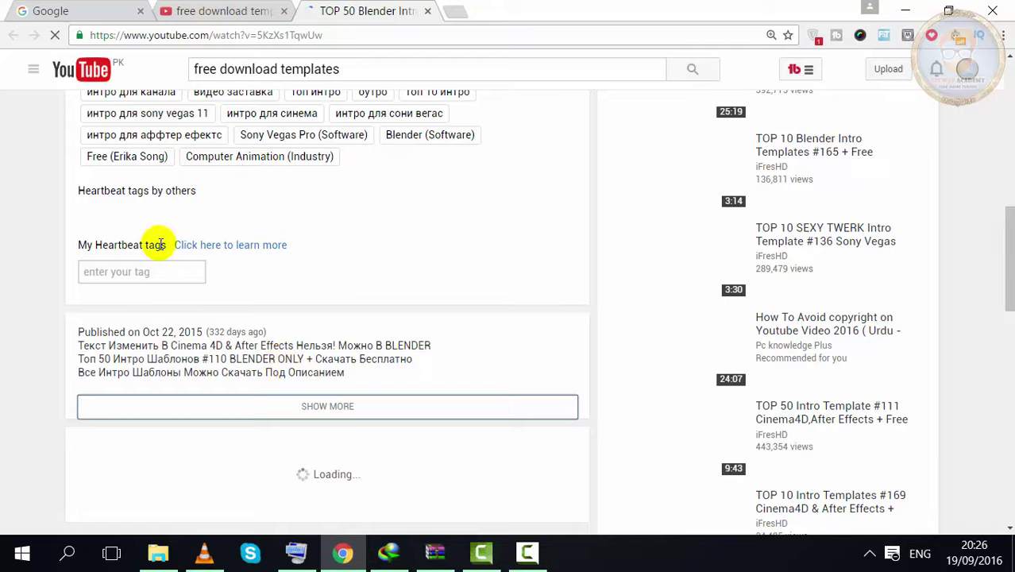
pyautogui.scroll(4, 159, 248)
pyautogui.scroll(1, 120, 254)
pyautogui.scroll(2, 159, 246)
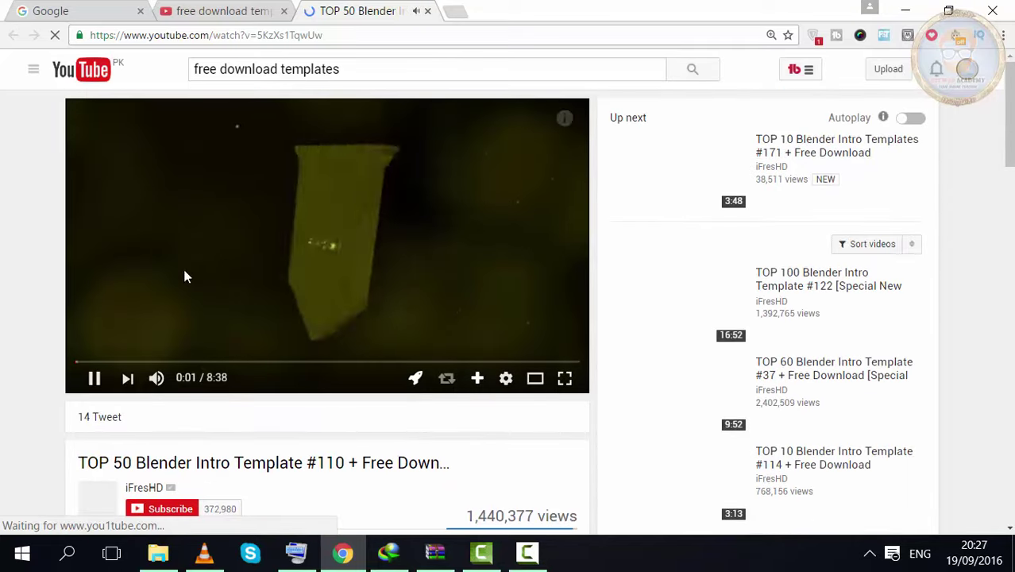
# Step: Pause the intro video and expand its description to reveal the download links
pyautogui.click(94, 378)
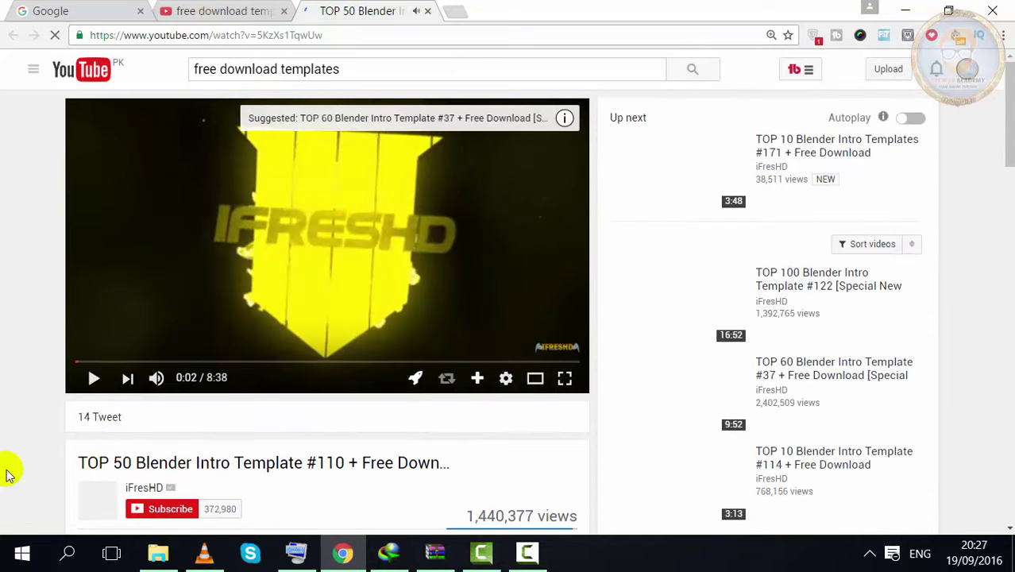
pyautogui.scroll(-5, 109, 439)
pyautogui.scroll(-2, 108, 439)
pyautogui.scroll(-2, 95, 436)
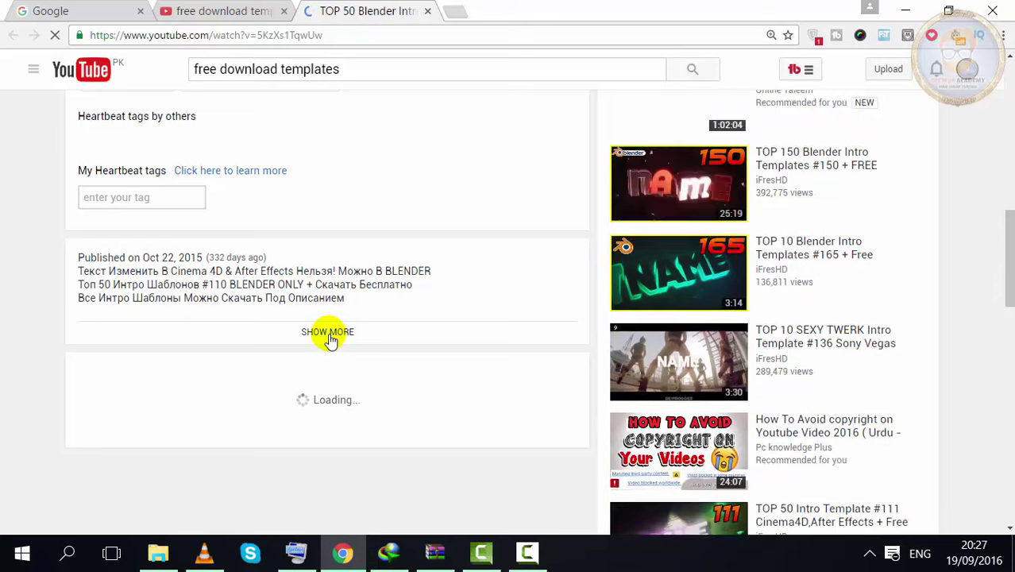
pyautogui.click(329, 333)
pyautogui.scroll(-4, 215, 419)
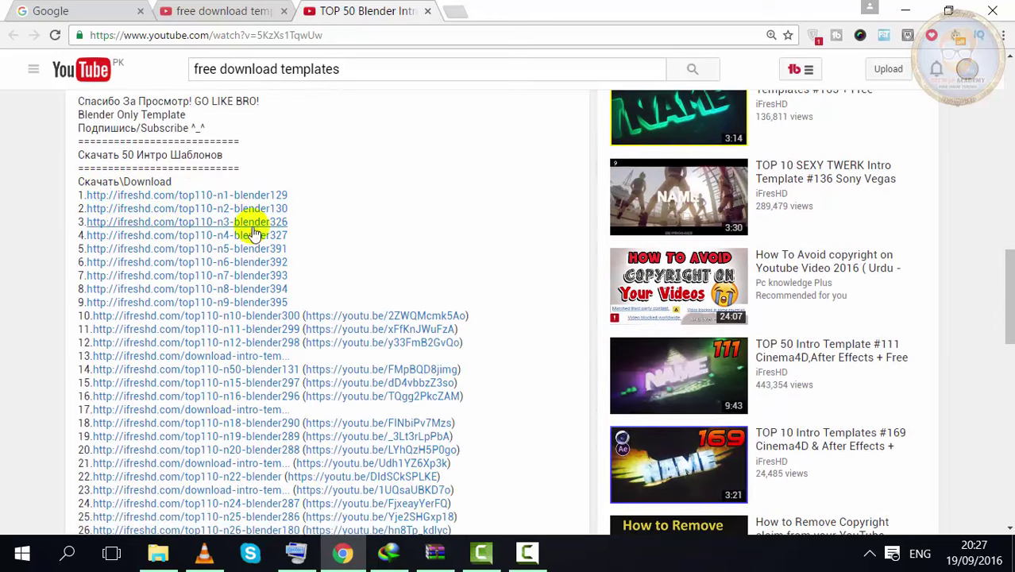
# Step: Read through the download links, then close the TOP 50 Blender tab
pyautogui.scroll(-1, 242, 341)
pyautogui.scroll(-3, 243, 338)
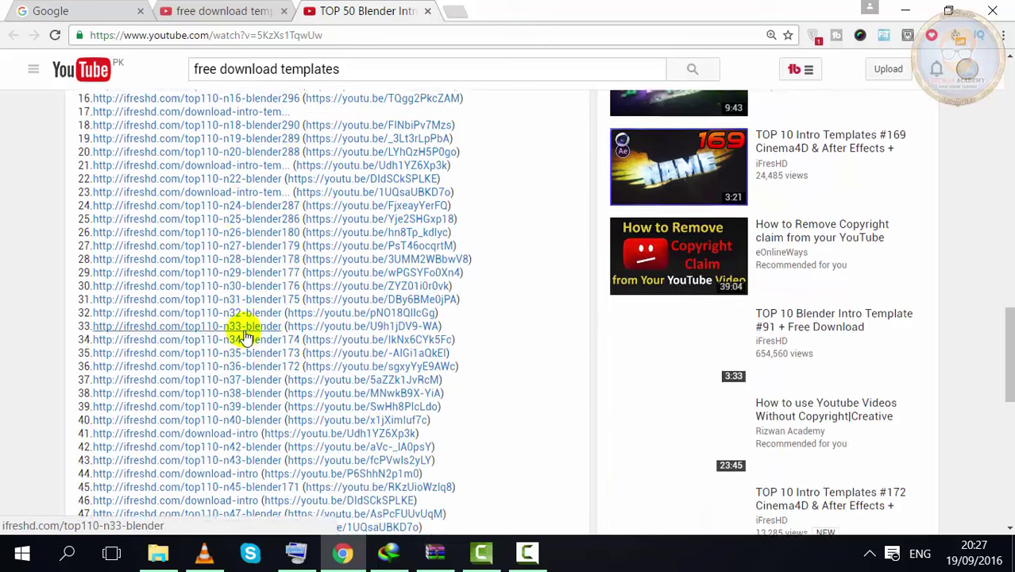
pyautogui.scroll(-3, 246, 335)
pyautogui.scroll(3, 246, 330)
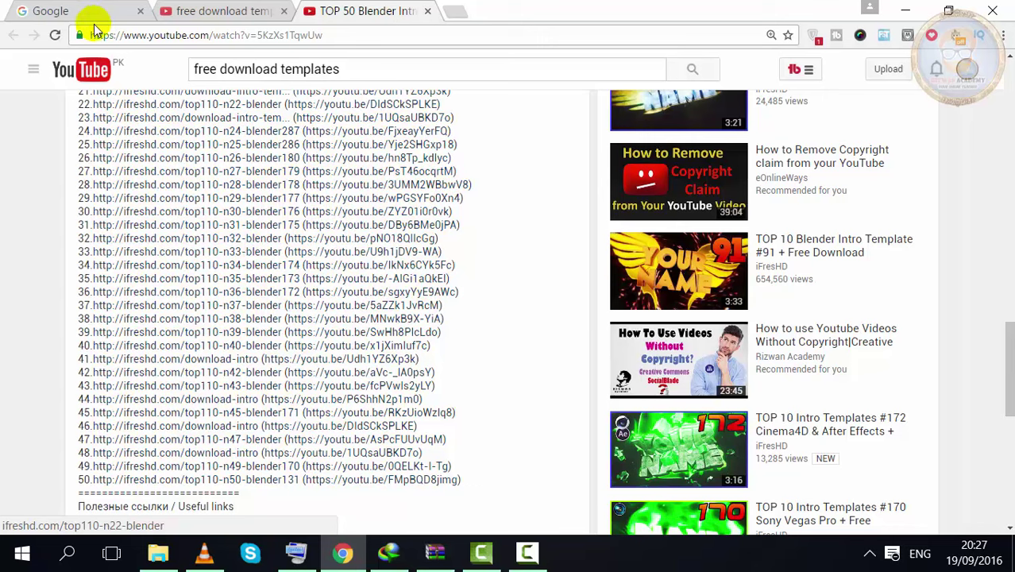
pyautogui.scroll(8, 12, 367)
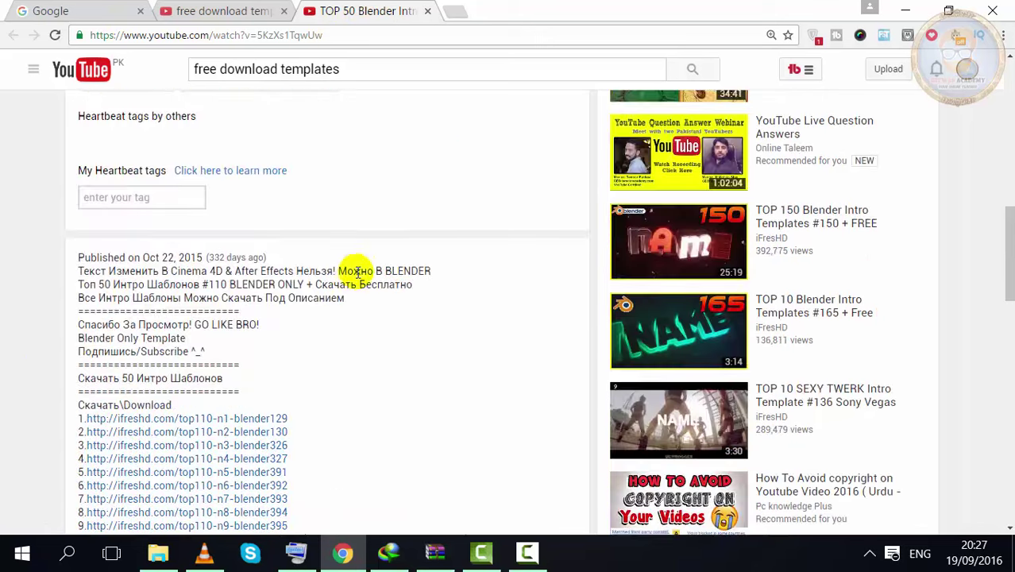
pyautogui.scroll(5, 334, 141)
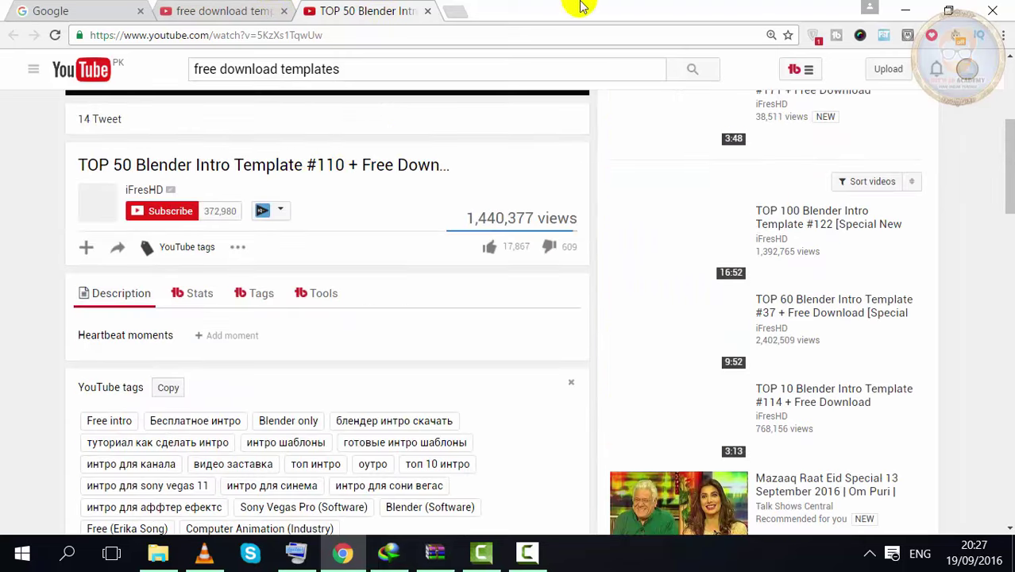
pyautogui.click(429, 11)
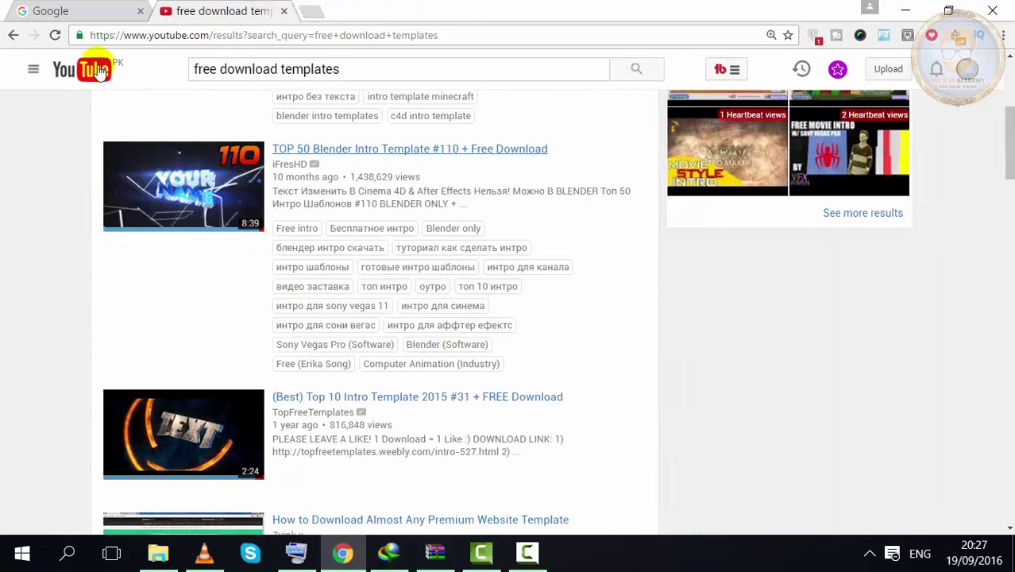
pyautogui.click(73, 9)
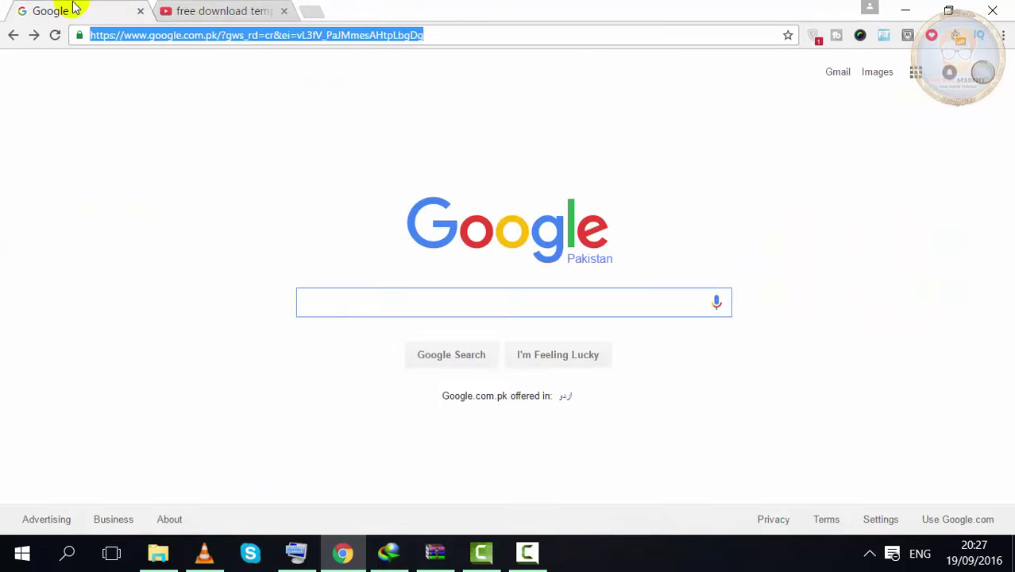
pyautogui.rightClick(159, 36)
pyautogui.click(221, 119)
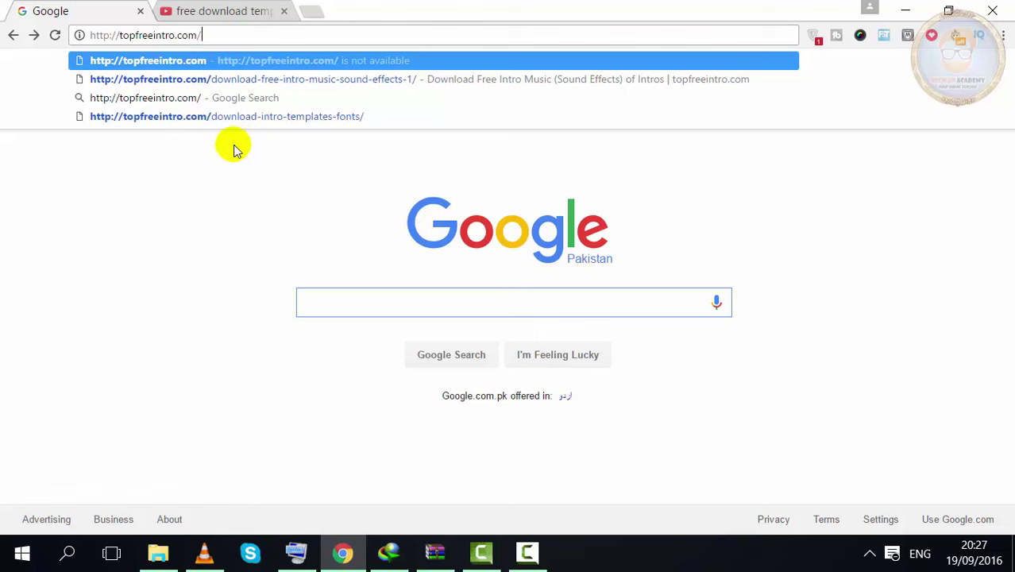
pyautogui.click(210, 61)
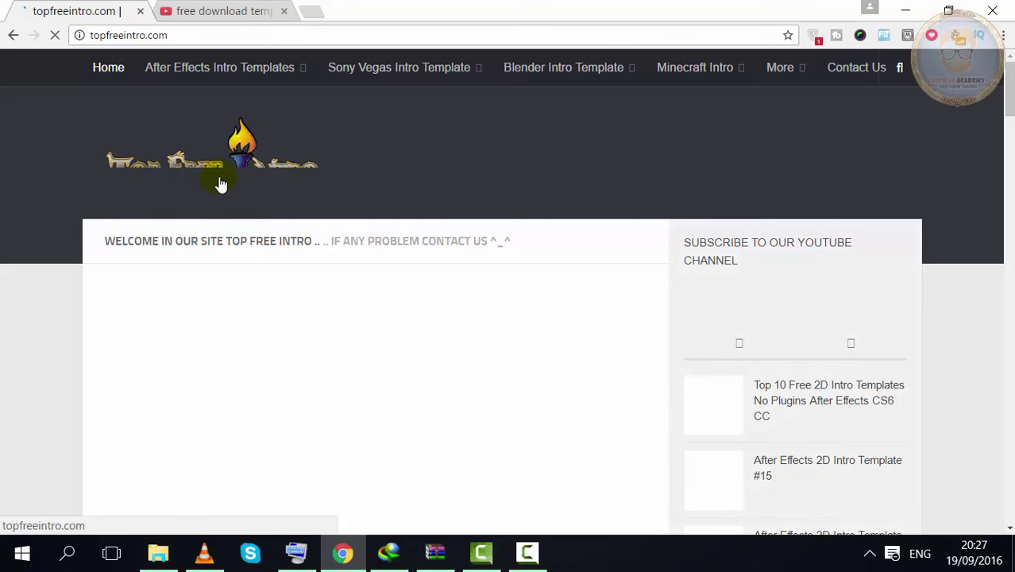
# Step: Browse the homepage thumbnails and open the Meteor Smoke template in a new tab
pyautogui.scroll(-1, 229, 169)
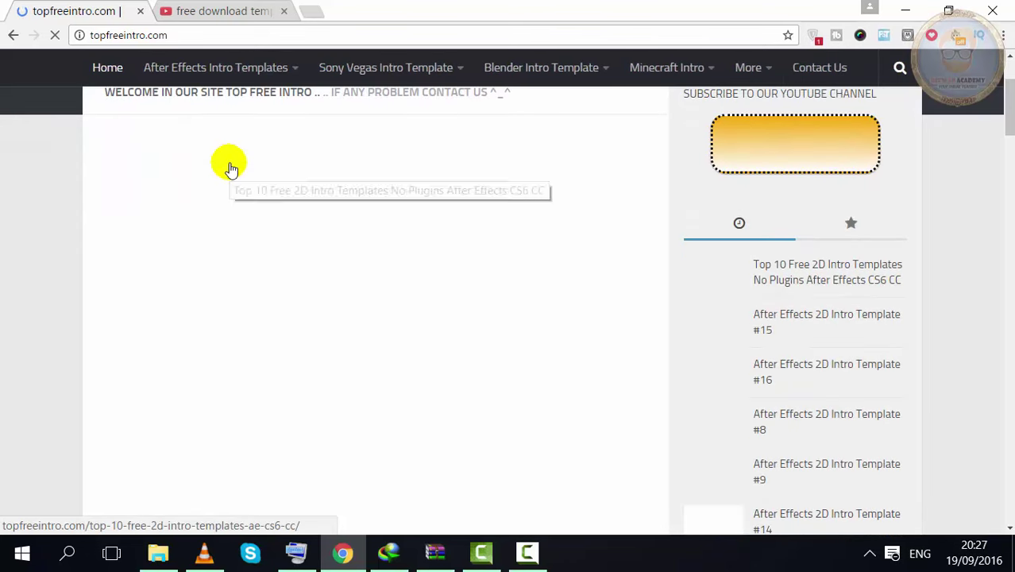
pyautogui.scroll(-1, 230, 169)
pyautogui.scroll(-1, 229, 169)
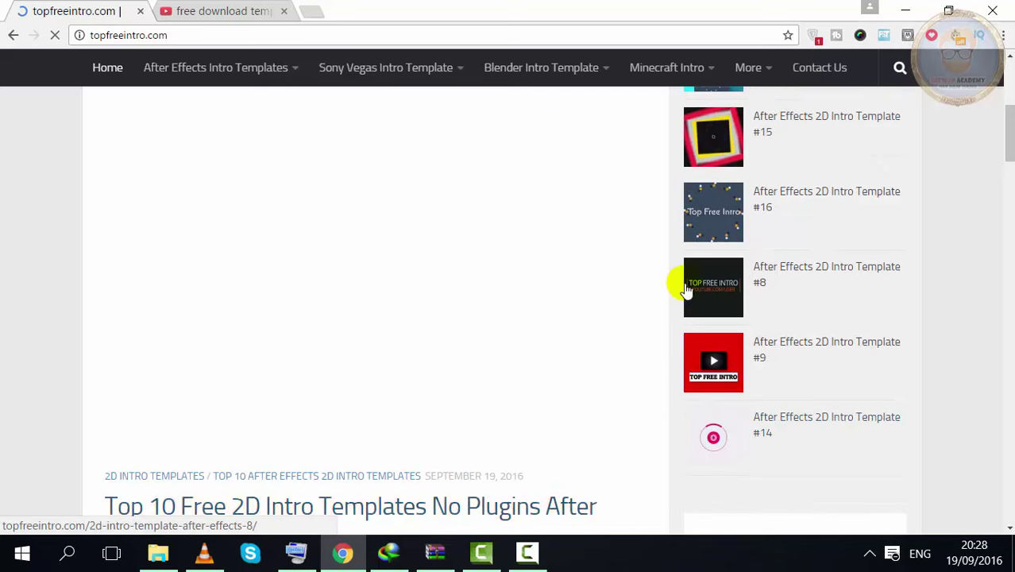
pyautogui.scroll(1, 680, 281)
pyautogui.scroll(1, 684, 287)
pyautogui.scroll(1, 687, 288)
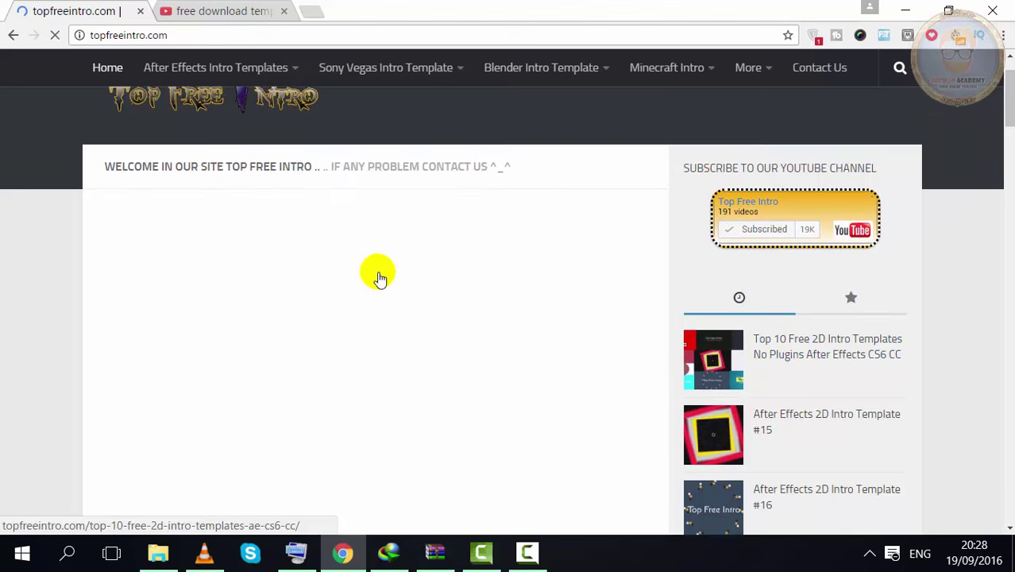
pyautogui.scroll(-4, 379, 274)
pyautogui.scroll(-3, 382, 275)
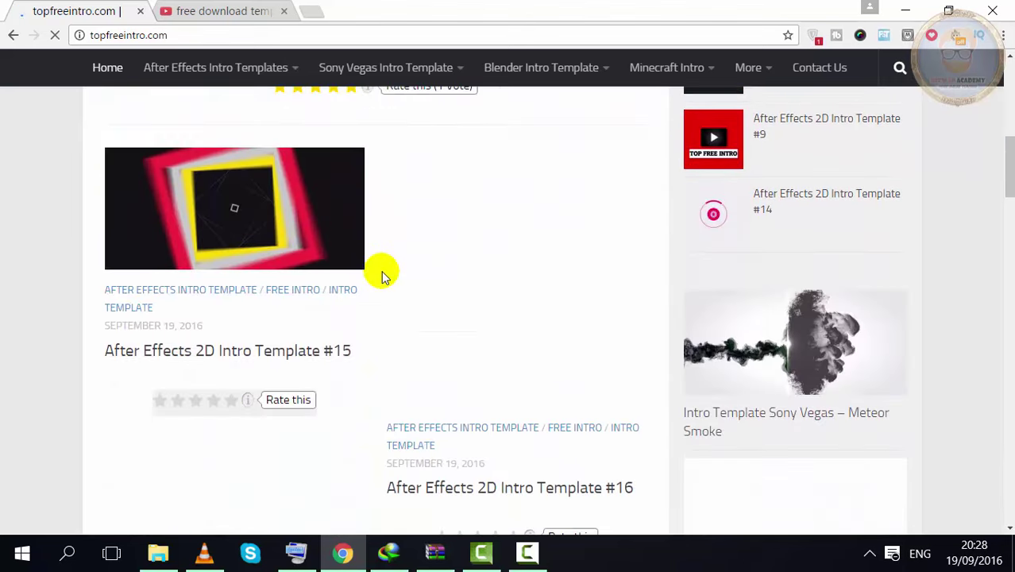
pyautogui.scroll(-2, 381, 275)
pyautogui.scroll(2, 477, 292)
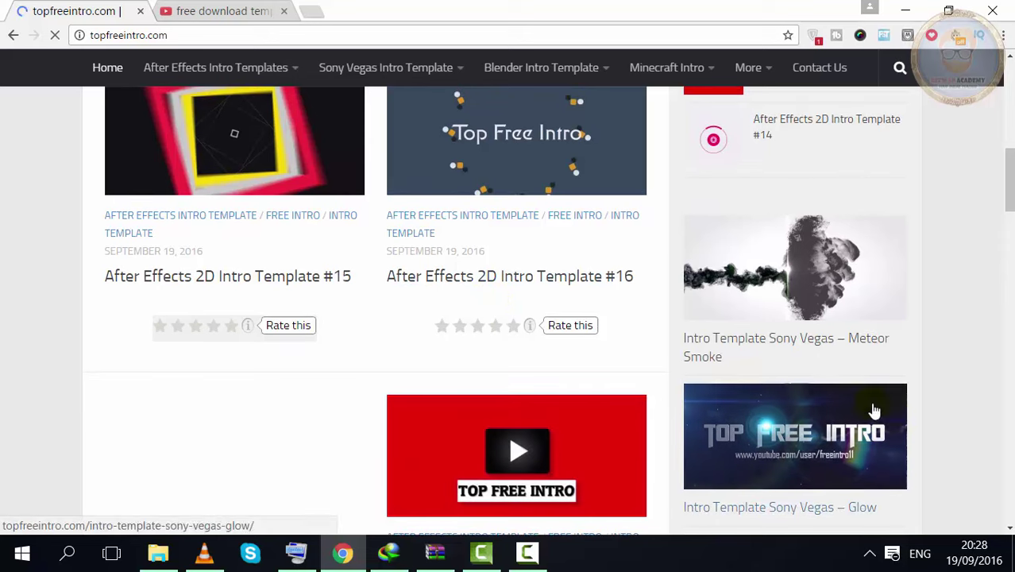
pyautogui.rightClick(782, 309)
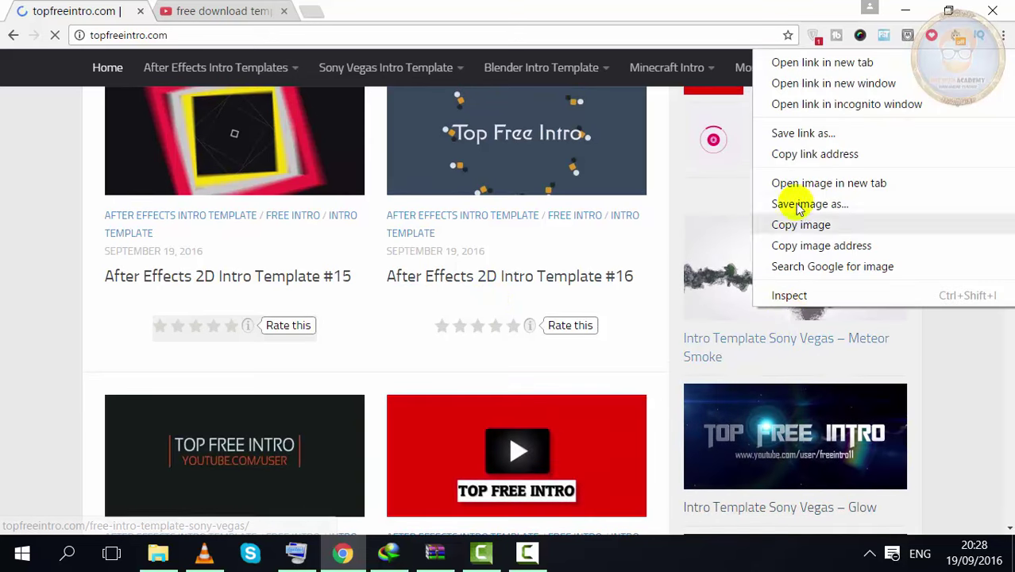
pyautogui.click(815, 64)
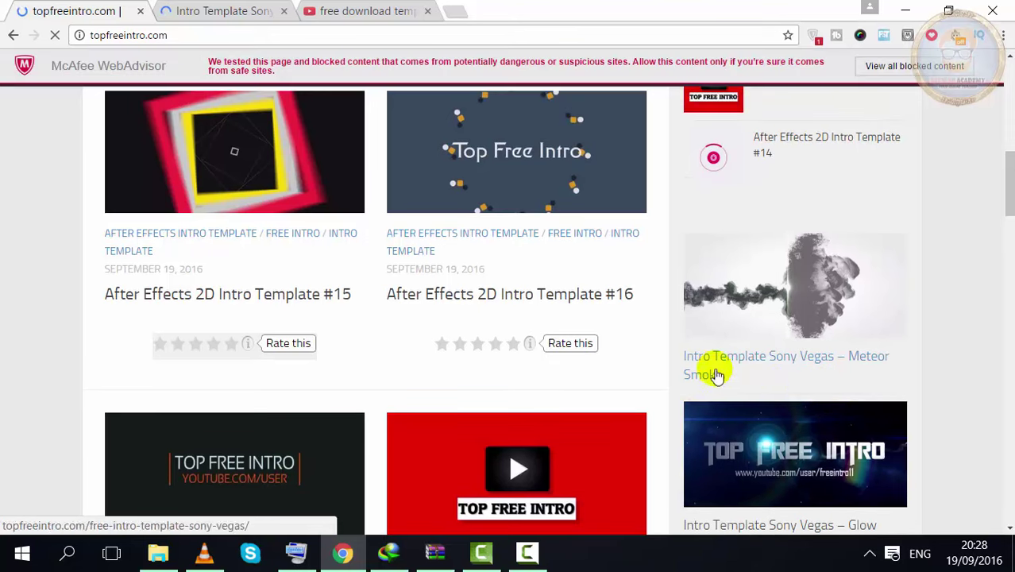
# Step: Scroll through the remaining homepage templates and back up to the top
pyautogui.scroll(-4, 566, 400)
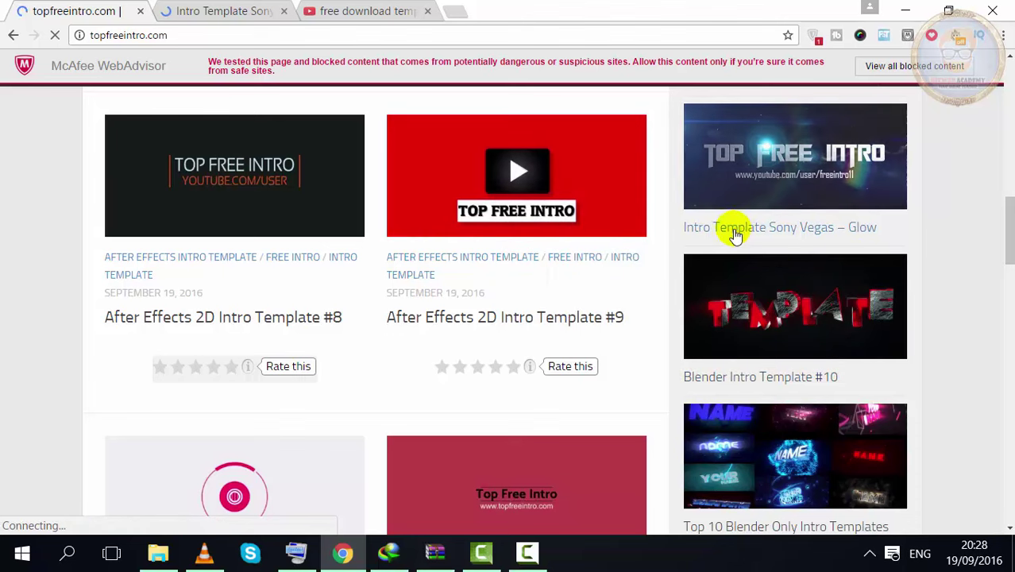
pyautogui.scroll(-1, 746, 356)
pyautogui.scroll(-3, 731, 318)
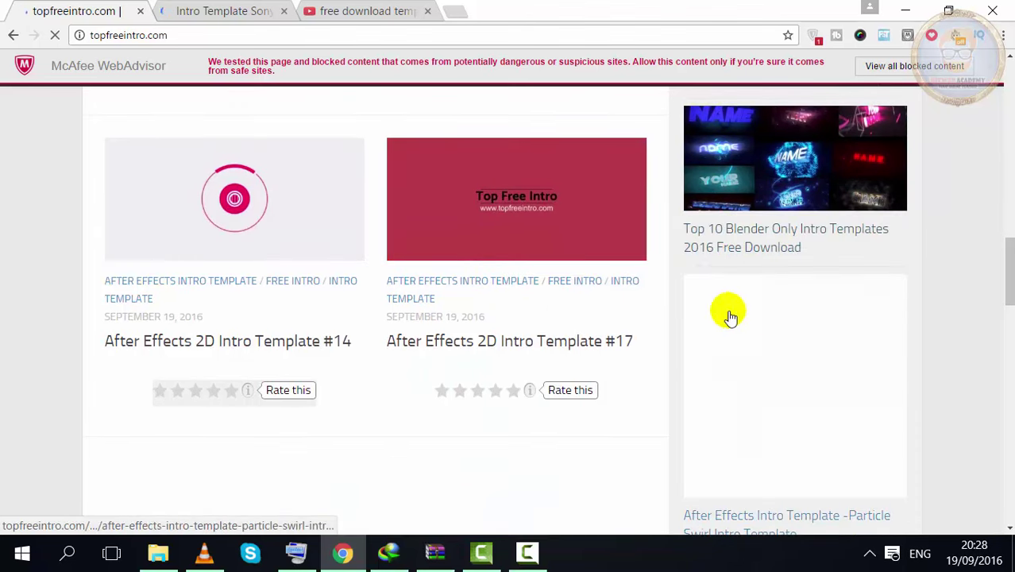
pyautogui.scroll(-3, 419, 378)
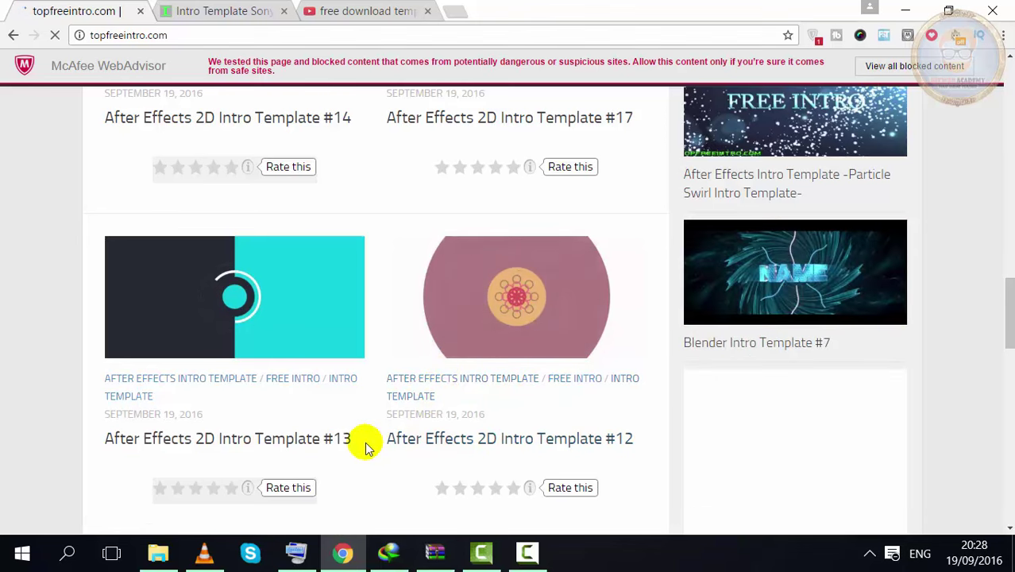
pyautogui.scroll(-1, 469, 445)
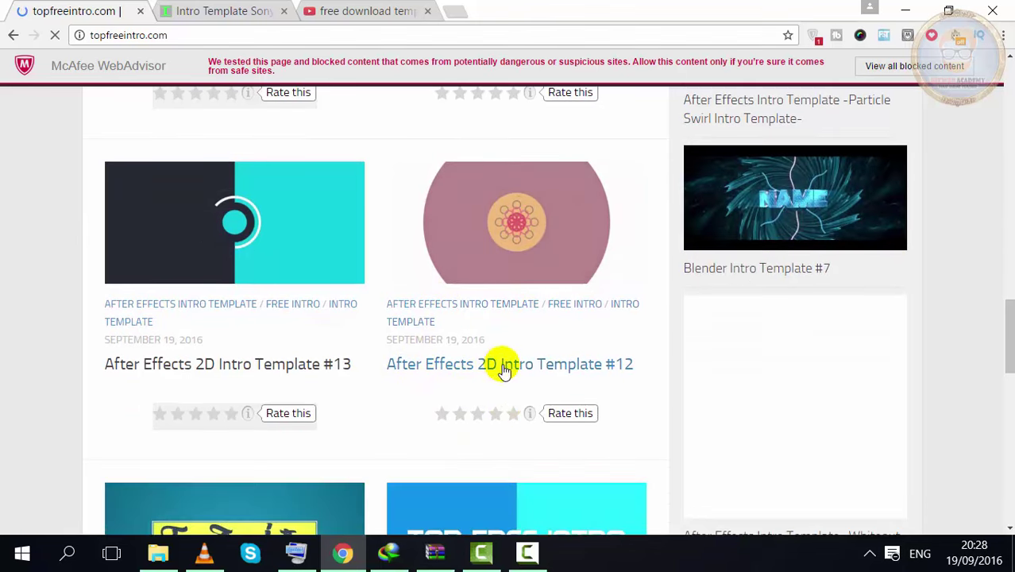
pyautogui.scroll(-3, 317, 378)
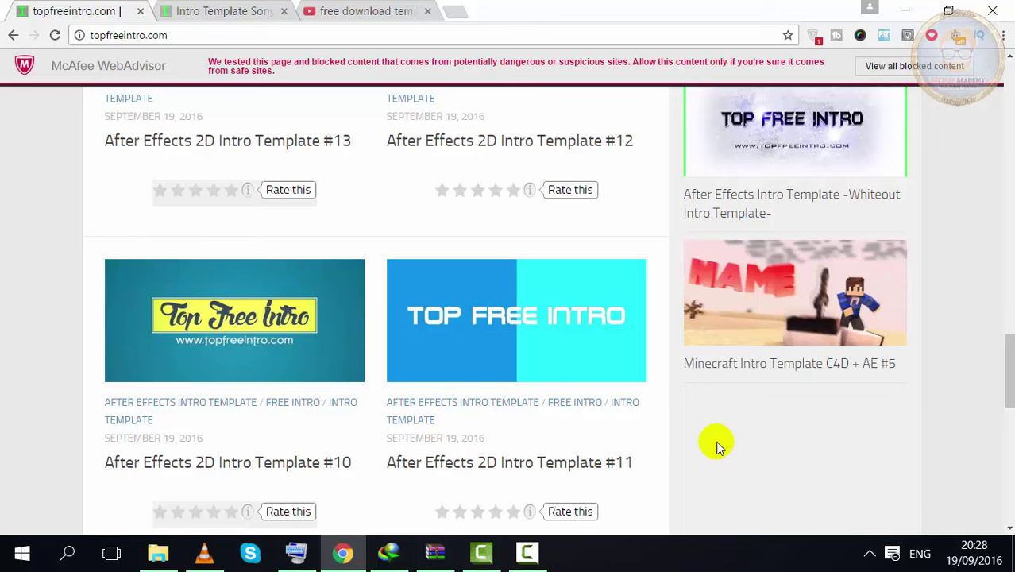
pyautogui.scroll(5, 719, 441)
pyautogui.scroll(2, 730, 428)
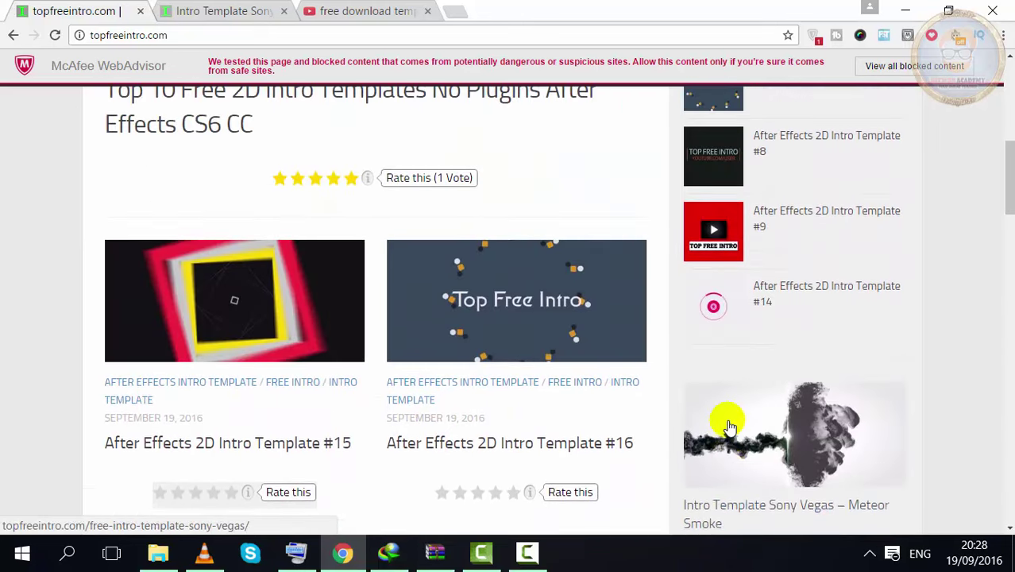
pyautogui.scroll(2, 731, 428)
pyautogui.scroll(1, 734, 428)
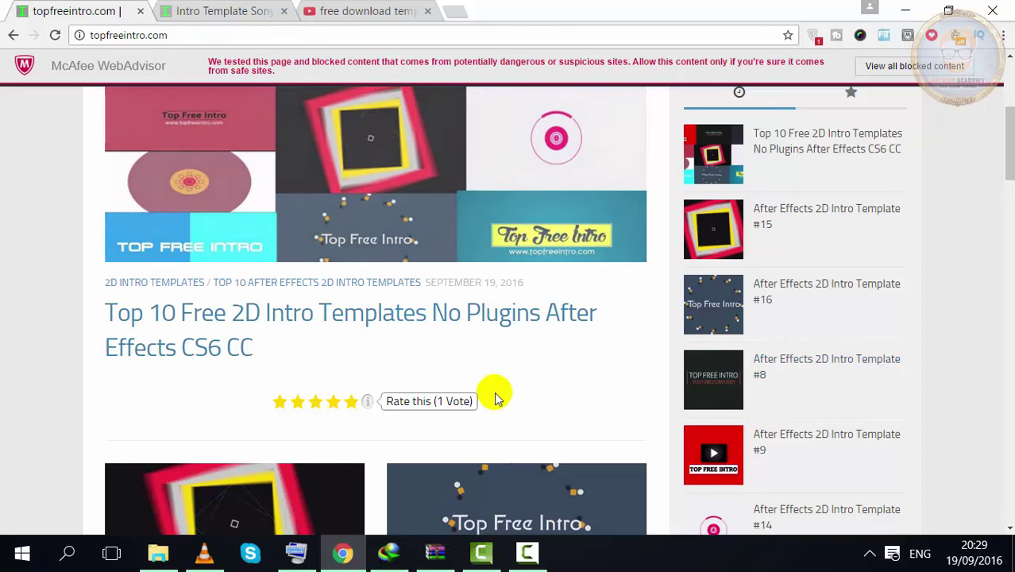
pyautogui.scroll(4, 494, 392)
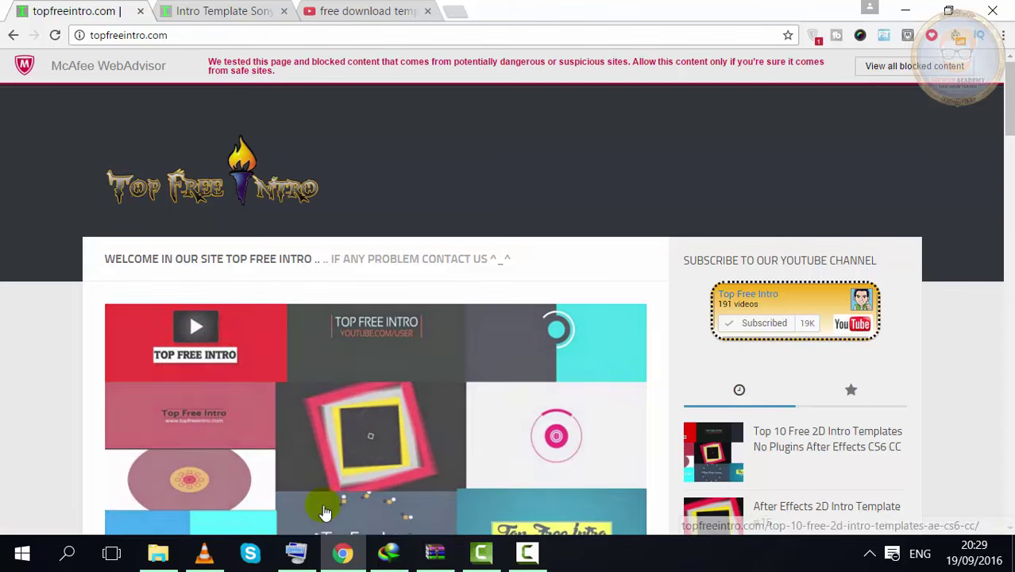
# Step: Dismiss the McAfee WebAdvisor blocked-content bar and scroll down the homepage posts
pyautogui.click(992, 72)
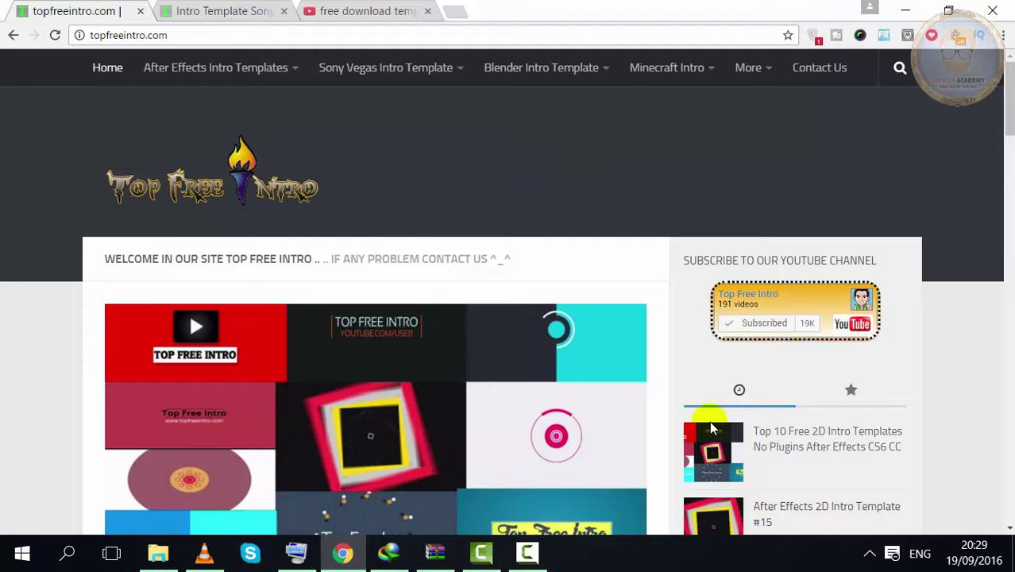
pyautogui.scroll(-5, 712, 427)
pyautogui.scroll(-5, 644, 485)
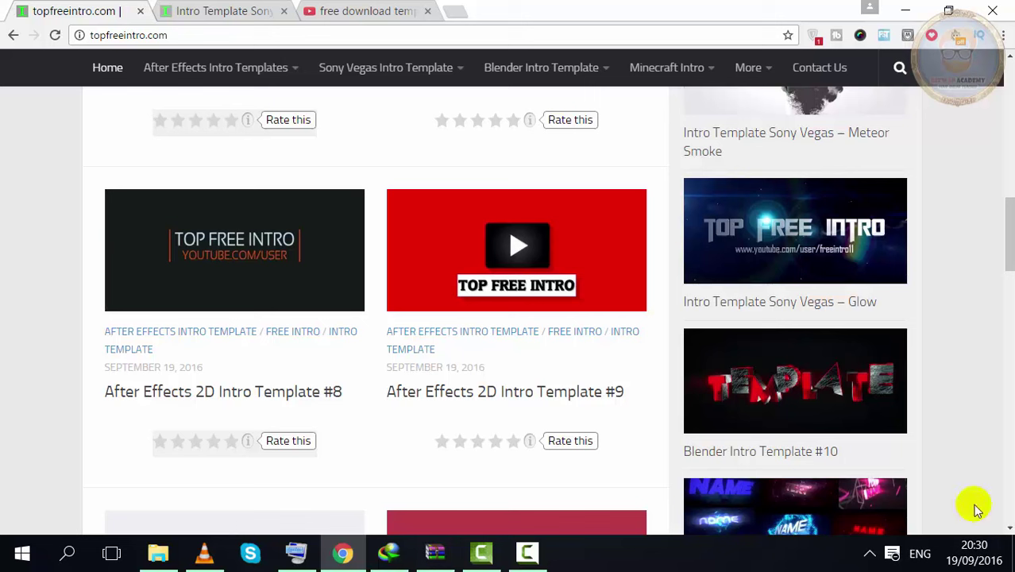
pyautogui.click(211, 16)
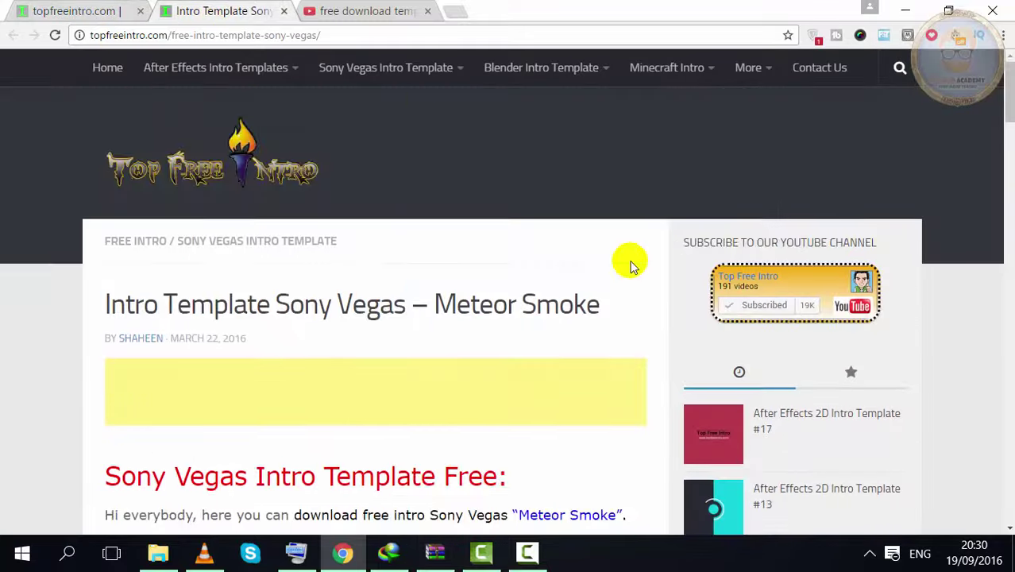
pyautogui.scroll(-3, 399, 298)
pyautogui.scroll(-2, 417, 300)
pyautogui.scroll(-4, 421, 300)
pyautogui.scroll(3, 381, 306)
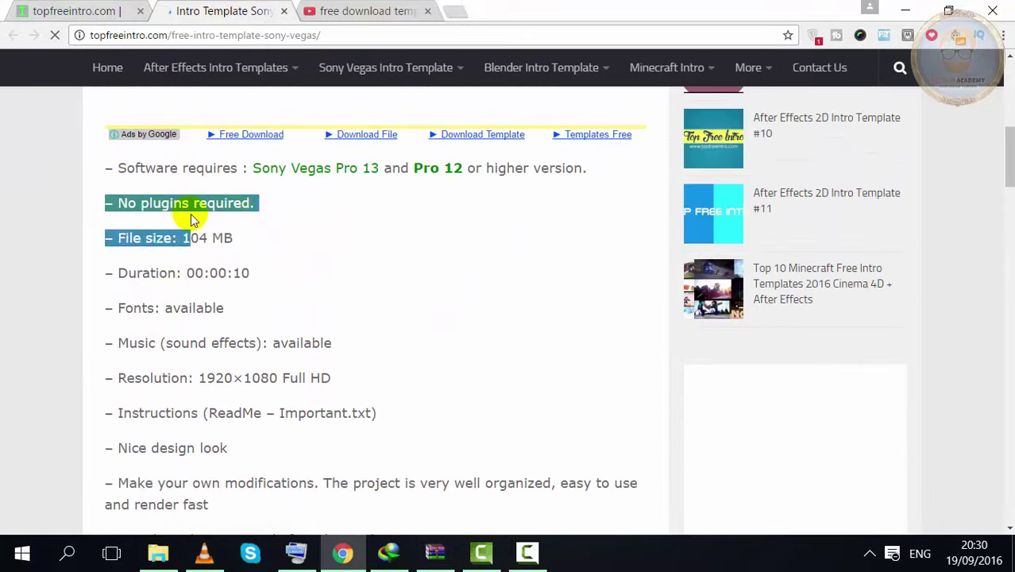
pyautogui.moveTo(106, 209); pyautogui.dragTo(262, 208)
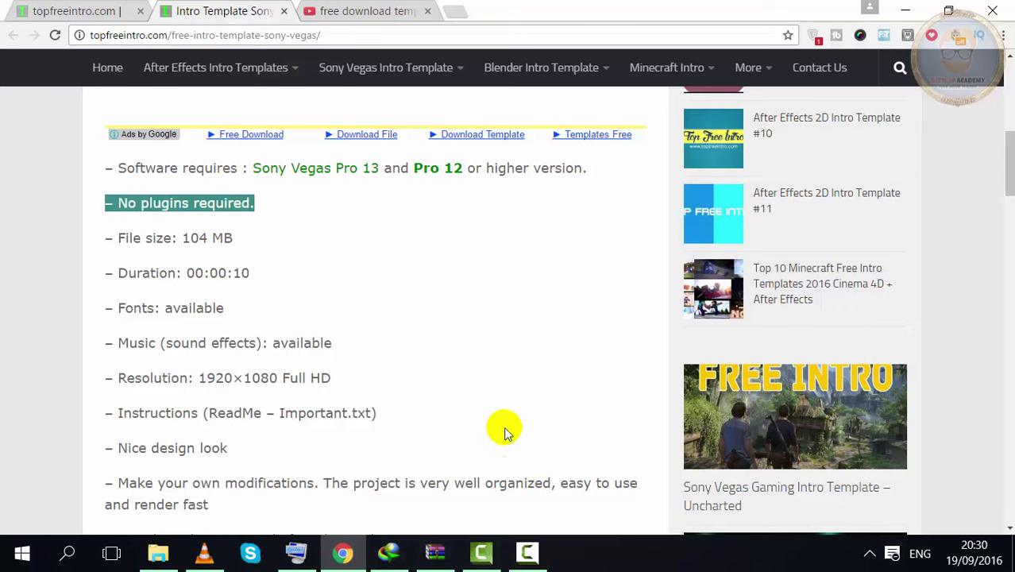
pyautogui.scroll(-1, 183, 335)
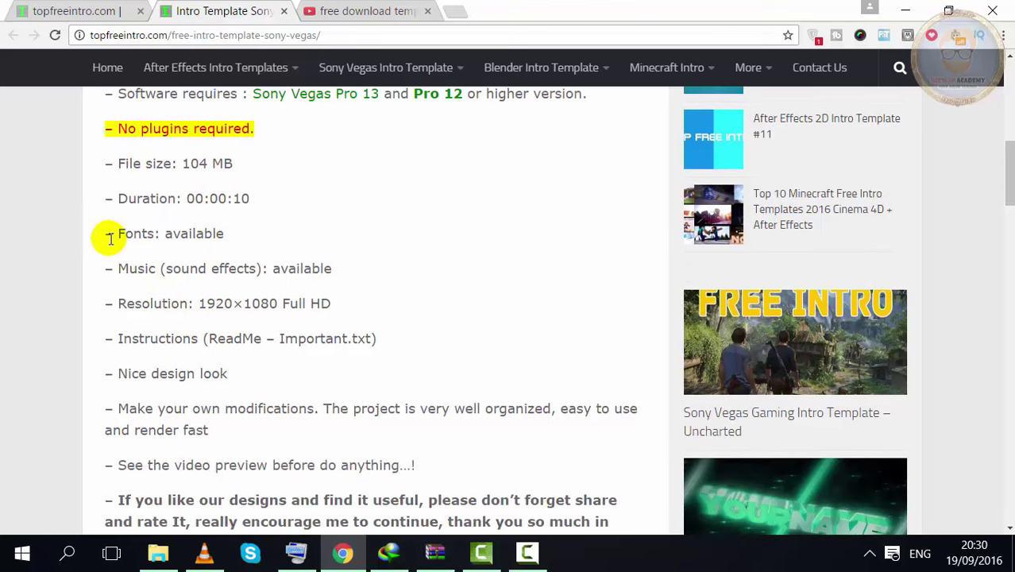
pyautogui.moveTo(106, 235); pyautogui.dragTo(234, 234)
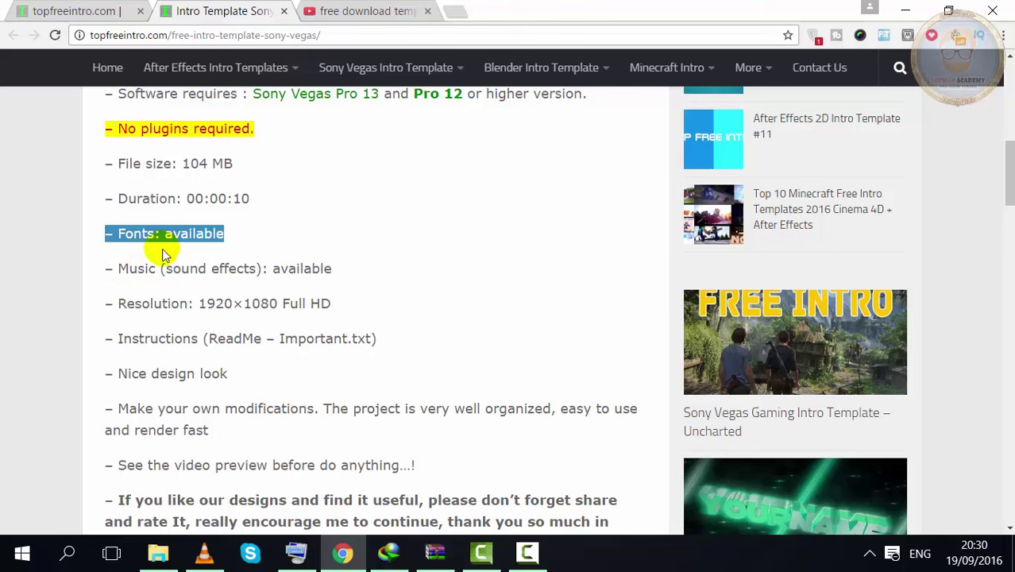
pyautogui.moveTo(111, 268); pyautogui.dragTo(381, 281)
pyautogui.click(44, 366)
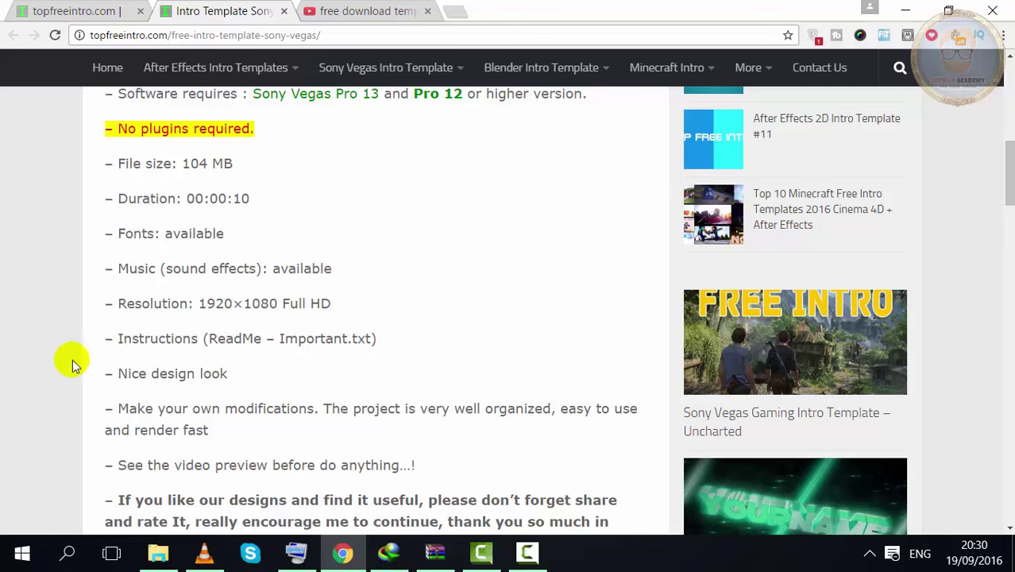
pyautogui.click(165, 303)
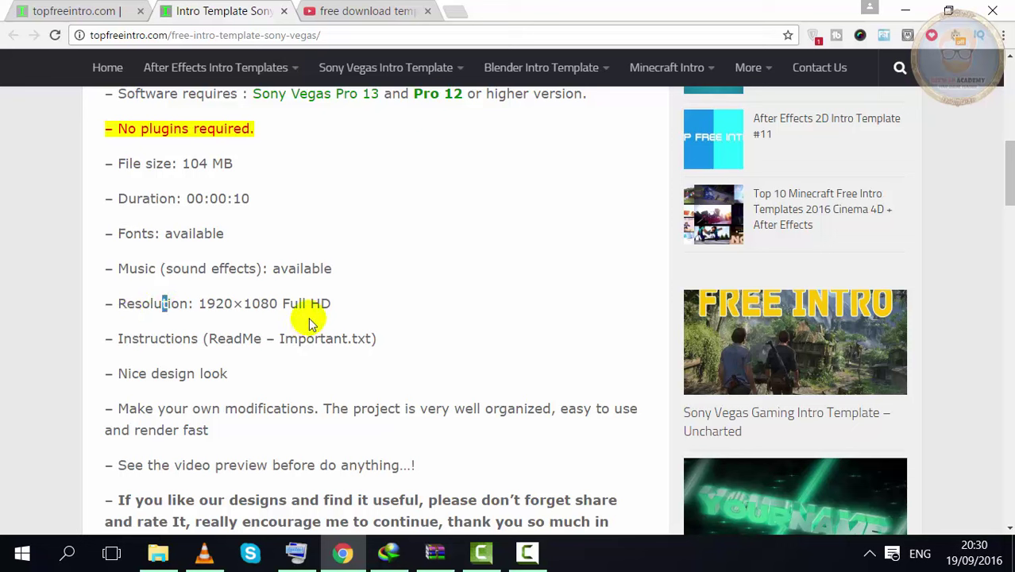
pyautogui.scroll(-1, 310, 322)
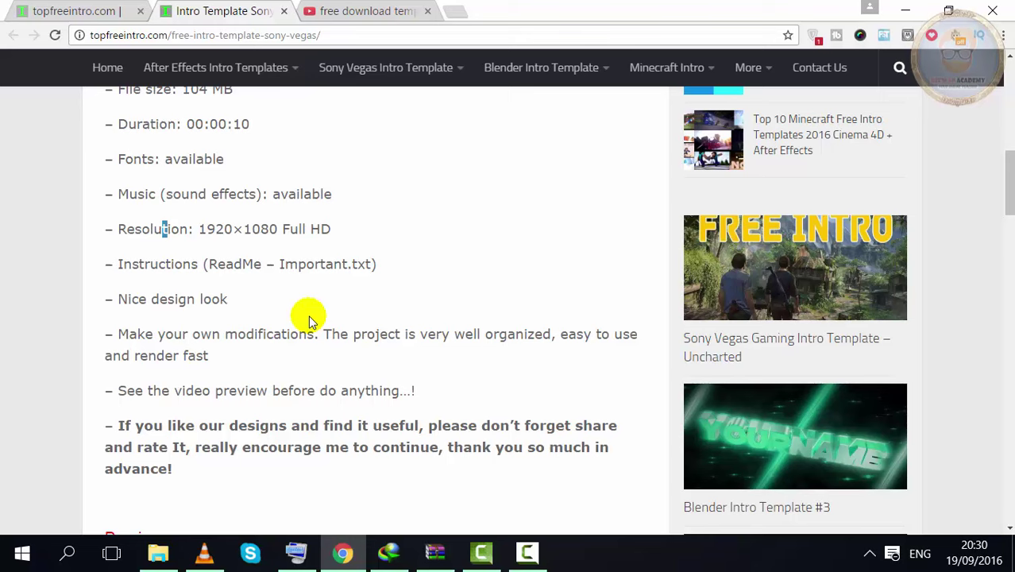
pyautogui.scroll(-5, 310, 322)
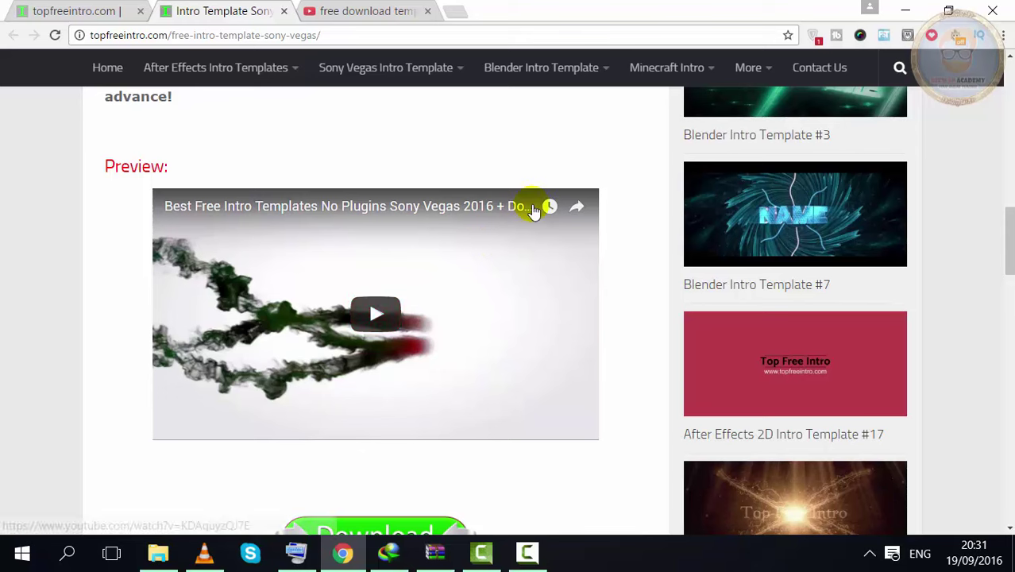
pyautogui.scroll(-5, 409, 220)
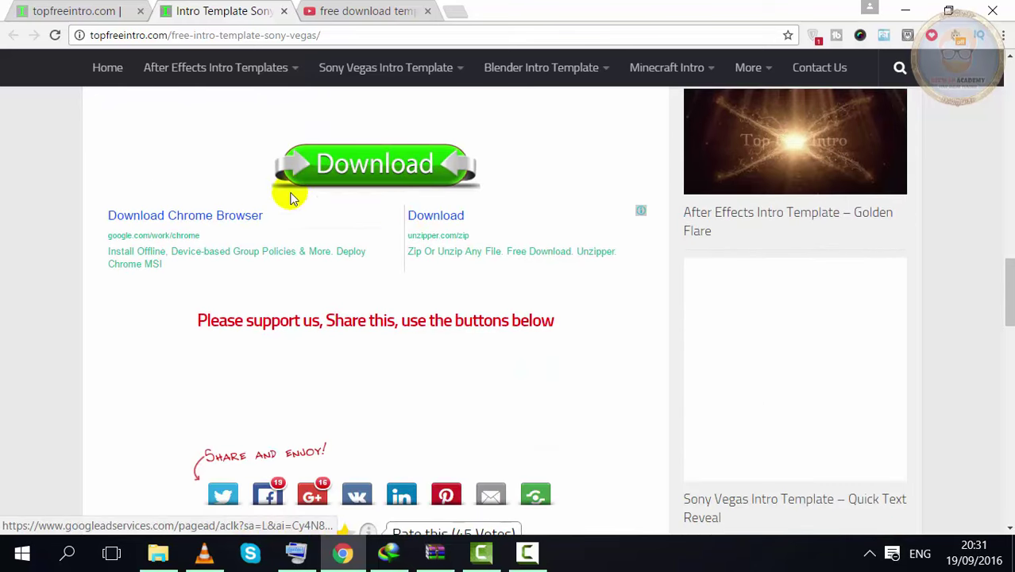
pyautogui.scroll(1, 290, 197)
pyautogui.scroll(-4, 259, 183)
pyautogui.scroll(-1, 266, 181)
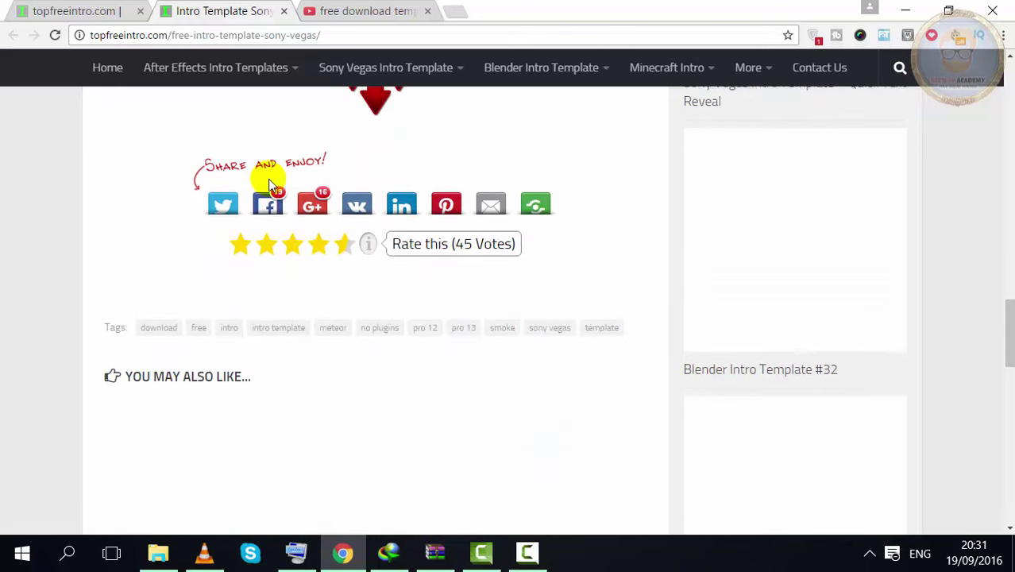
pyautogui.scroll(1, 268, 181)
pyautogui.scroll(3, 268, 179)
pyautogui.scroll(3, 269, 178)
pyautogui.scroll(-1, 272, 172)
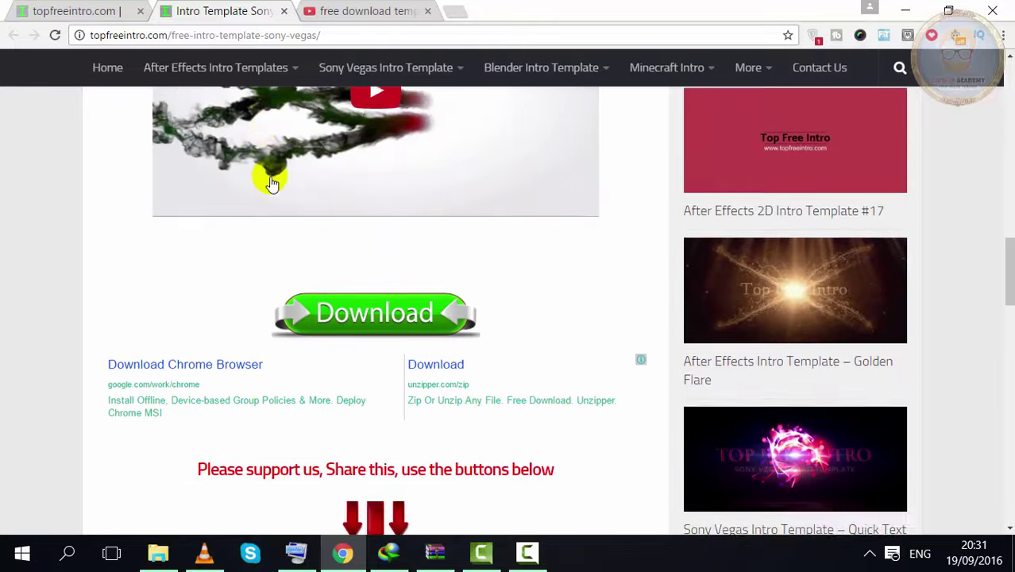
pyautogui.scroll(-3, 272, 177)
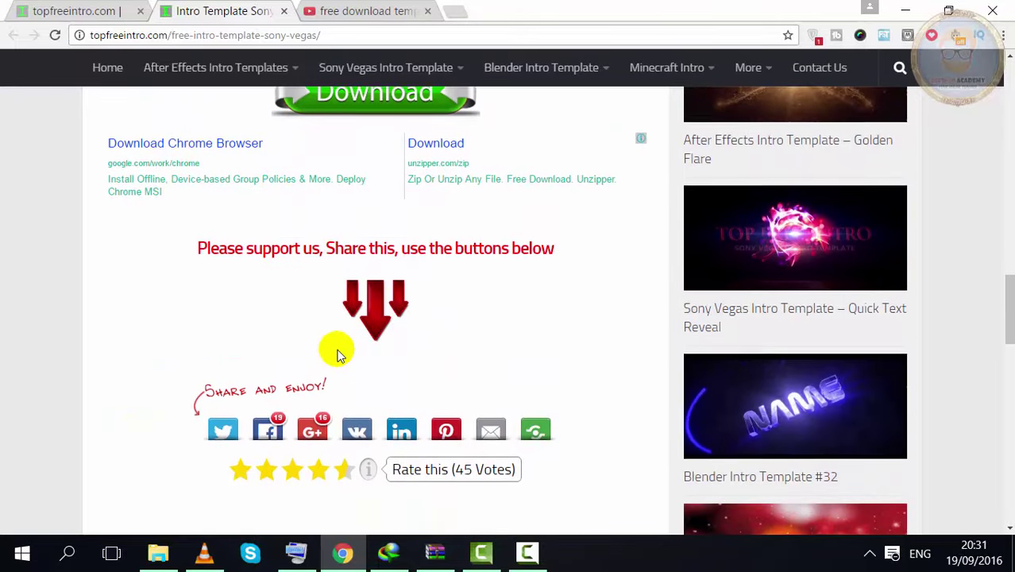
pyautogui.scroll(3, 337, 355)
pyautogui.scroll(7, 347, 341)
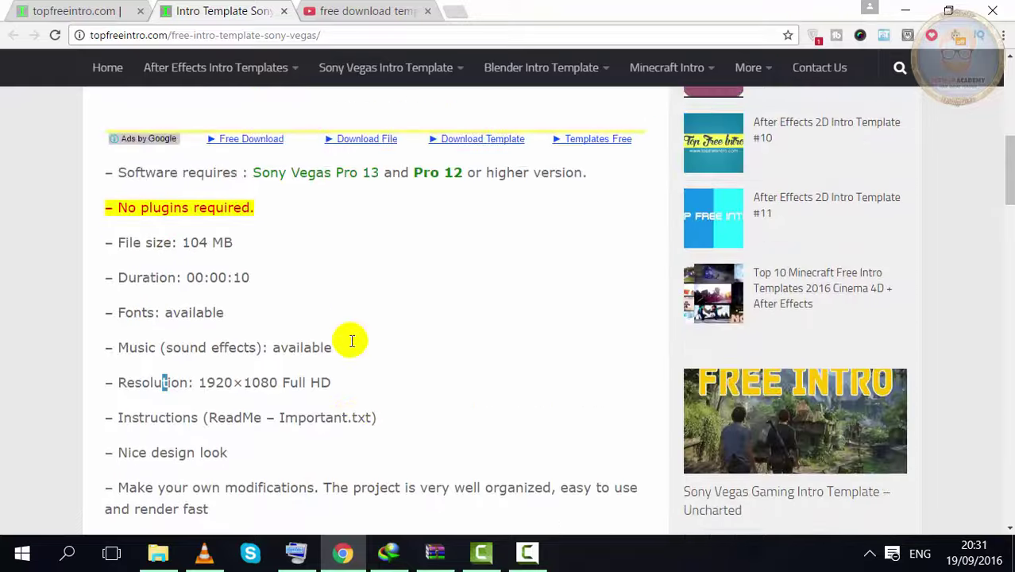
pyautogui.scroll(6, 349, 340)
pyautogui.scroll(-3, 353, 344)
pyautogui.scroll(-6, 352, 335)
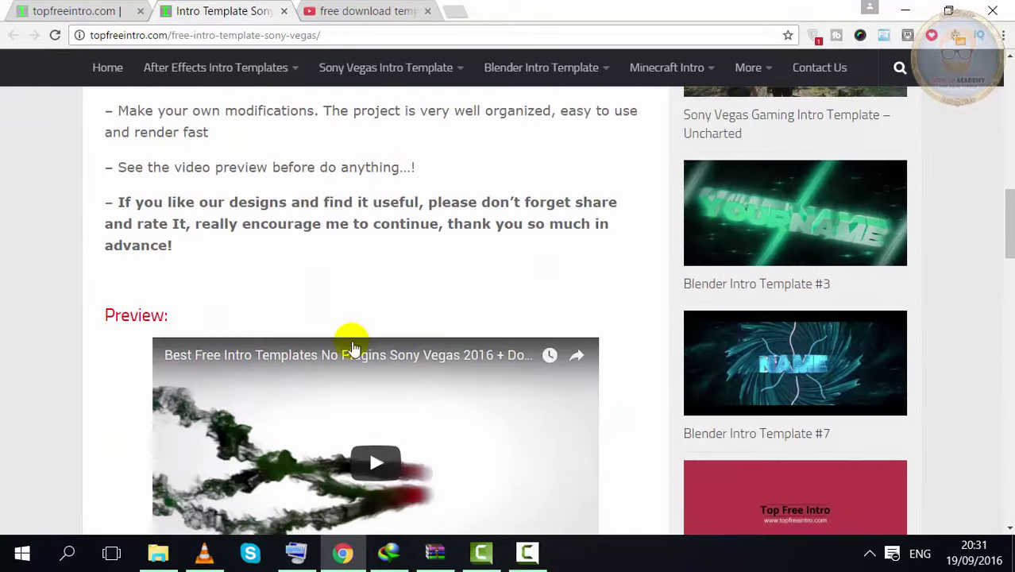
pyautogui.scroll(-5, 351, 340)
pyautogui.scroll(1, 329, 199)
pyautogui.scroll(1, 379, 195)
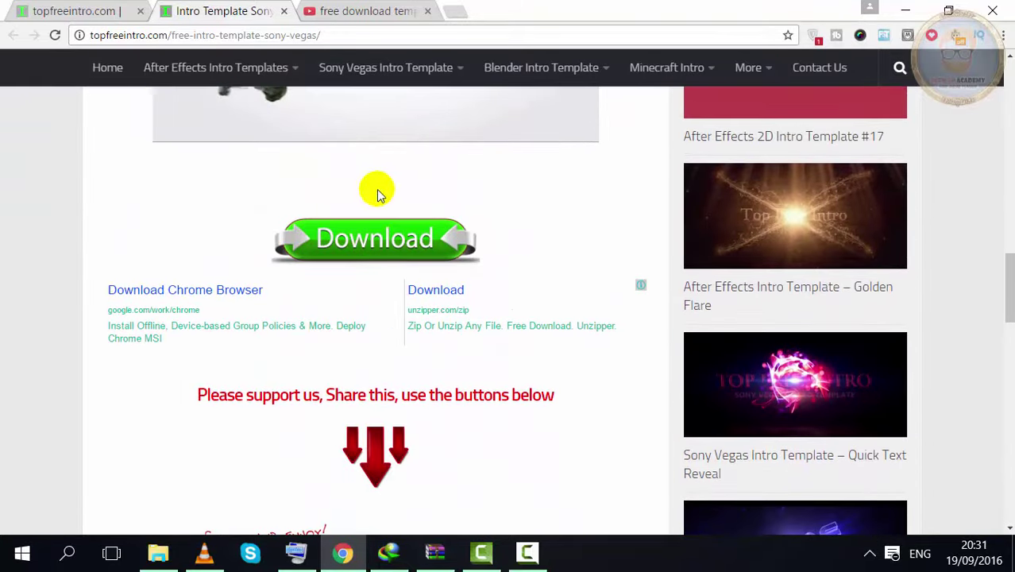
# Step: Open the Meteor Smoke template download page and scroll through its details
pyautogui.click(390, 244)
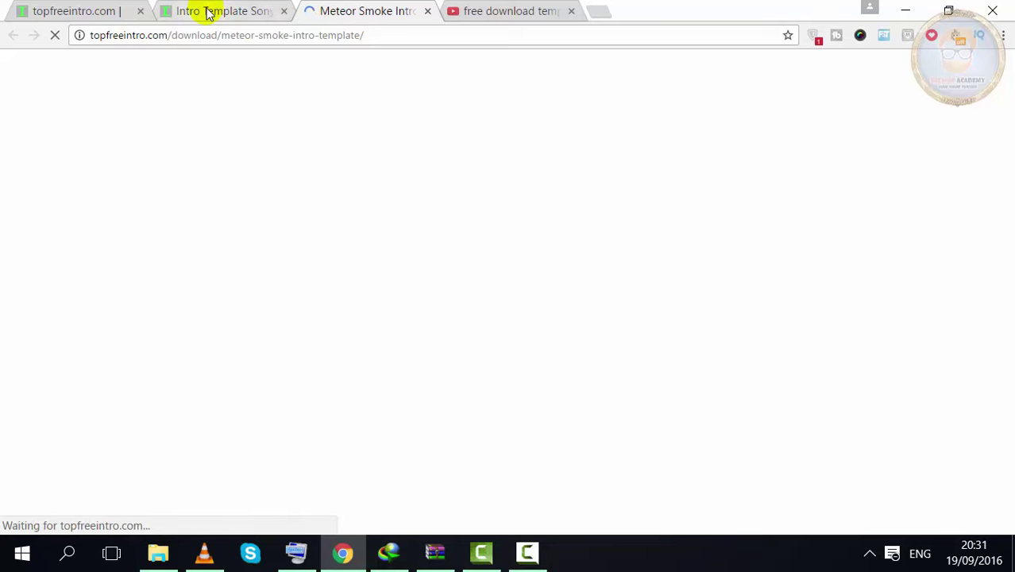
pyautogui.scroll(-2, 322, 232)
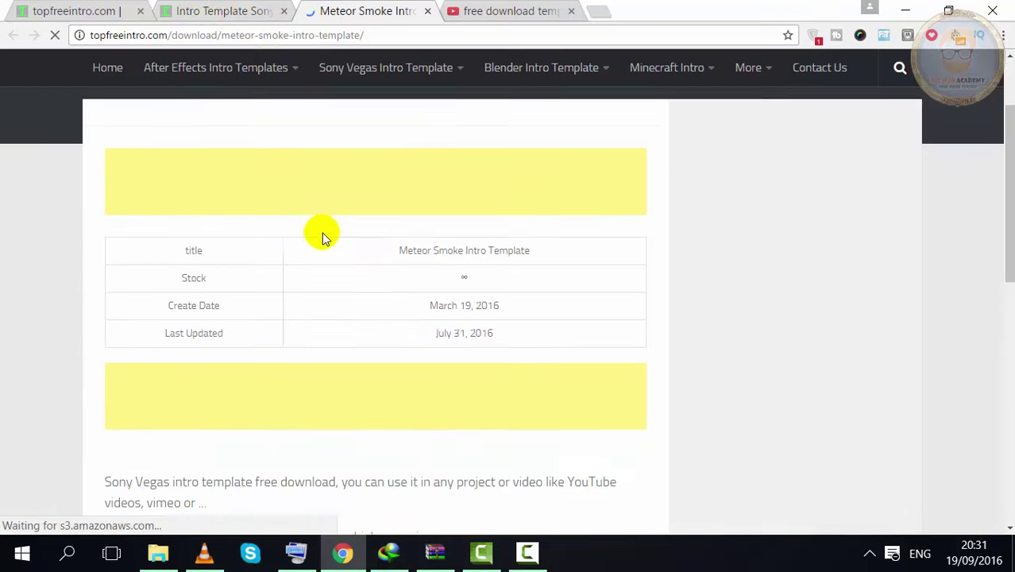
pyautogui.scroll(-3, 323, 234)
pyautogui.scroll(-1, 323, 234)
pyautogui.scroll(-2, 323, 234)
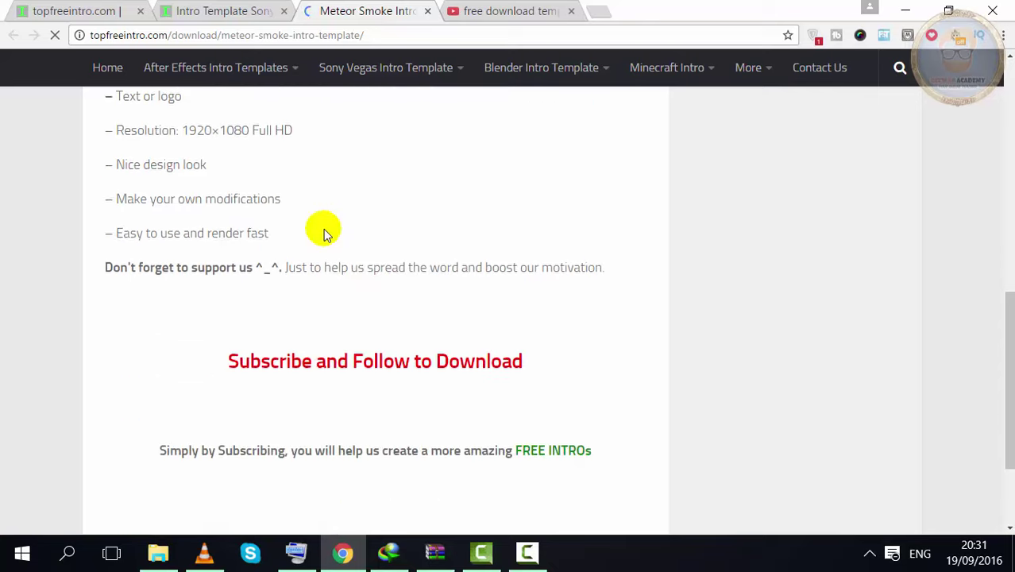
pyautogui.scroll(-1, 323, 232)
pyautogui.scroll(-1, 324, 229)
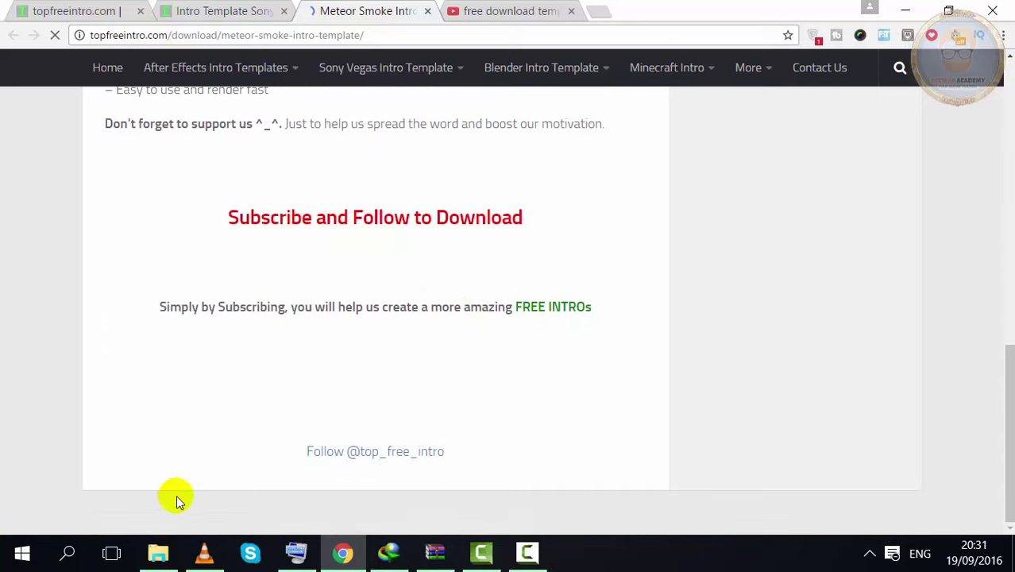
pyautogui.scroll(2, 453, 437)
pyautogui.scroll(4, 446, 415)
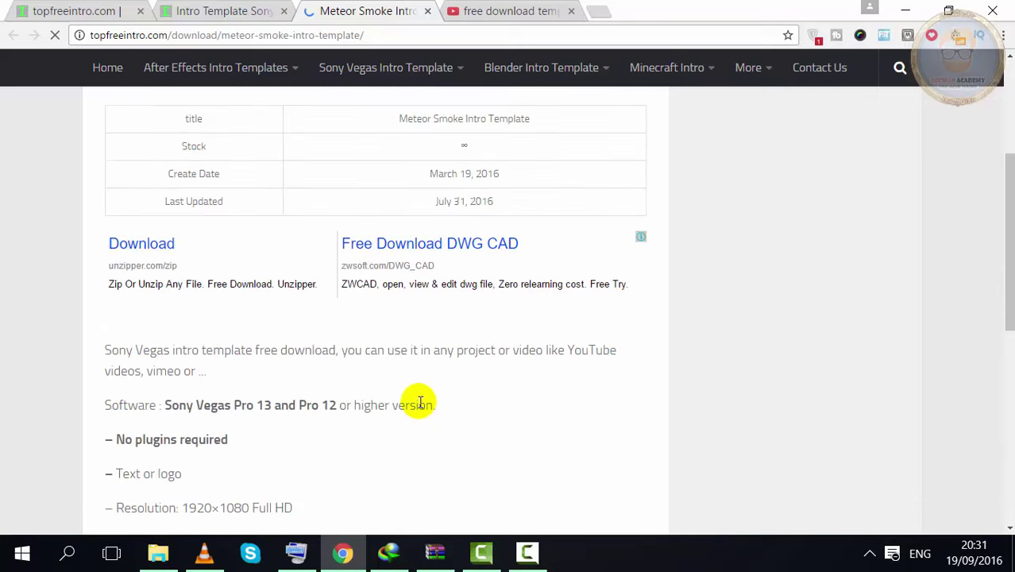
pyautogui.scroll(3, 421, 401)
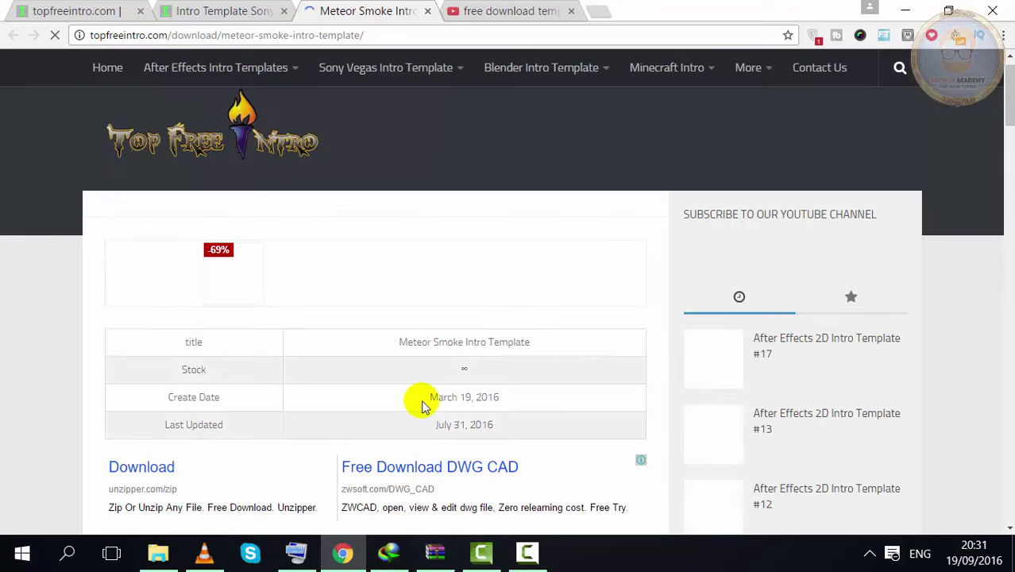
pyautogui.scroll(-3, 421, 401)
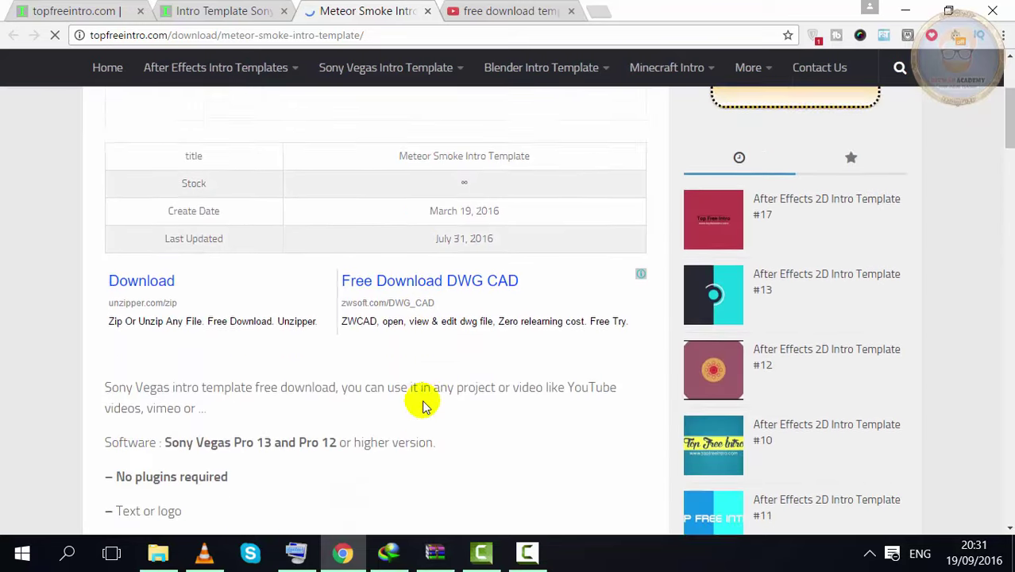
pyautogui.scroll(-3, 427, 398)
pyautogui.scroll(4, 424, 396)
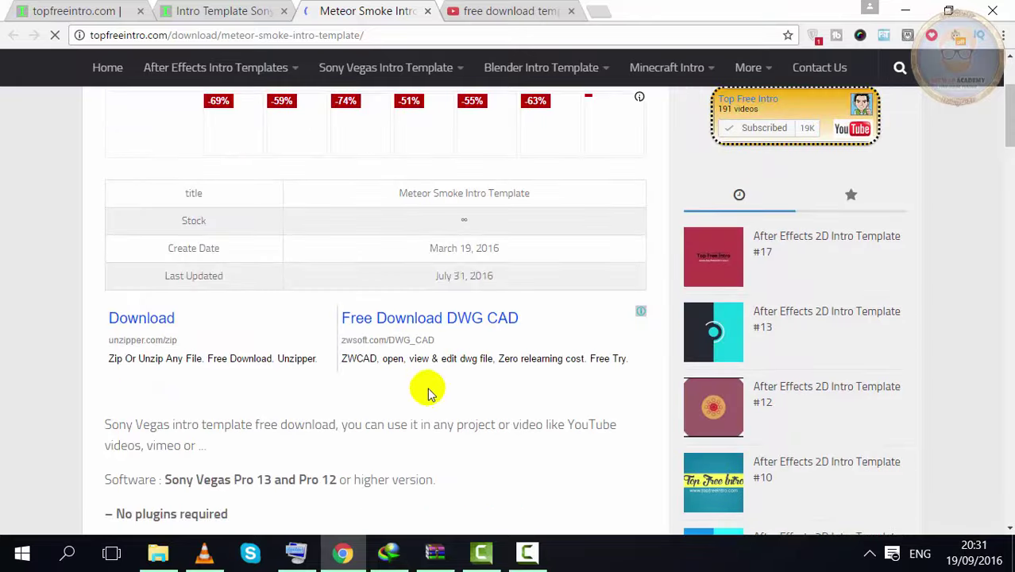
pyautogui.scroll(3, 173, 185)
pyautogui.scroll(-4, 424, 469)
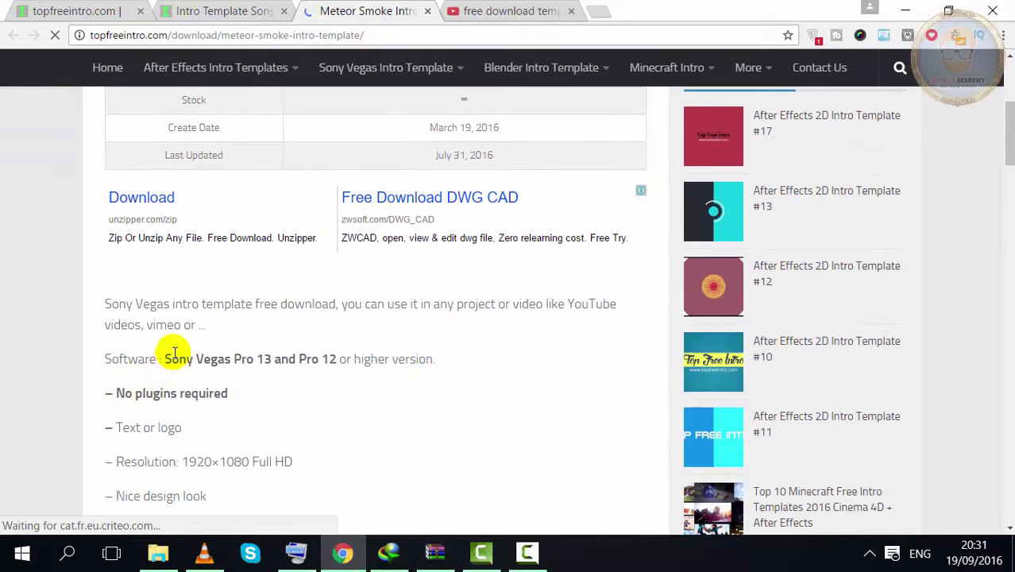
# Step: Highlight the Sony Vegas Pro 13 and Pro 12 software requirement
pyautogui.moveTo(174, 354); pyautogui.dragTo(209, 358)
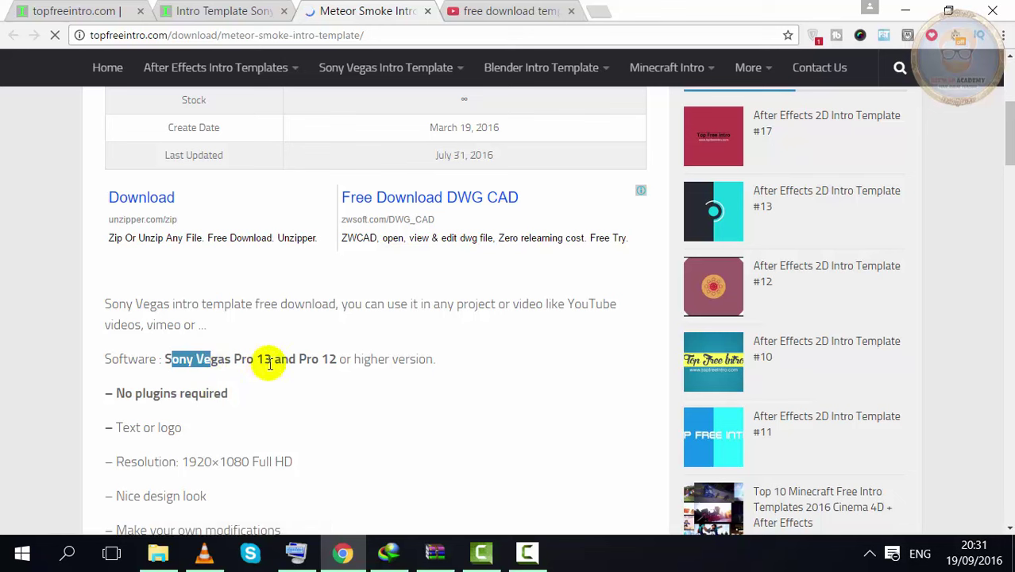
pyautogui.moveTo(261, 358); pyautogui.dragTo(257, 358)
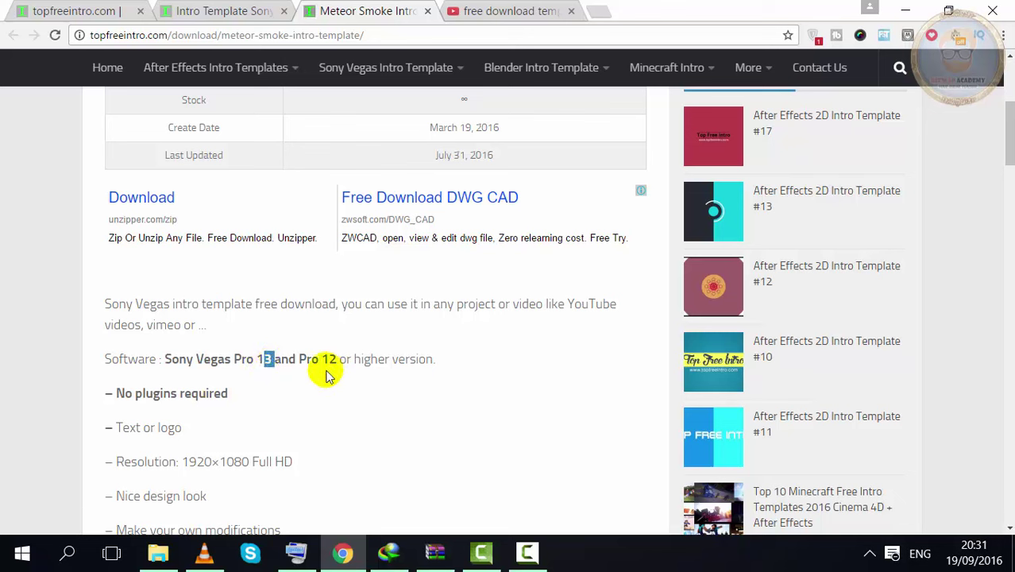
pyautogui.click(267, 358)
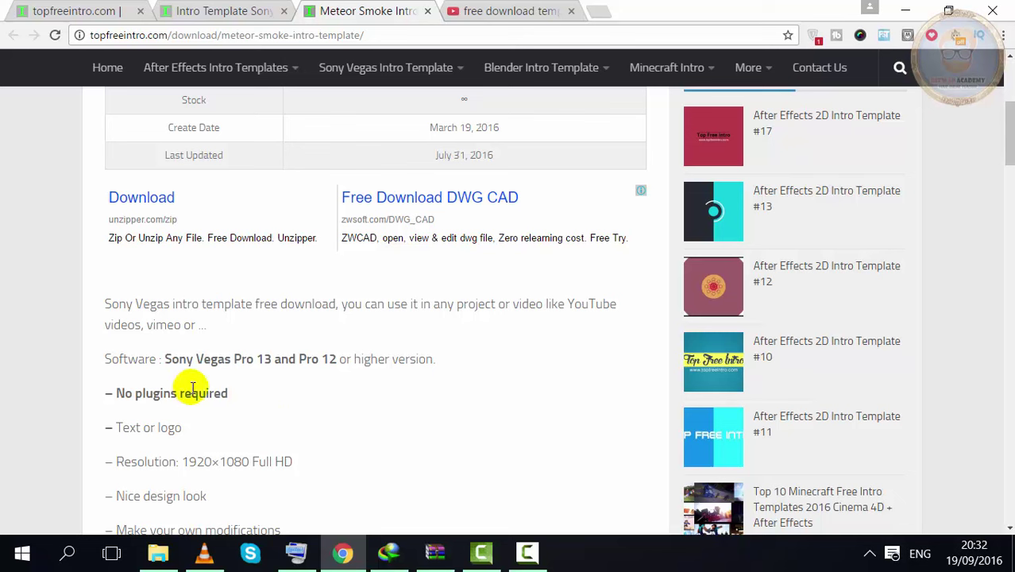
pyautogui.moveTo(164, 358); pyautogui.dragTo(346, 359)
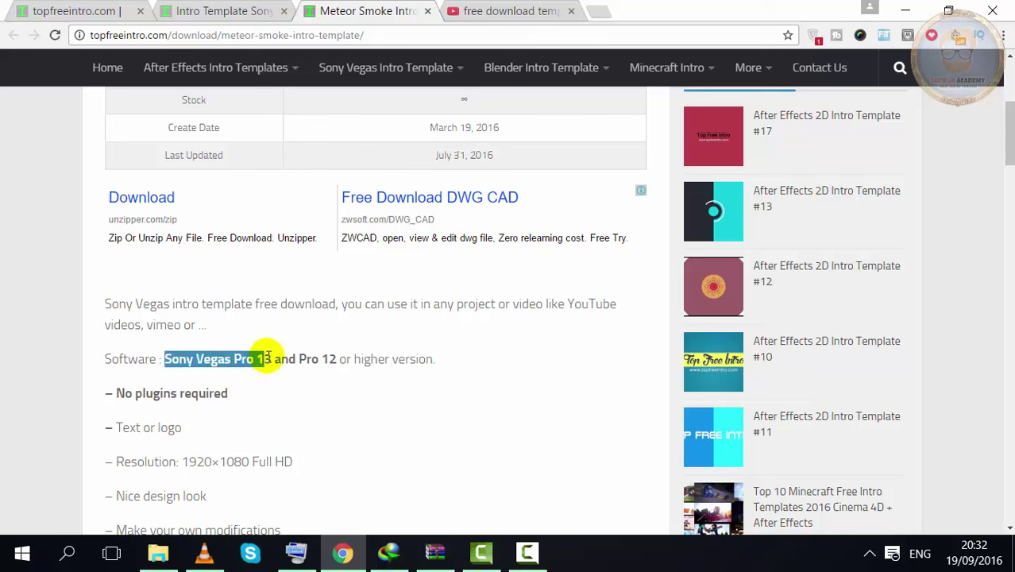
pyautogui.click(322, 391)
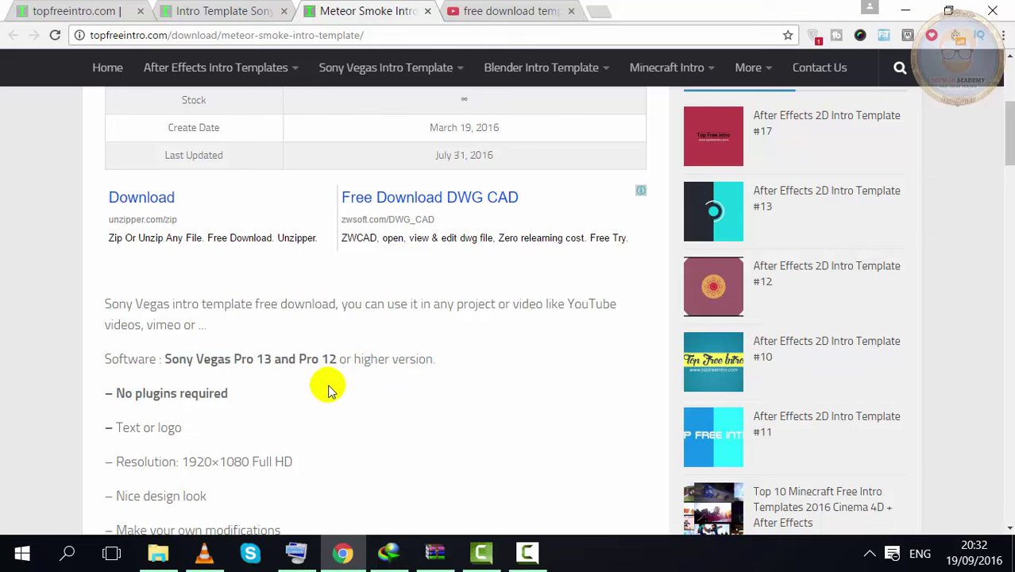
# Step: Scroll down to the Download block and open the MediaFire download link
pyautogui.scroll(-2, 331, 390)
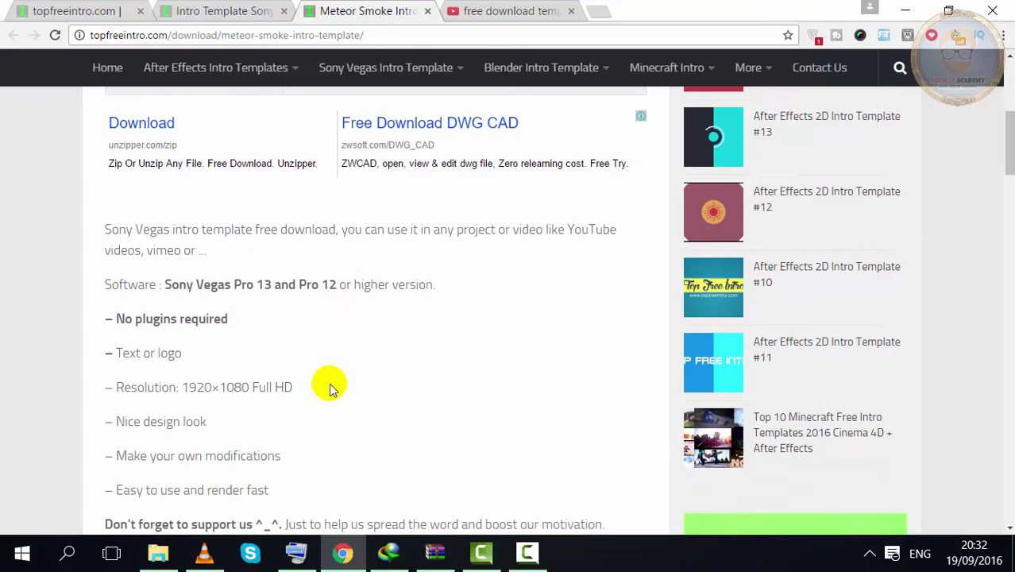
pyautogui.scroll(-3, 329, 386)
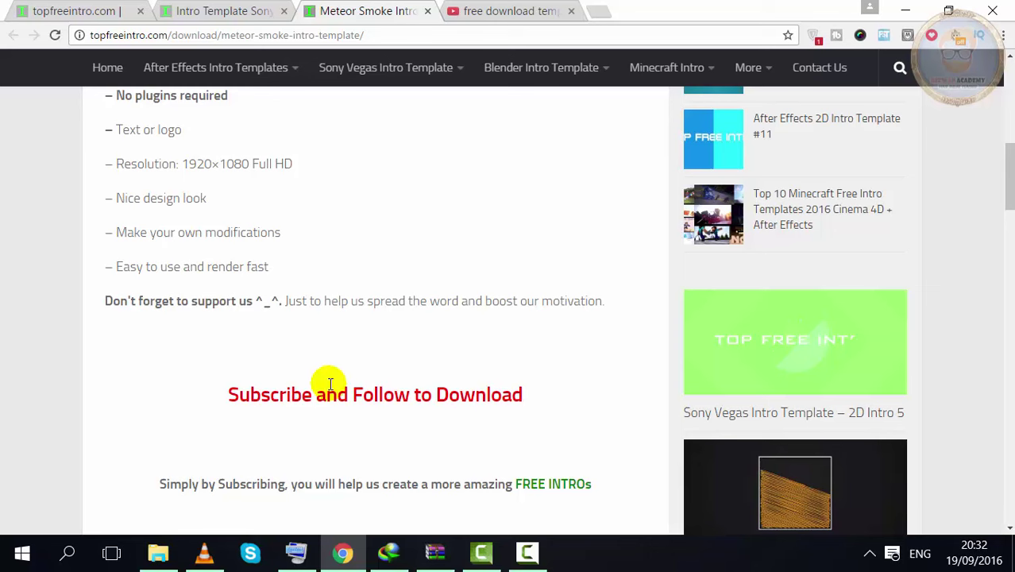
pyautogui.scroll(-3, 328, 386)
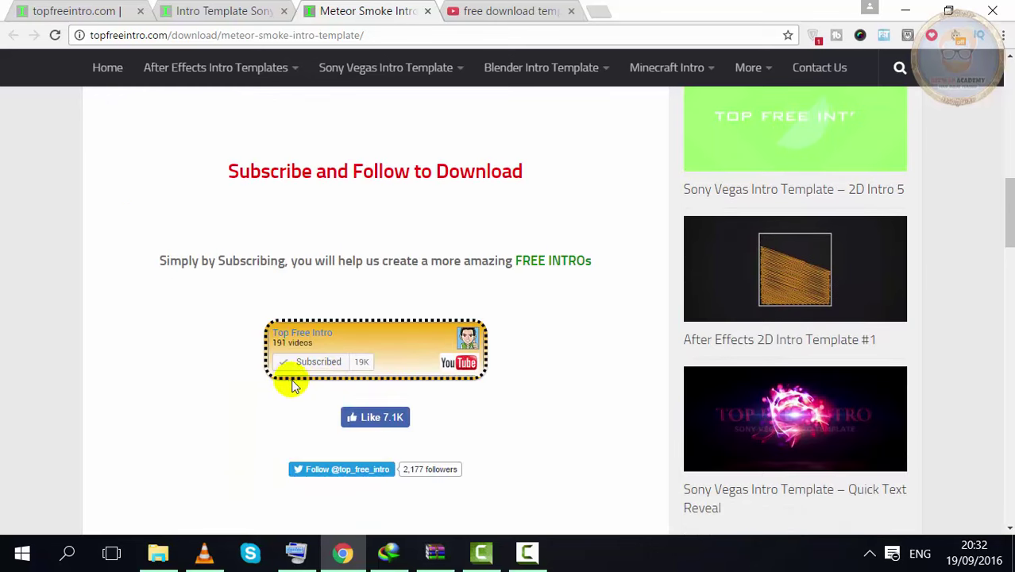
pyautogui.scroll(-4, 310, 385)
pyautogui.scroll(1, 310, 386)
pyautogui.scroll(-2, 310, 385)
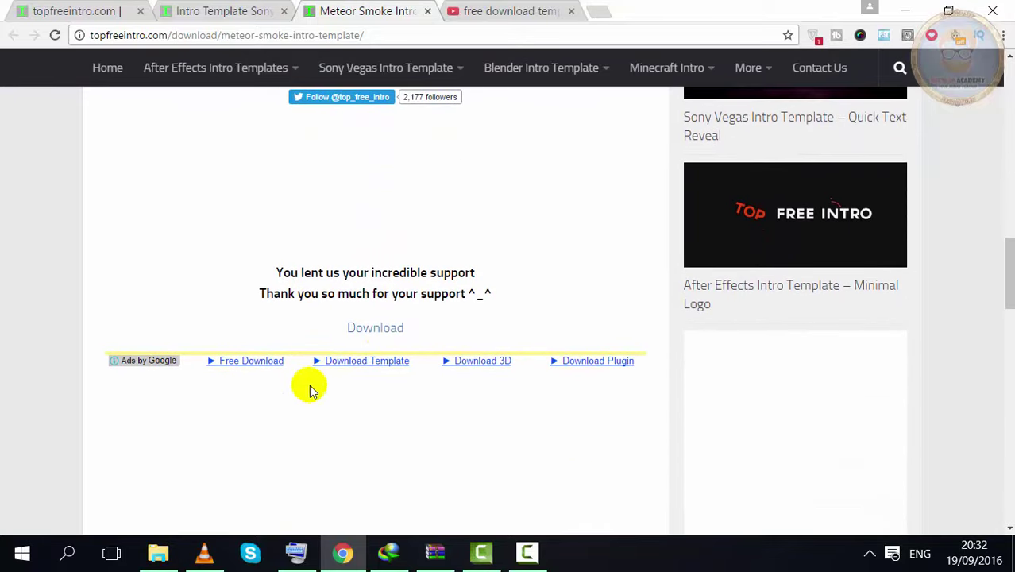
pyautogui.click(378, 328)
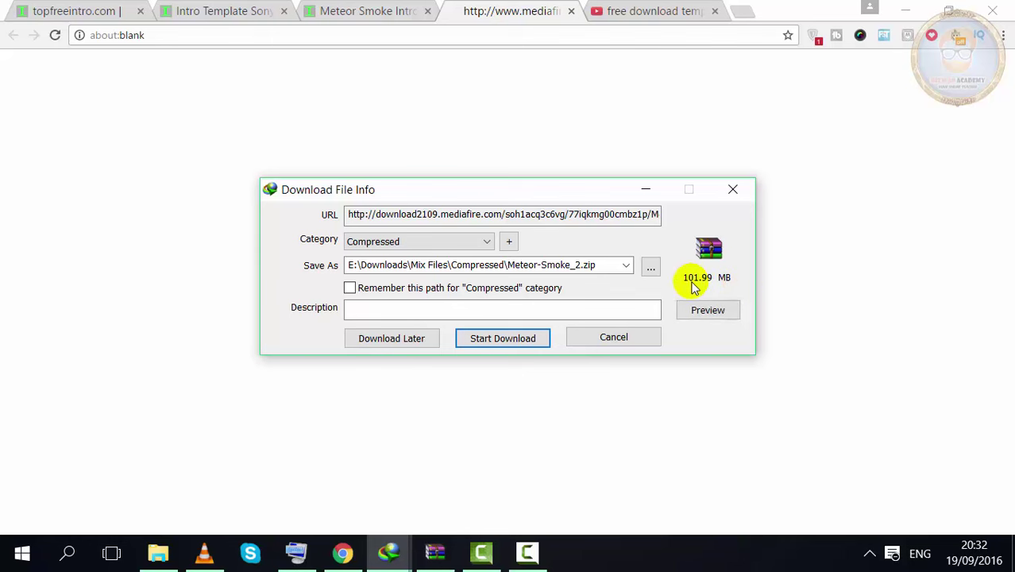
# Step: Start downloading Meteor-Smoke_2.zip, pause it at 0.84%, and close the progress window
pyautogui.click(502, 338)
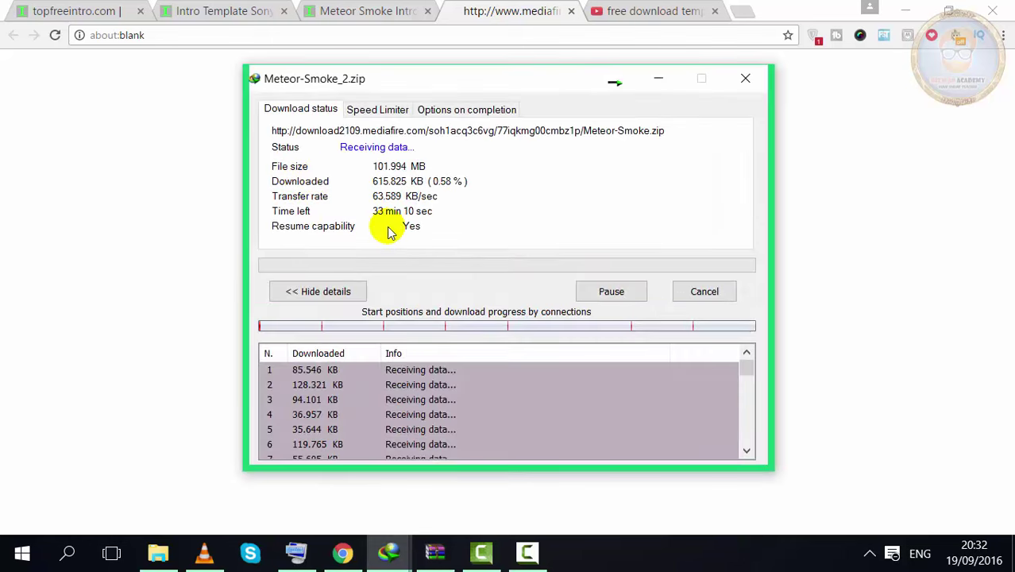
pyautogui.click(637, 293)
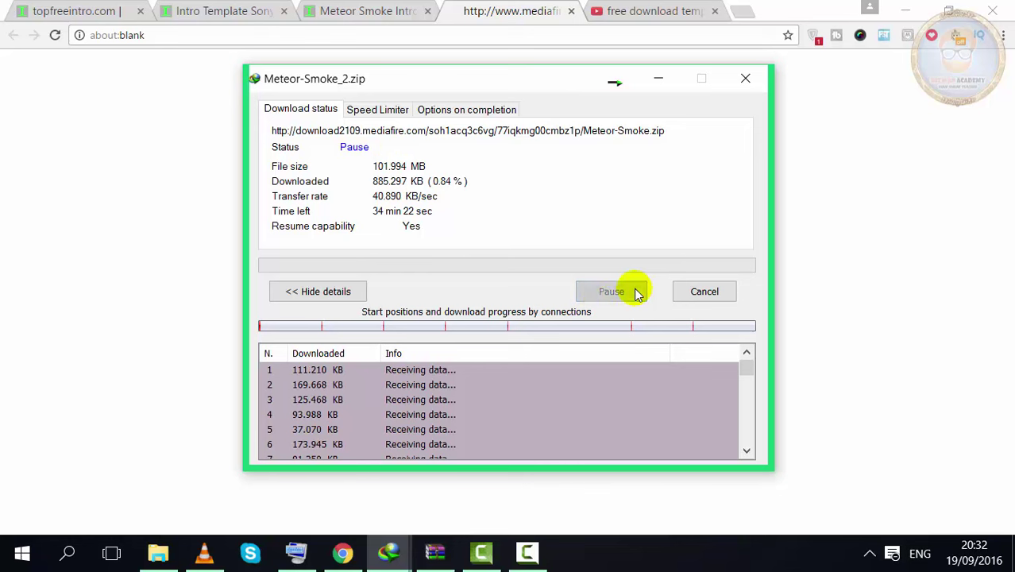
pyautogui.click(703, 300)
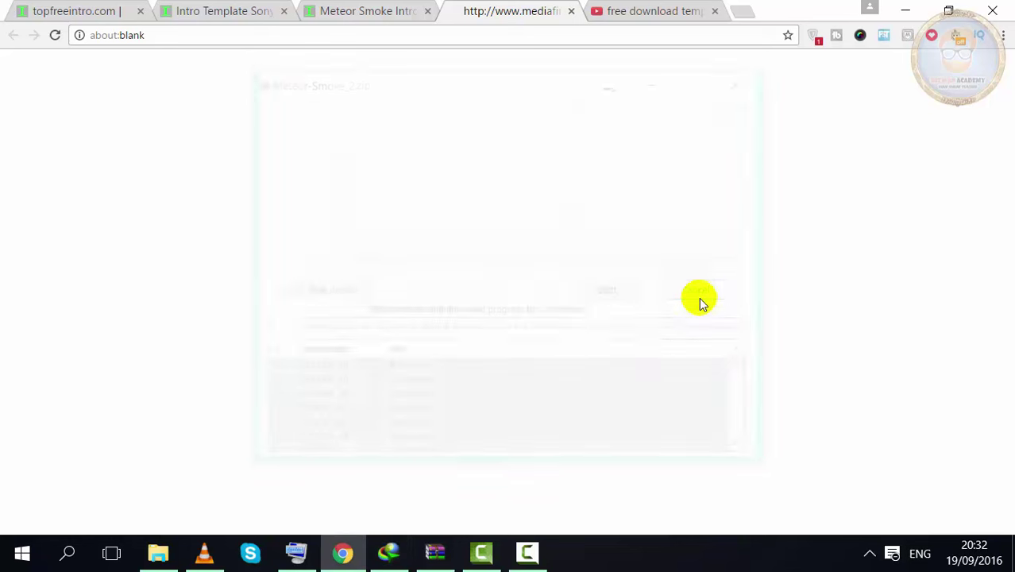
# Step: Close the mediafire tab and scroll up to the Meteor Smoke page's info table
pyautogui.click(571, 12)
pyautogui.scroll(8, 255, 220)
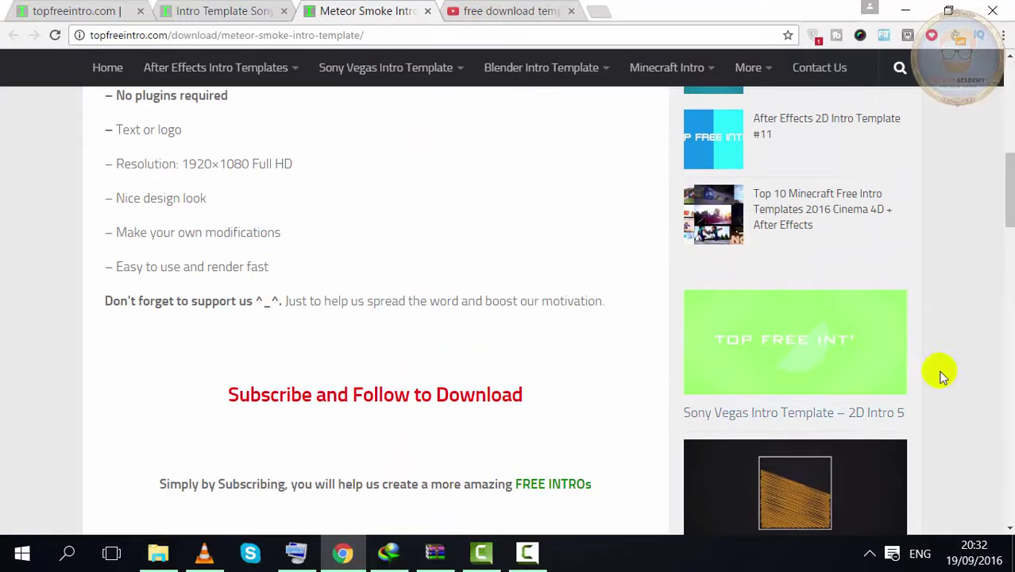
pyautogui.scroll(3, 879, 341)
pyautogui.scroll(2, 775, 298)
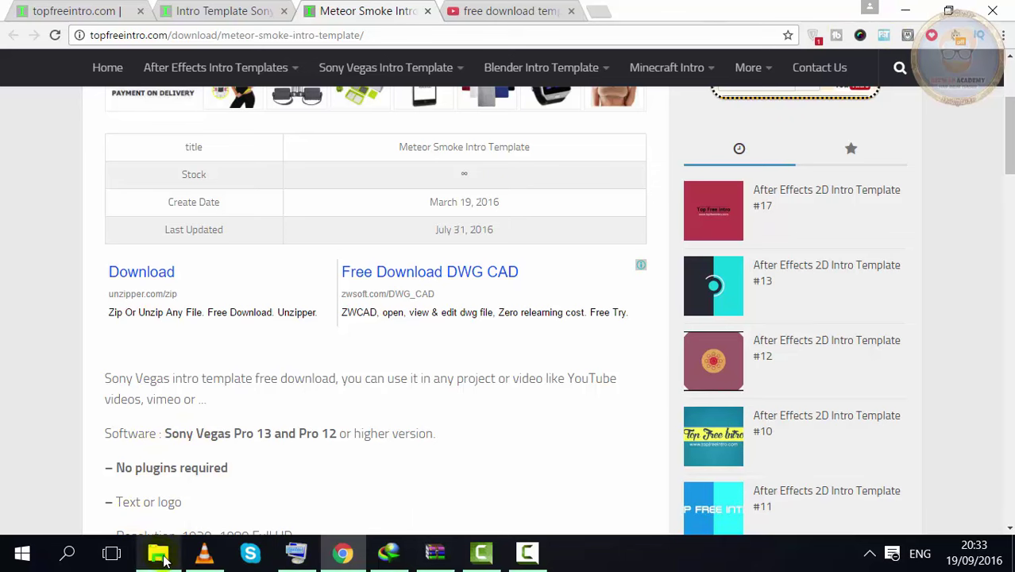
# Step: Show File Explorer's New folder and play Untitl.mp4 in VLC
pyautogui.click(165, 559)
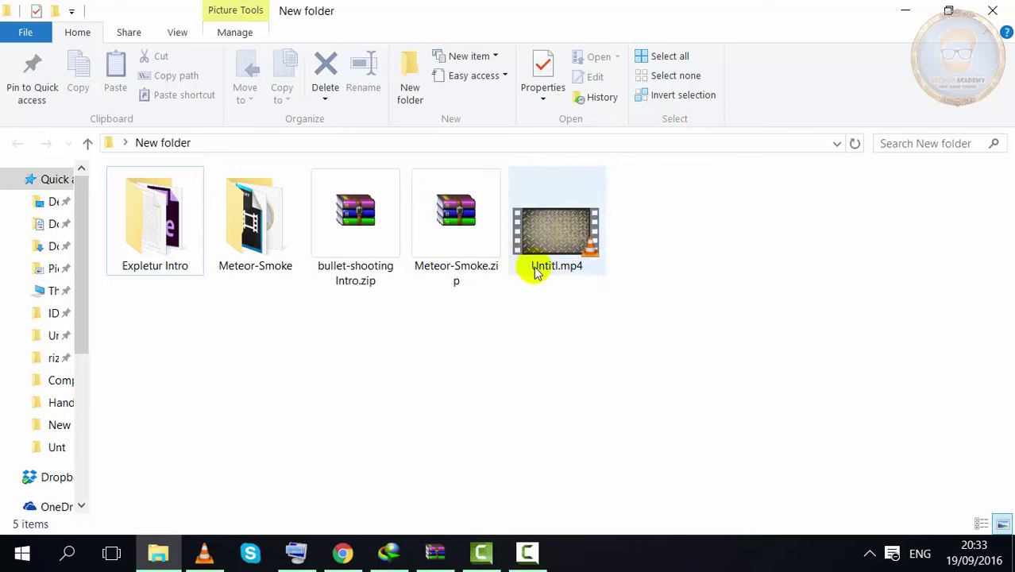
pyautogui.doubleClick(540, 253)
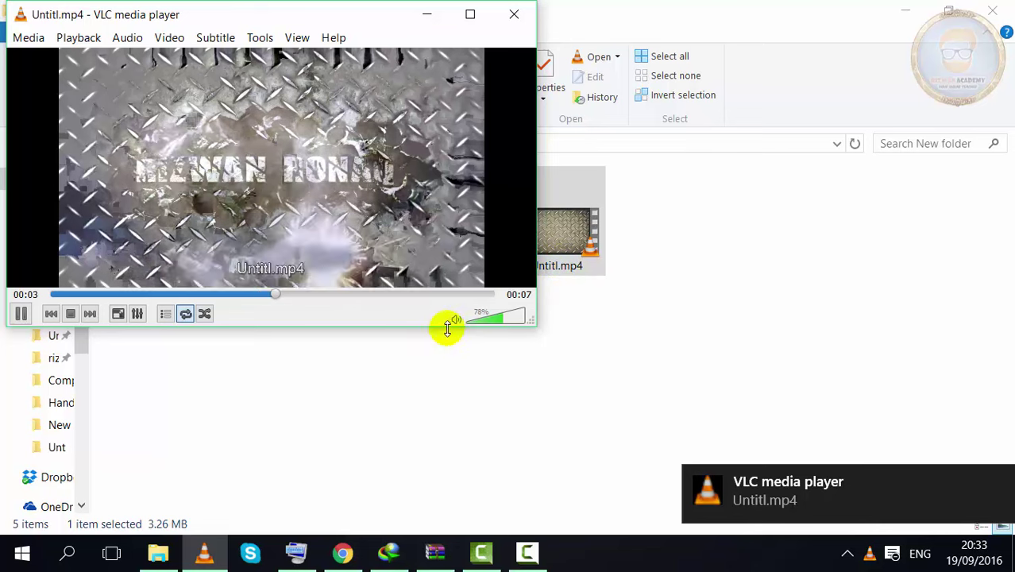
# Step: Mute the Untitl.mp4 playback and close VLC media player
pyautogui.click(456, 319)
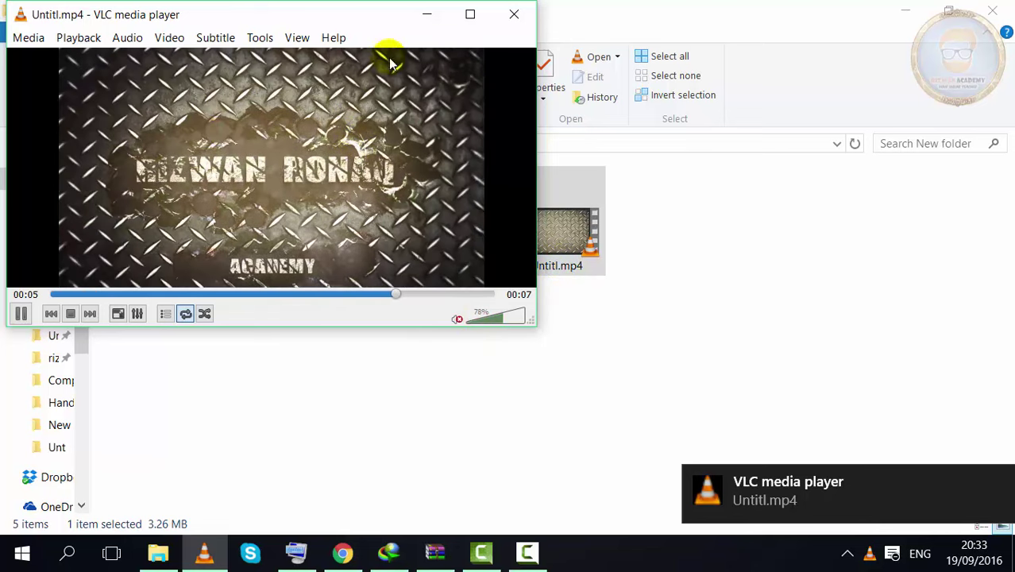
pyautogui.click(513, 16)
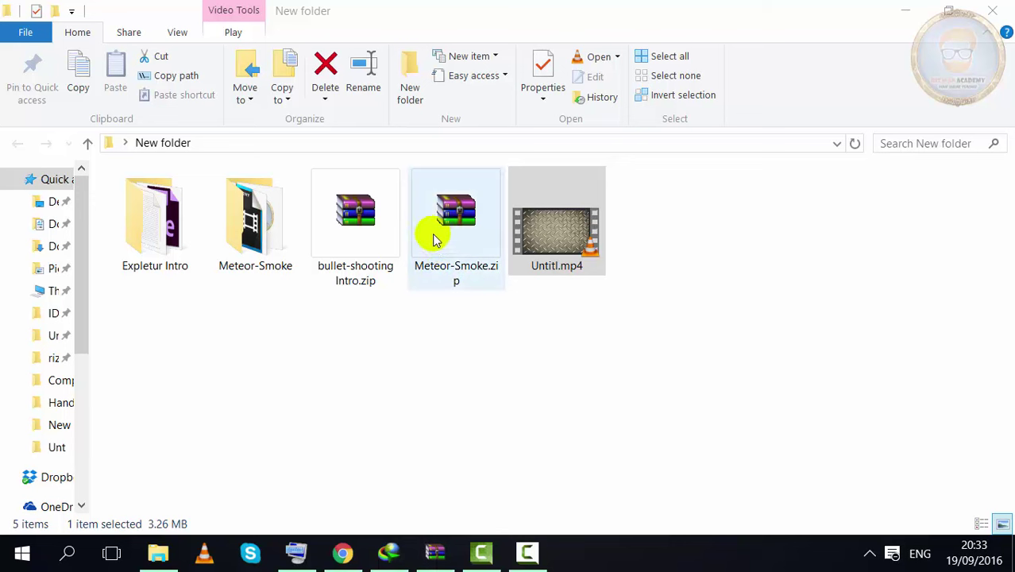
# Step: Open Meteor-Smoke.zip, inspect its Meteor-Smoke folder, and dismiss the licence and expired-trial notices
pyautogui.click(457, 243)
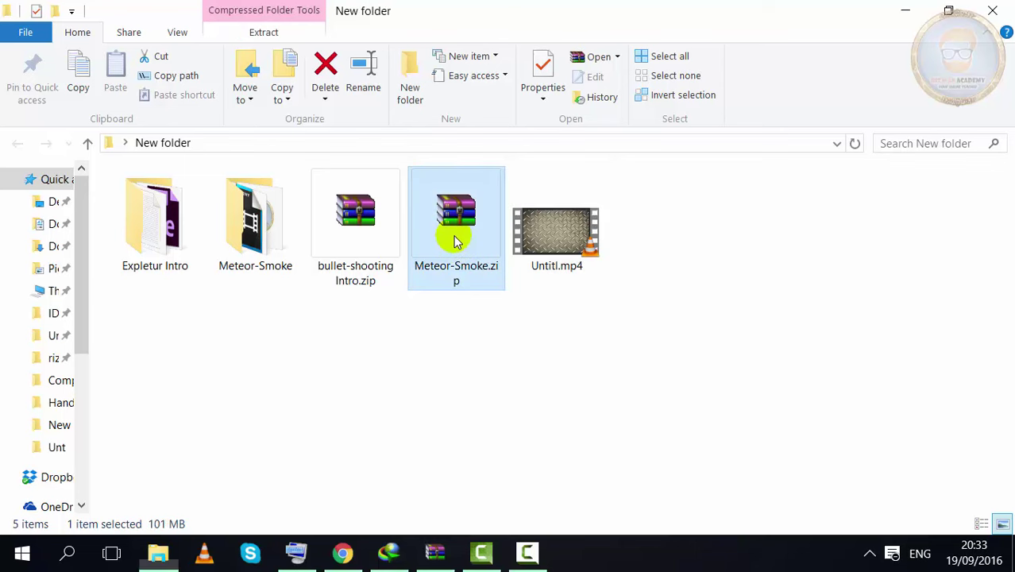
pyautogui.doubleClick(456, 237)
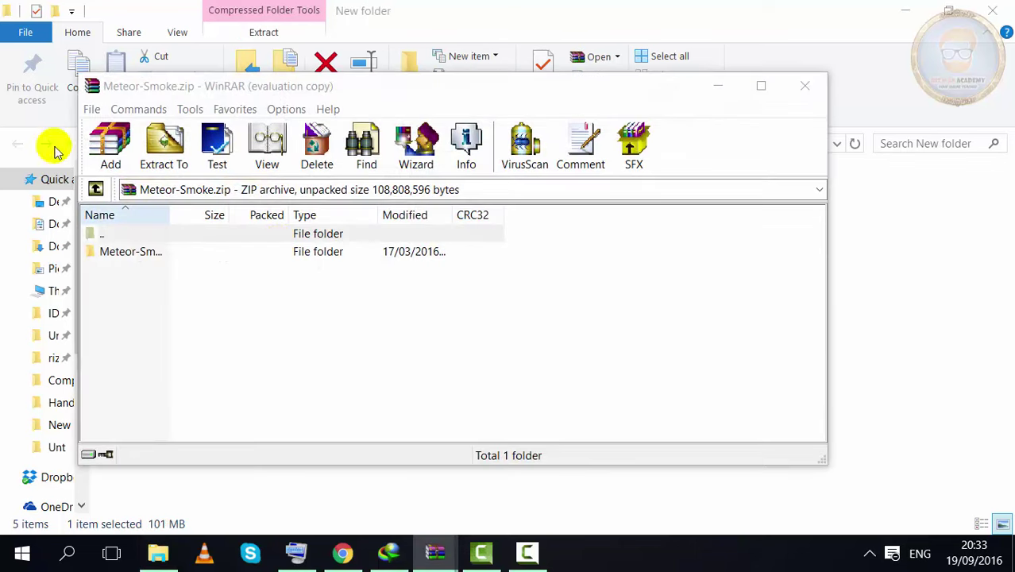
pyautogui.doubleClick(129, 252)
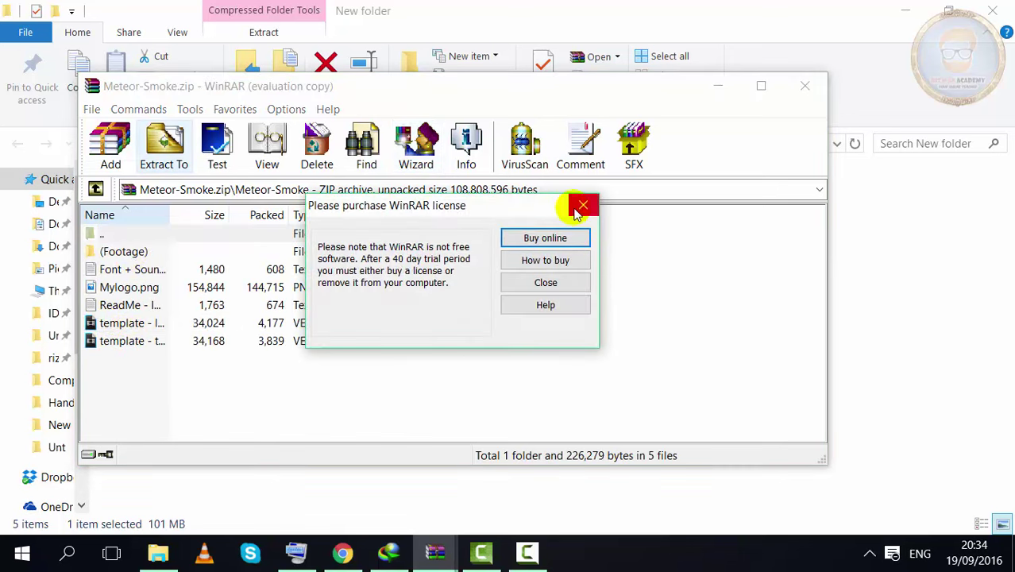
pyautogui.click(579, 207)
pyautogui.click(96, 191)
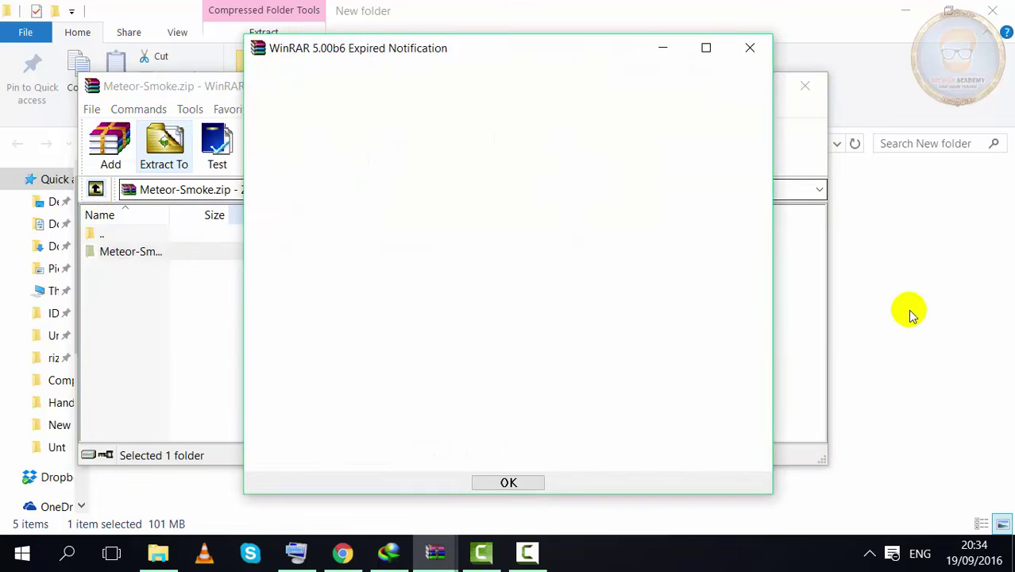
pyautogui.click(747, 50)
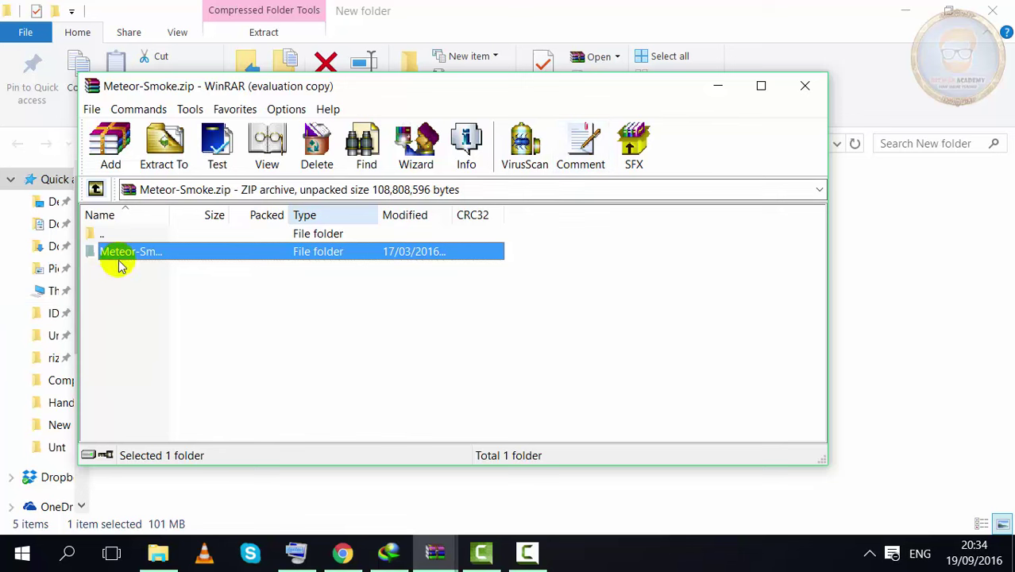
# Step: Attempt extracting Meteor-Smoke into New folder, cancelling the file-replace prompt
pyautogui.moveTo(123, 258); pyautogui.dragTo(898, 322)
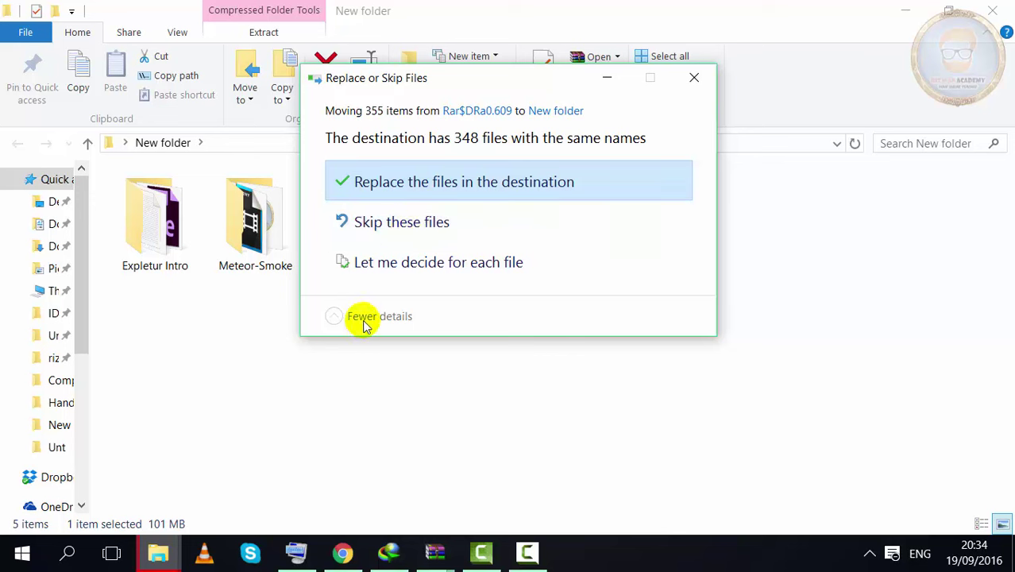
pyautogui.click(692, 81)
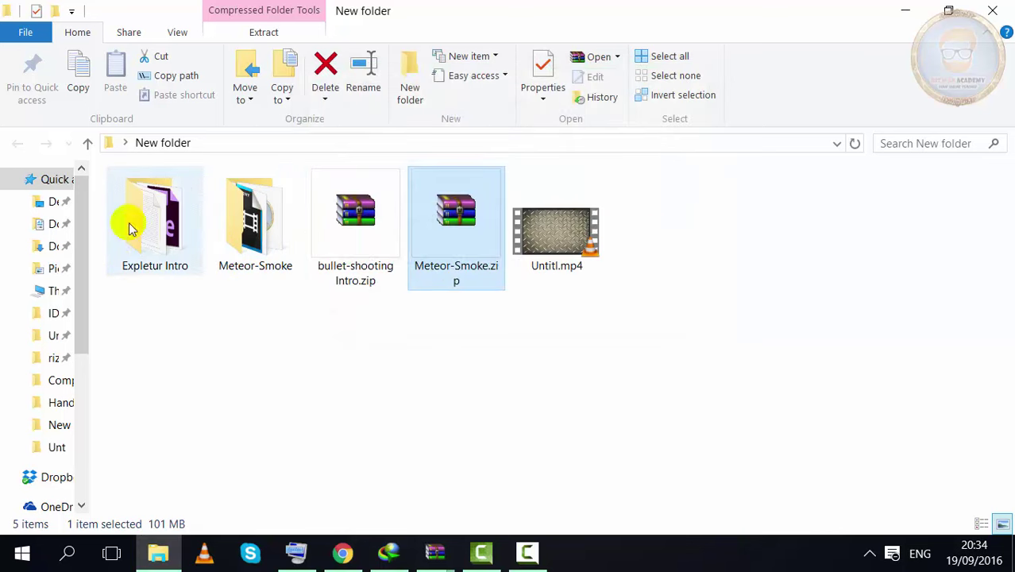
pyautogui.rightClick(146, 251)
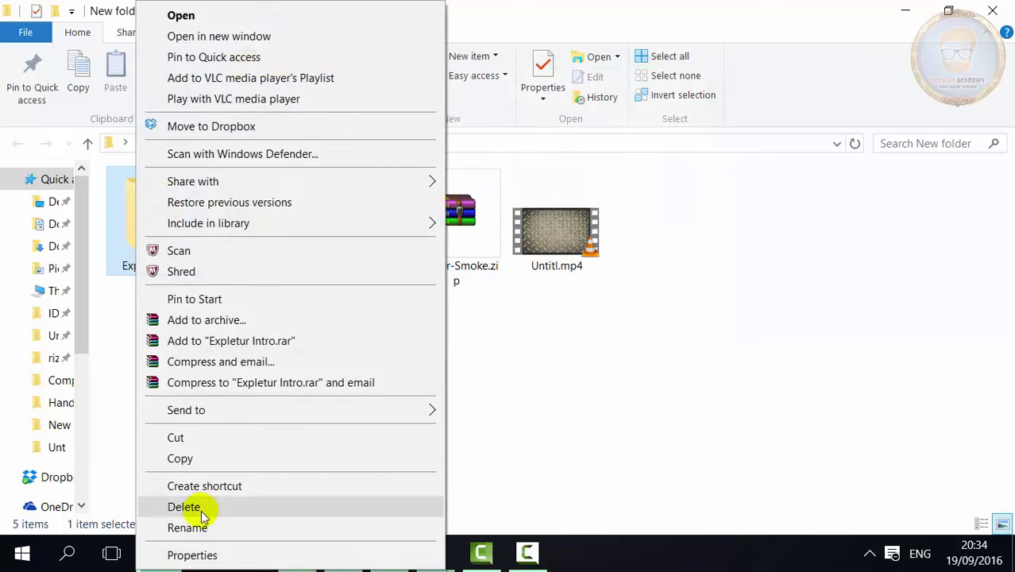
pyautogui.click(692, 387)
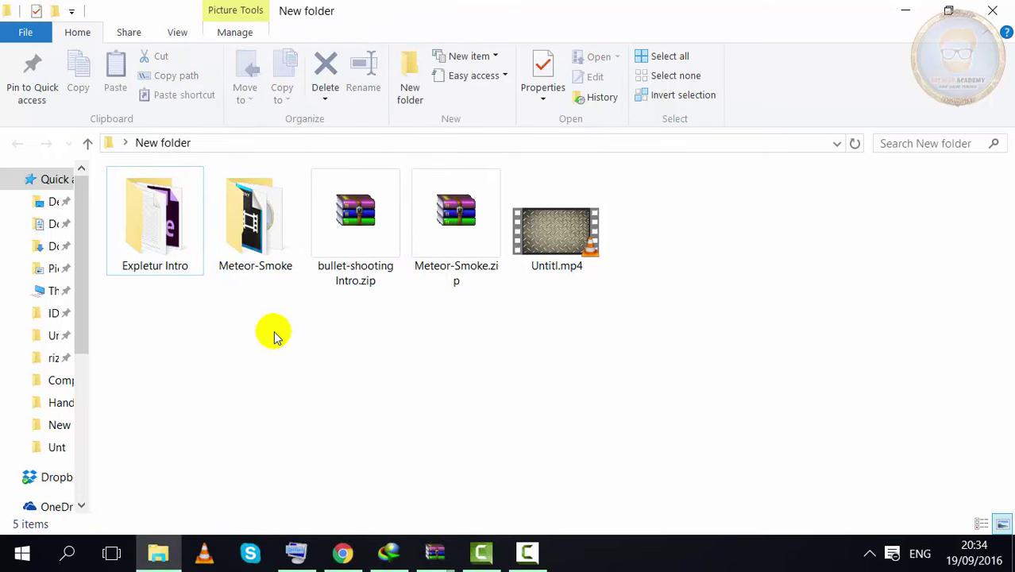
pyautogui.rightClick(182, 241)
pyautogui.click(111, 333)
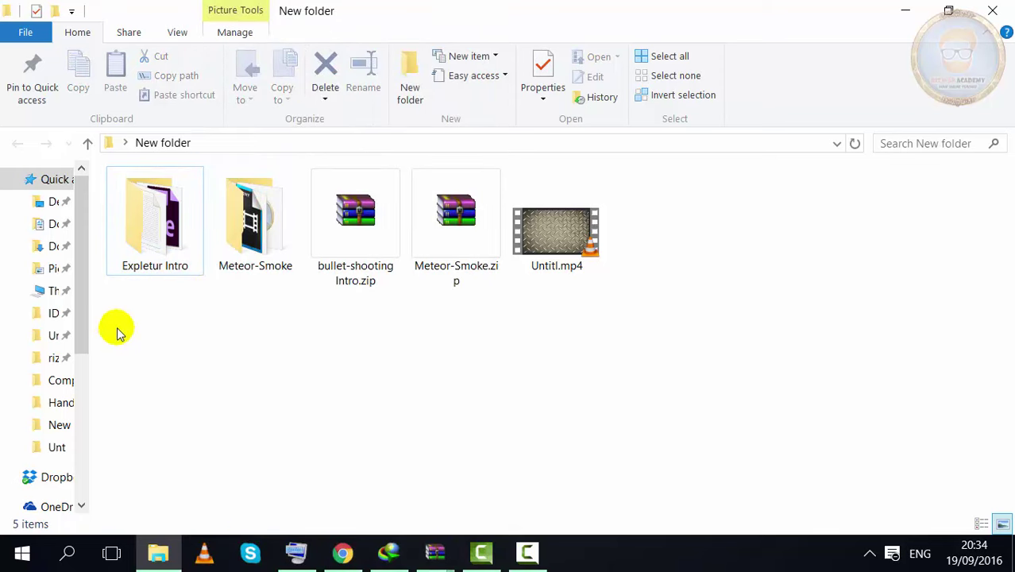
# Step: Rename the existing Meteor-Smoke folder to hhh
pyautogui.rightClick(251, 265)
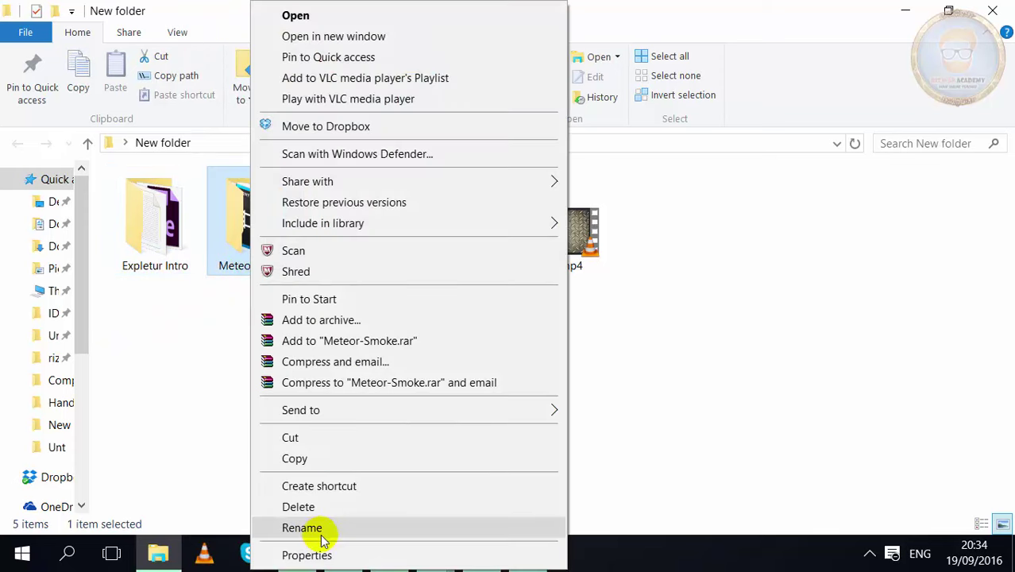
pyautogui.click(314, 527)
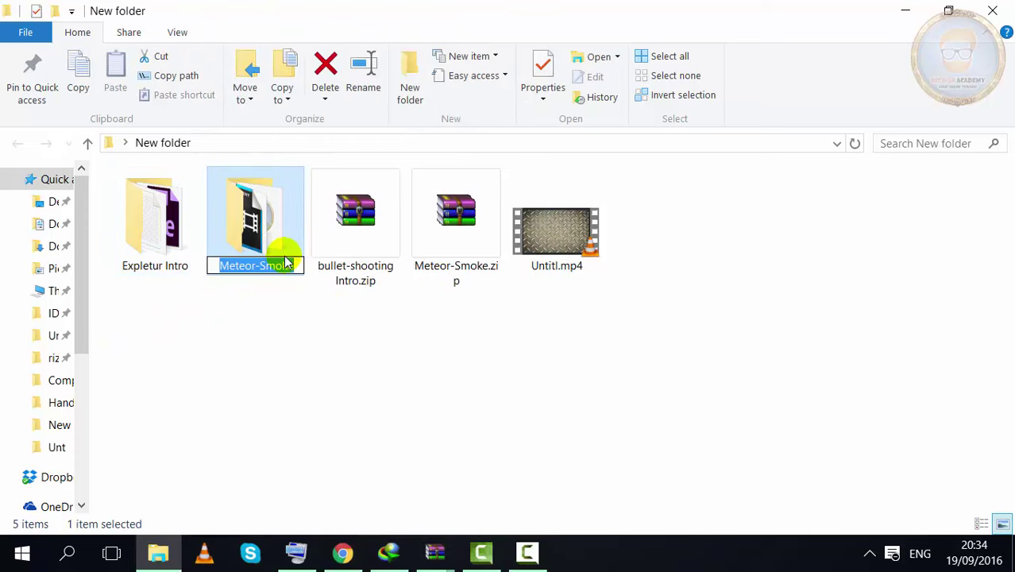
pyautogui.write('hhh')
pyautogui.press('Return')
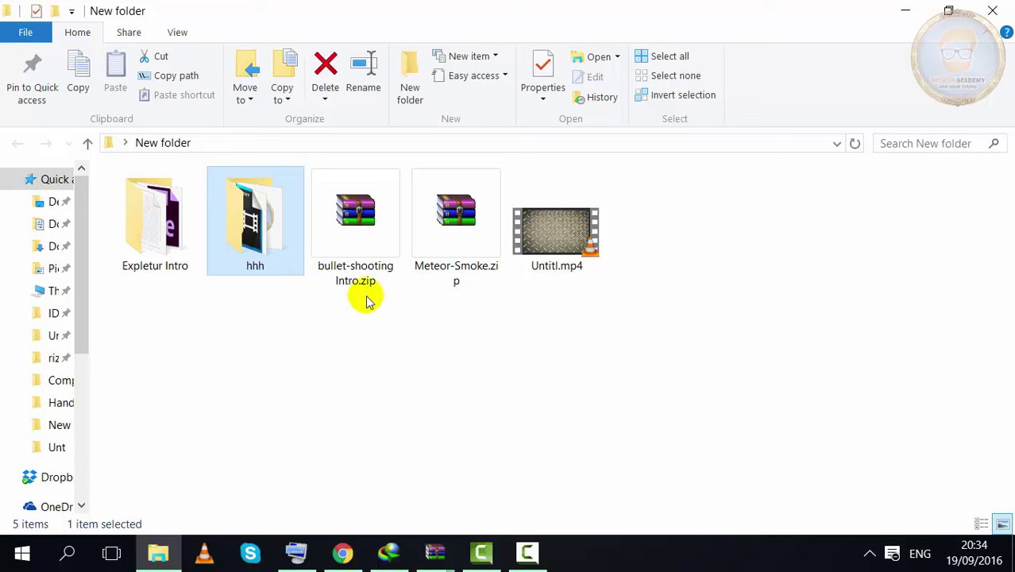
# Step: Drag a fresh Meteor-Smoke folder from Meteor-Smoke.zip into New folder
pyautogui.click(488, 266)
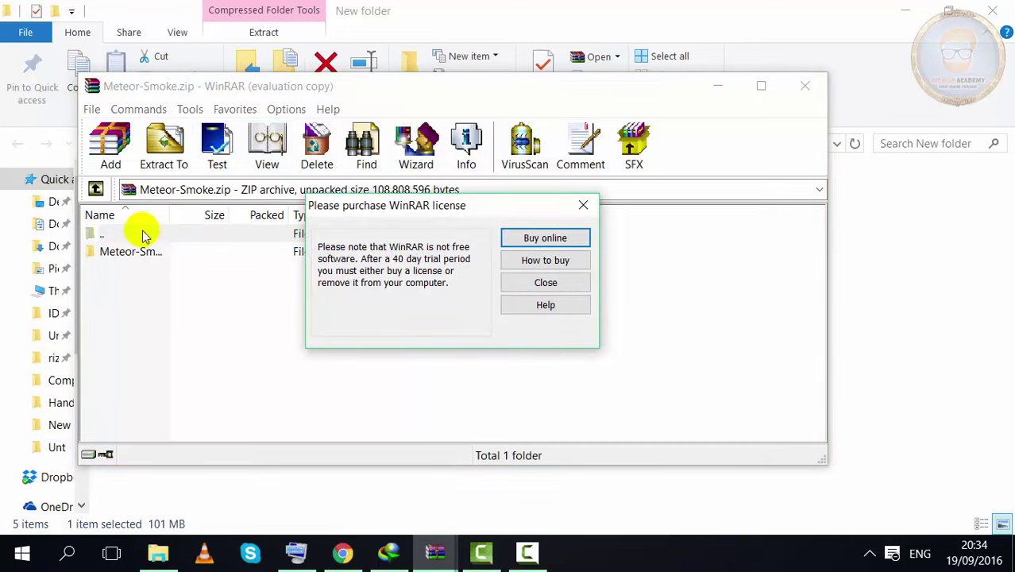
pyautogui.click(584, 206)
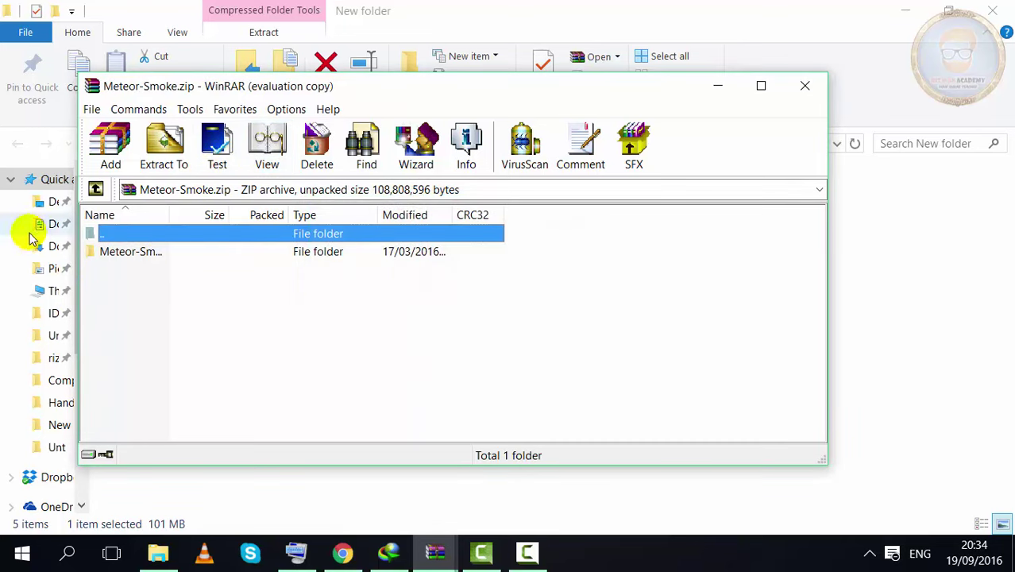
pyautogui.moveTo(117, 250); pyautogui.dragTo(921, 311)
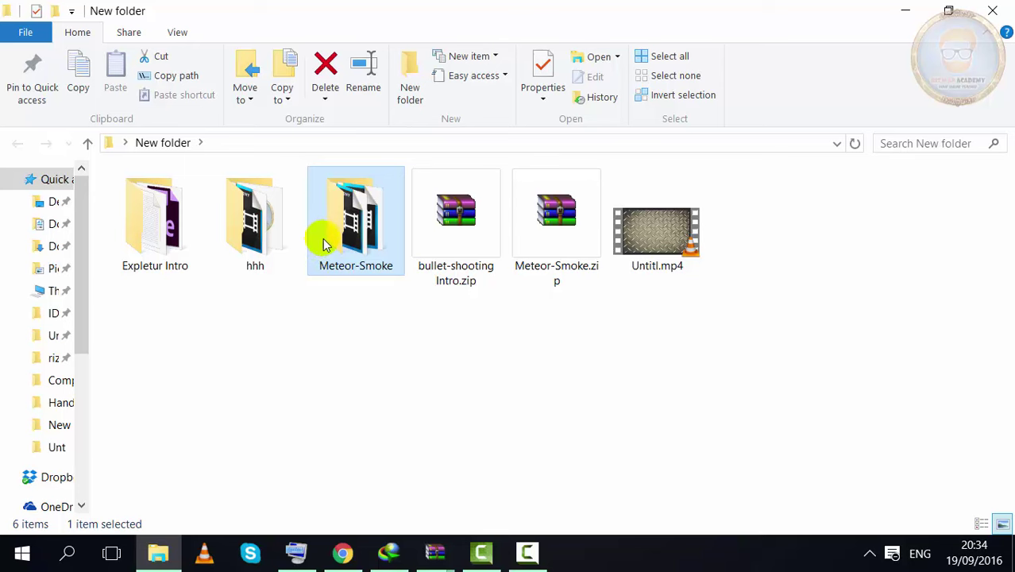
pyautogui.moveTo(326, 244)
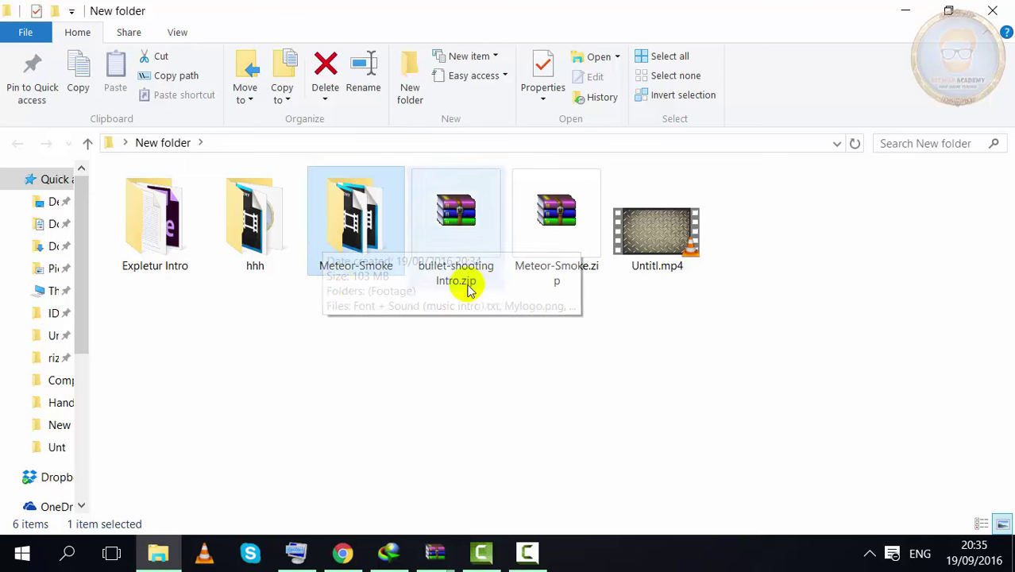
# Step: Open the extracted Meteor-Smoke folder and select its two .veg template files
pyautogui.doubleClick(370, 259)
pyautogui.click(331, 282)
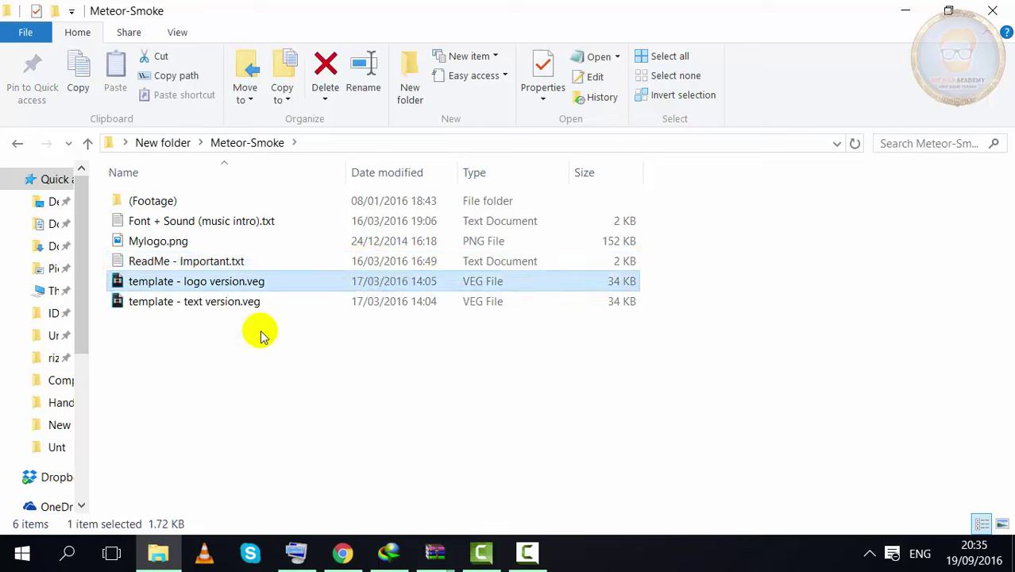
pyautogui.moveTo(234, 338); pyautogui.dragTo(134, 269)
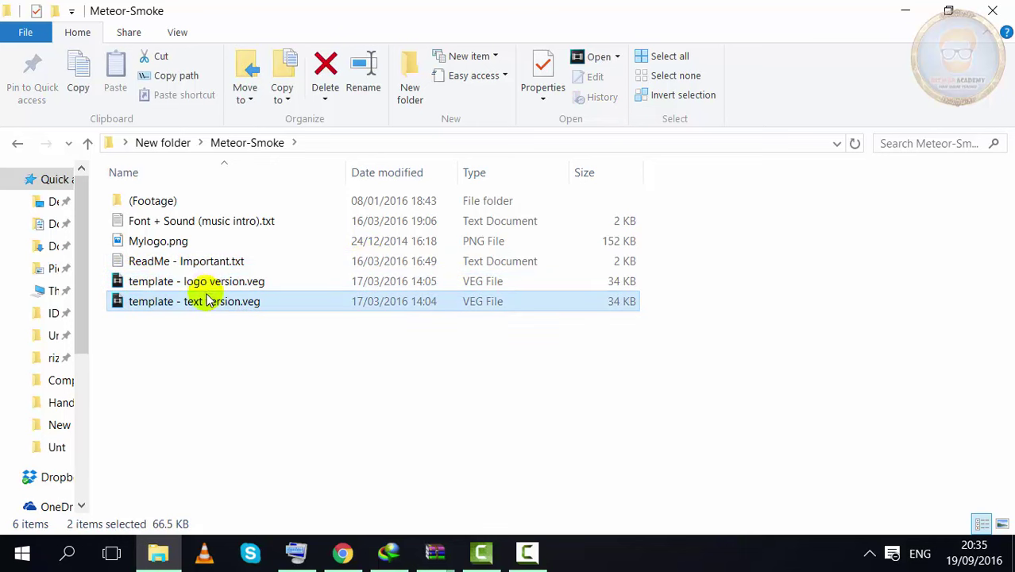
pyautogui.click(211, 356)
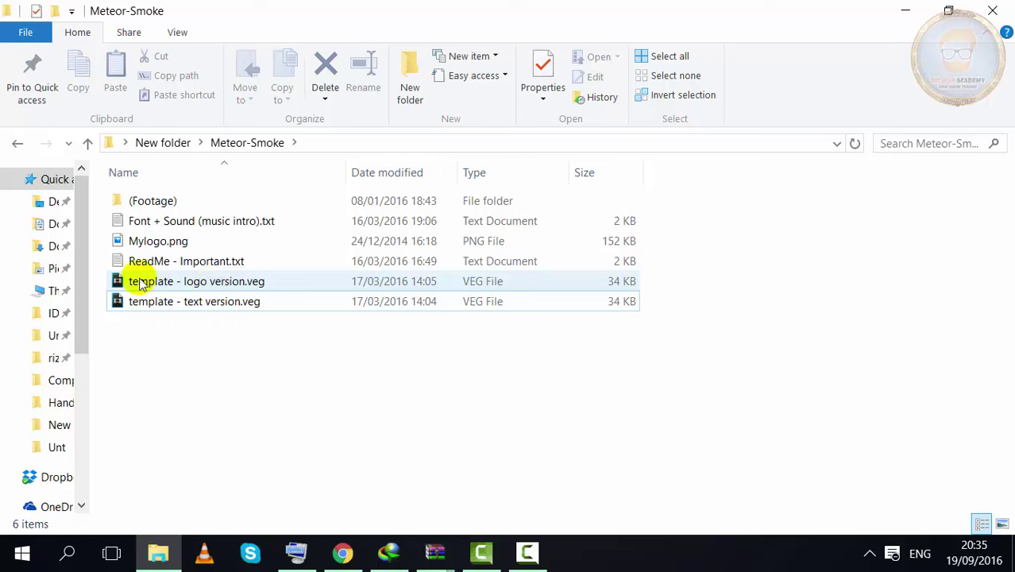
pyautogui.moveTo(100, 272)
pyautogui.mouseDown()
pyautogui.moveTo(651, 296)
pyautogui.moveTo(659, 281)
pyautogui.mouseUp()
pyautogui.click(683, 346)
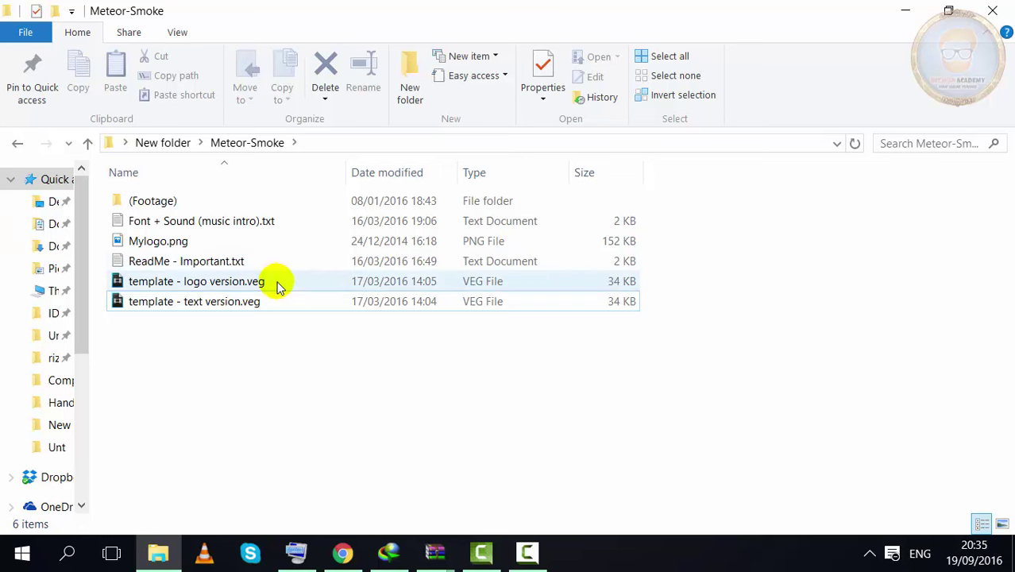
# Step: Select template - text version.veg, then view Mylogo.png's Top Free Intro logo in Photos
pyautogui.moveTo(216, 355); pyautogui.dragTo(159, 307)
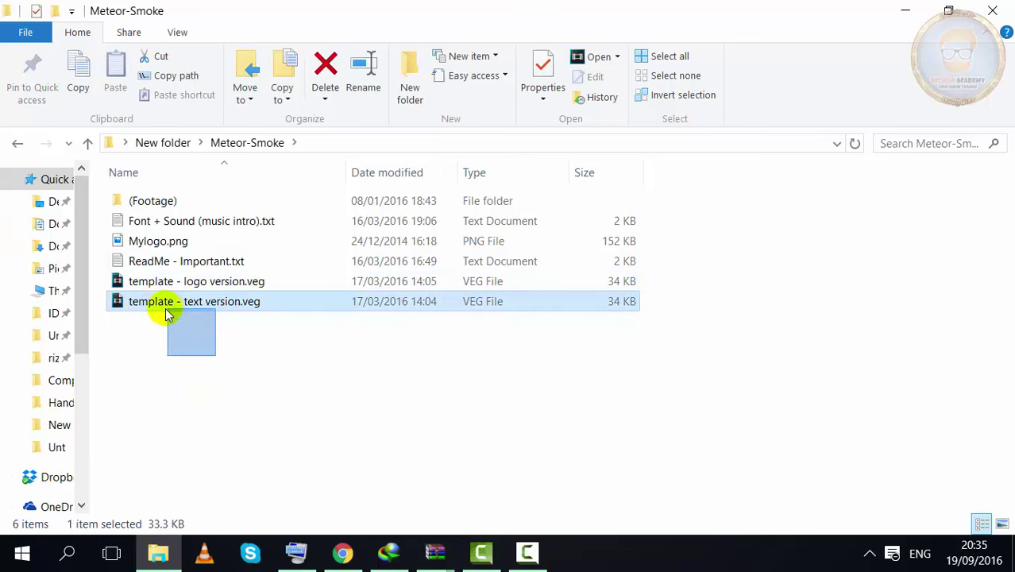
pyautogui.click(166, 304)
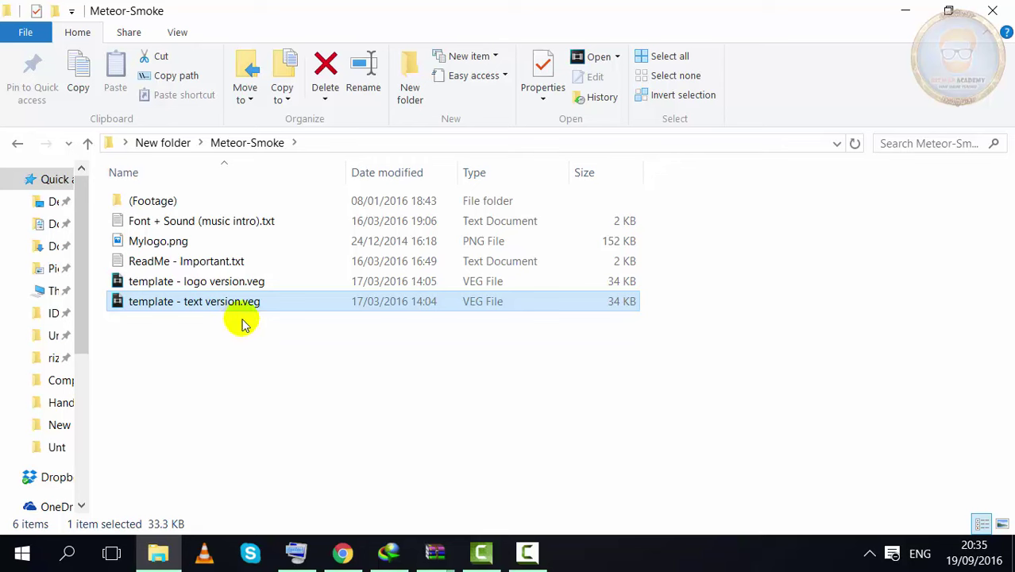
pyautogui.doubleClick(172, 242)
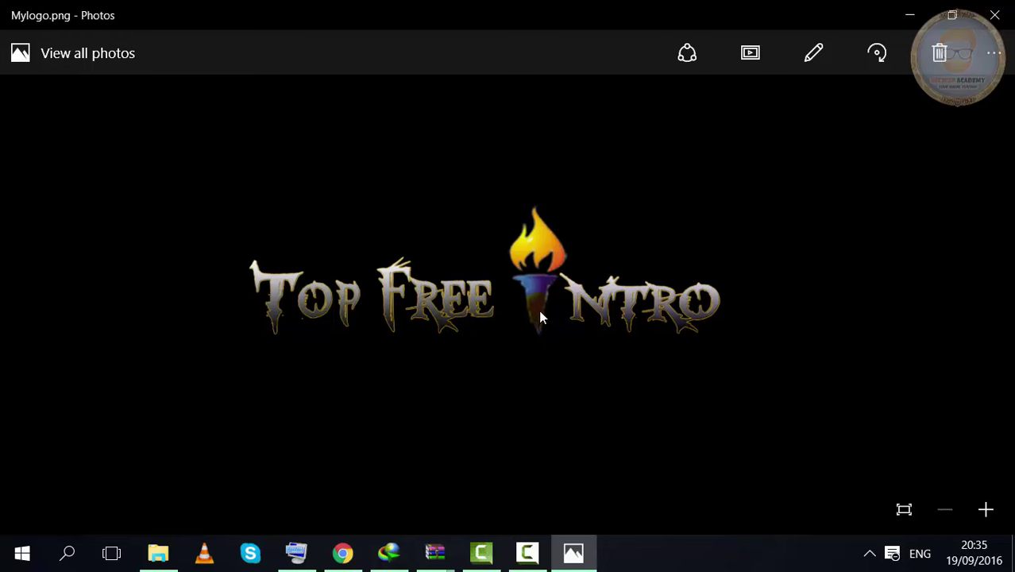
pyautogui.click(1003, 20)
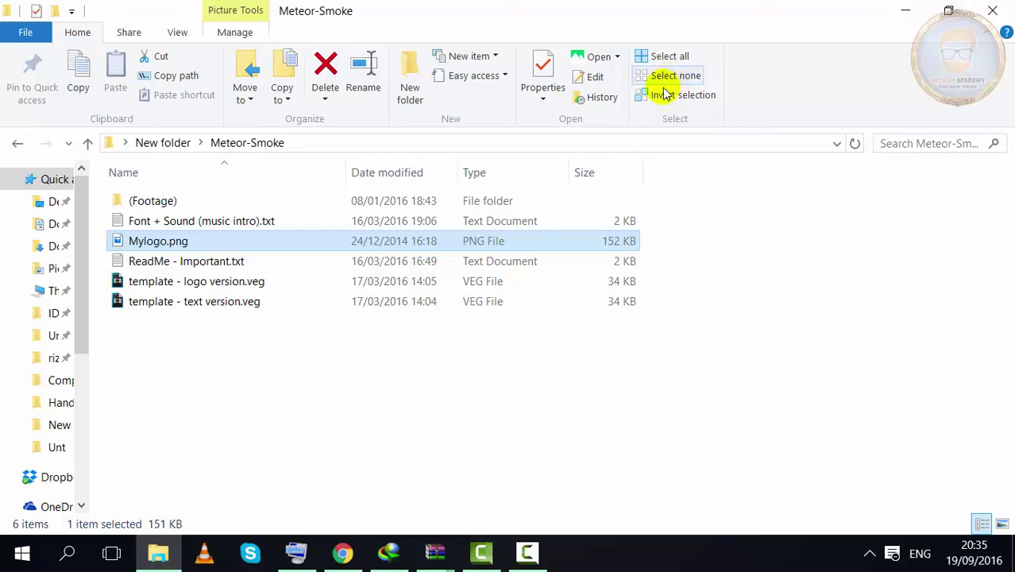
# Step: Copy the Mylogo.png image from the hhh folder
pyautogui.click(13, 145)
pyautogui.doubleClick(259, 259)
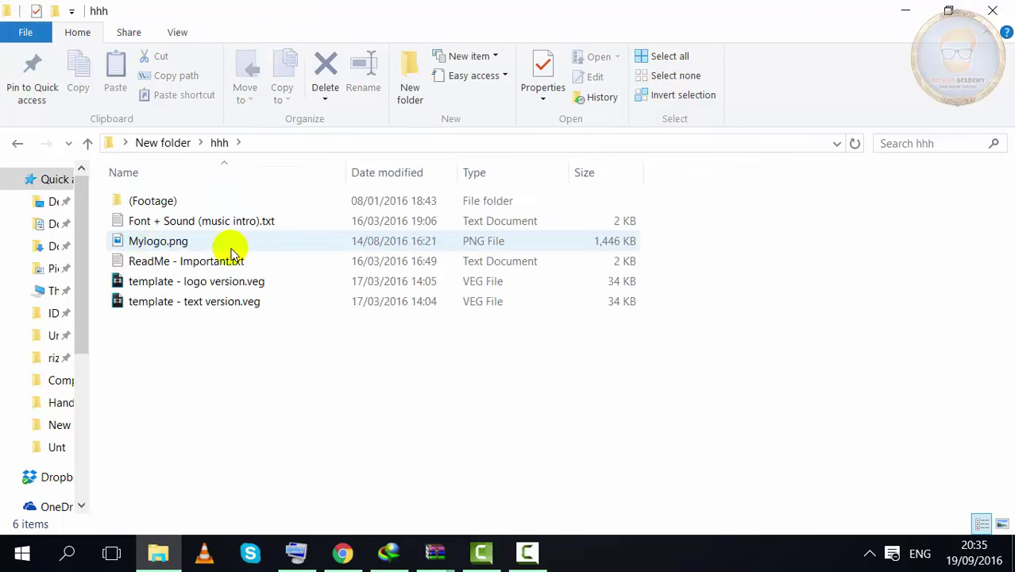
pyautogui.click(156, 244)
pyautogui.rightClick(156, 247)
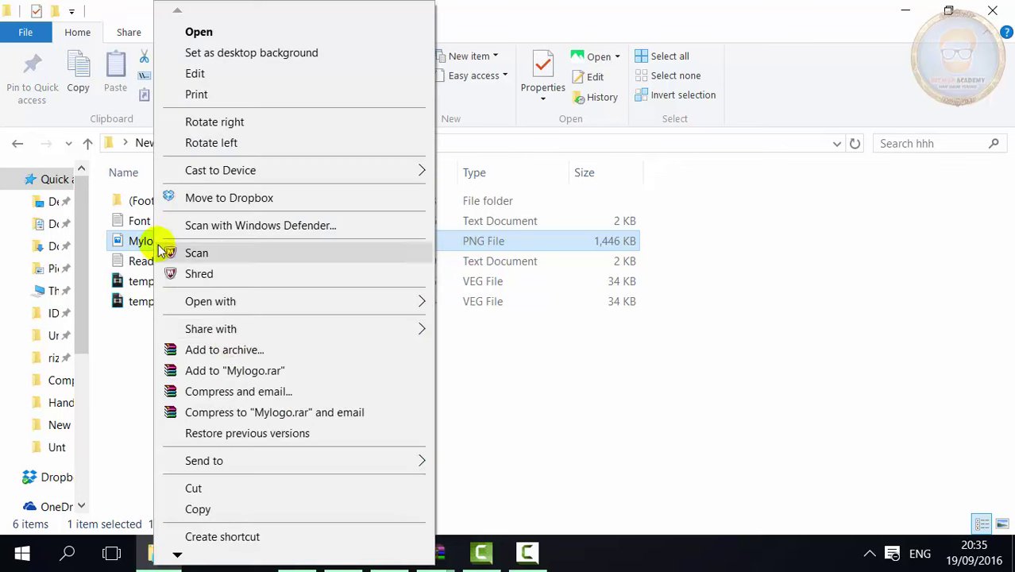
pyautogui.click(197, 509)
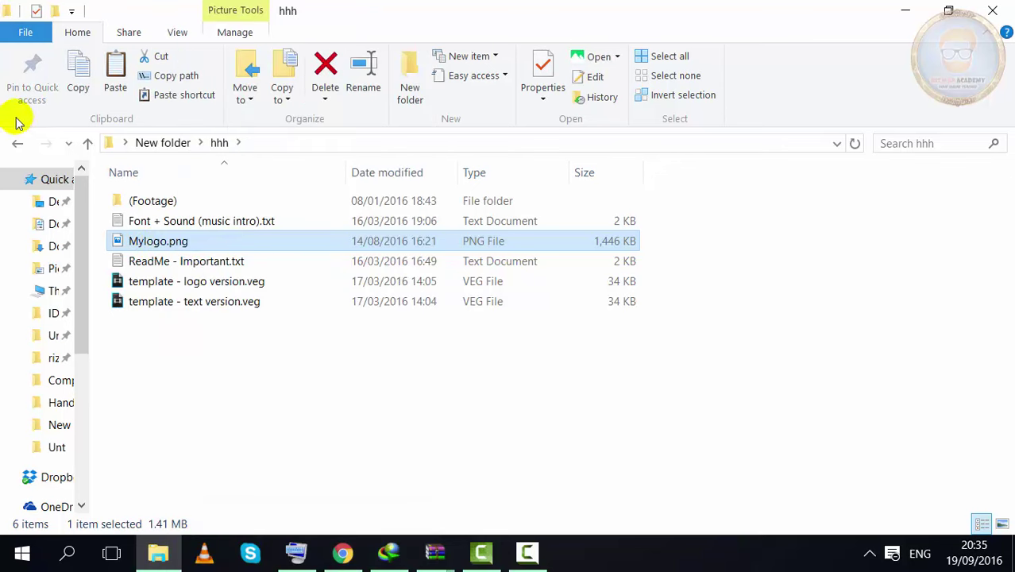
# Step: Paste Mylogo.png into Meteor-Smoke, replacing the original, and check the new logo in Photos
pyautogui.click(18, 143)
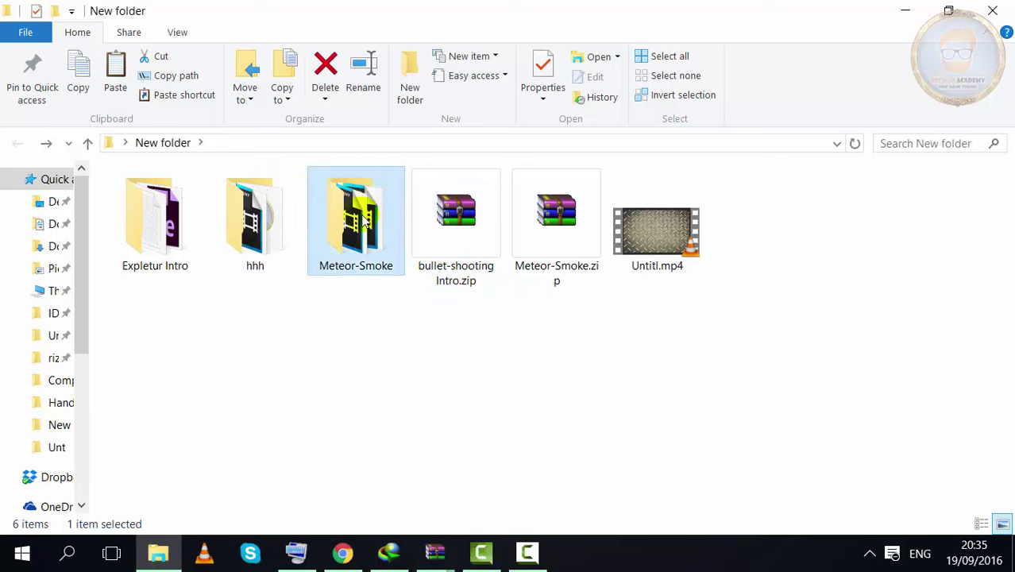
pyautogui.doubleClick(362, 226)
pyautogui.rightClick(205, 318)
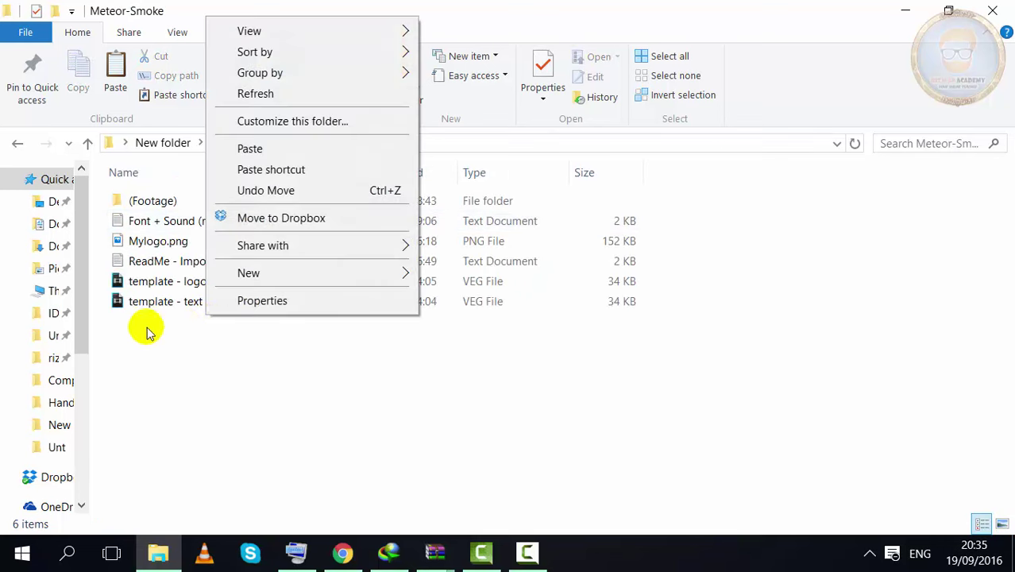
pyautogui.rightClick(132, 354)
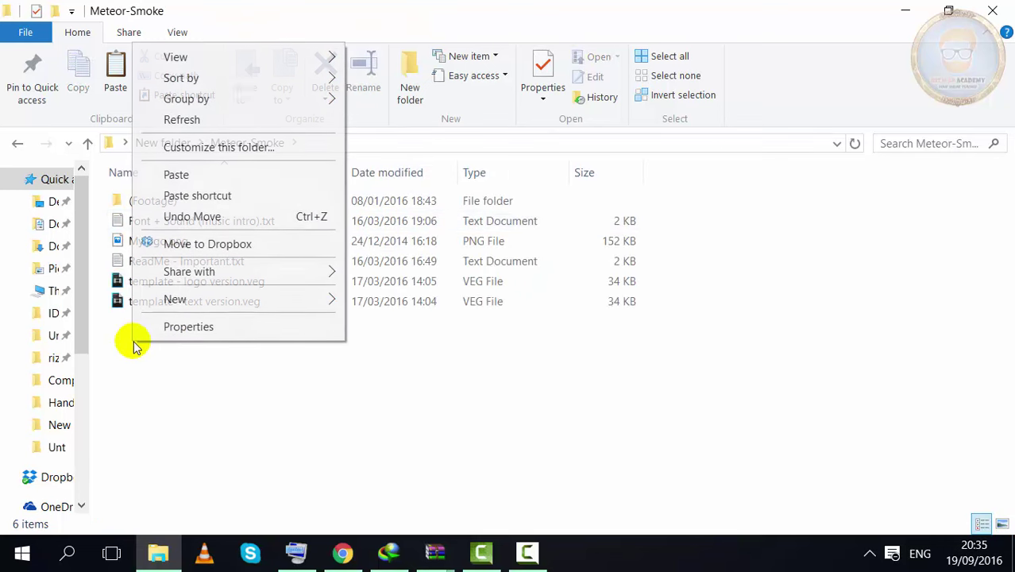
pyautogui.click(197, 175)
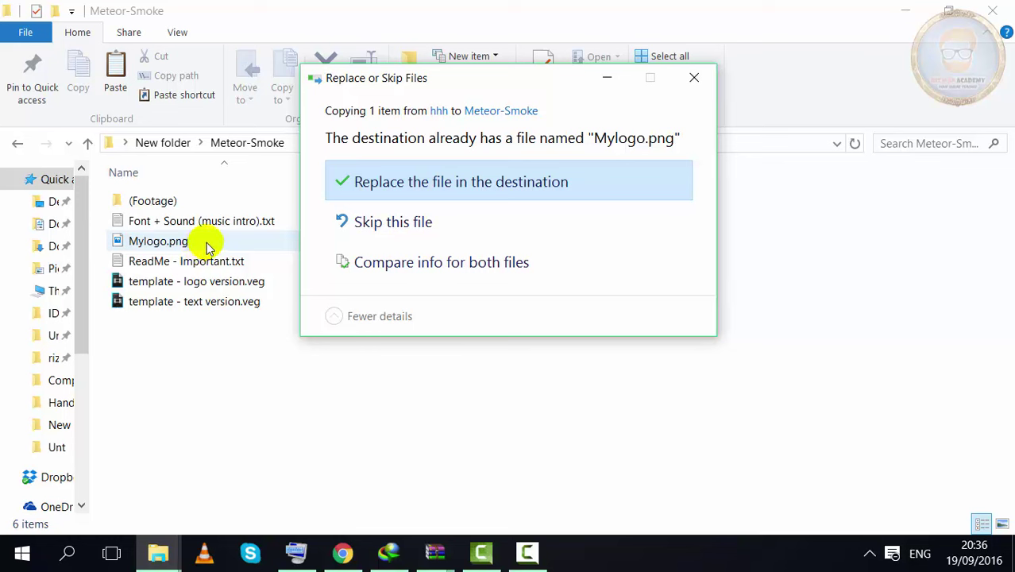
pyautogui.click(435, 193)
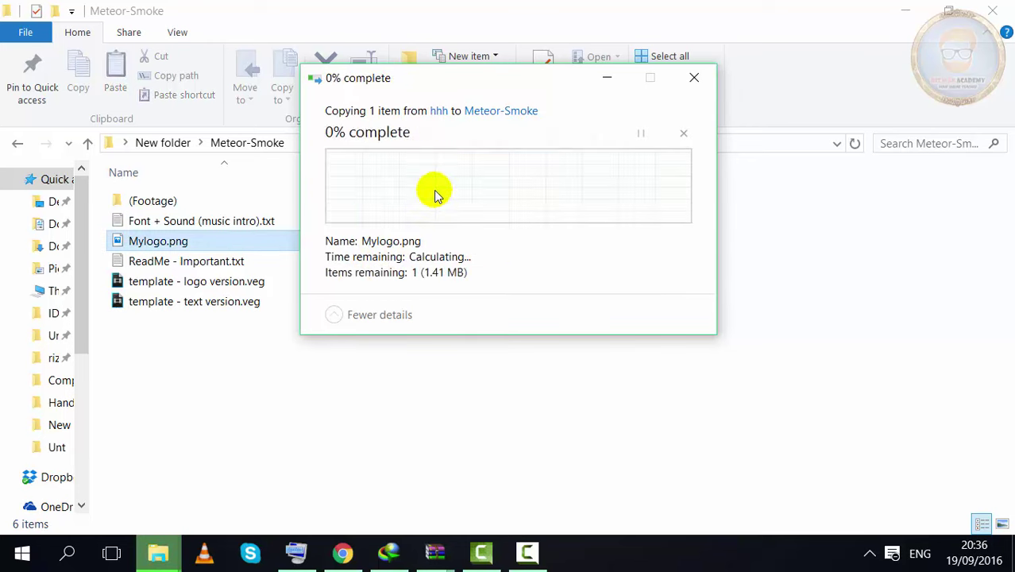
pyautogui.doubleClick(177, 242)
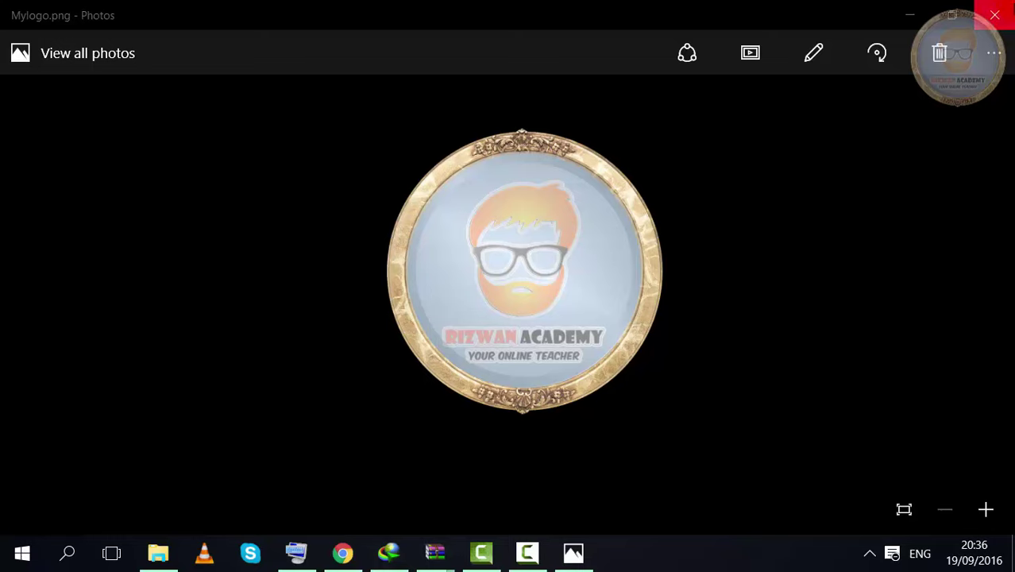
pyautogui.click(995, 14)
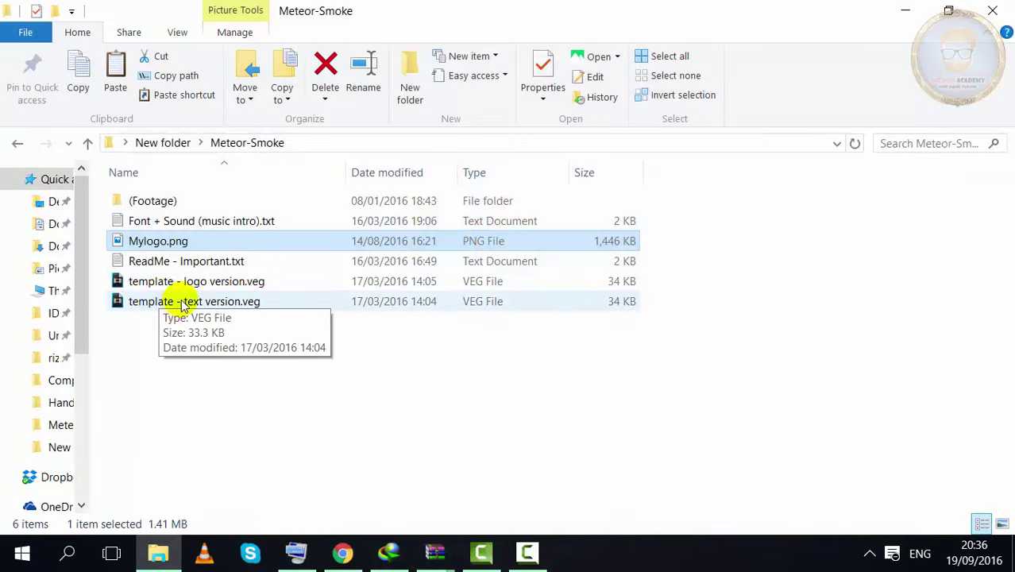
# Step: Load template - logo version.veg in Vegas, then minimize Vegas to show the Meteor-Smoke folder
pyautogui.click(201, 288)
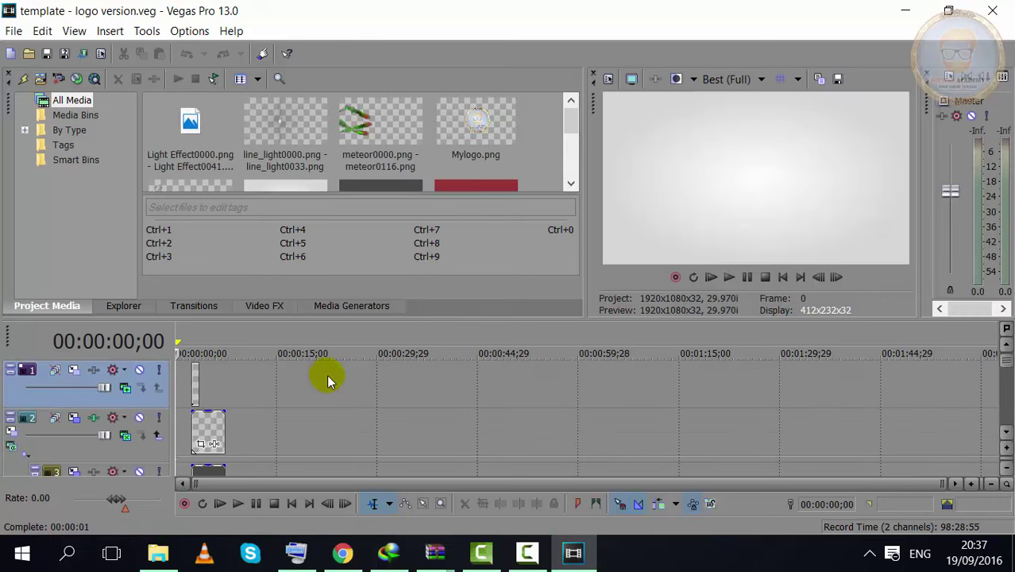
pyautogui.click(9, 390)
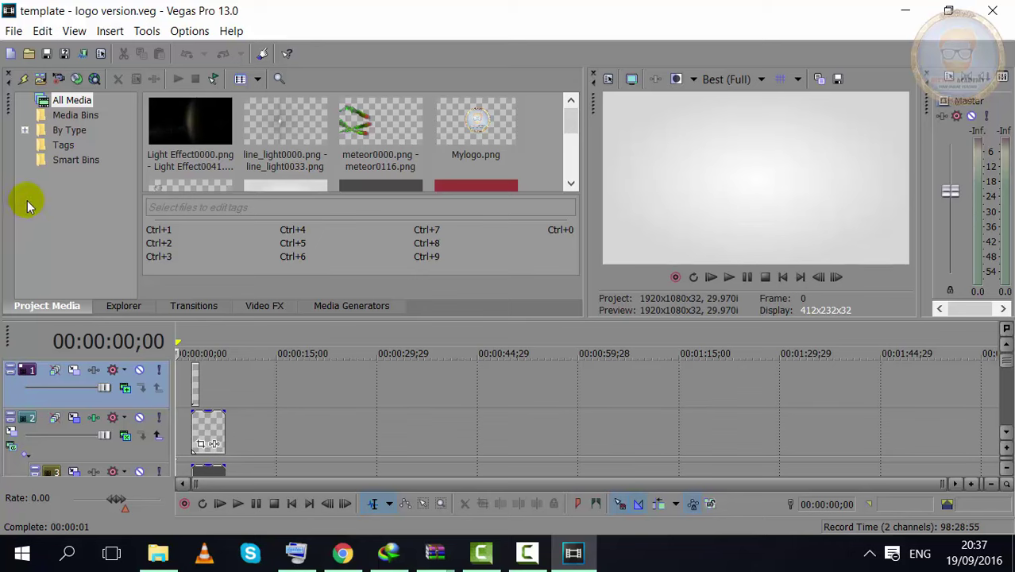
pyautogui.click(904, 11)
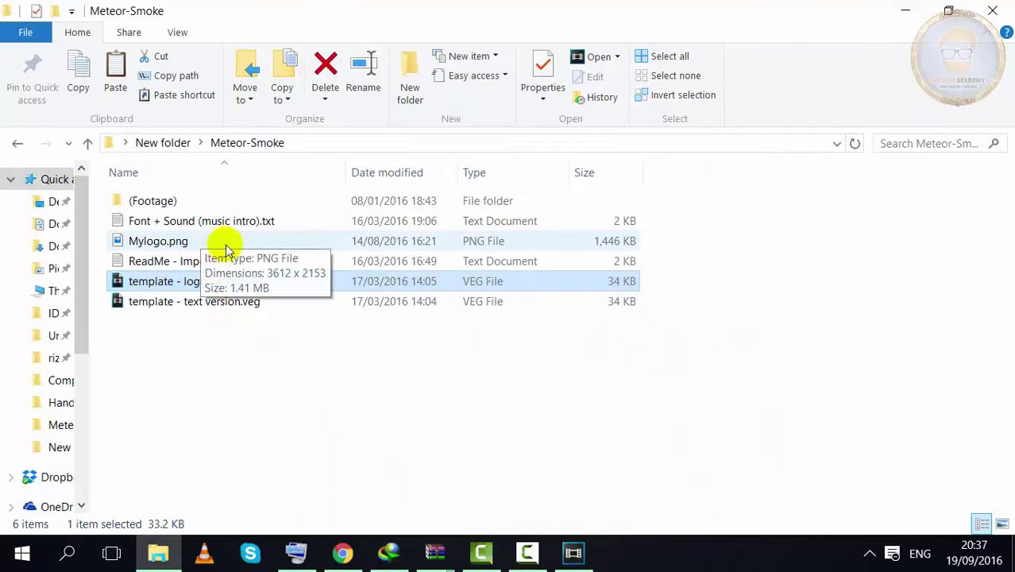
# Step: Open the Font + Sound (music intro).txt notes in Notepad
pyautogui.click(147, 220)
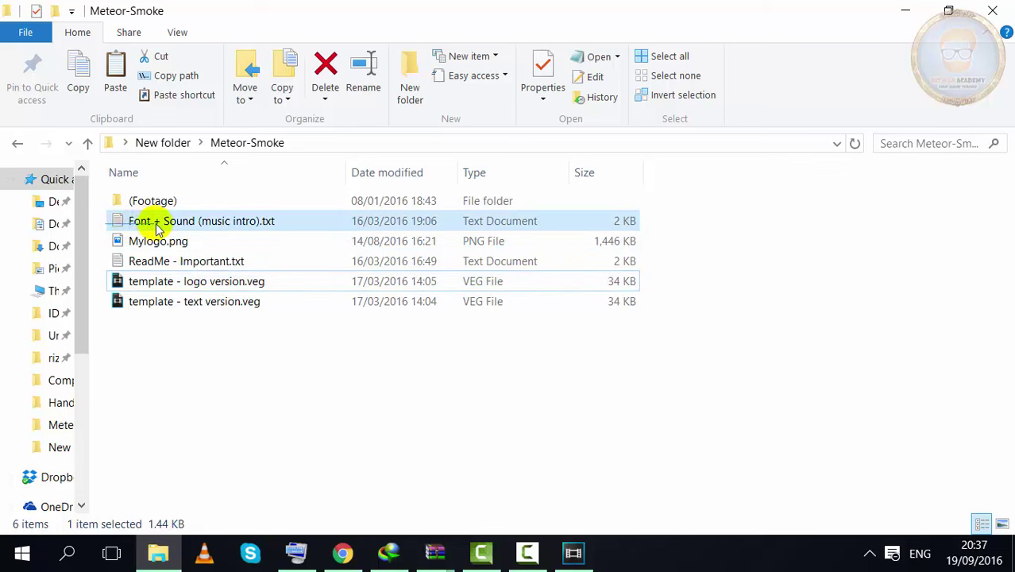
pyautogui.click(794, 235)
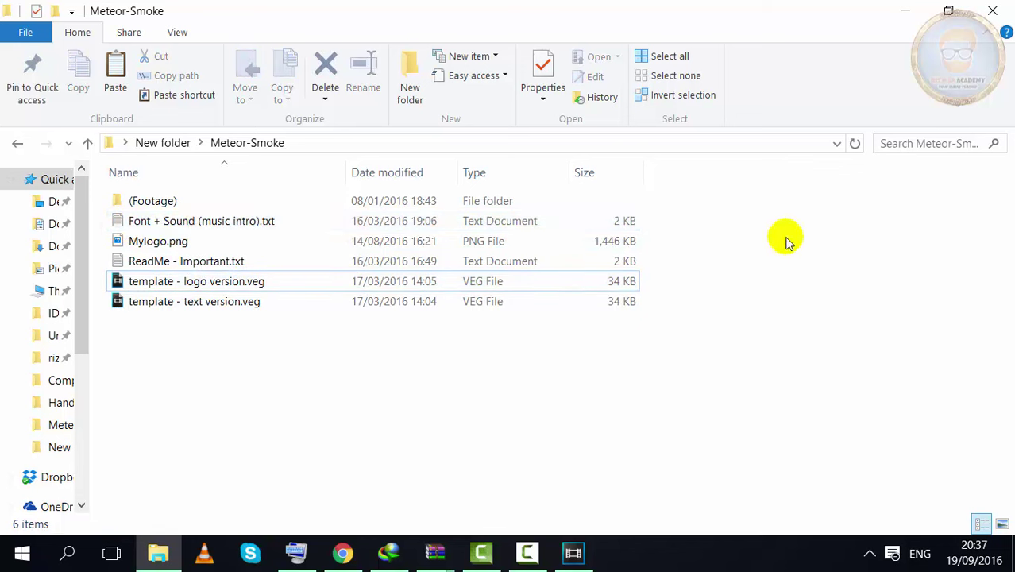
pyautogui.moveTo(151, 226)
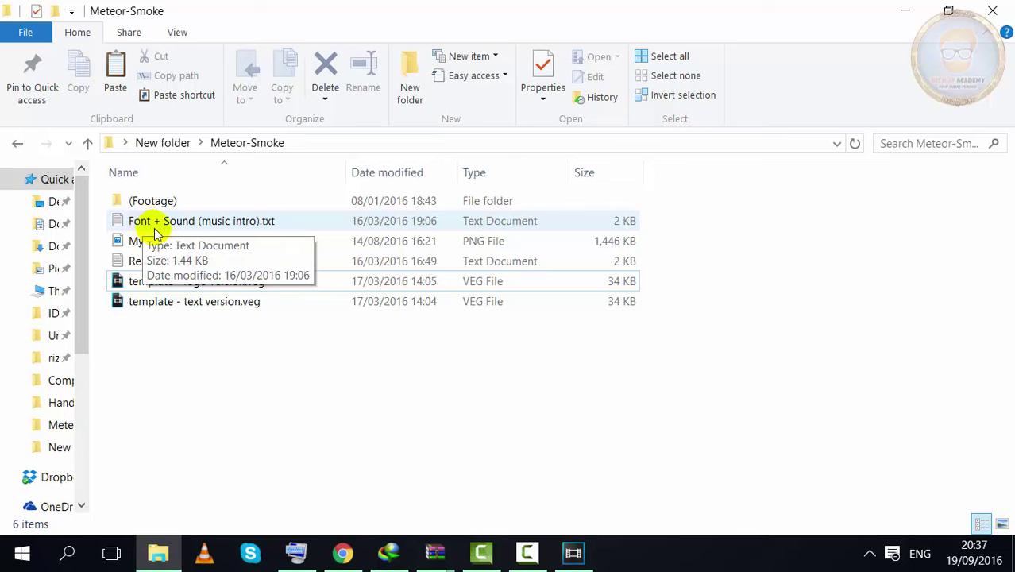
pyautogui.doubleClick(205, 226)
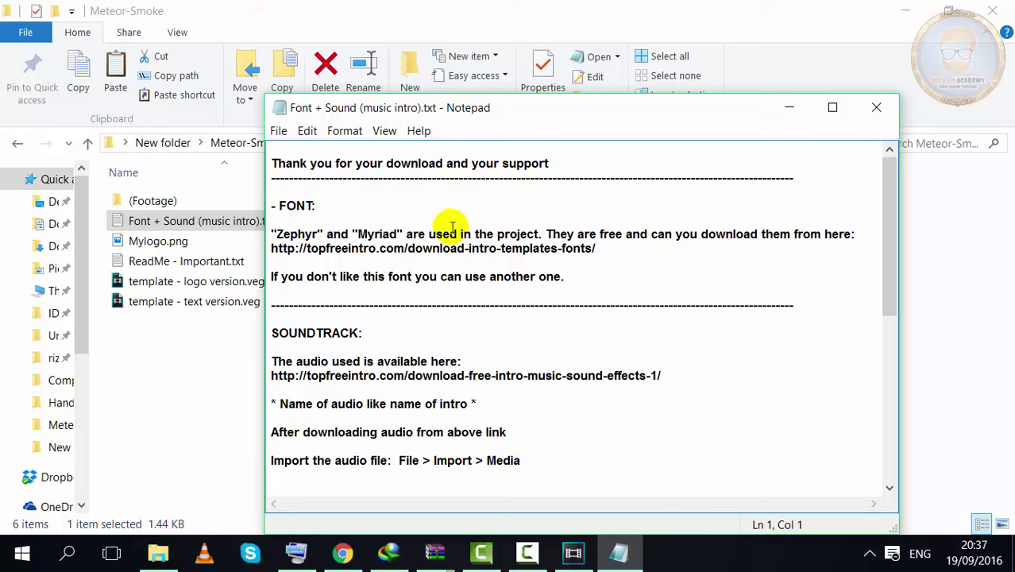
# Step: Copy the fonts download link from the notes
pyautogui.click(271, 248)
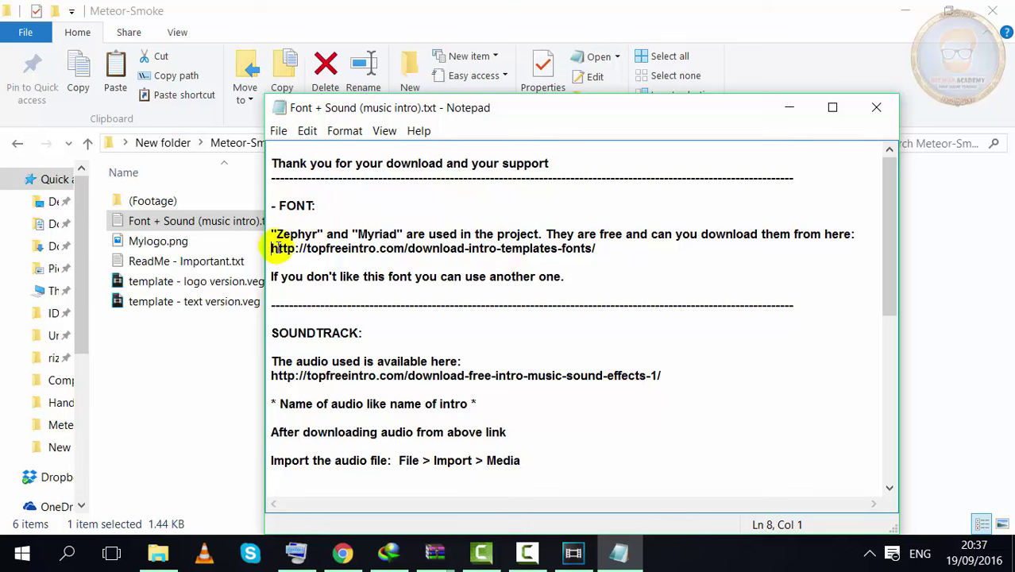
pyautogui.moveTo(271, 248); pyautogui.dragTo(608, 253)
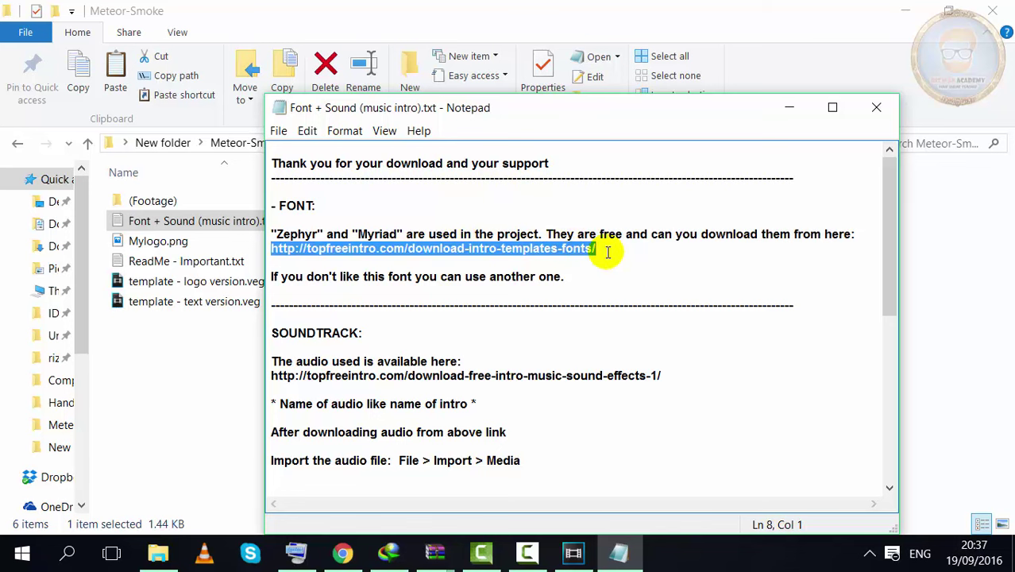
pyautogui.rightClick(607, 253)
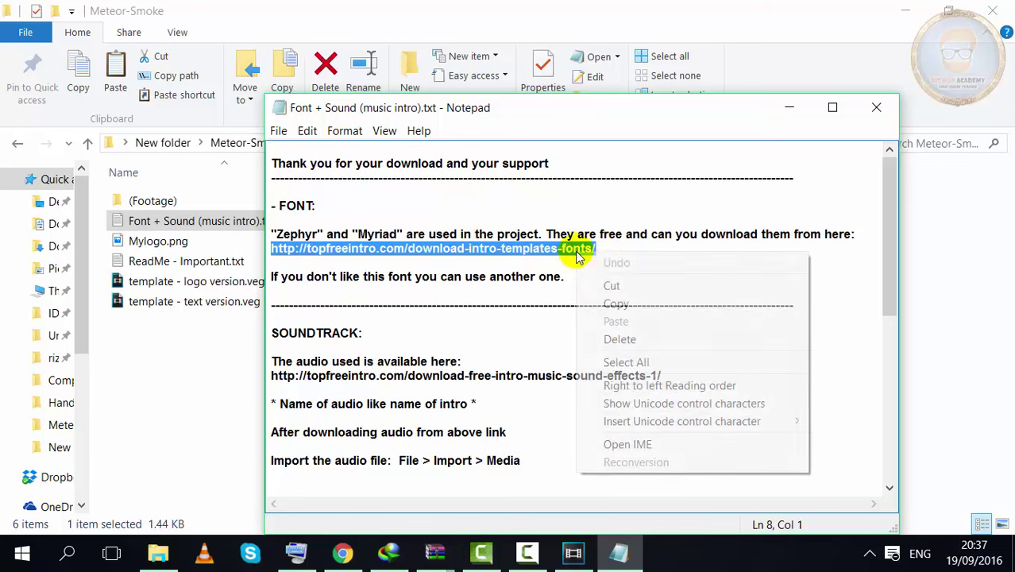
pyautogui.click(613, 304)
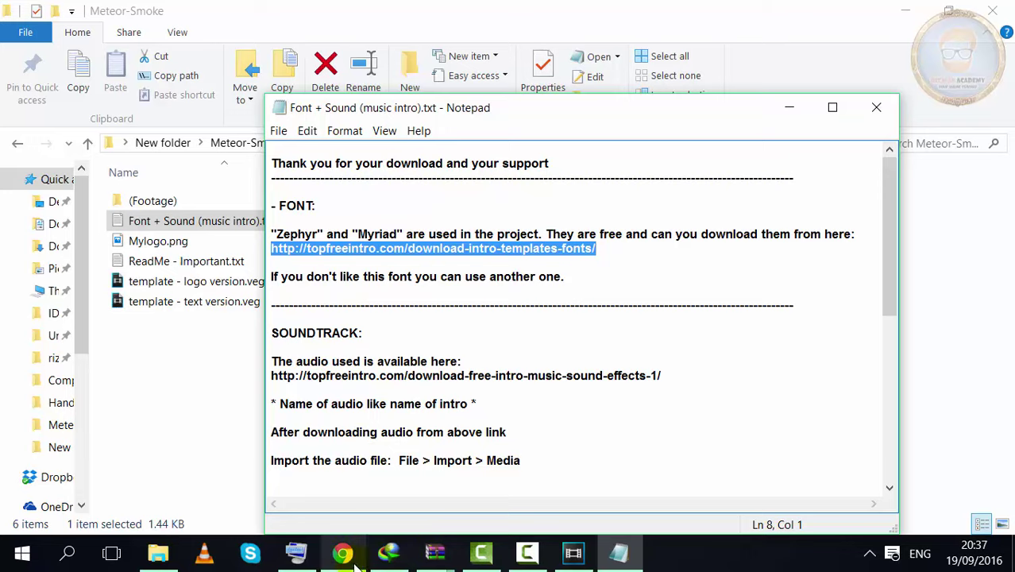
pyautogui.click(343, 554)
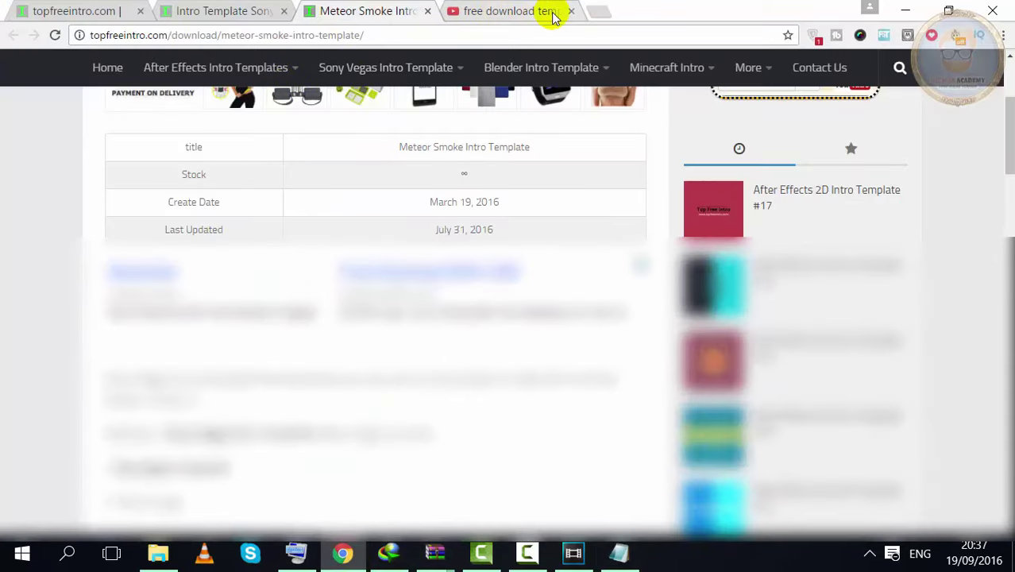
# Step: Paste the fonts link into a new Chrome tab and load the Download All Fonts page
pyautogui.click(598, 11)
pyautogui.rightClick(506, 32)
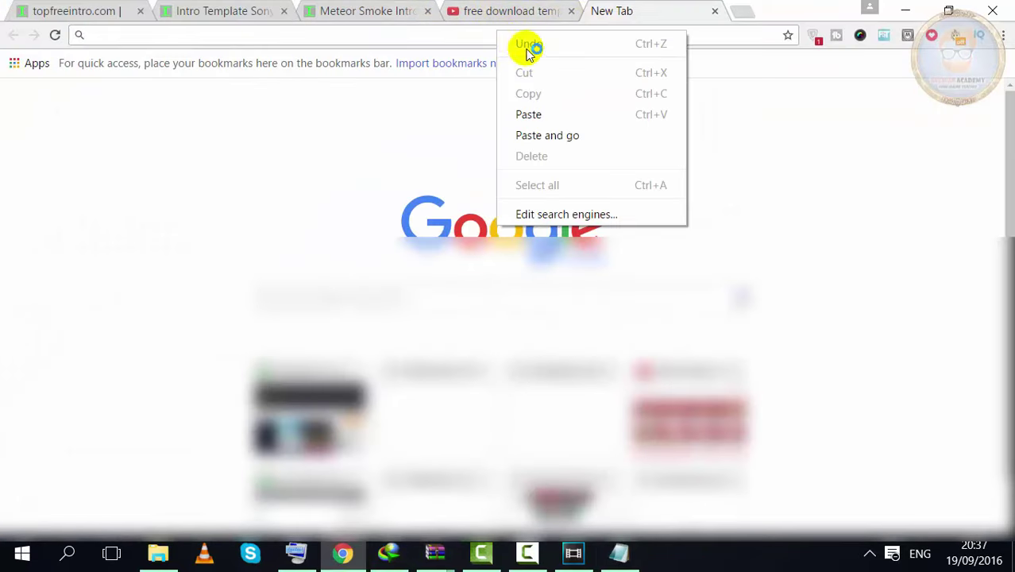
pyautogui.click(508, 112)
pyautogui.click(257, 63)
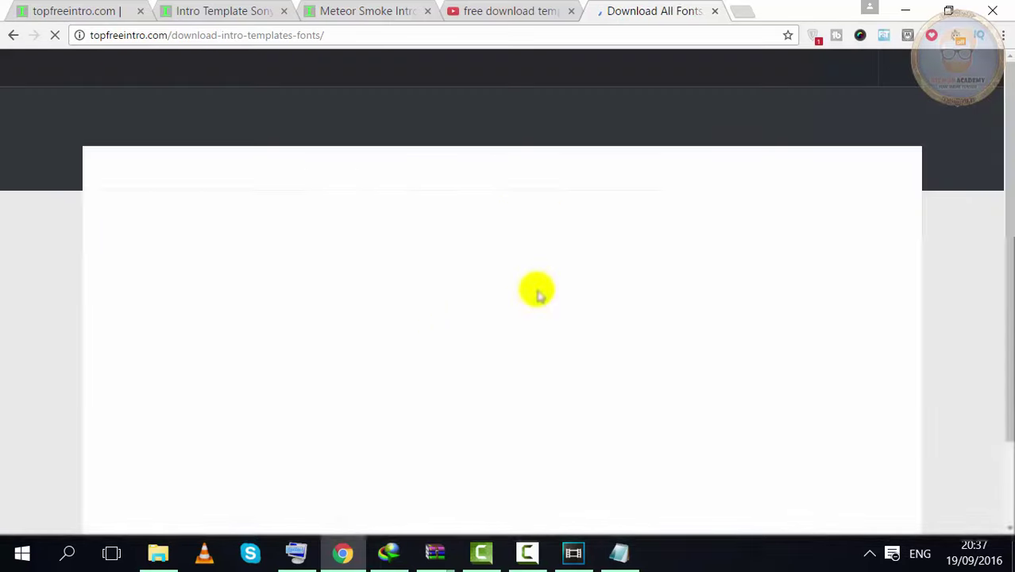
# Step: Scroll through the font list, including Nulshock and Agency
pyautogui.scroll(-2, 181, 233)
pyautogui.scroll(-2, 192, 233)
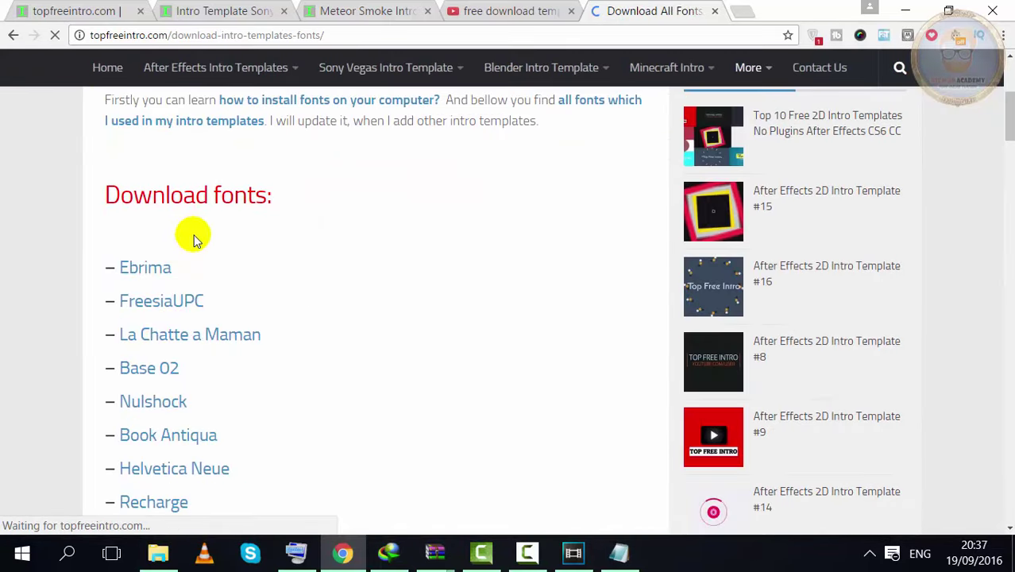
pyautogui.scroll(-2, 197, 233)
pyautogui.scroll(-2, 199, 231)
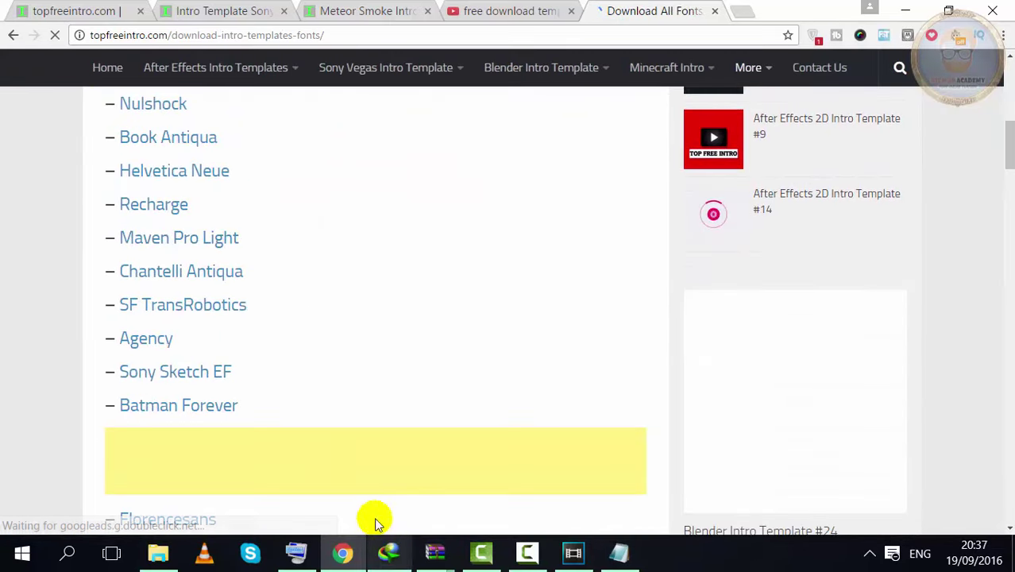
pyautogui.click(619, 554)
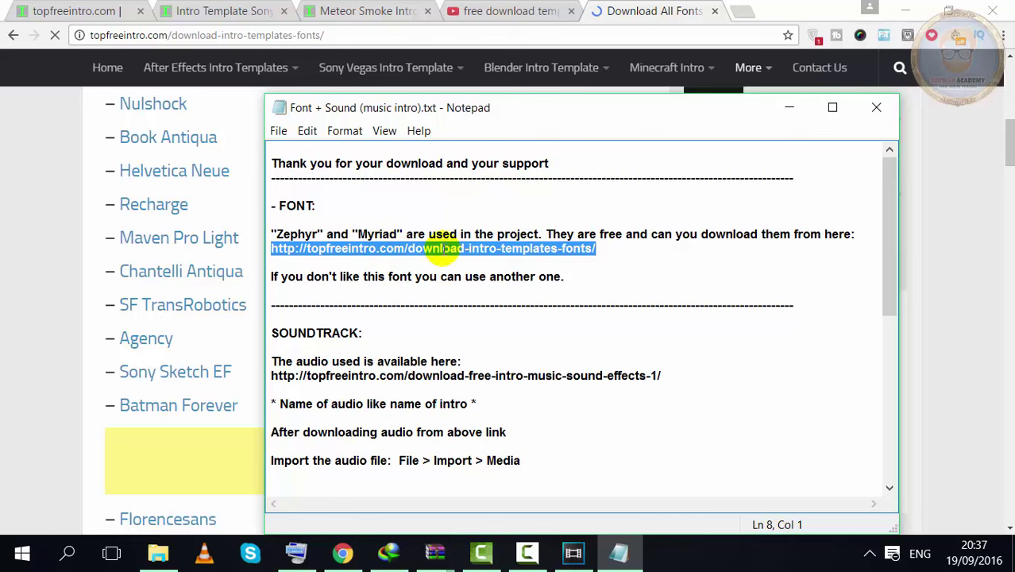
pyautogui.click(664, 286)
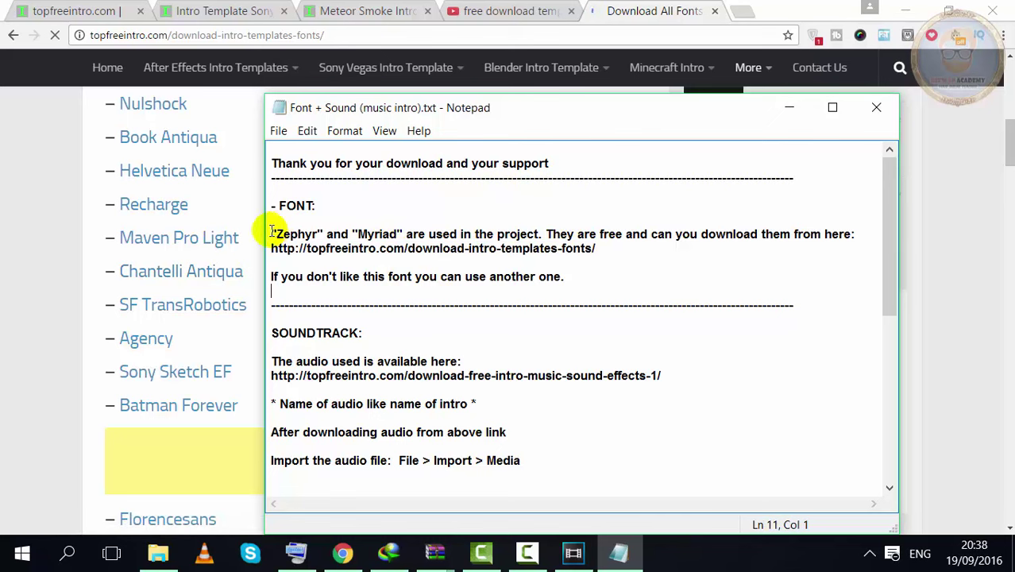
pyautogui.moveTo(272, 233); pyautogui.dragTo(309, 232)
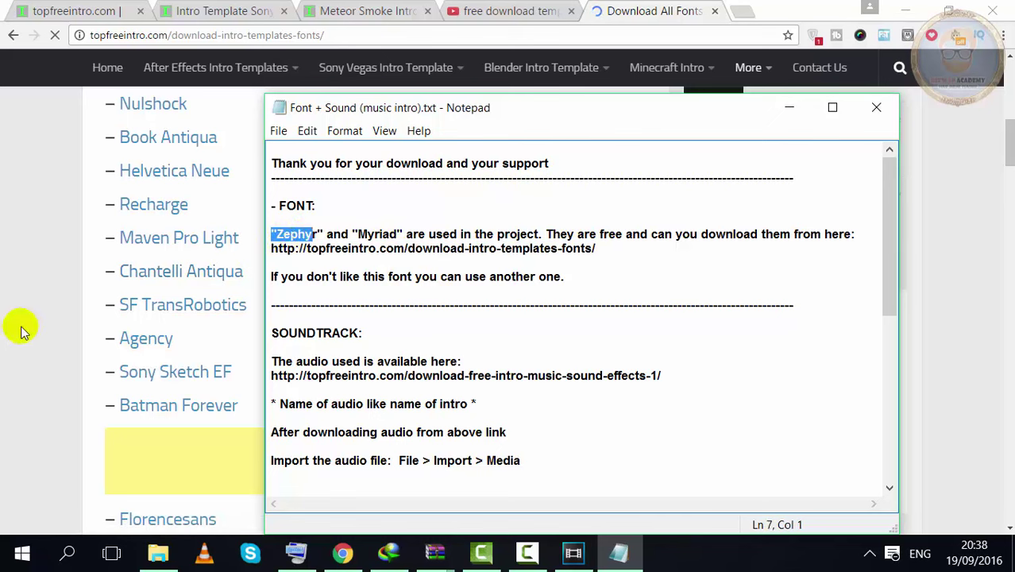
pyautogui.scroll(-3, 107, 344)
pyautogui.scroll(-3, 109, 347)
pyautogui.scroll(-3, 108, 346)
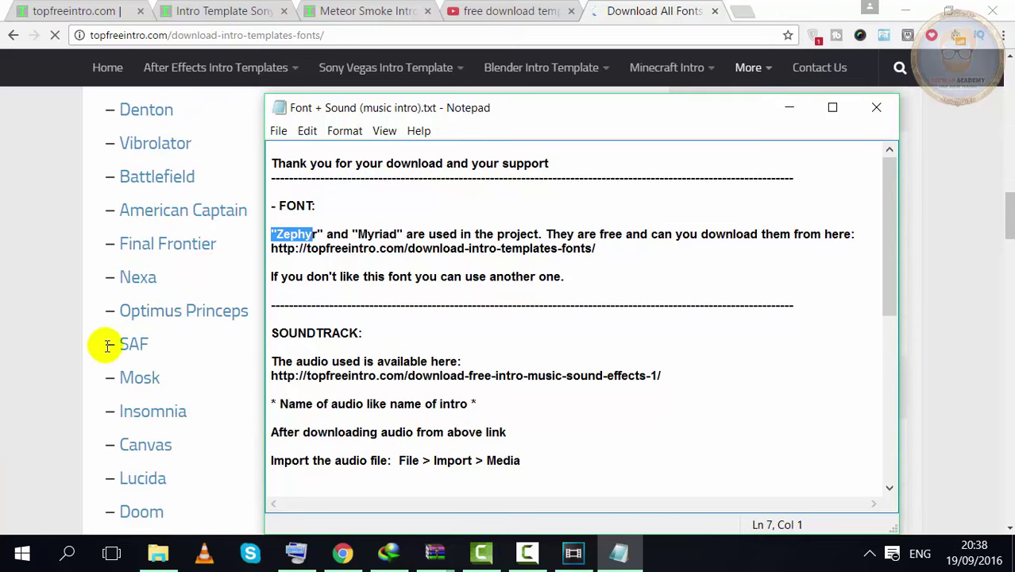
pyautogui.scroll(-5, 197, 373)
pyautogui.scroll(-4, 199, 373)
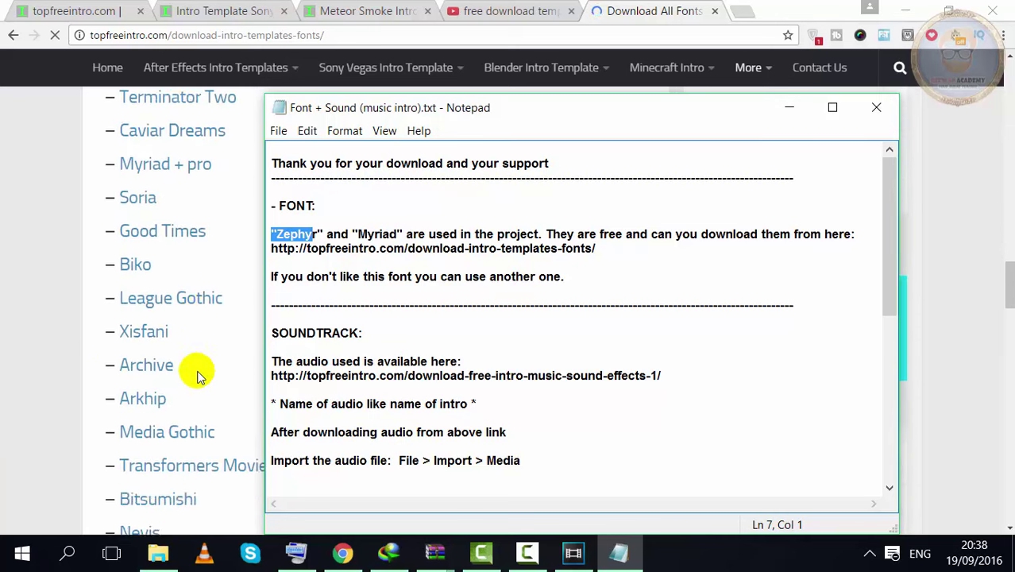
pyautogui.scroll(-6, 200, 370)
pyautogui.scroll(6, 199, 370)
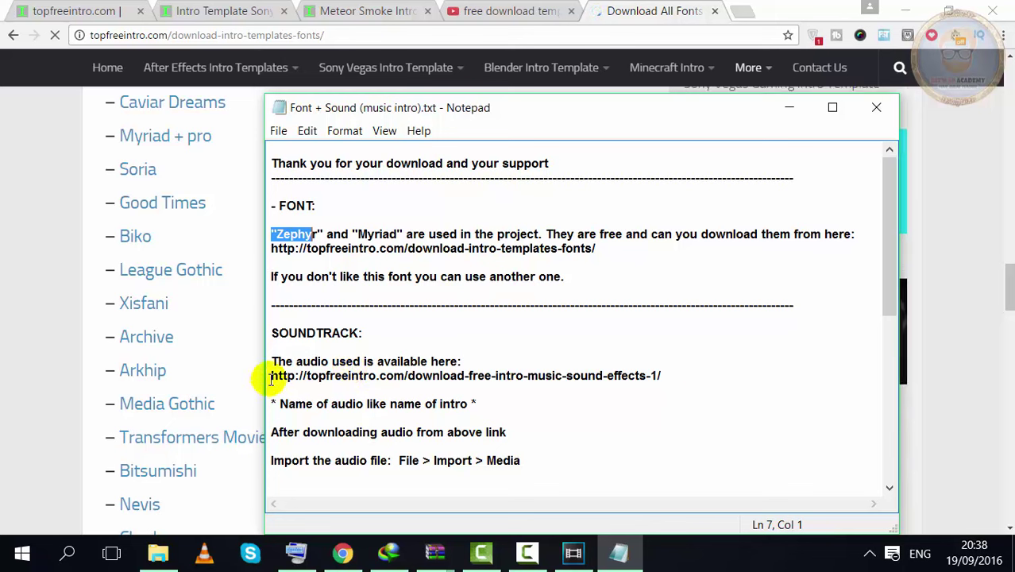
pyautogui.moveTo(271, 375); pyautogui.dragTo(388, 390)
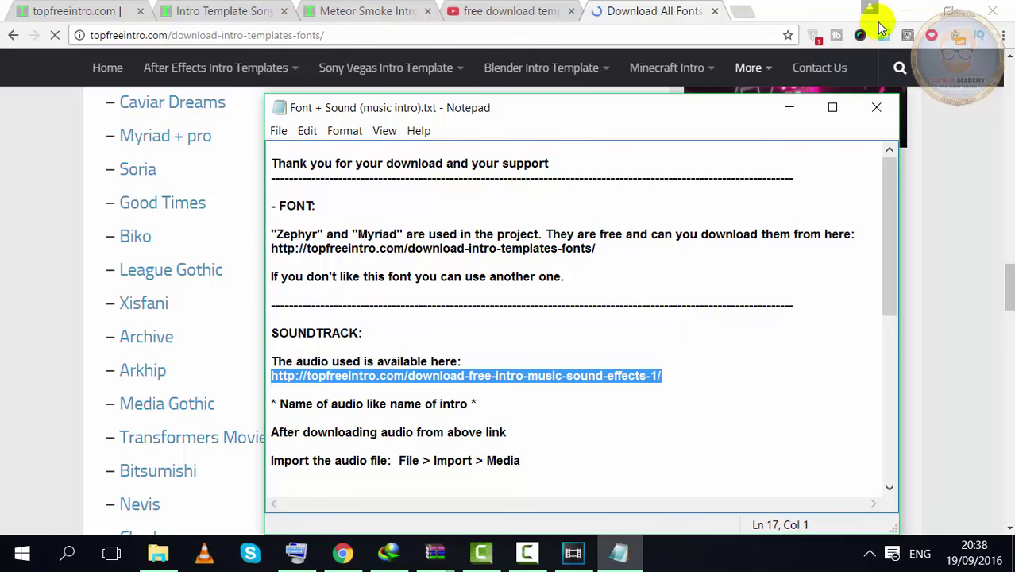
# Step: Minimize Notepad, review the font list, and close the Download All Fonts tab
pyautogui.click(790, 115)
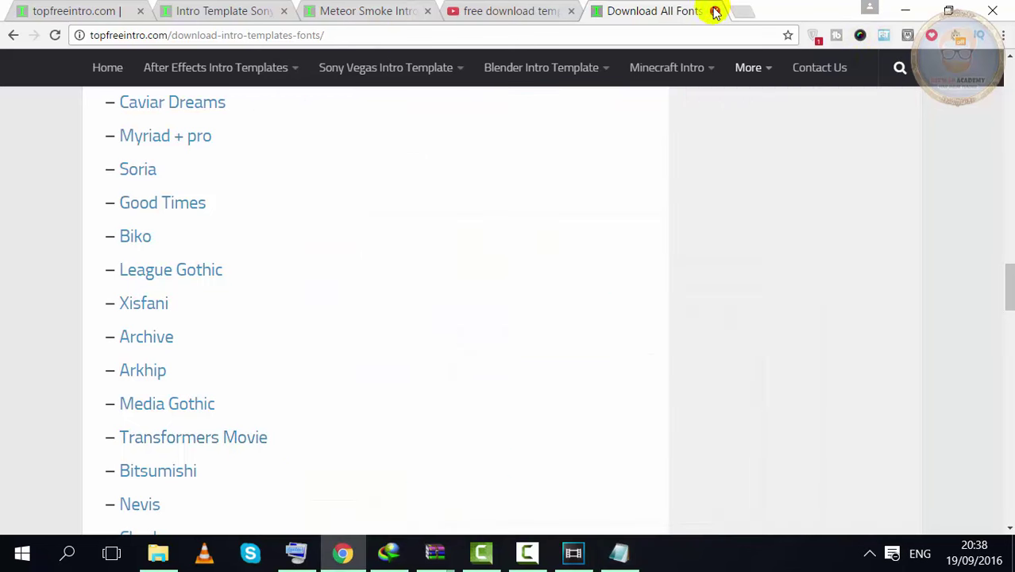
pyautogui.scroll(-10, 50, 317)
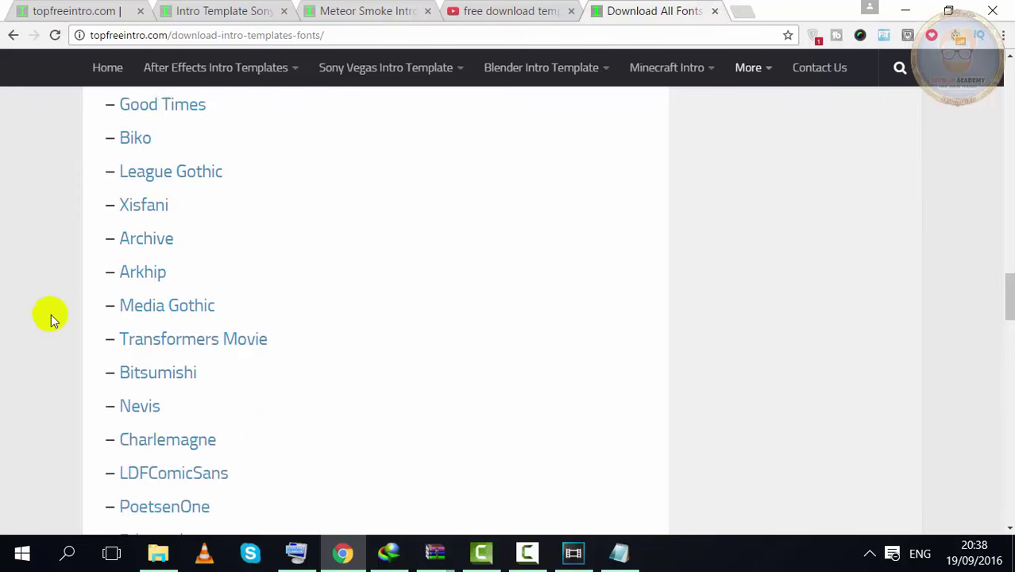
pyautogui.scroll(7, 210, 256)
pyautogui.scroll(5, 210, 256)
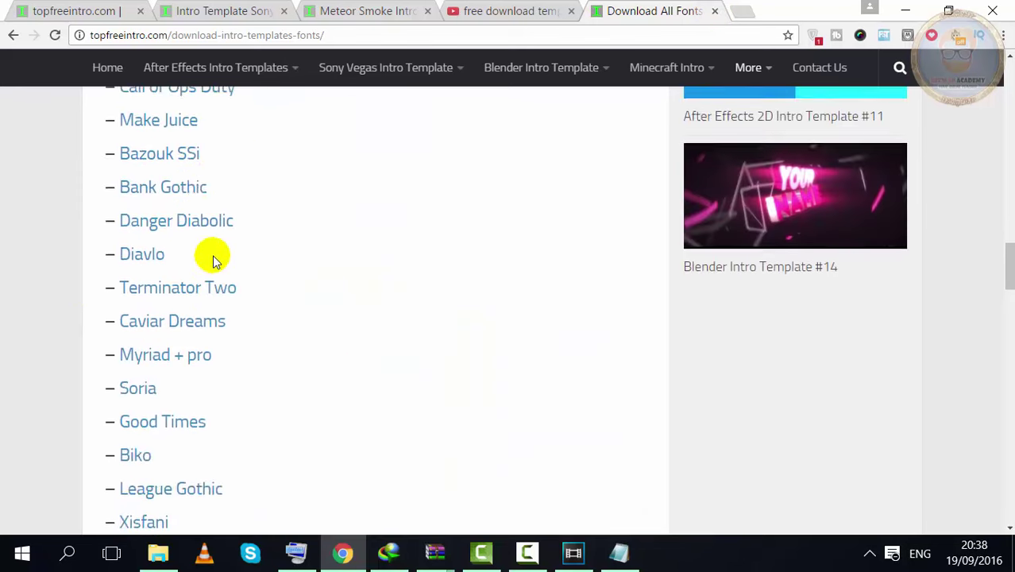
pyautogui.scroll(1, 210, 256)
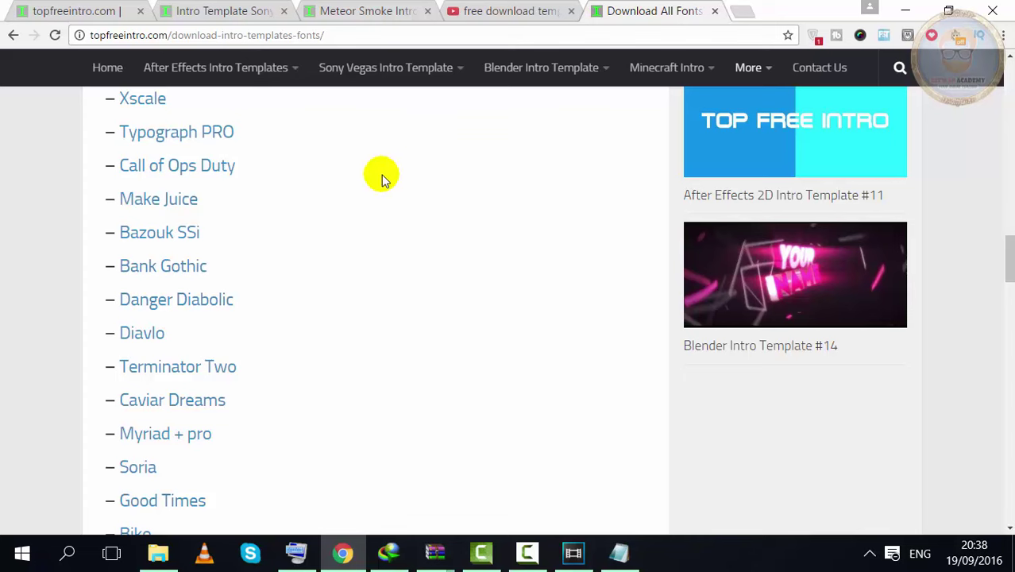
pyautogui.click(716, 12)
# Step: Minimize Chrome and restore Vegas Pro with template - logo version.veg
pyautogui.click(913, 8)
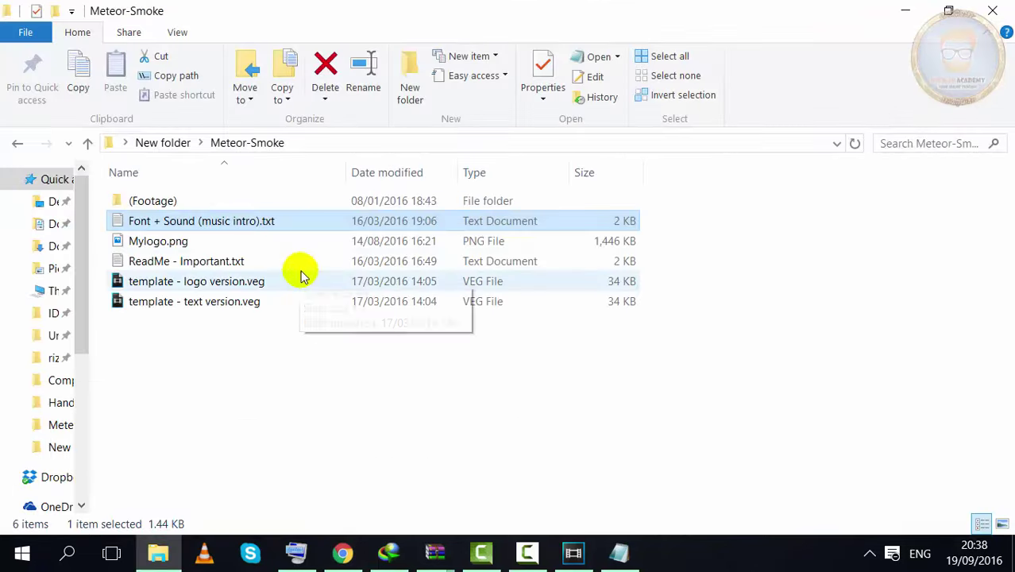
pyautogui.click(582, 561)
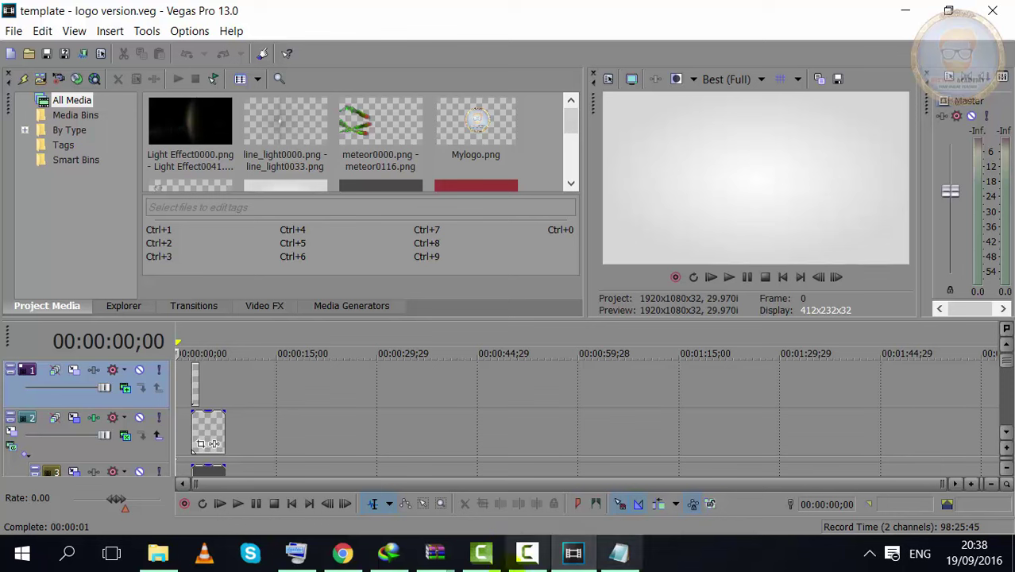
# Step: Play the logo-version intro in the Preview window and stop it at 00:00:11;00
pyautogui.click(529, 553)
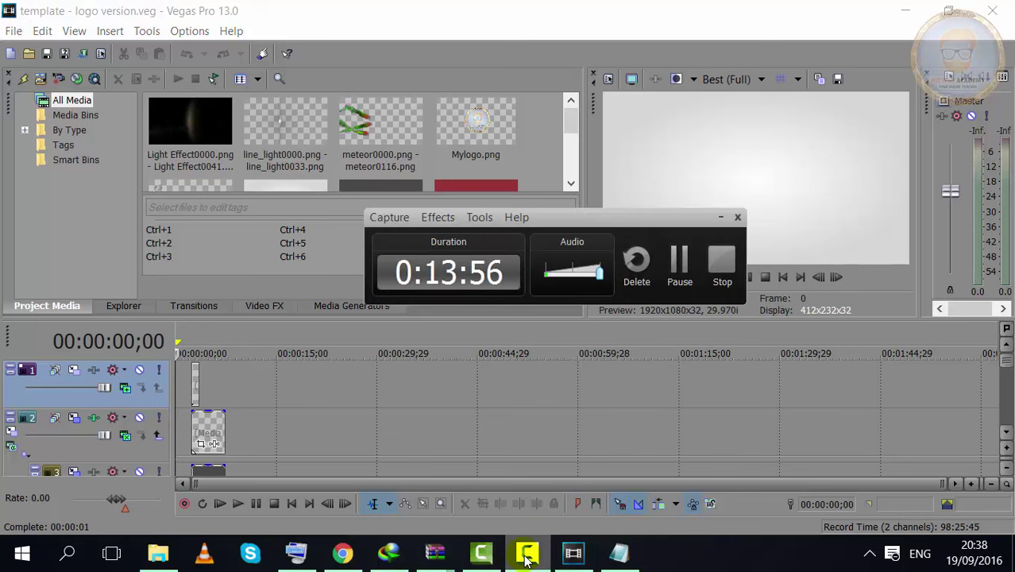
pyautogui.click(526, 556)
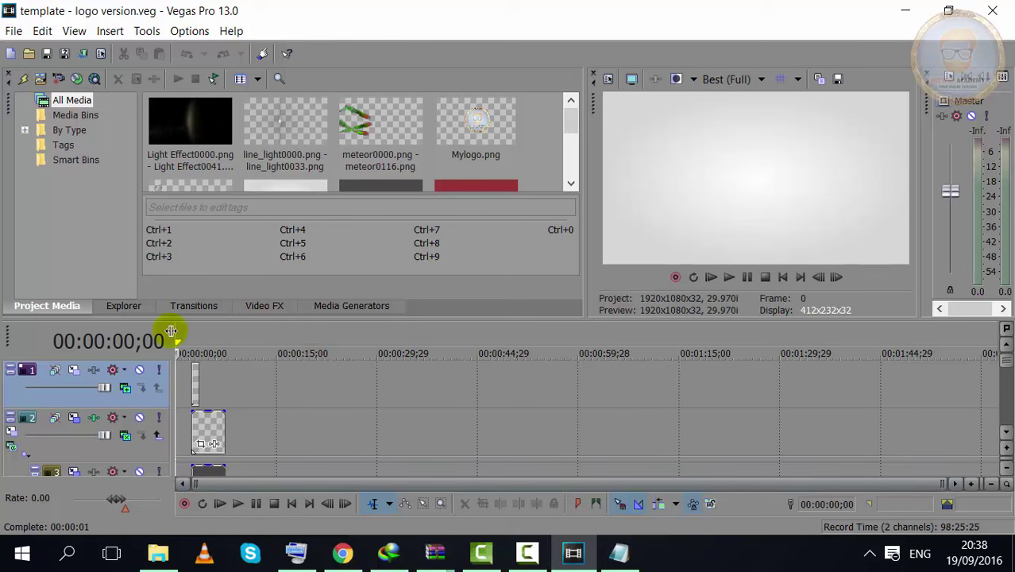
pyautogui.click(730, 277)
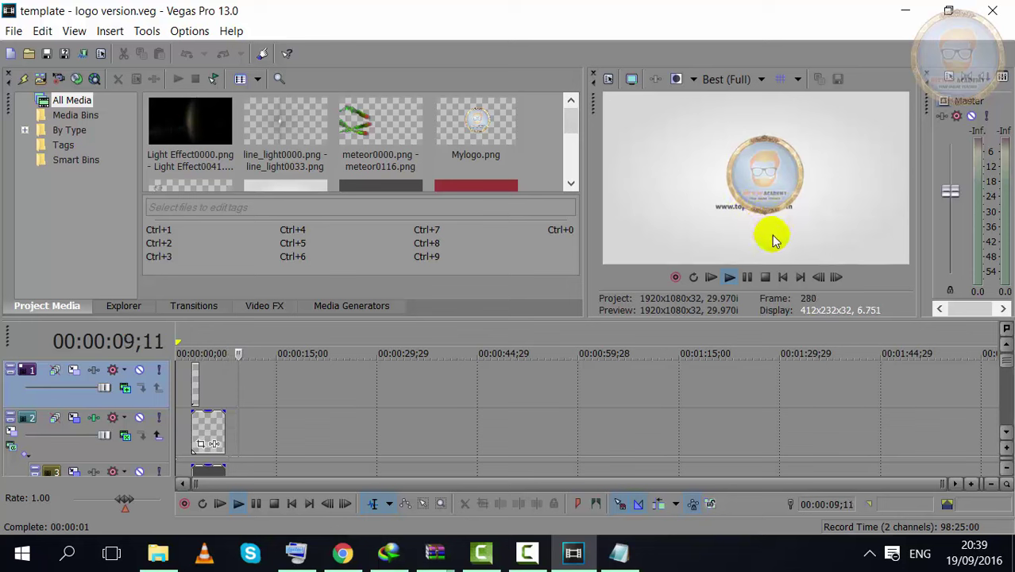
pyautogui.click(747, 278)
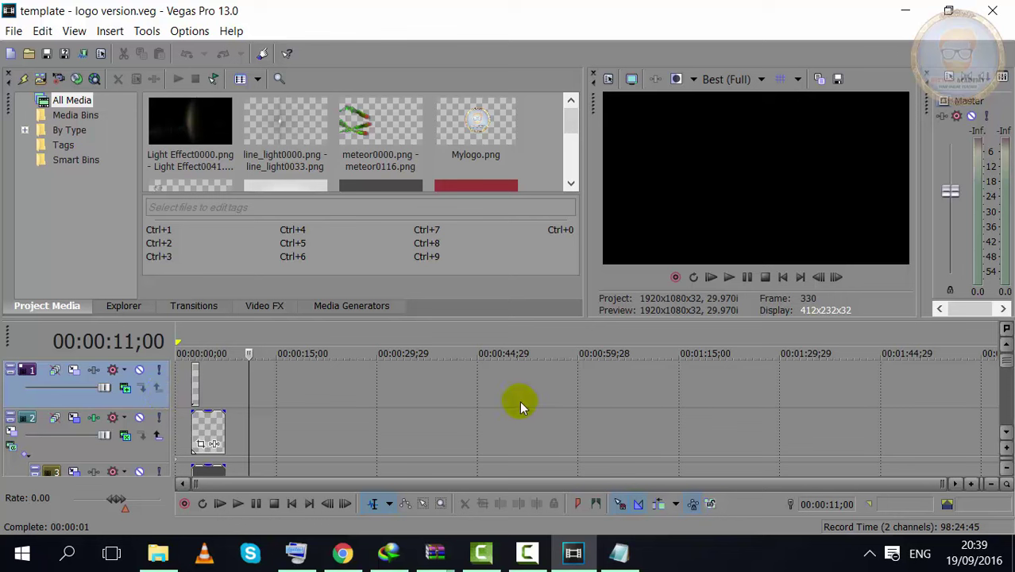
# Step: Scroll down to track 8 and select its title clip, placing the cursor at 00:00:07;12
pyautogui.click(1007, 433)
pyautogui.click(1008, 433)
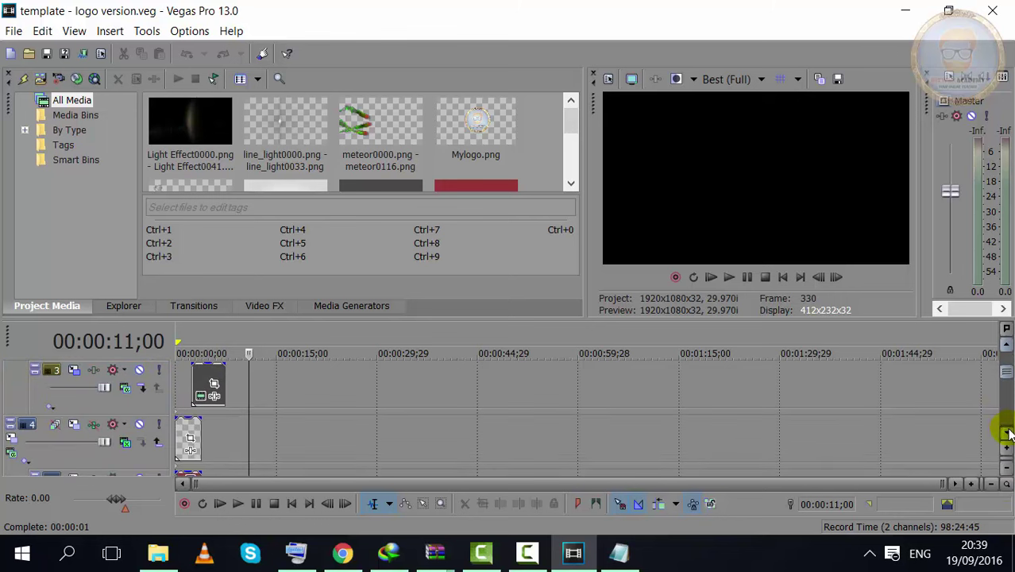
pyautogui.click(1007, 433)
pyautogui.click(1008, 433)
pyautogui.click(1008, 433)
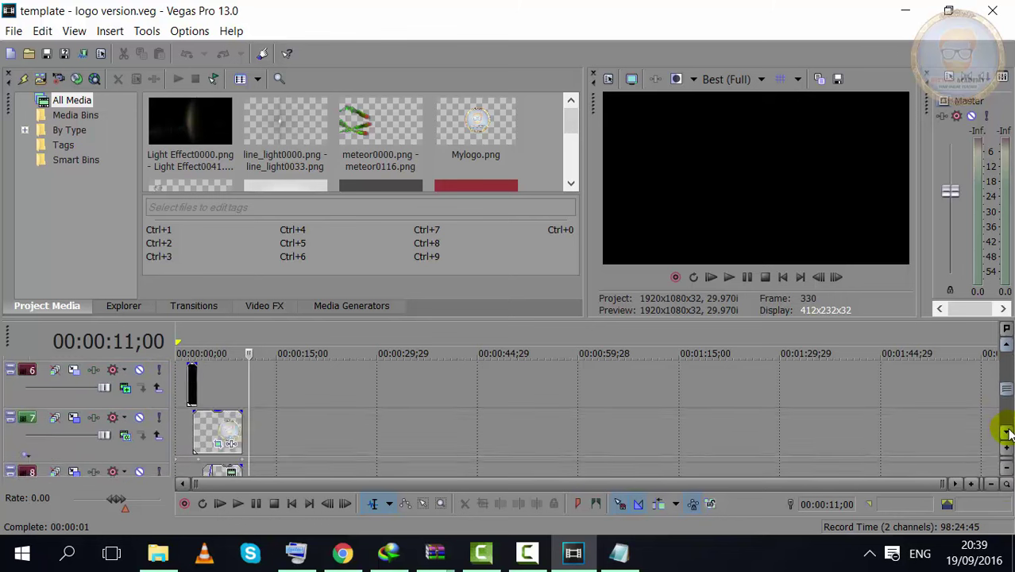
pyautogui.click(193, 382)
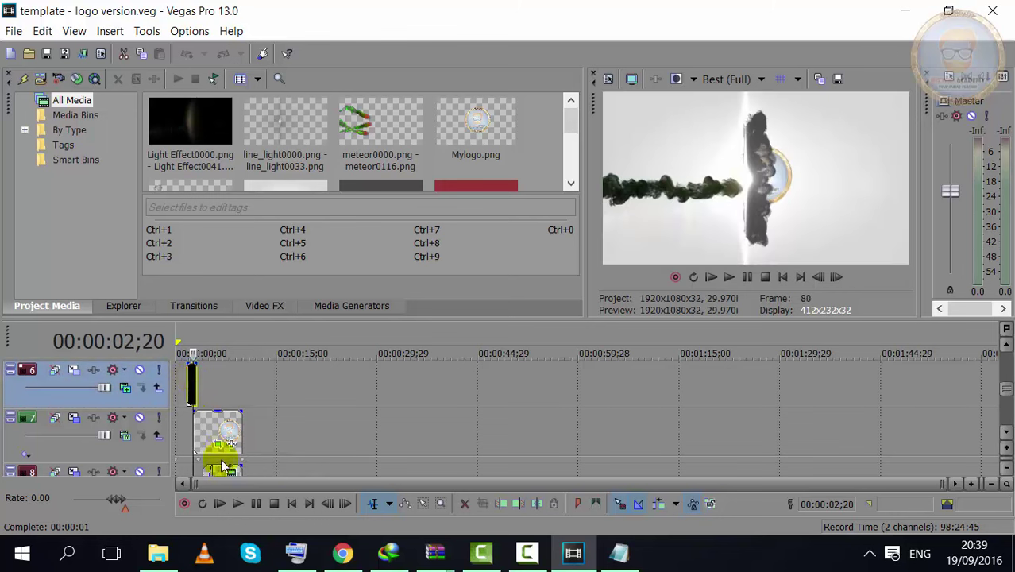
pyautogui.click(1006, 432)
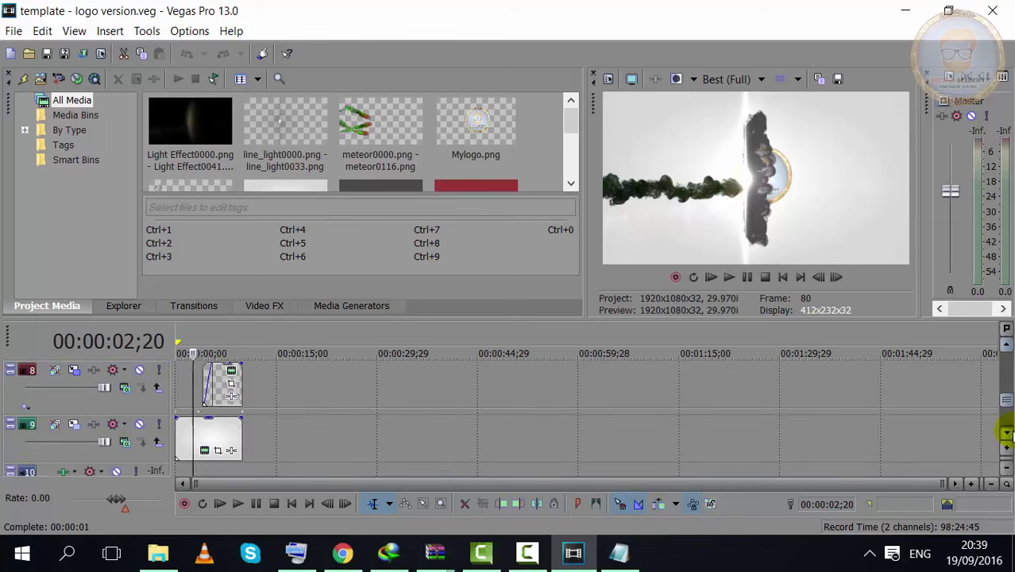
pyautogui.click(225, 389)
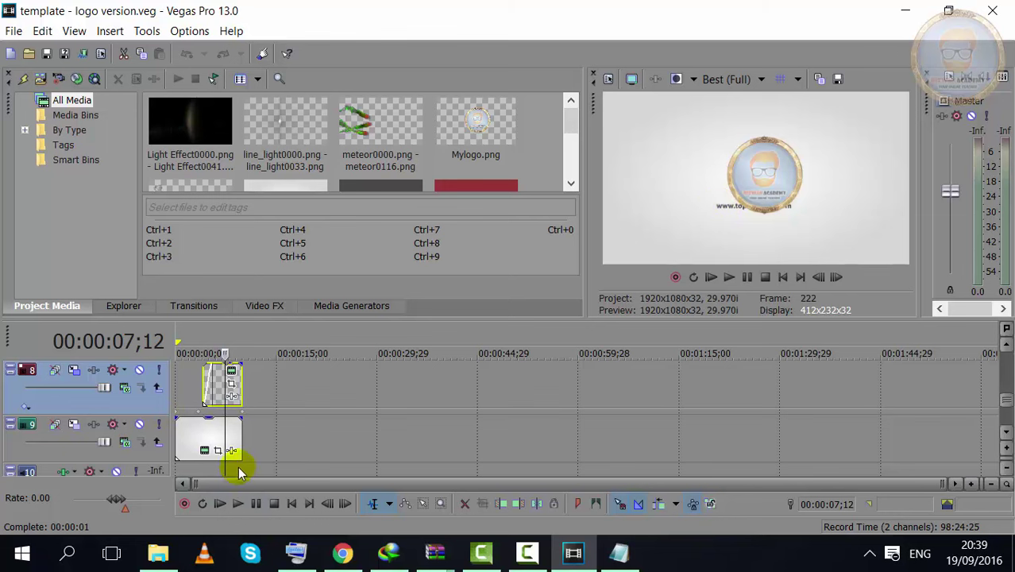
pyautogui.click(232, 372)
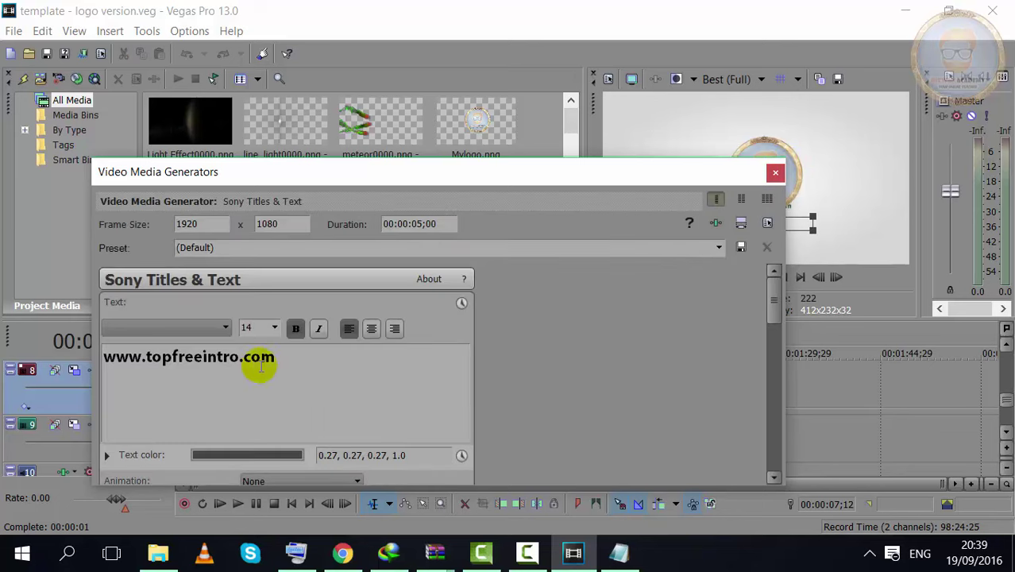
pyautogui.moveTo(421, 176)
pyautogui.mouseDown()
pyautogui.moveTo(529, 196)
pyautogui.moveTo(587, 268)
pyautogui.mouseUp()
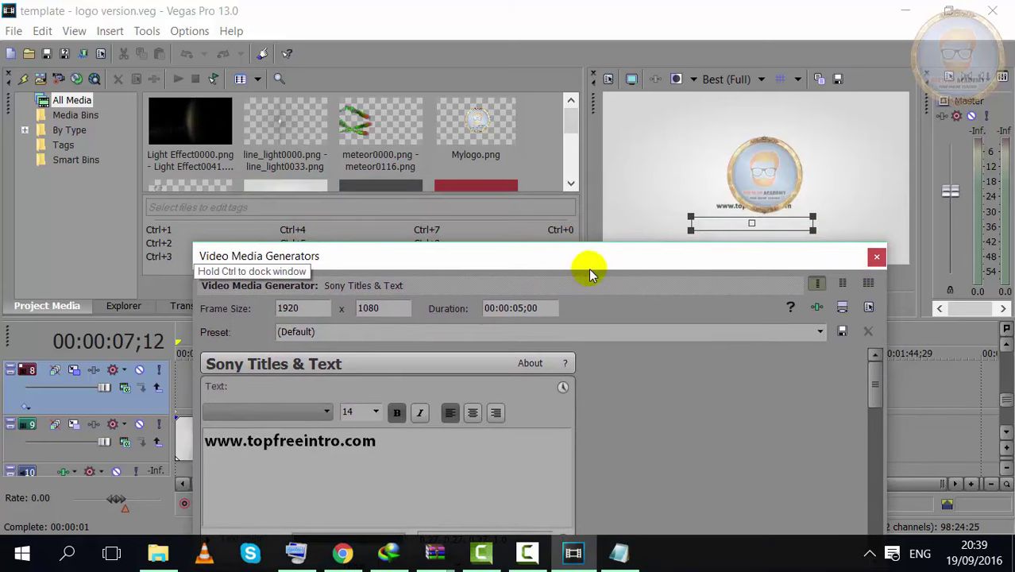
pyautogui.click(728, 218)
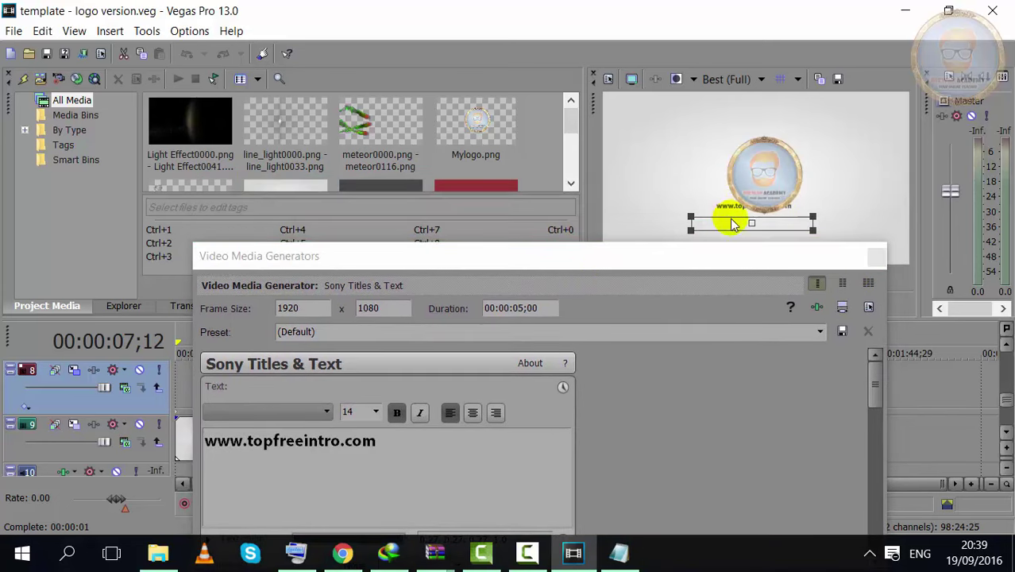
pyautogui.click(346, 440)
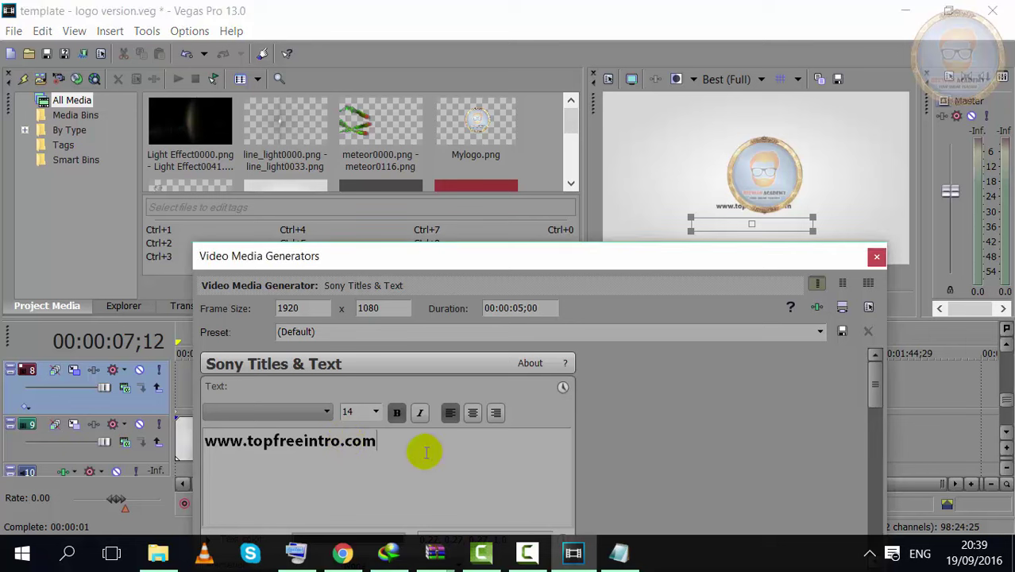
pyautogui.hotkey('ctrl', 'a')
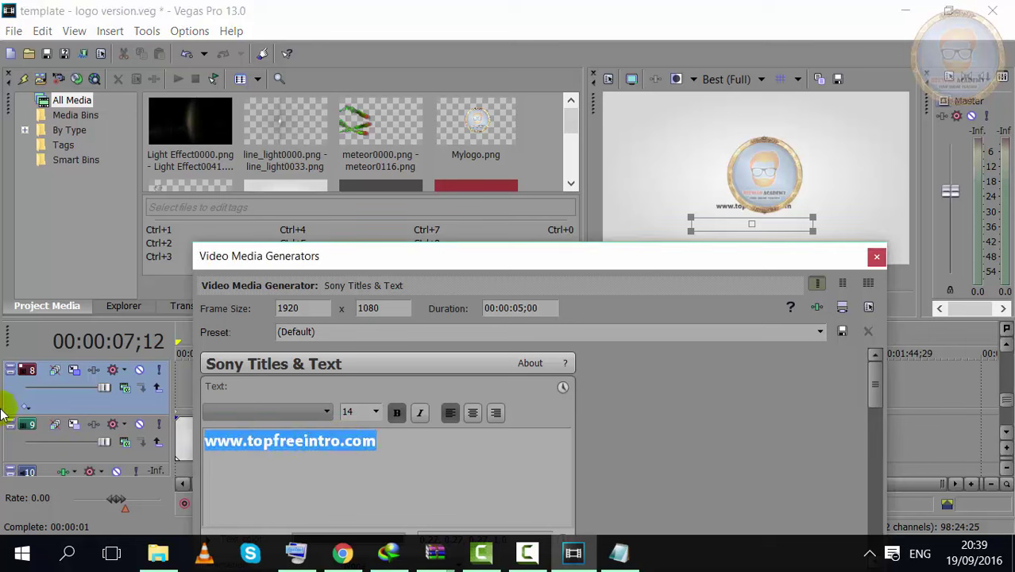
pyautogui.write('RIZWAN ACADEMY')
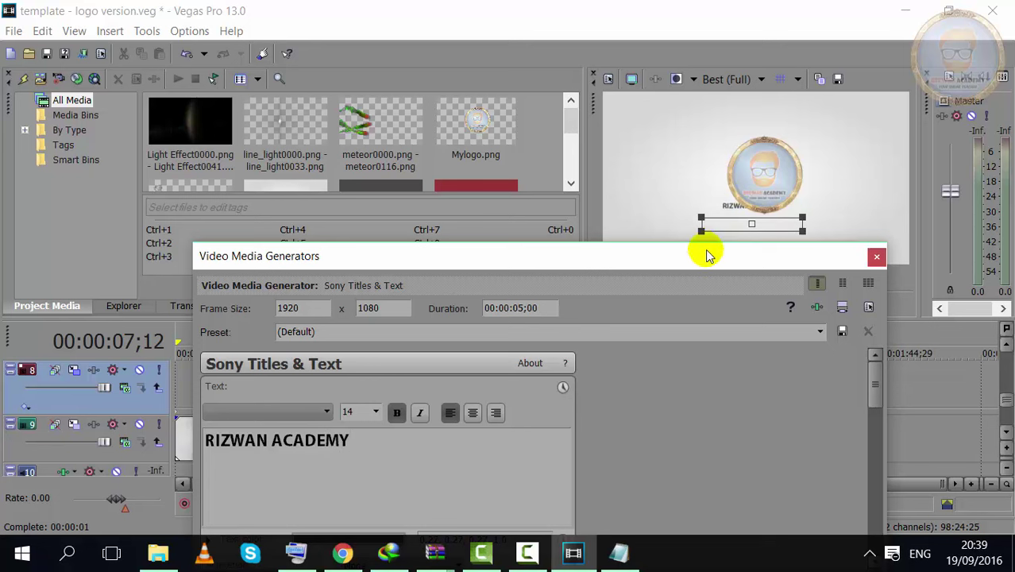
pyautogui.click(725, 204)
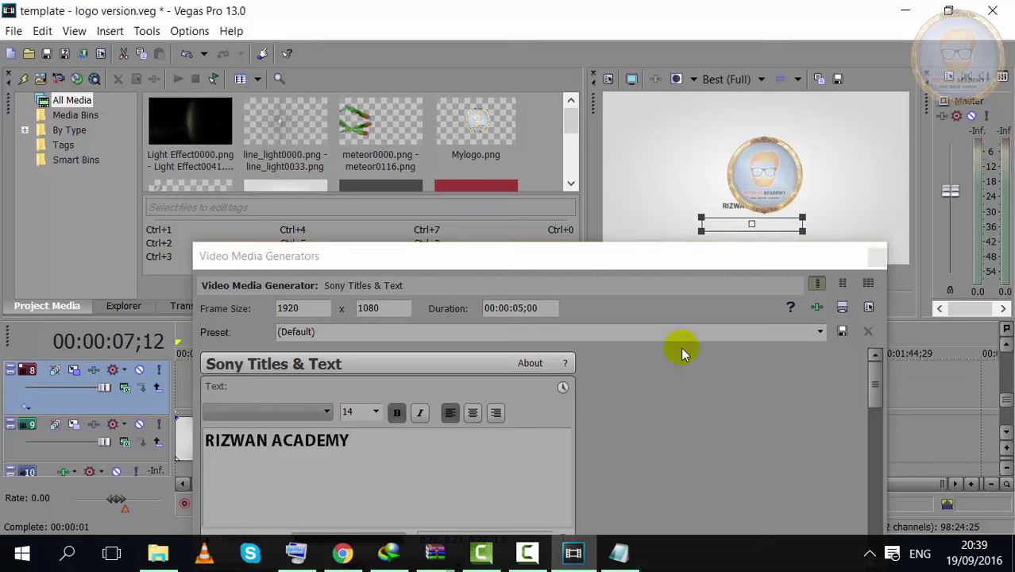
pyautogui.moveTo(562, 270); pyautogui.dragTo(491, 205)
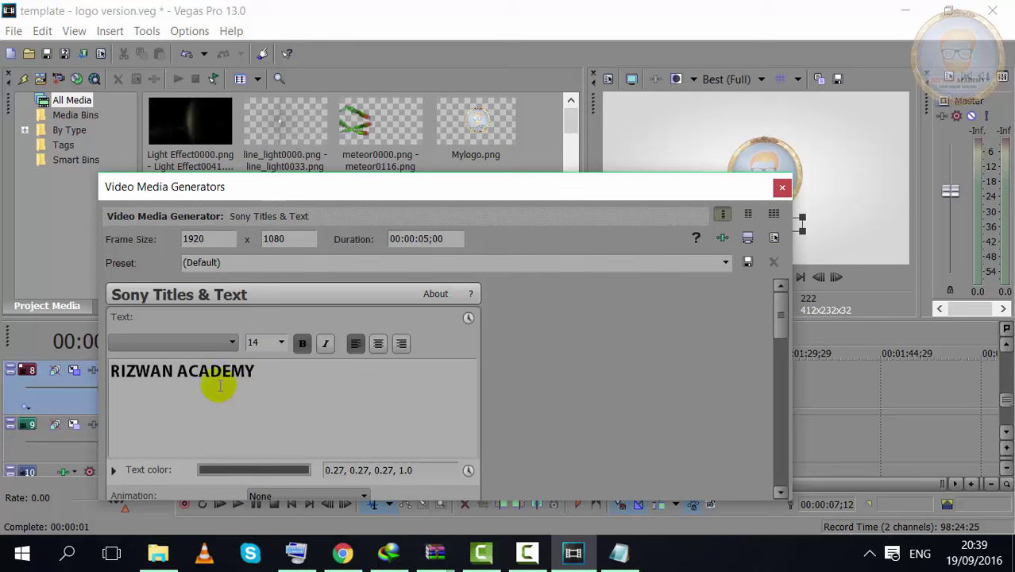
pyautogui.moveTo(509, 191); pyautogui.dragTo(469, 246)
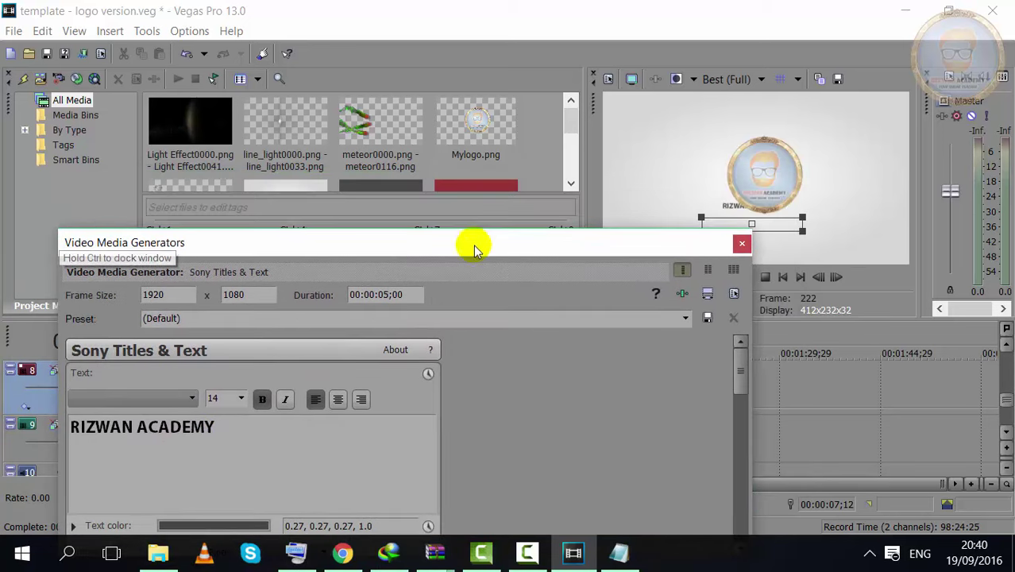
pyautogui.click(742, 247)
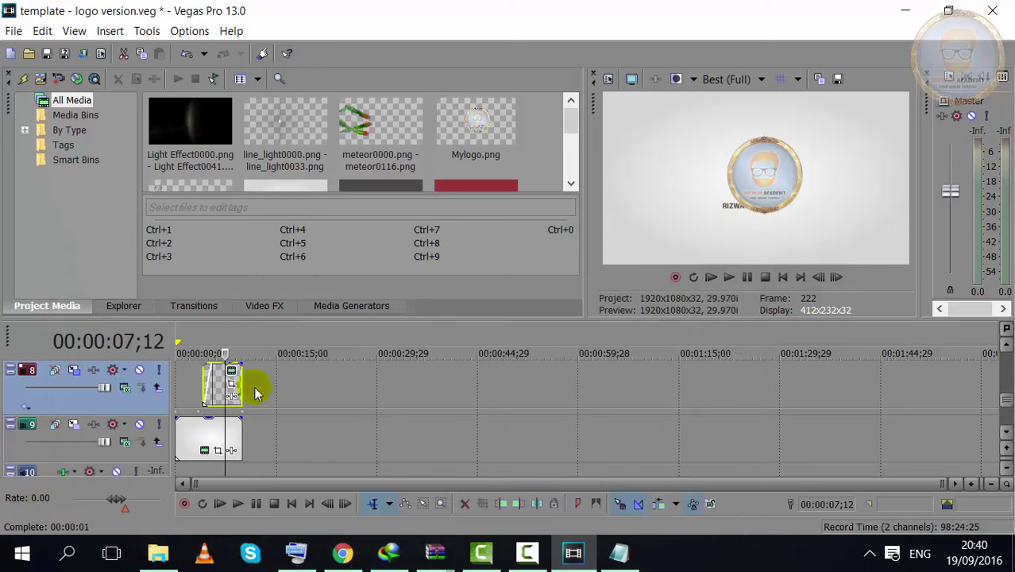
# Step: Scrub the intro to check RIZWAN ACADEMY, cancel Event FX, and reopen its 14-point text settings
pyautogui.click(216, 387)
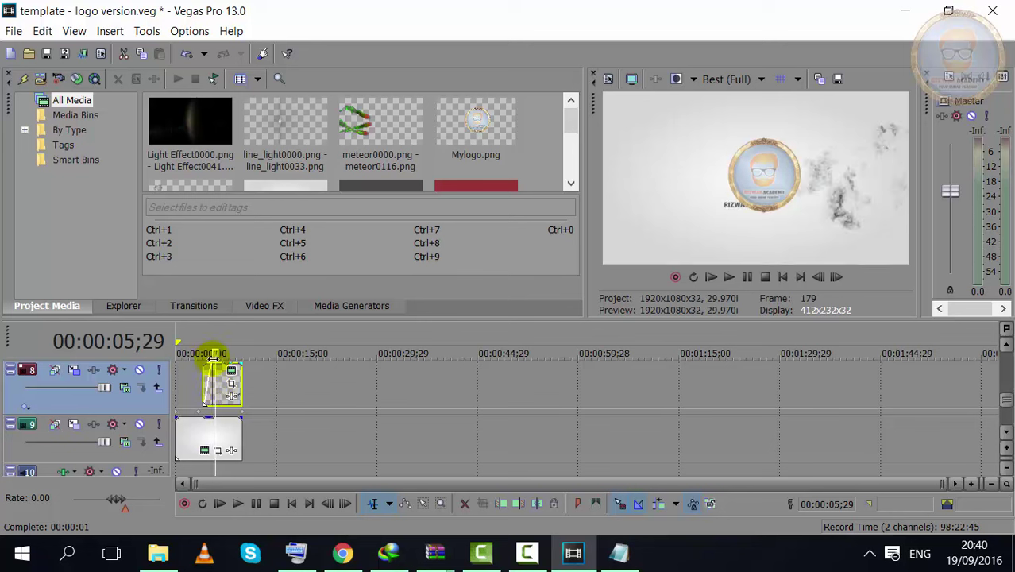
pyautogui.moveTo(213, 358)
pyautogui.mouseDown()
pyautogui.moveTo(200, 355)
pyautogui.moveTo(216, 355)
pyautogui.mouseUp()
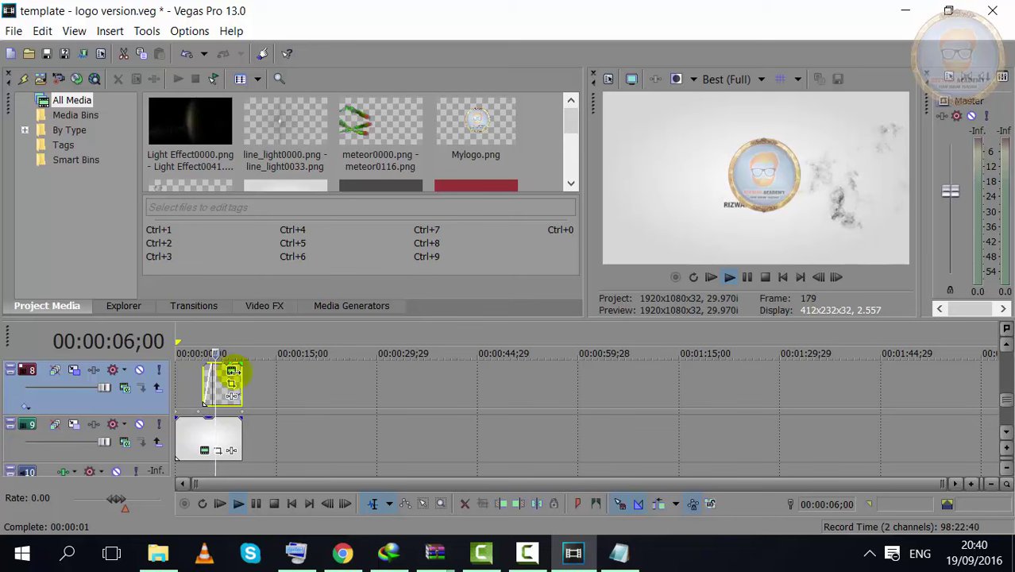
pyautogui.click(230, 399)
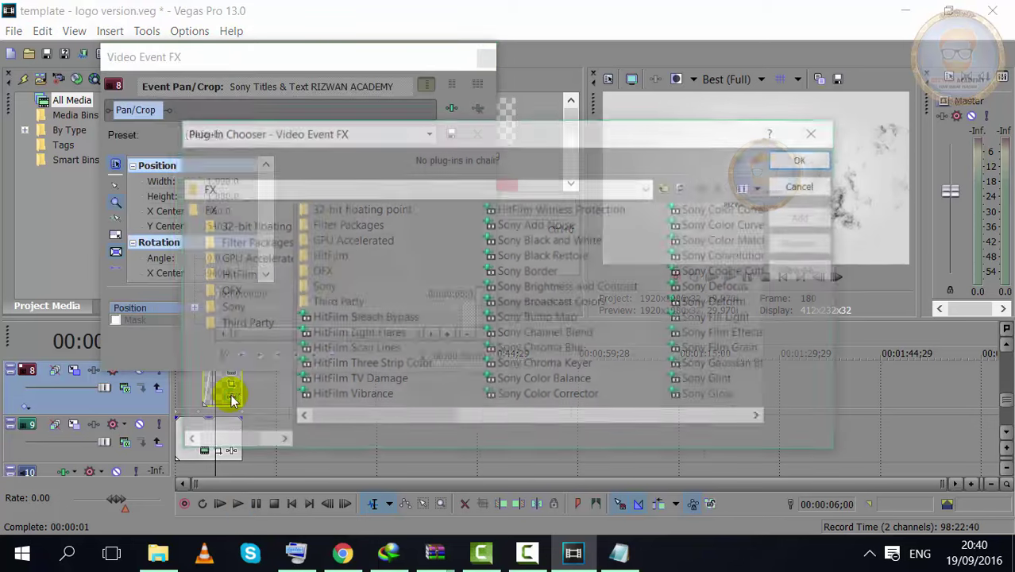
pyautogui.click(802, 184)
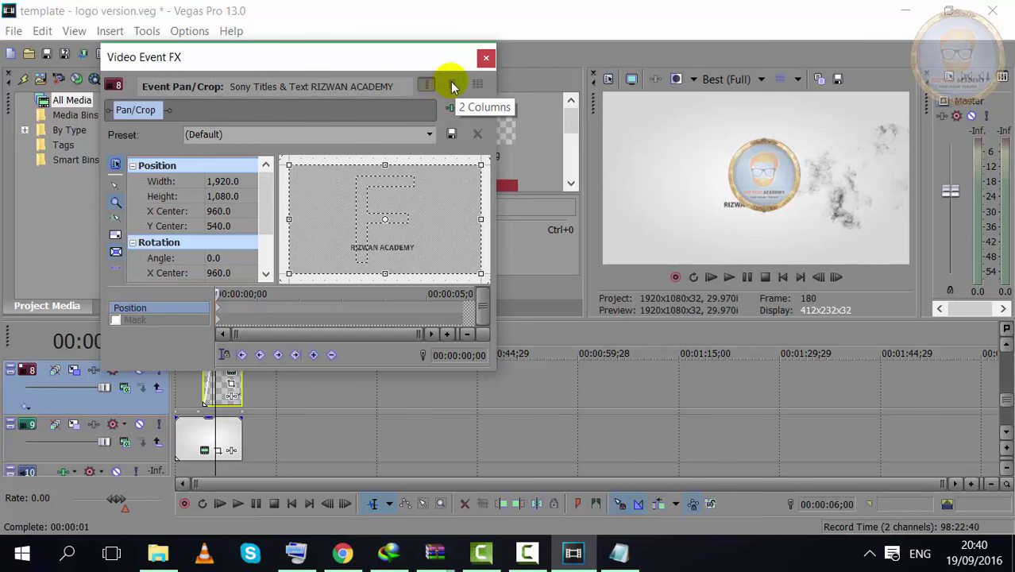
pyautogui.click(486, 58)
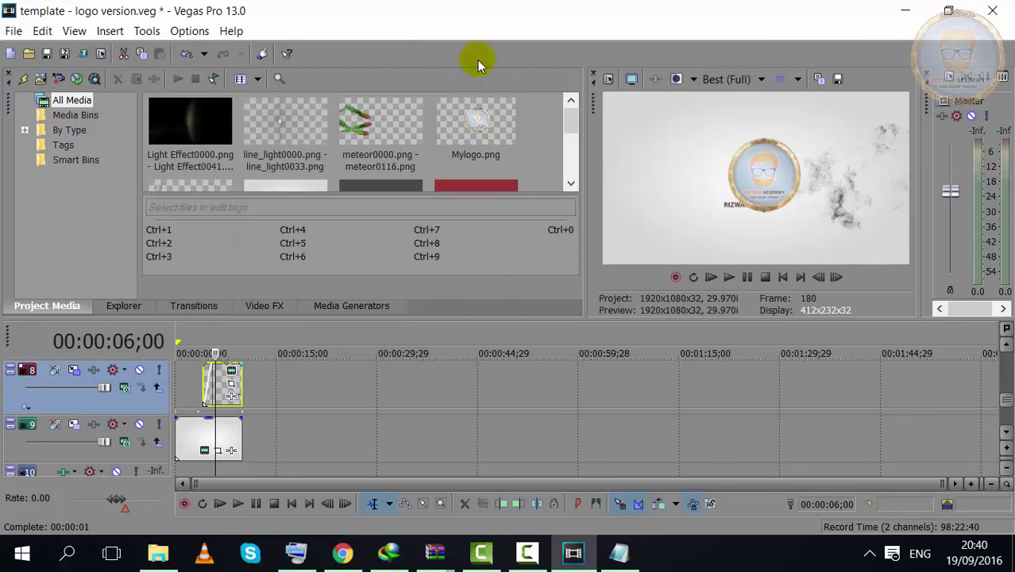
pyautogui.click(528, 553)
pyautogui.click(685, 274)
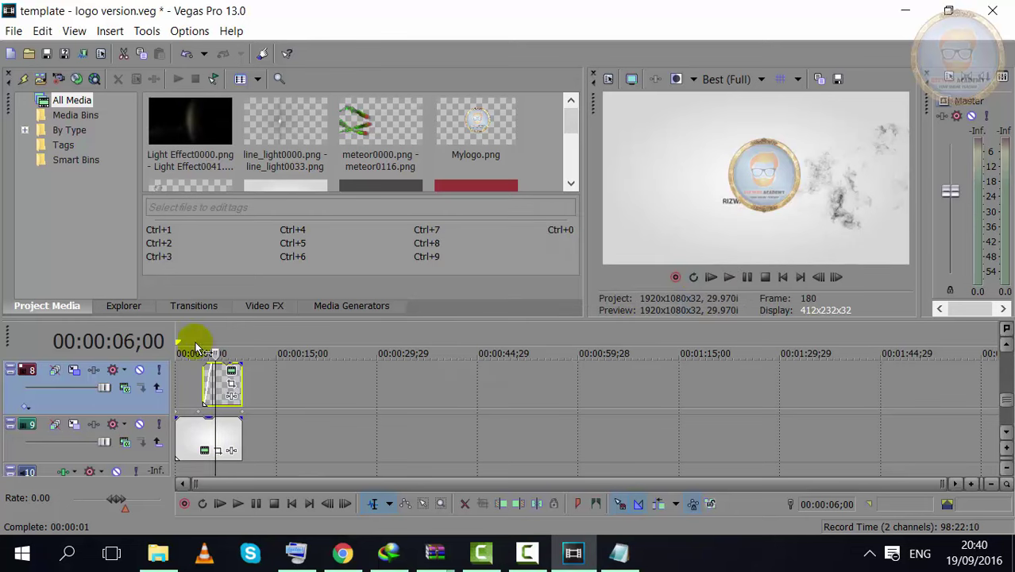
pyautogui.click(232, 372)
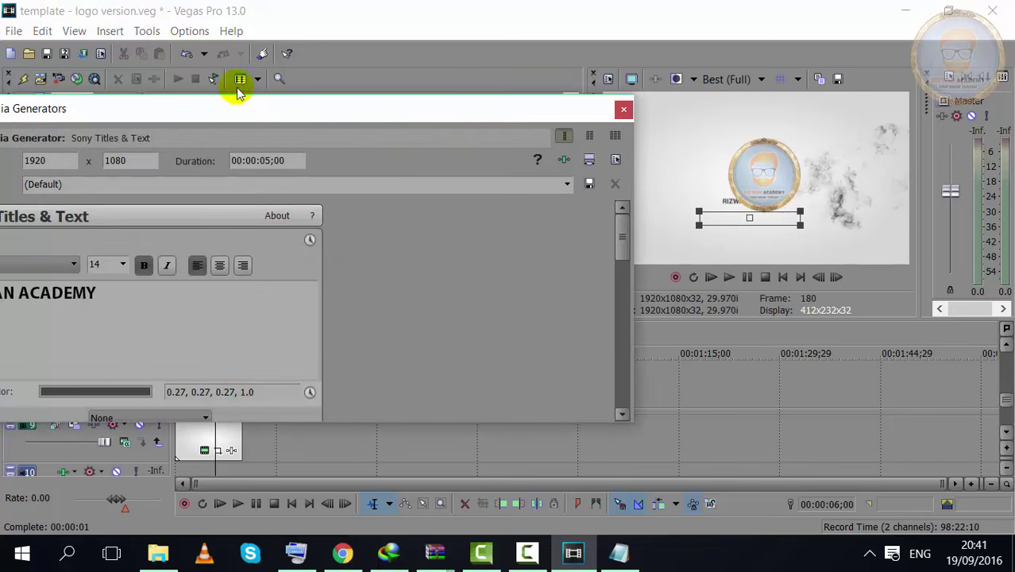
# Step: Move the title settings window below the preview and nudge RIZWAN ACADEMY under the logo
pyautogui.moveTo(235, 95)
pyautogui.mouseDown()
pyautogui.moveTo(474, 348)
pyautogui.moveTo(496, 271)
pyautogui.mouseUp()
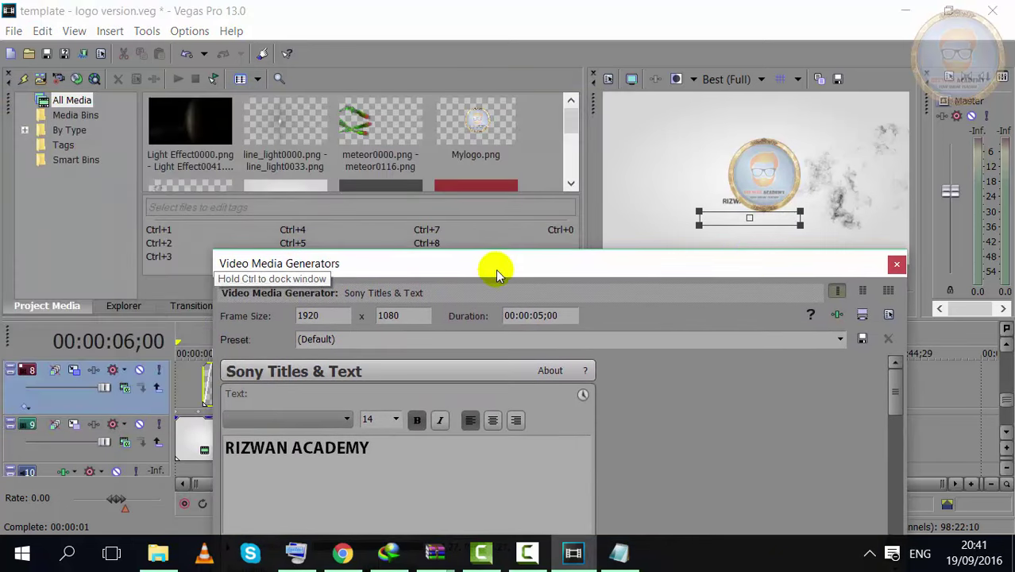
pyautogui.click(730, 216)
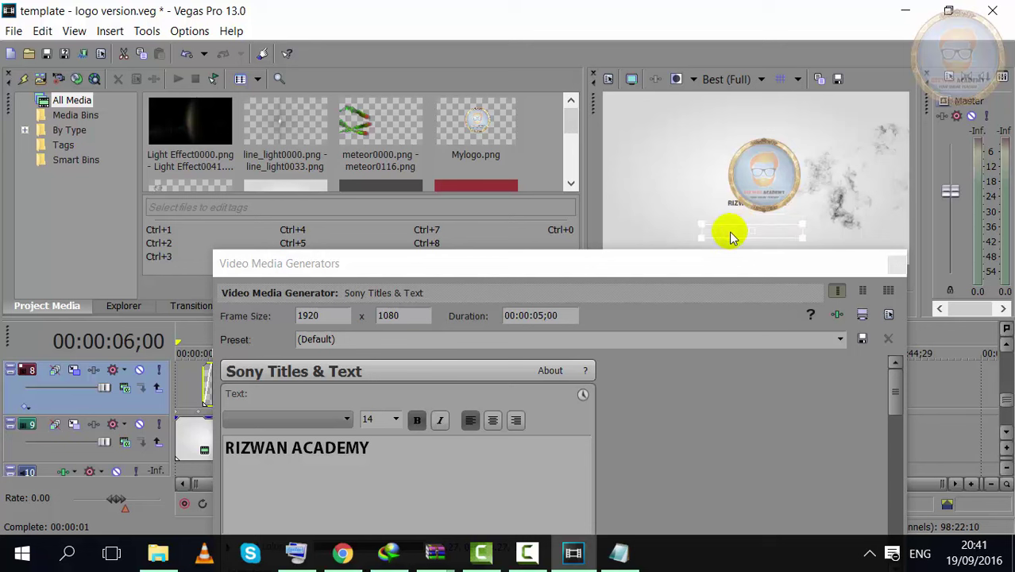
pyautogui.moveTo(737, 243); pyautogui.dragTo(742, 253)
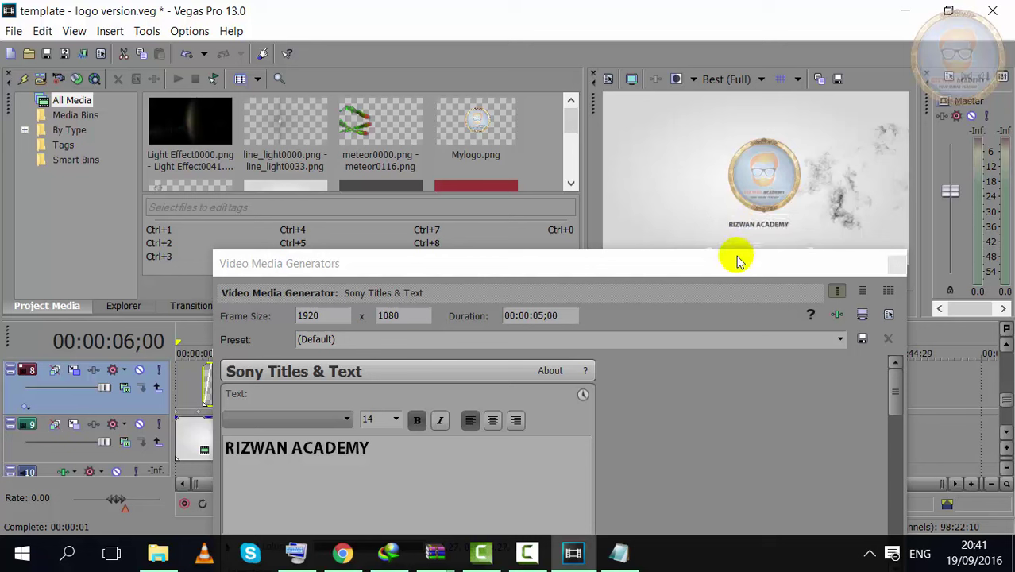
pyautogui.moveTo(738, 258); pyautogui.dragTo(750, 257)
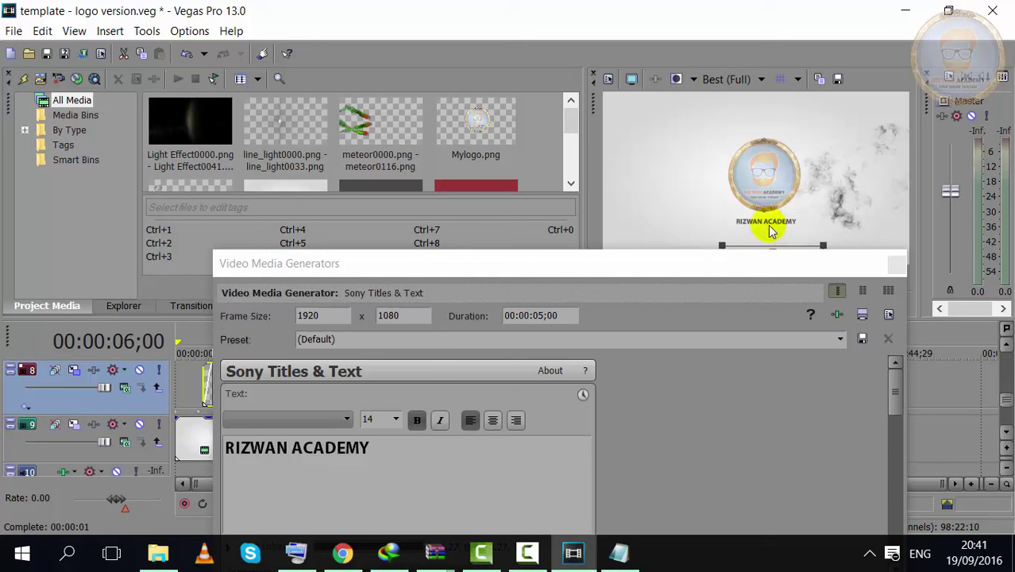
# Step: Set the RIZWAN ACADEMY text to size 24 and move it up beneath the logo
pyautogui.click(376, 448)
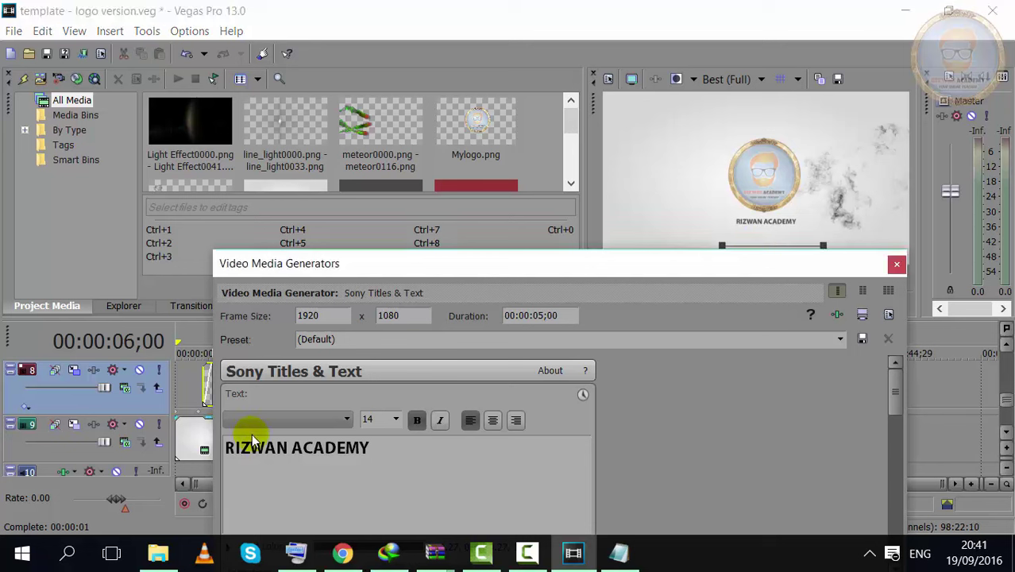
pyautogui.moveTo(228, 449); pyautogui.dragTo(334, 451)
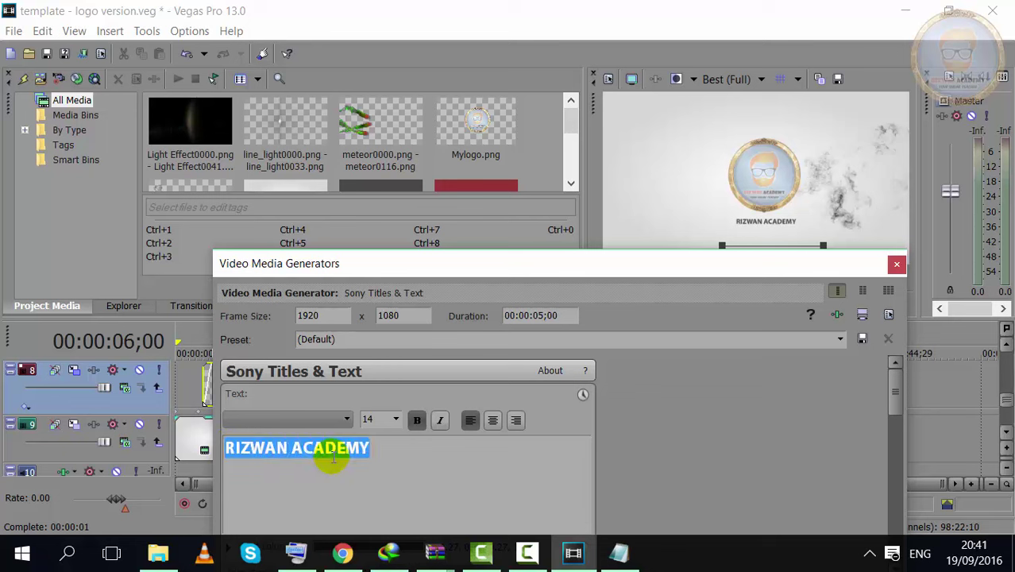
pyautogui.click(397, 419)
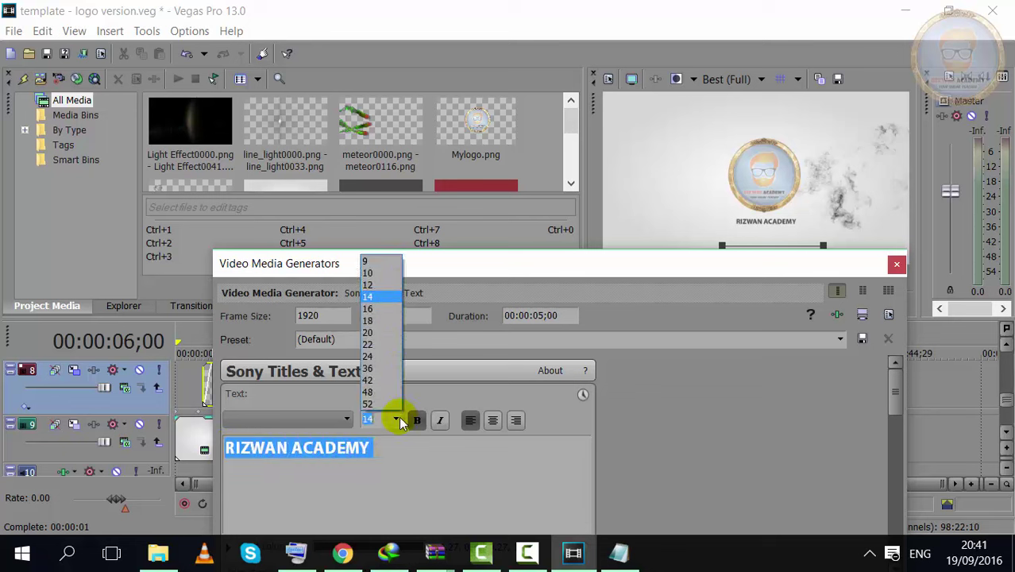
pyautogui.click(370, 356)
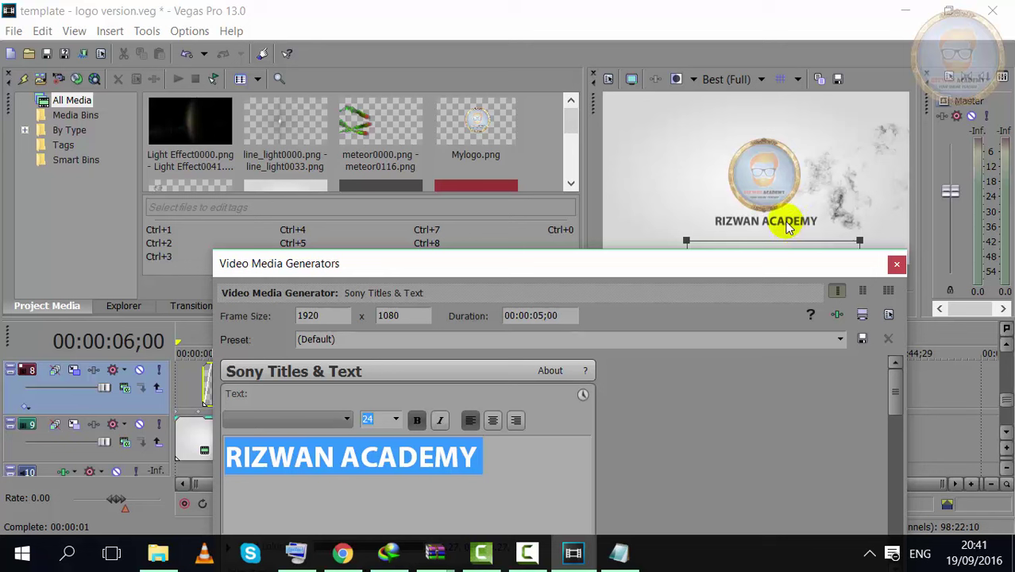
pyautogui.click(755, 248)
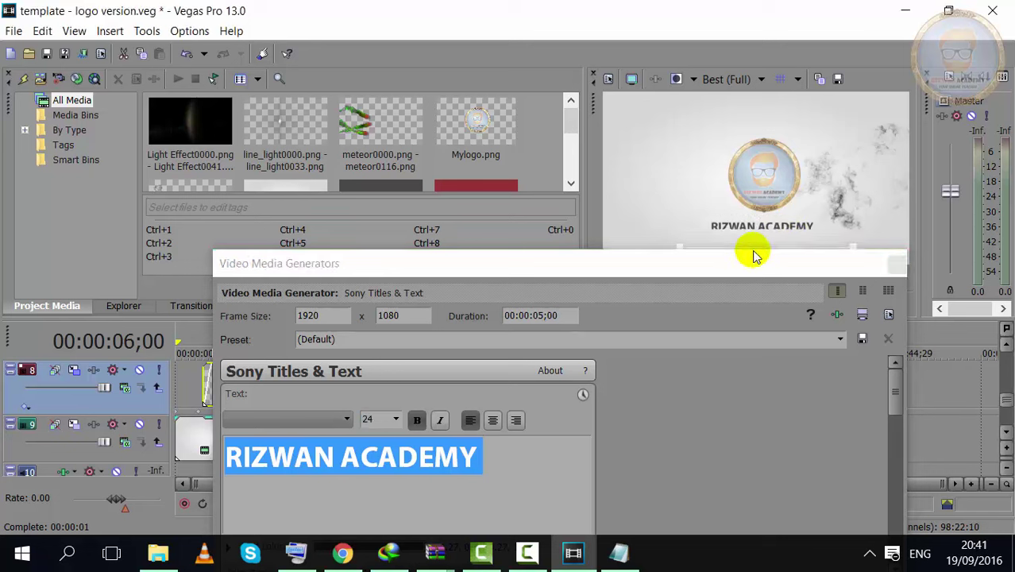
pyautogui.moveTo(756, 255); pyautogui.dragTo(757, 253)
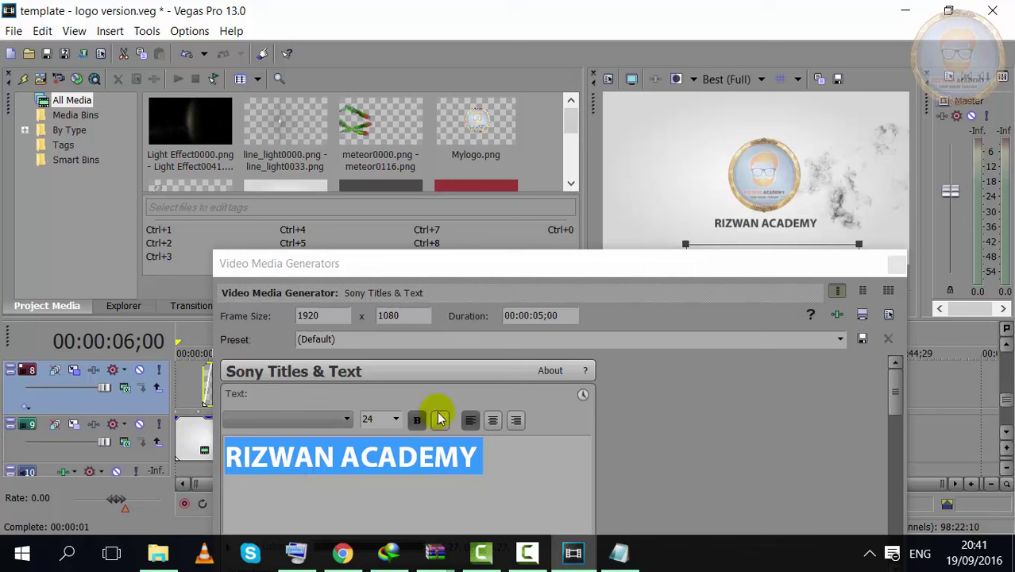
# Step: Browse the size and font lists without changing them, then move the title editor up-left
pyautogui.click(398, 421)
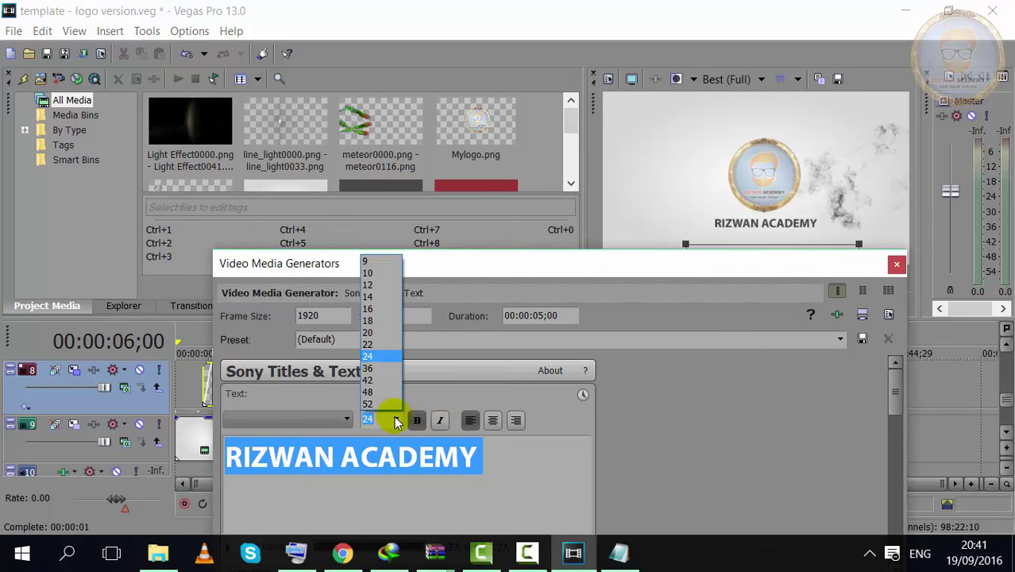
pyautogui.click(335, 415)
pyautogui.click(335, 418)
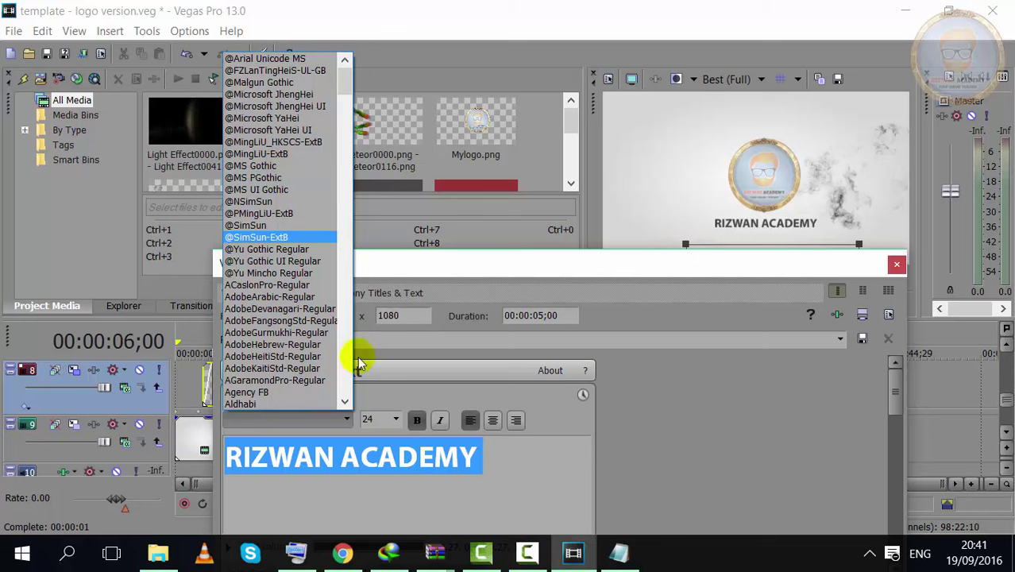
pyautogui.moveTo(342, 76); pyautogui.dragTo(350, 199)
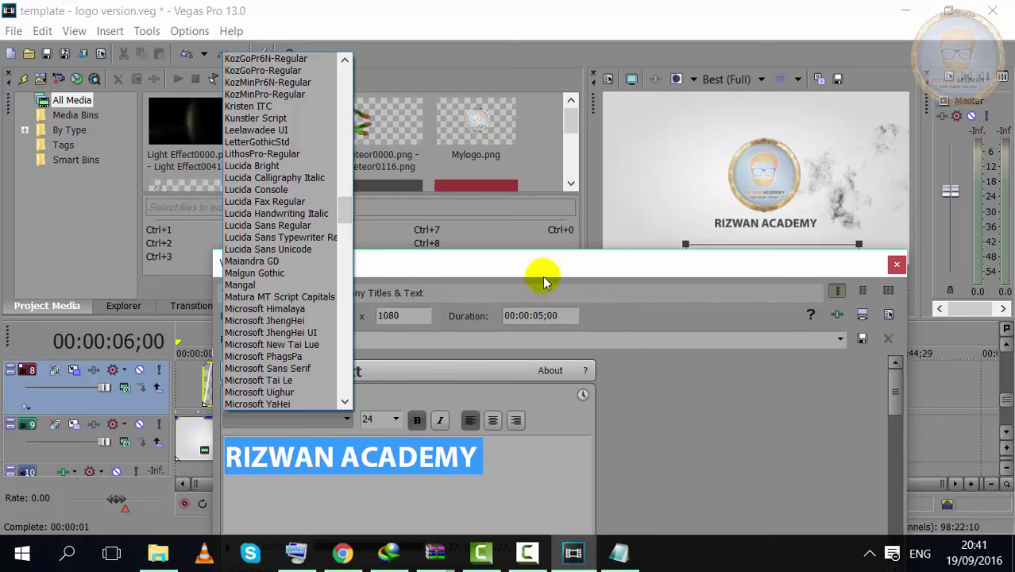
pyautogui.click(782, 267)
pyautogui.moveTo(694, 268); pyautogui.dragTo(581, 125)
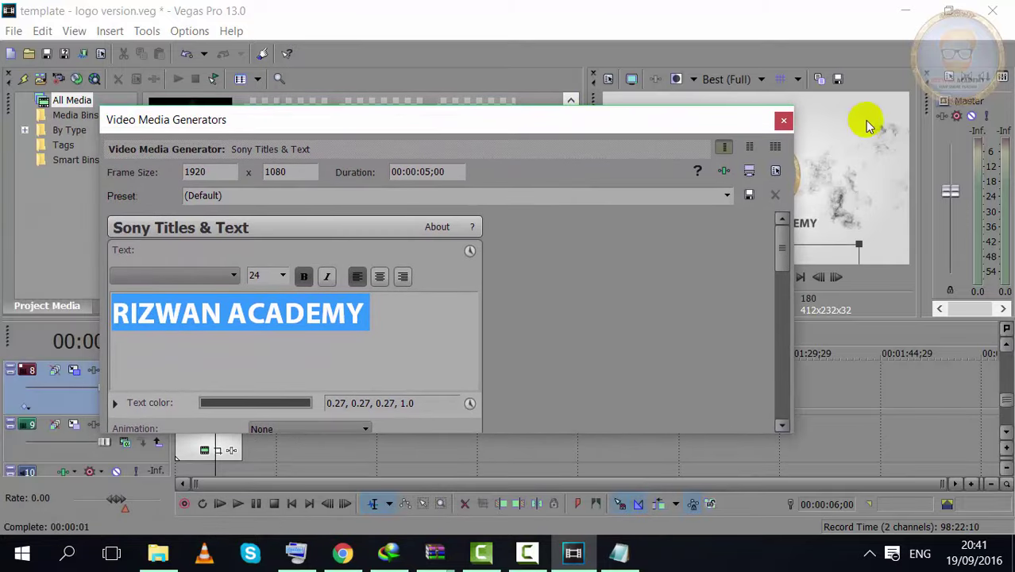
# Step: Close the title editor, play the logo-version intro, and quit Vegas Pro without saving
pyautogui.click(783, 119)
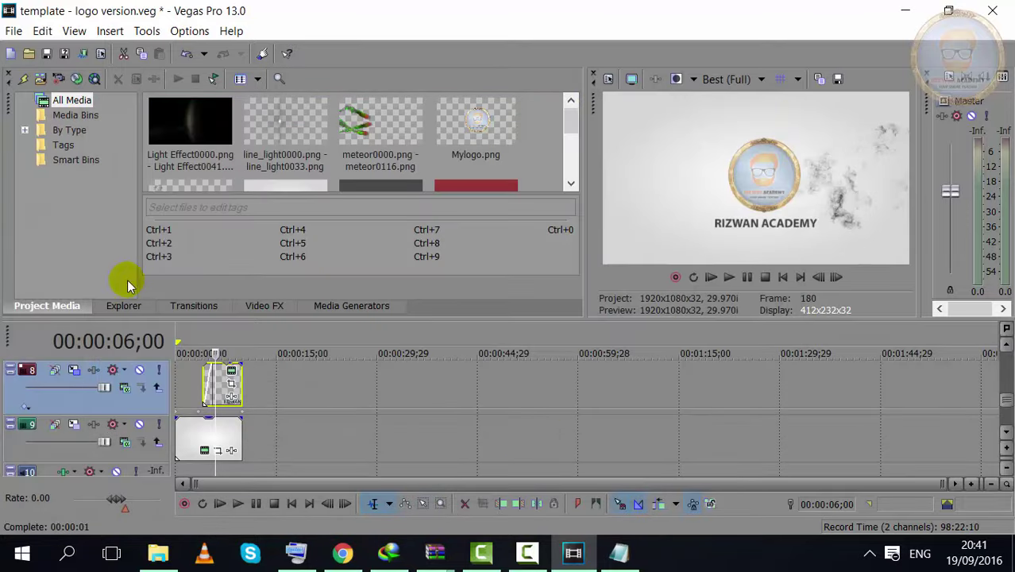
pyautogui.moveTo(214, 353); pyautogui.dragTo(186, 354)
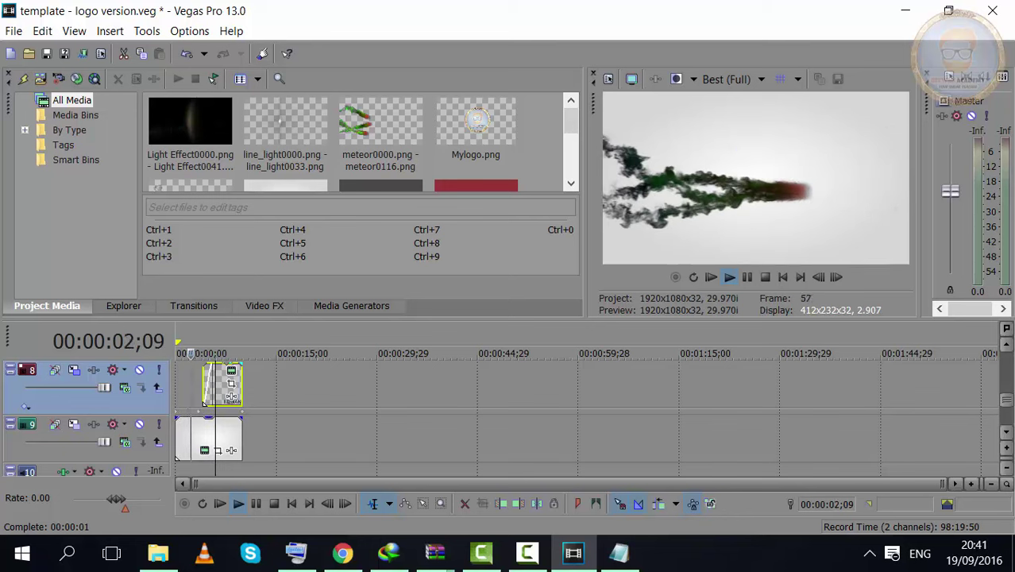
pyautogui.press('space')
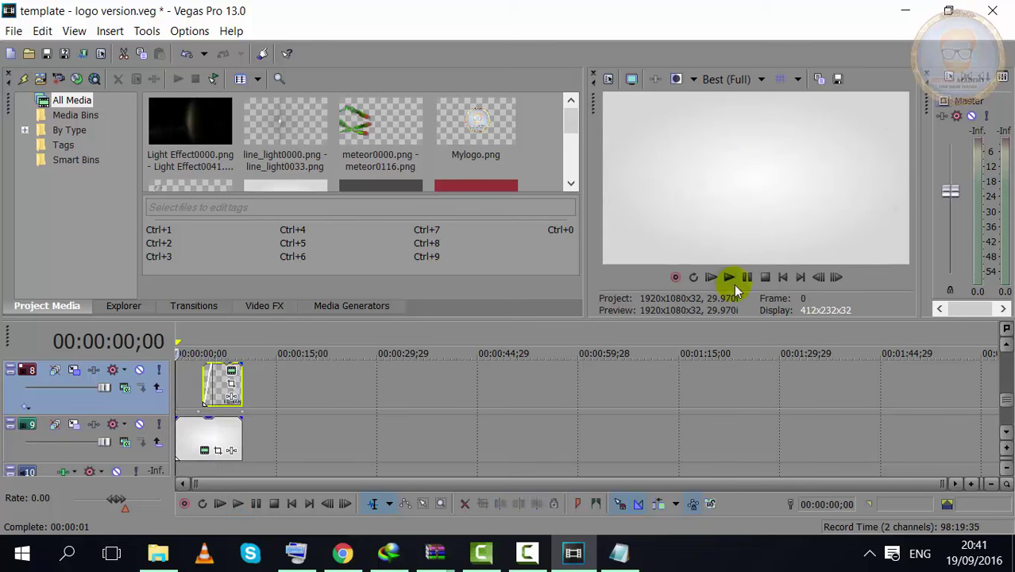
pyautogui.click(730, 277)
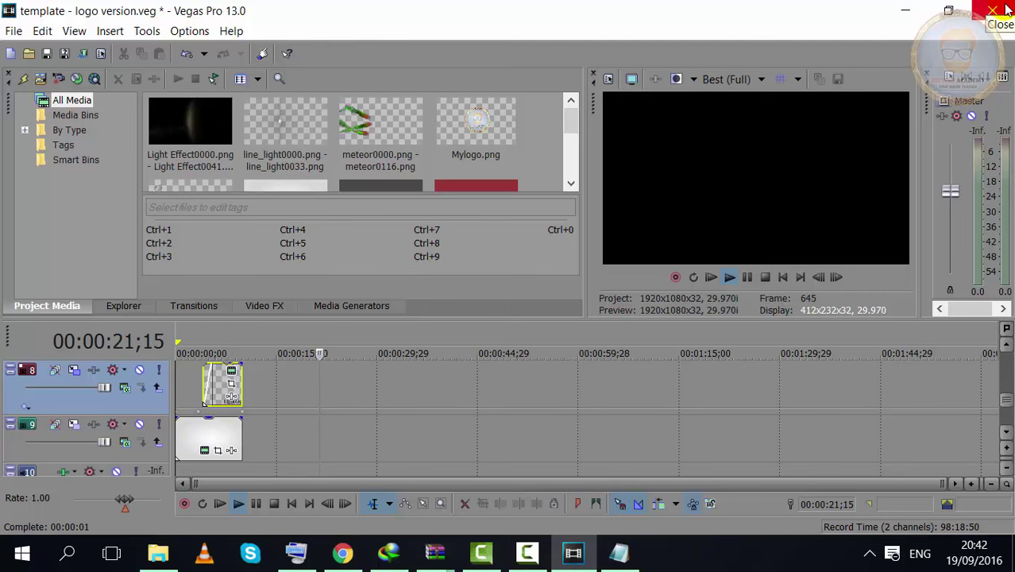
pyautogui.click(993, 10)
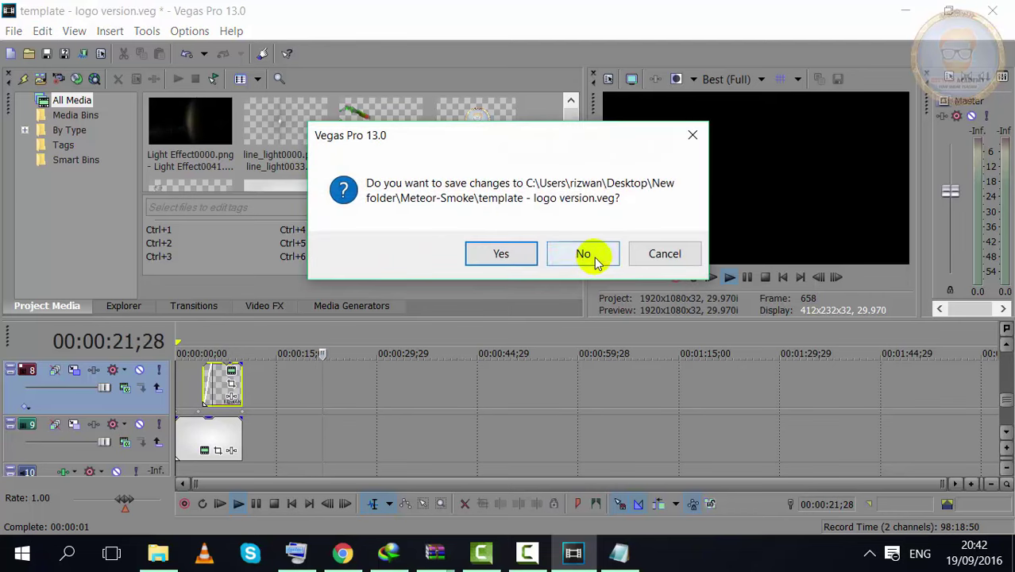
pyautogui.click(593, 255)
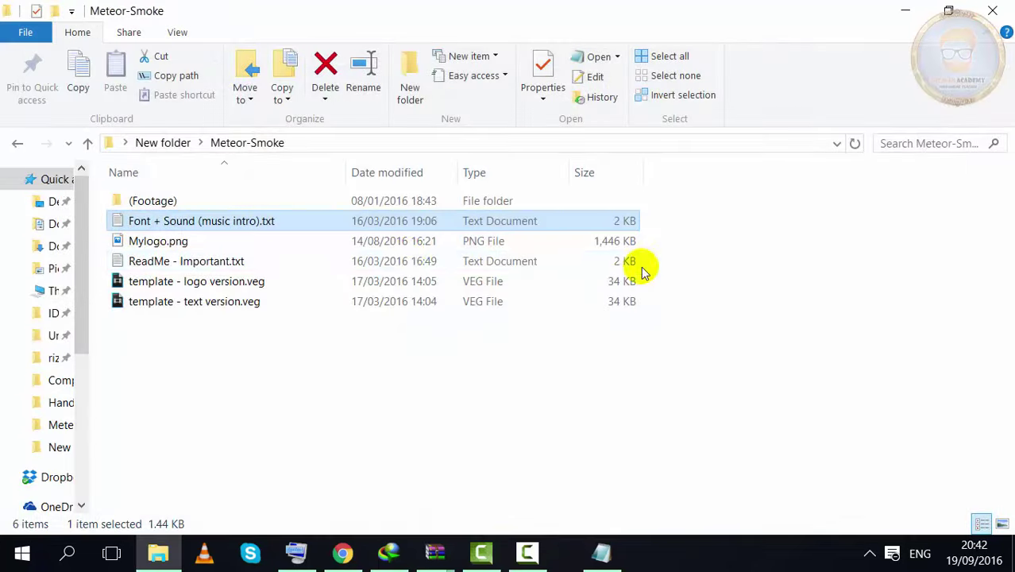
# Step: Open template - text version.veg from the Meteor-Smoke folder in Vegas Pro
pyautogui.click(154, 306)
pyautogui.doubleClick(153, 306)
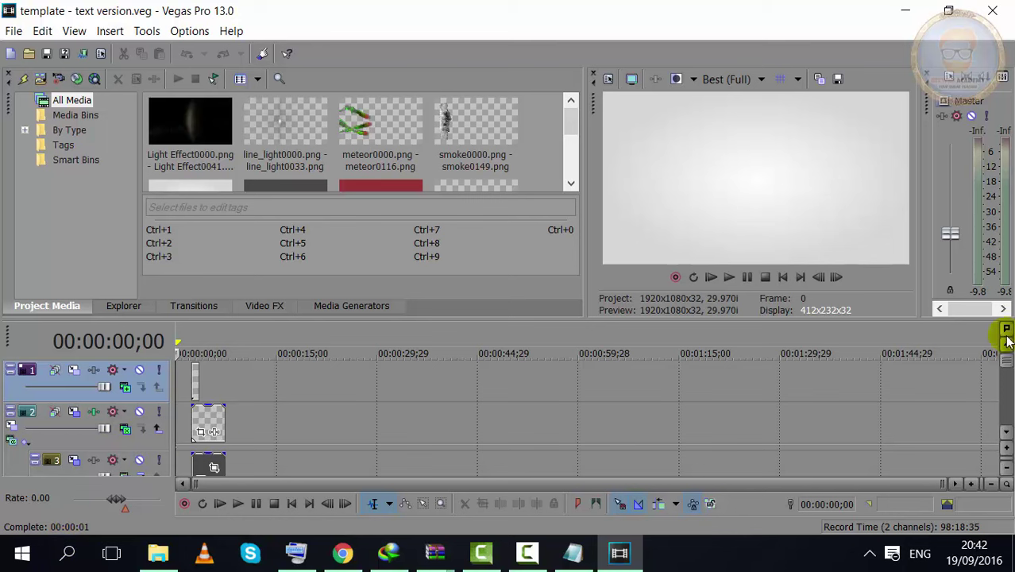
# Step: Replace the Top Free Intro title text with RIZWAN ACADEMY and close the title editor
pyautogui.moveTo(1006, 369); pyautogui.dragTo(993, 406)
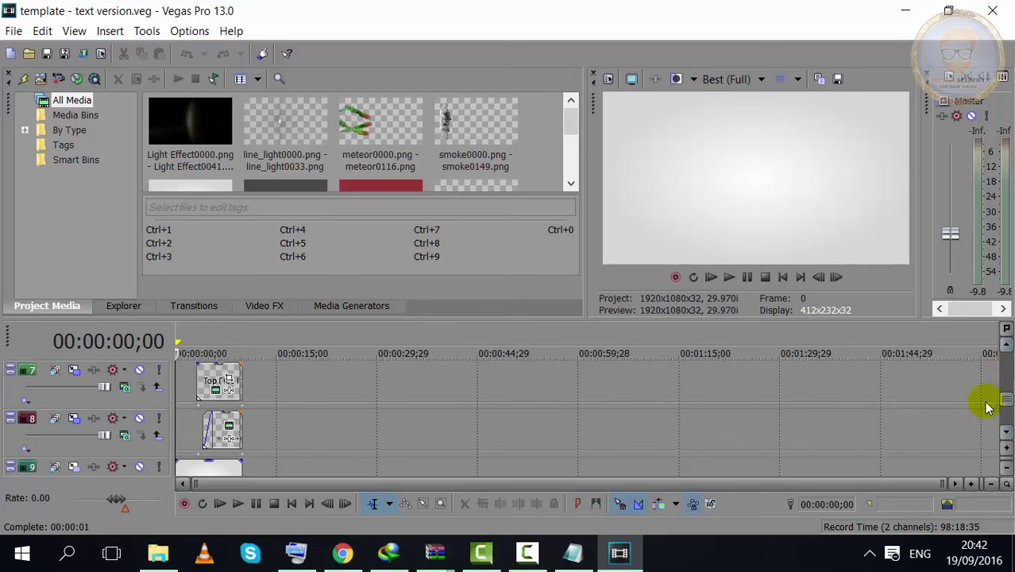
pyautogui.click(216, 391)
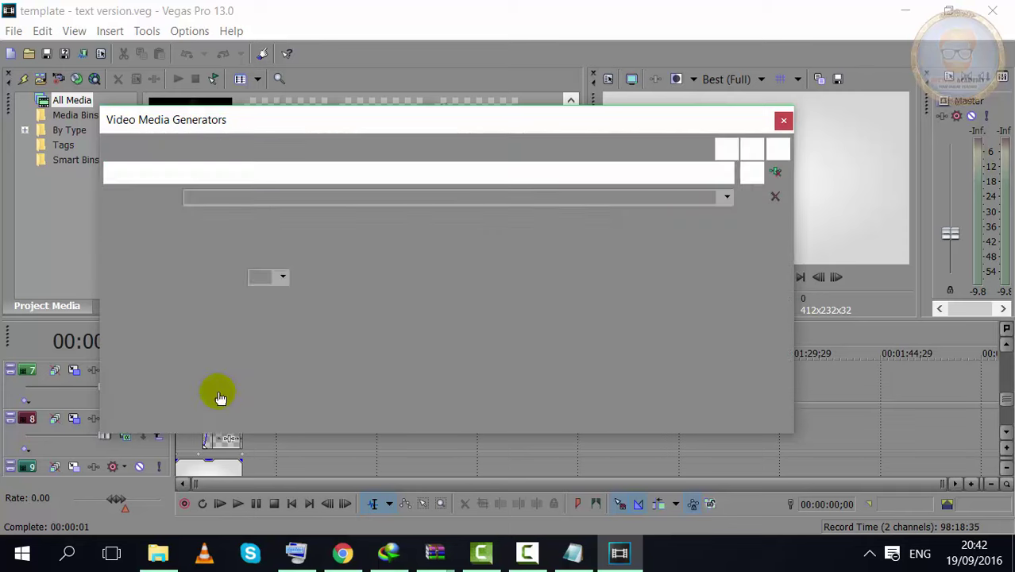
pyautogui.moveTo(457, 349); pyautogui.dragTo(101, 307)
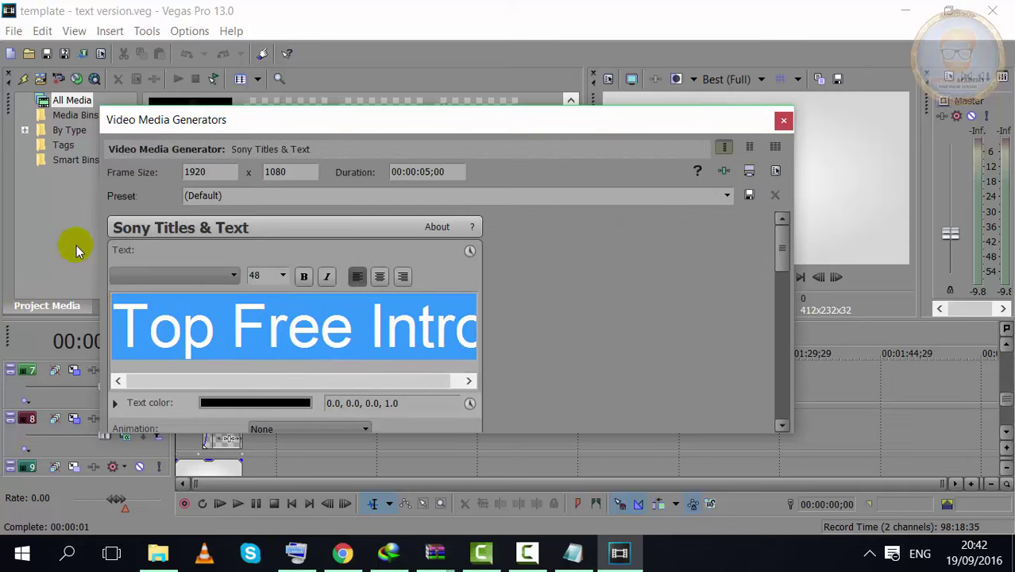
pyautogui.write('RI')
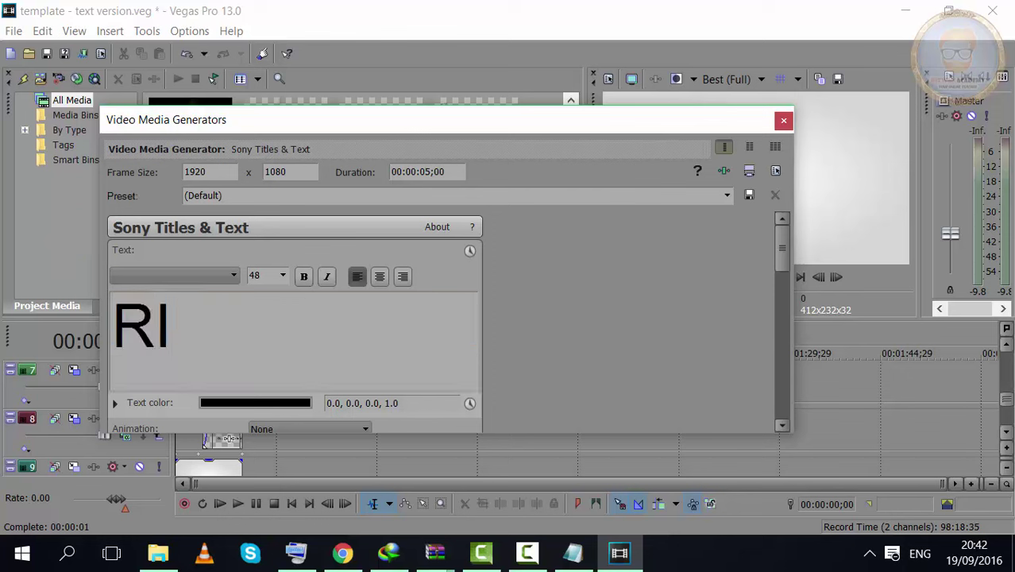
pyautogui.write('ZWAN')
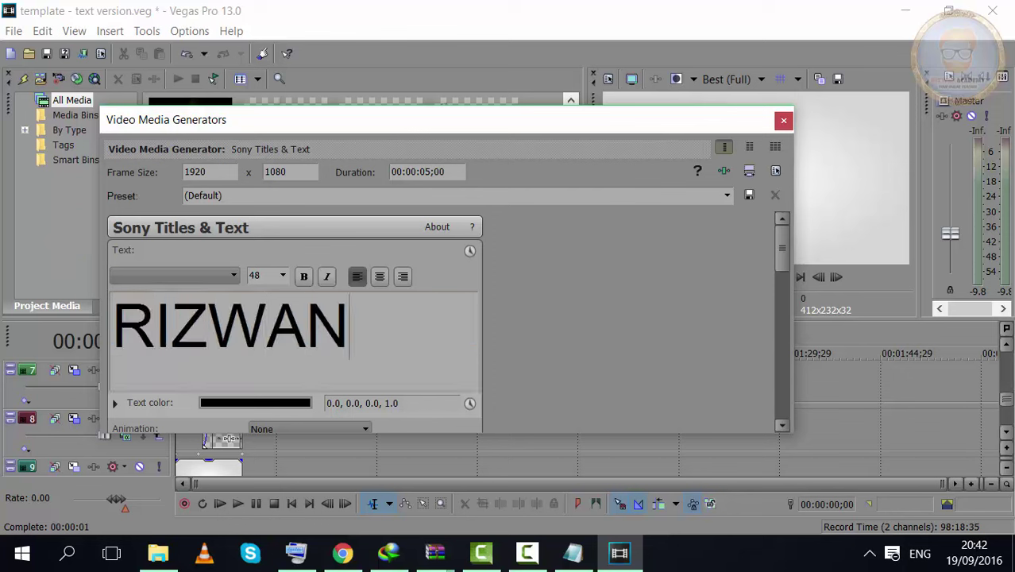
pyautogui.write(' A')
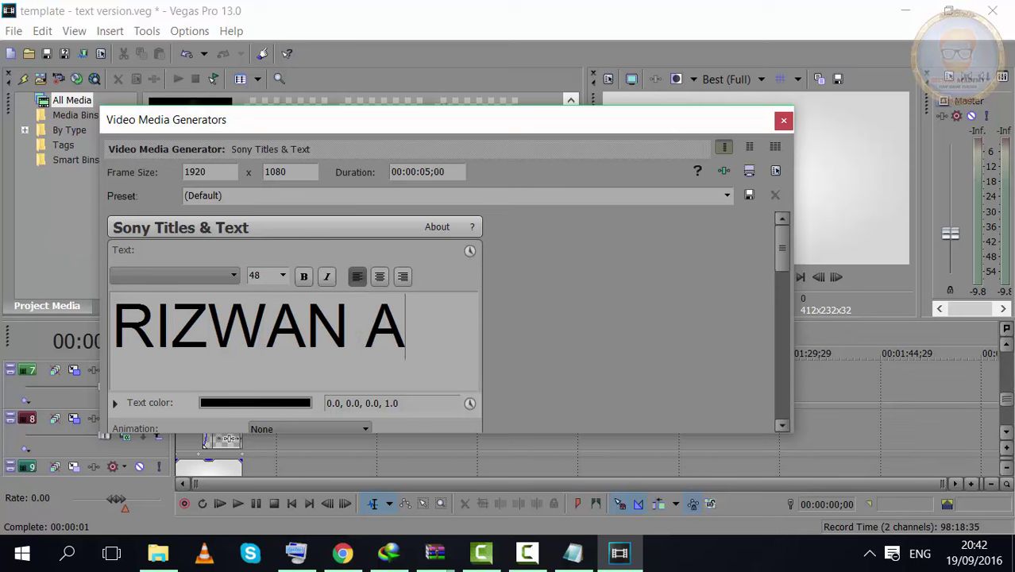
pyautogui.write('CADEM')
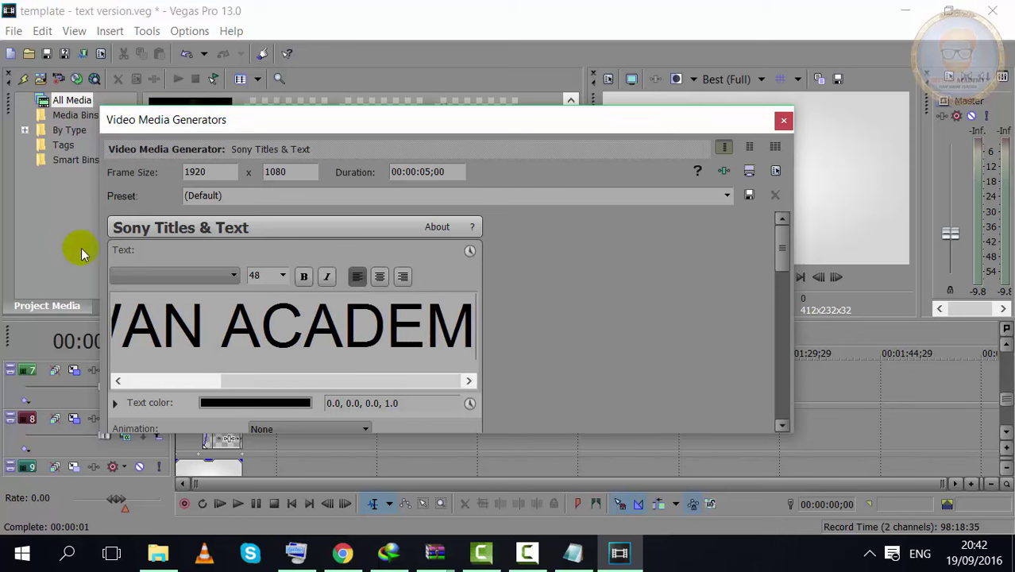
pyautogui.write('Y')
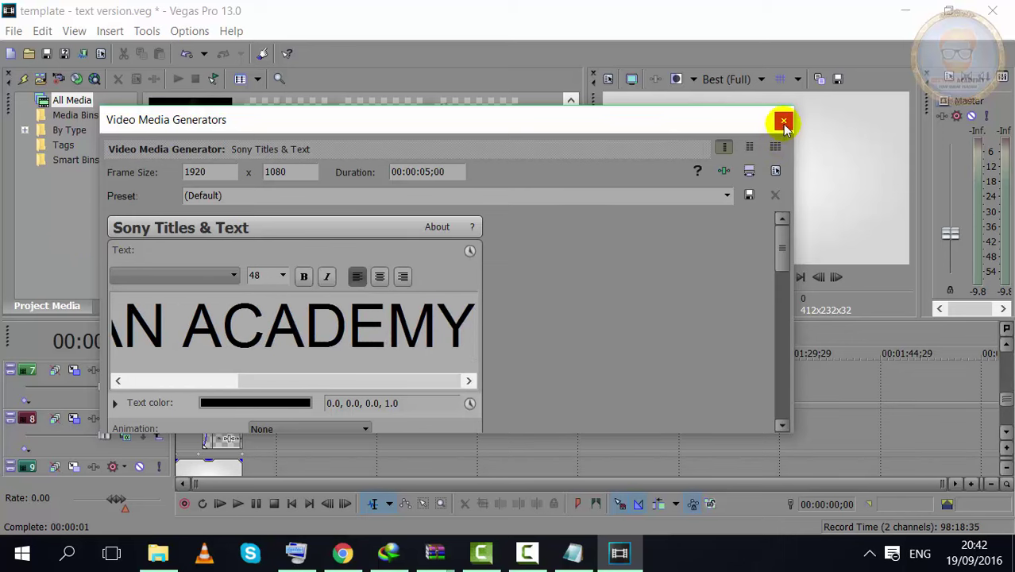
pyautogui.click(784, 123)
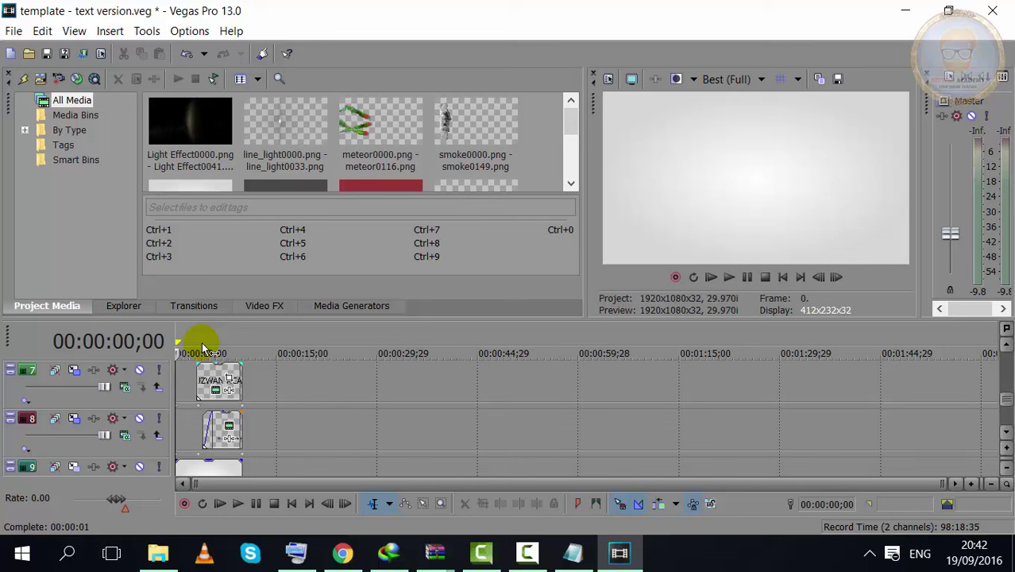
# Step: Play the intro to check the title, then reopen the RIZWAN ACADEMY clip's 48-point text settings
pyautogui.click(727, 278)
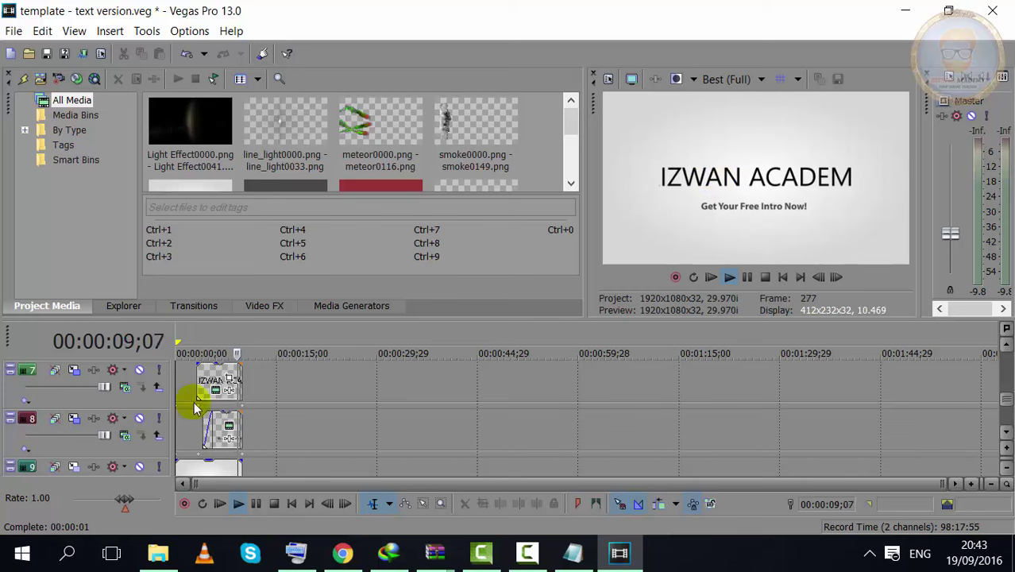
pyautogui.click(208, 375)
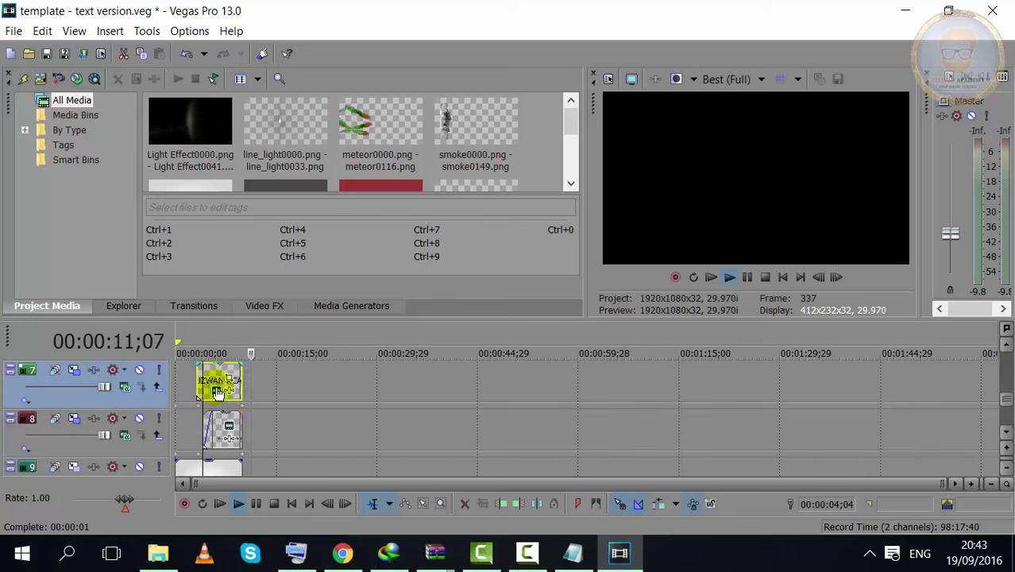
pyautogui.click(219, 390)
# Step: Park the preview on a frame showing the title and nudge the title text into place
pyautogui.moveTo(659, 128)
pyautogui.mouseDown()
pyautogui.moveTo(457, 155)
pyautogui.moveTo(951, 192)
pyautogui.mouseUp()
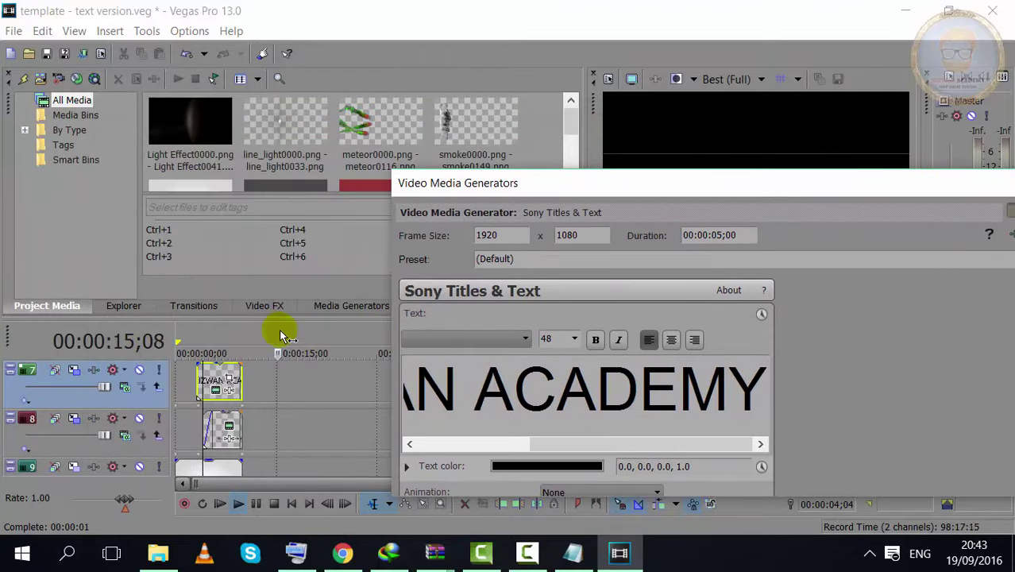
pyautogui.moveTo(282, 335); pyautogui.dragTo(230, 374)
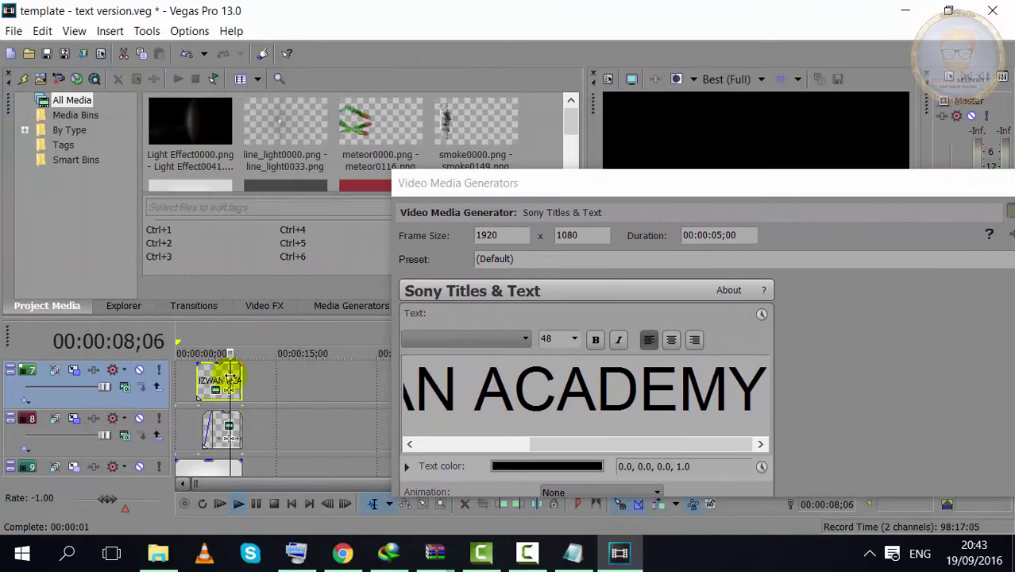
pyautogui.moveTo(231, 373); pyautogui.dragTo(227, 374)
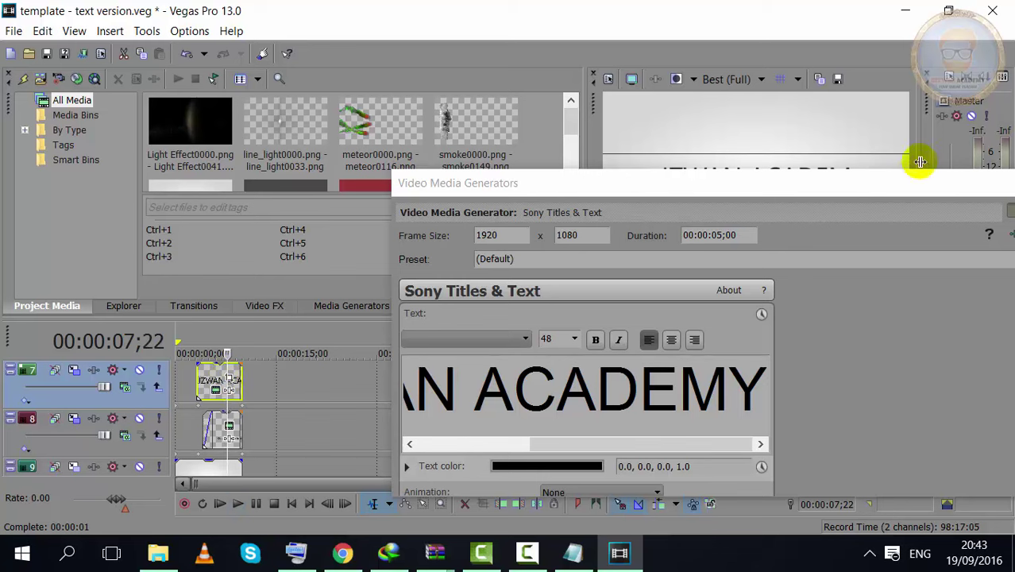
pyautogui.moveTo(916, 183); pyautogui.dragTo(809, 271)
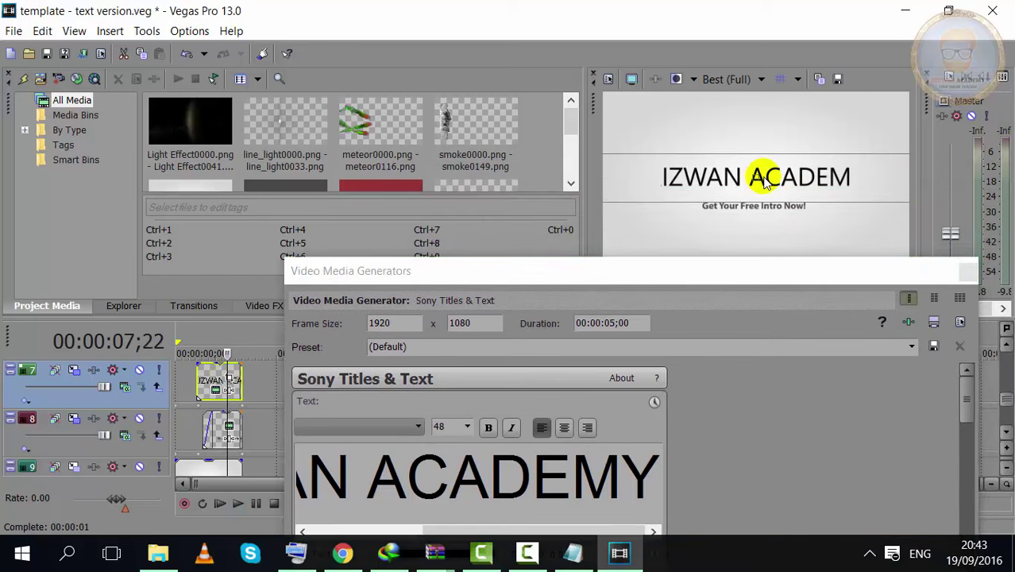
pyautogui.moveTo(808, 183); pyautogui.dragTo(783, 184)
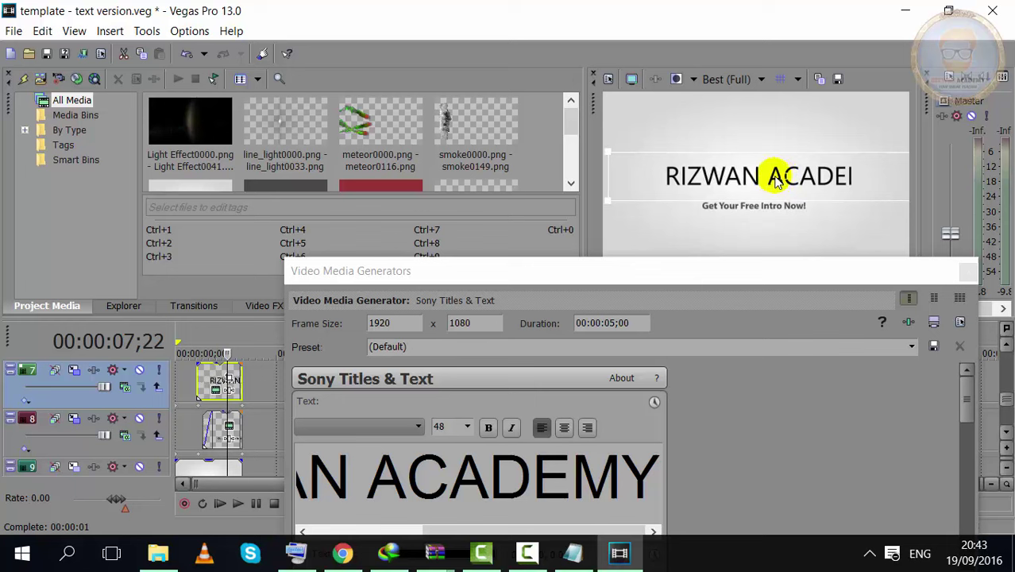
pyautogui.moveTo(783, 185); pyautogui.dragTo(789, 183)
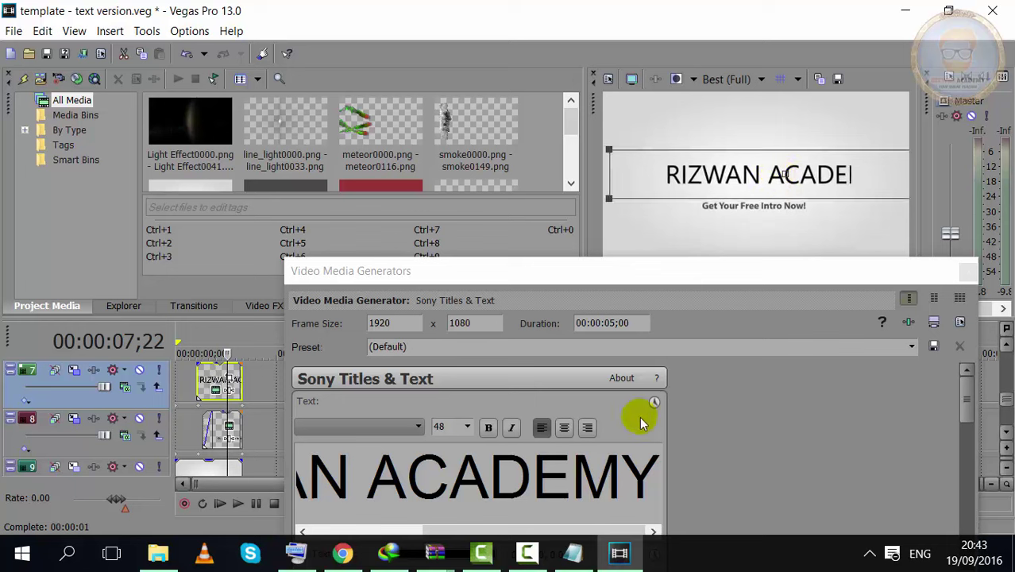
pyautogui.click(650, 480)
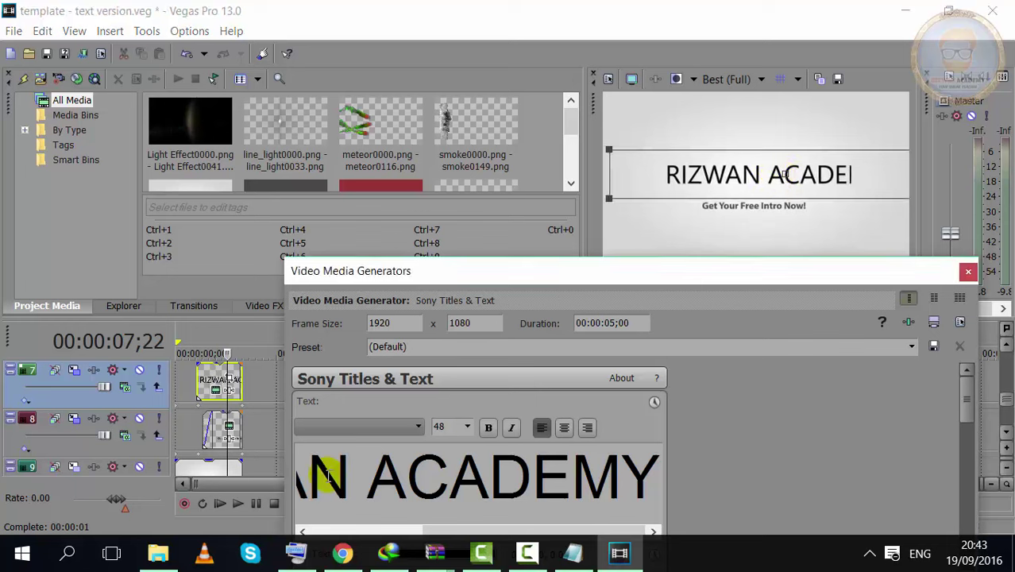
pyautogui.moveTo(586, 278); pyautogui.dragTo(564, 225)
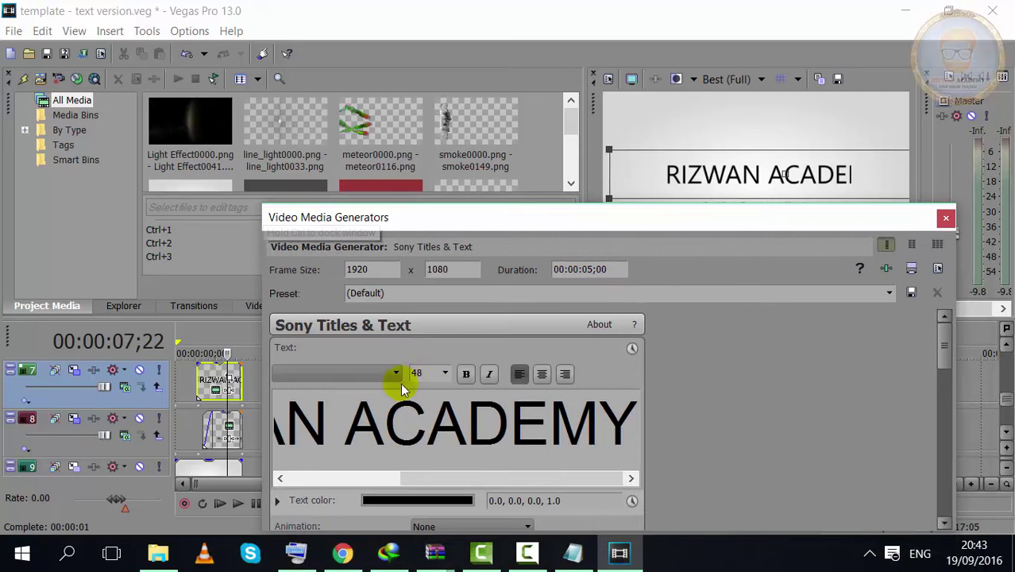
# Step: Set the whole RIZWAN ACADEMY title to size 36, reposition it, and close the editor
pyautogui.click(443, 373)
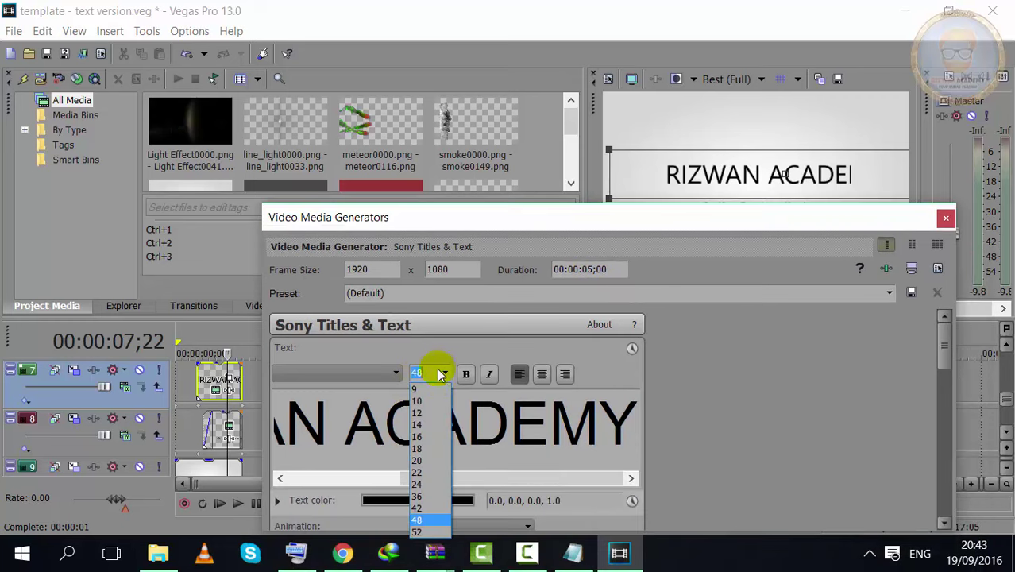
pyautogui.click(445, 485)
pyautogui.moveTo(622, 419); pyautogui.dragTo(242, 435)
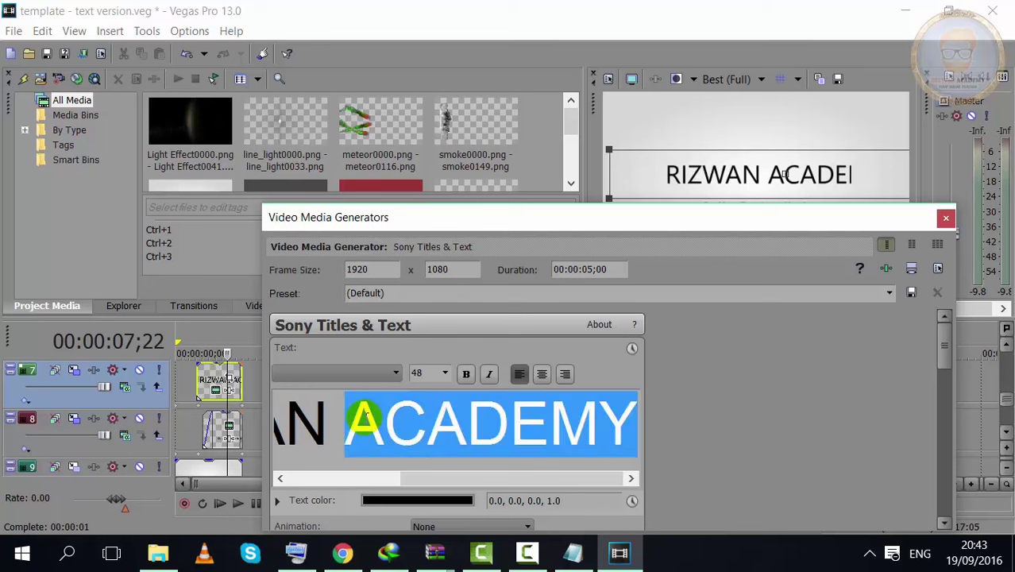
pyautogui.click(445, 375)
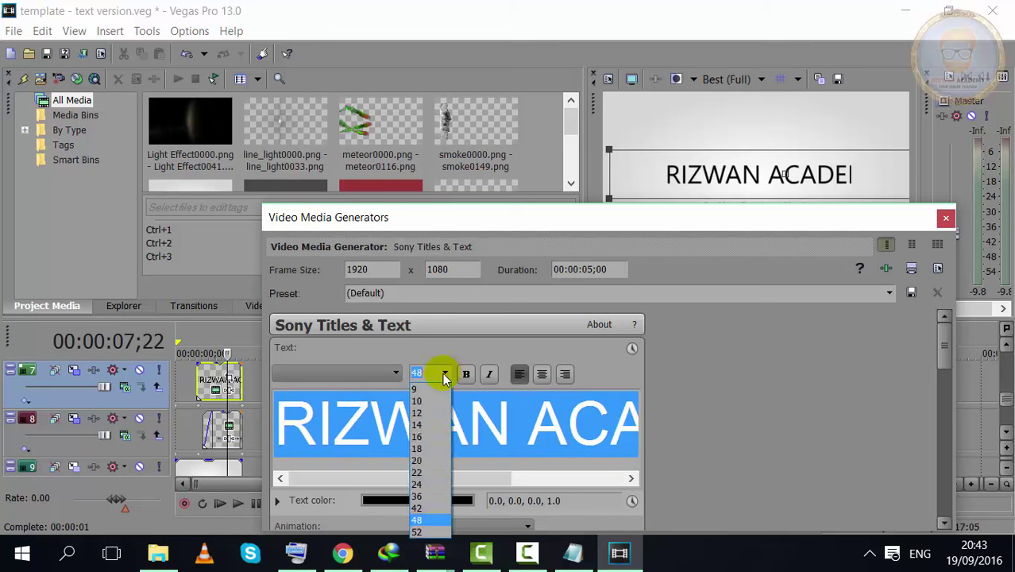
pyautogui.click(420, 485)
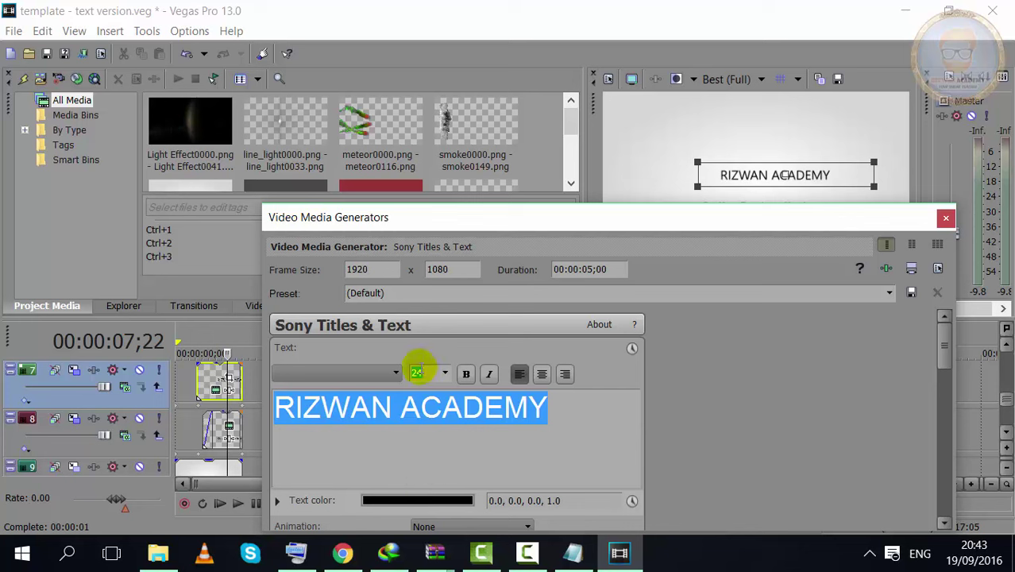
pyautogui.click(445, 373)
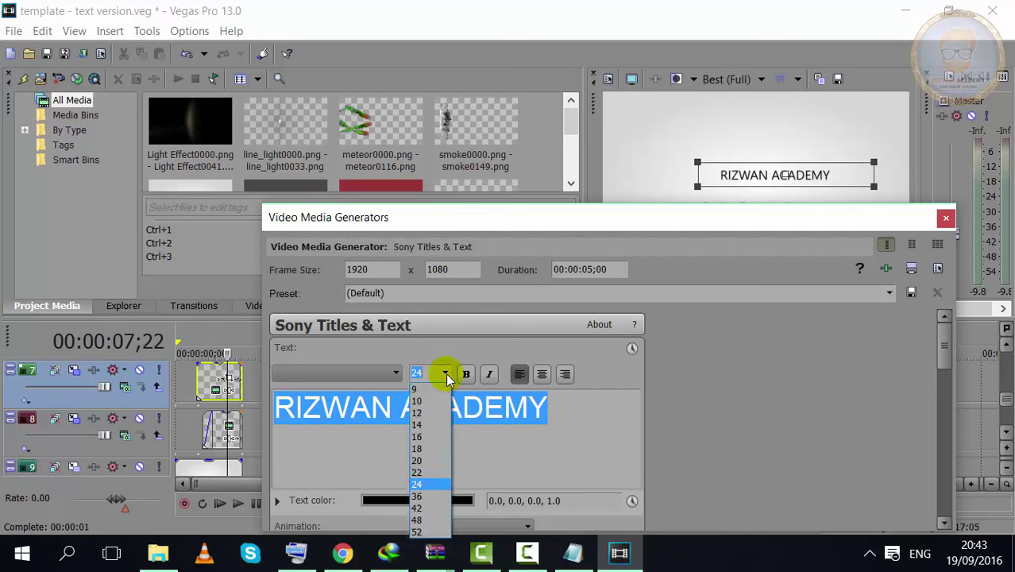
pyautogui.click(421, 498)
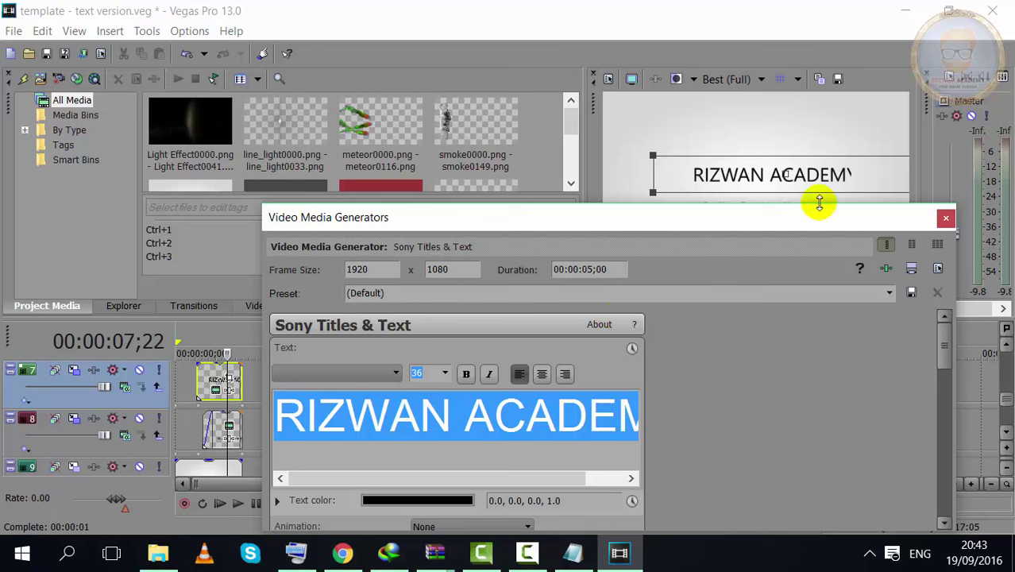
pyautogui.moveTo(834, 170)
pyautogui.mouseDown()
pyautogui.moveTo(819, 191)
pyautogui.moveTo(810, 180)
pyautogui.mouseUp()
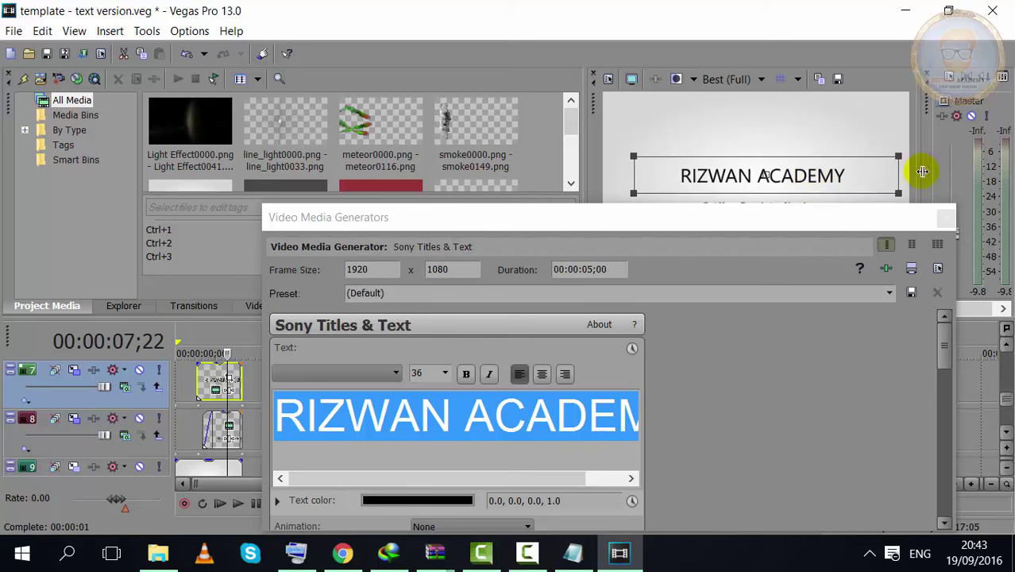
pyautogui.moveTo(784, 217); pyautogui.dragTo(576, 38)
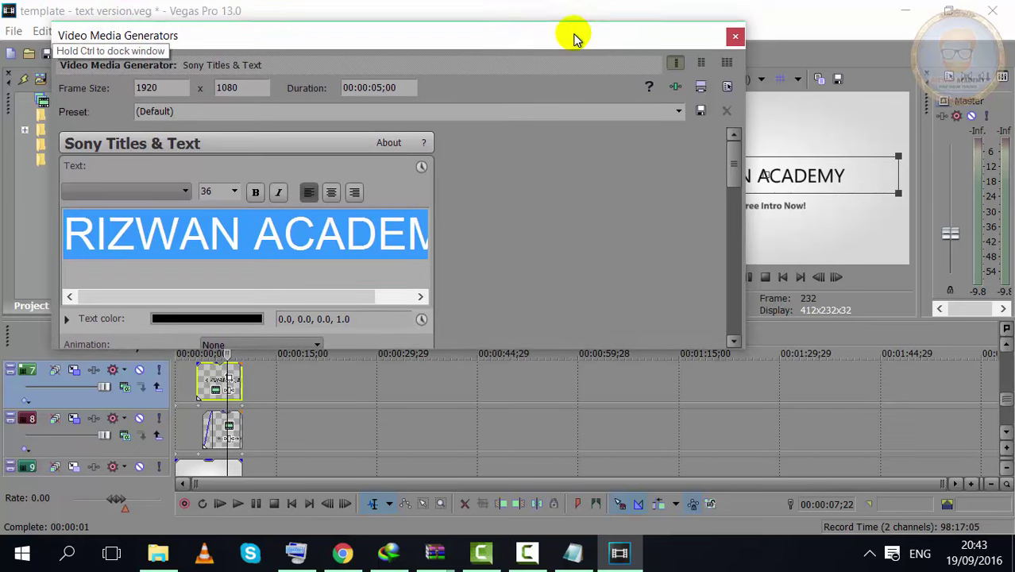
pyautogui.click(735, 37)
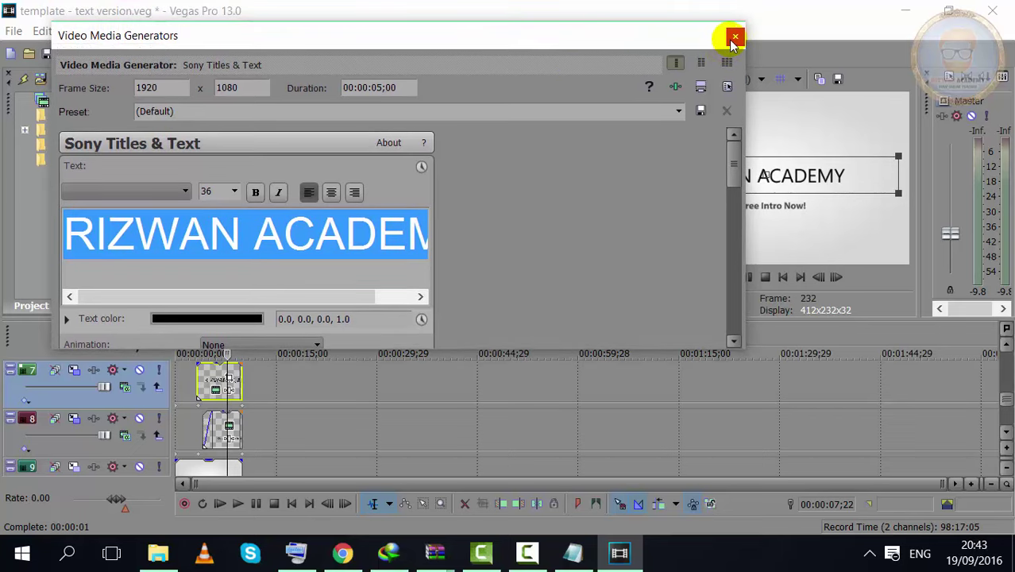
# Step: Replace the subtitle Get Your Free Intro Now! with YOUR TEACHER
pyautogui.click(229, 430)
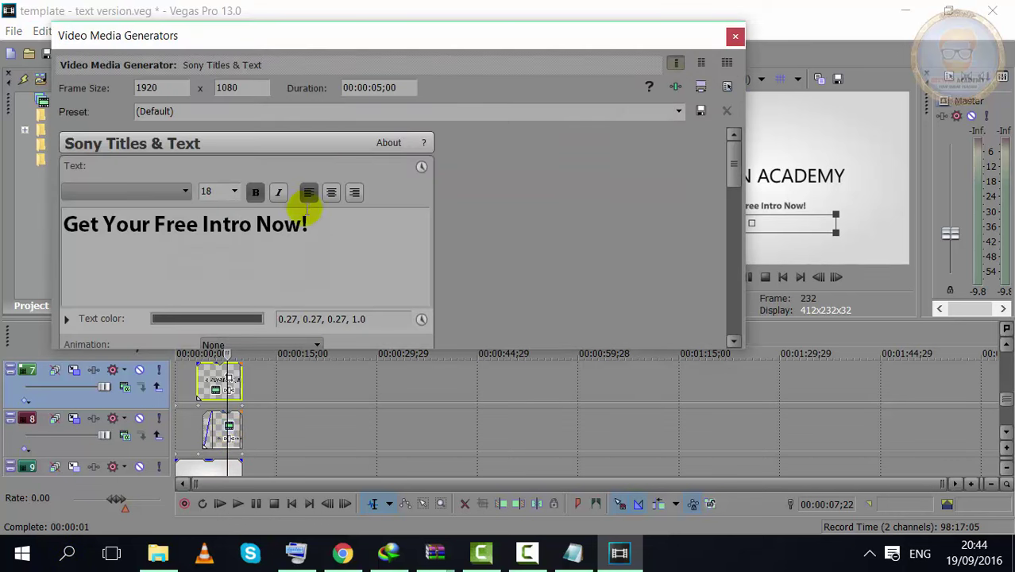
pyautogui.moveTo(312, 225); pyautogui.dragTo(3, 270)
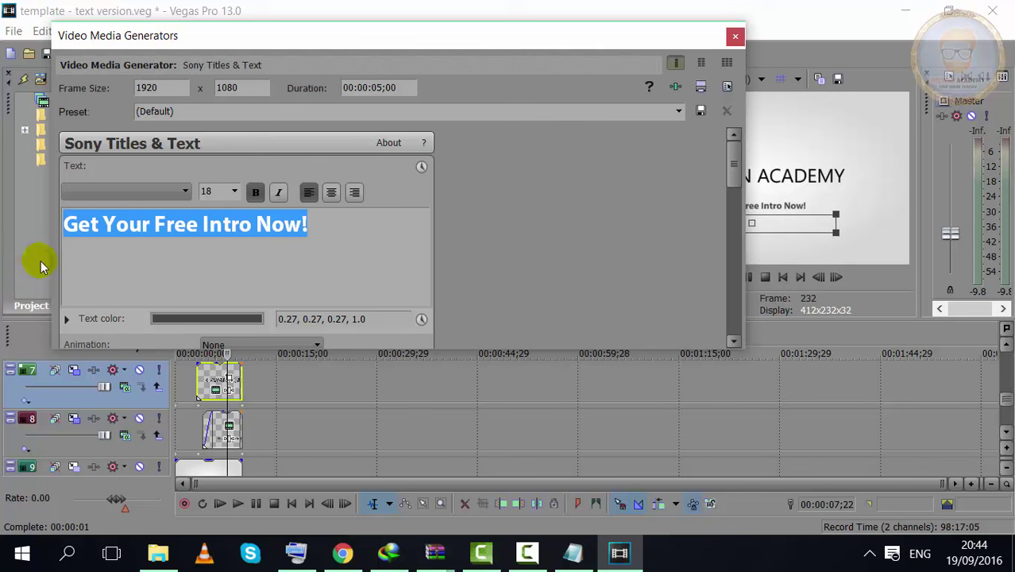
pyautogui.write('YOUR T')
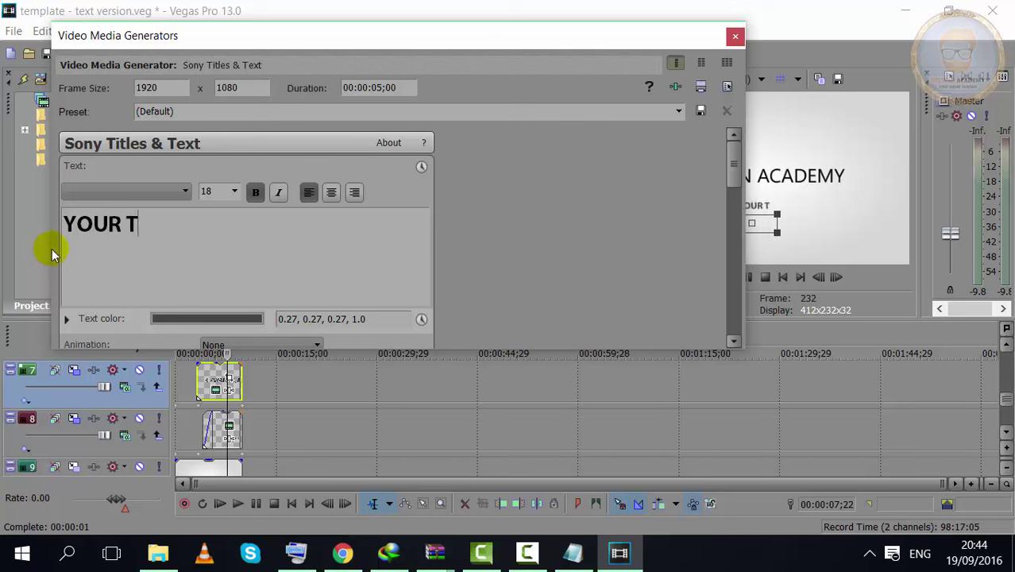
pyautogui.write('EAC')
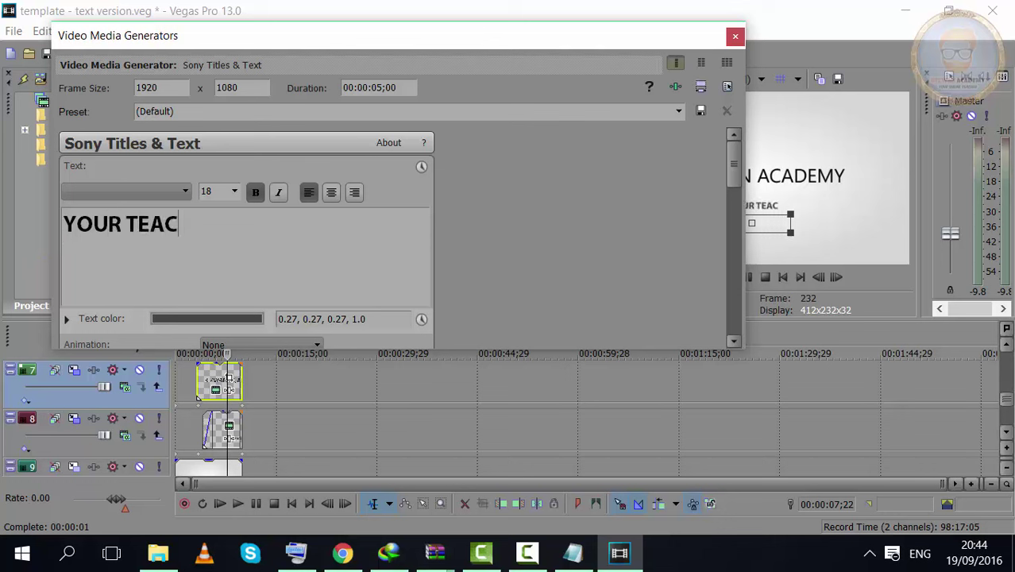
pyautogui.write('HER')
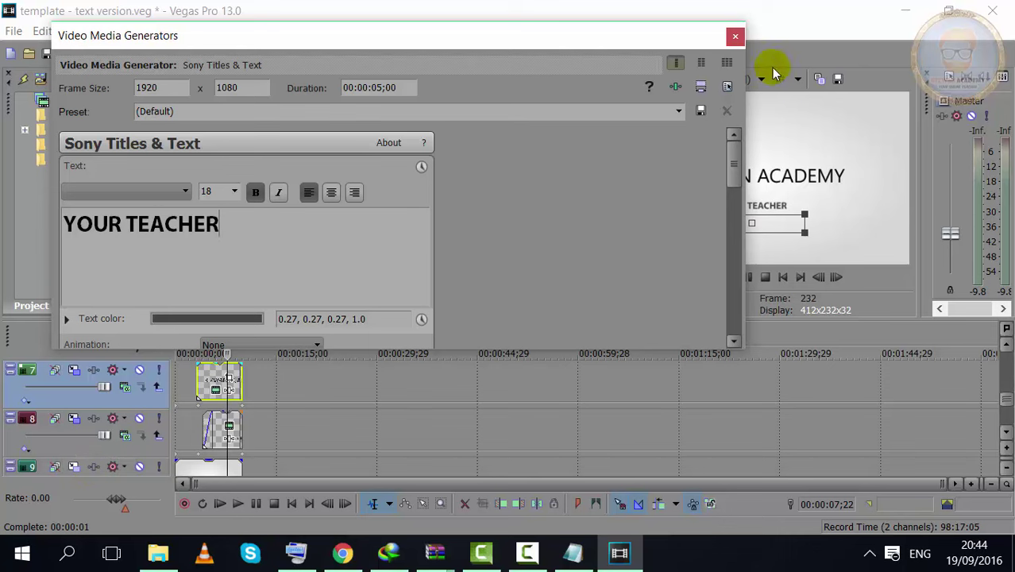
# Step: Position YOUR TEACHER just below RIZWAN ACADEMY and close the generator window
pyautogui.moveTo(676, 41)
pyautogui.mouseDown()
pyautogui.moveTo(779, 288)
pyautogui.moveTo(768, 269)
pyautogui.mouseUp()
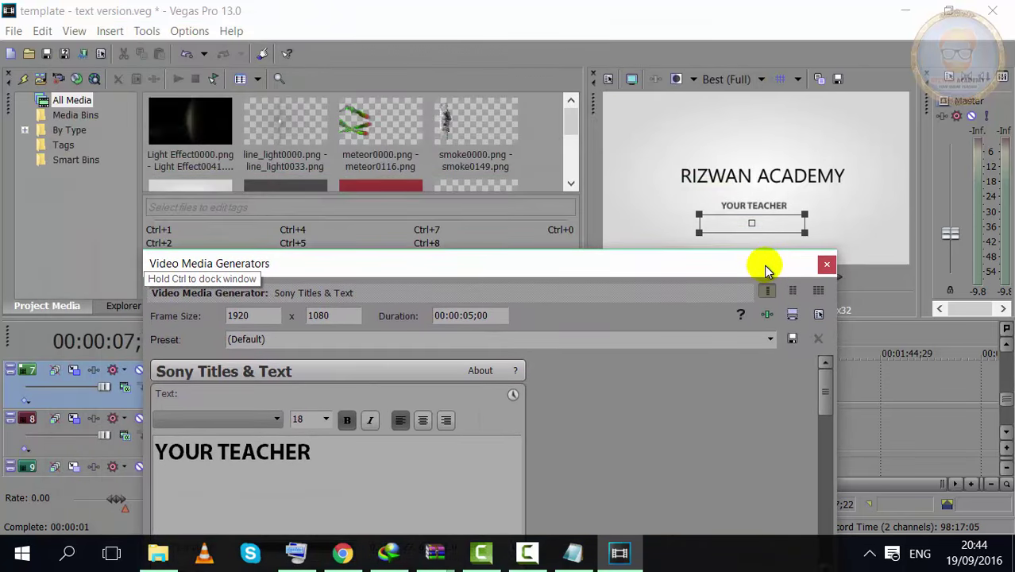
pyautogui.click(764, 230)
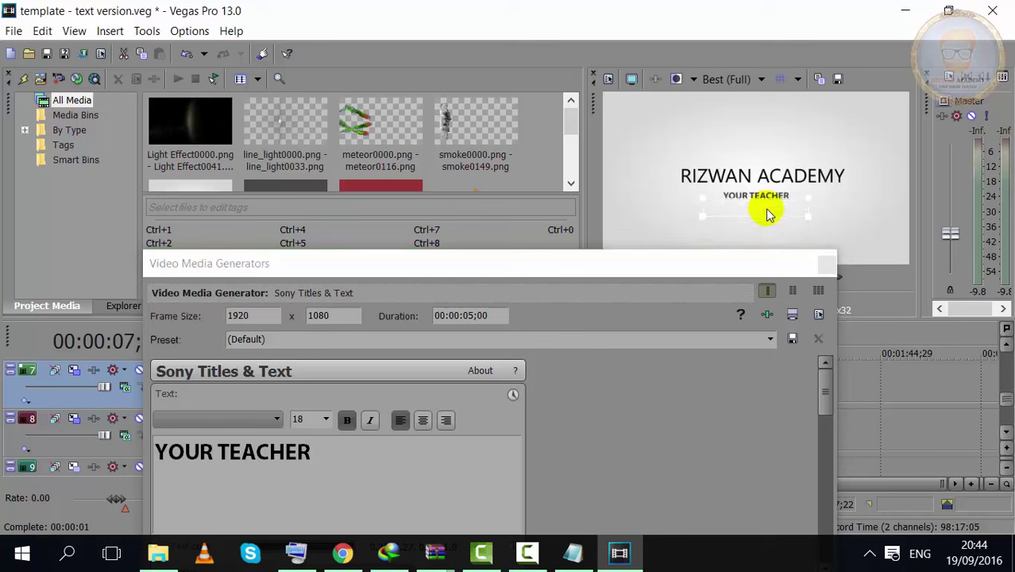
pyautogui.moveTo(772, 219); pyautogui.dragTo(777, 222)
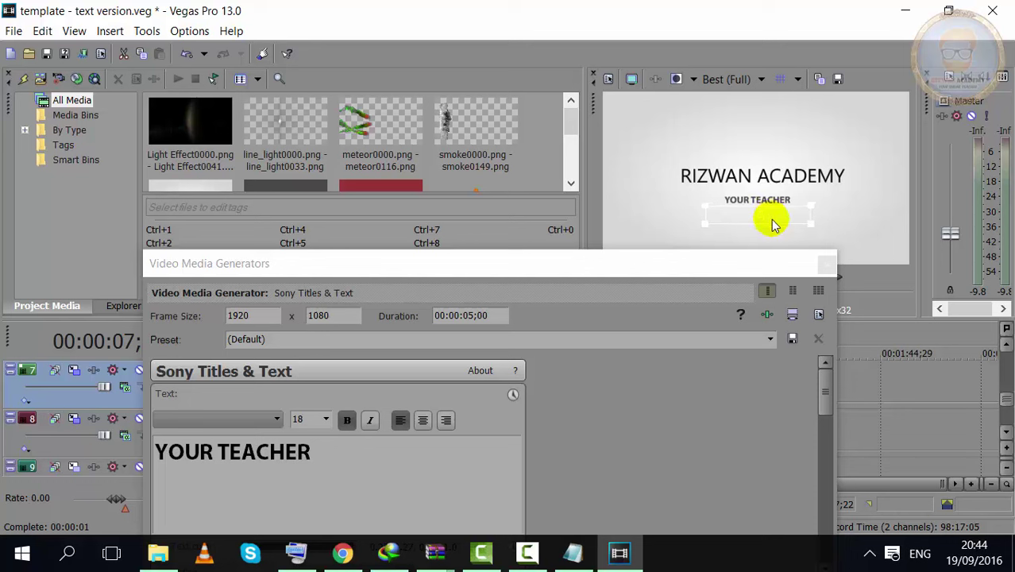
pyautogui.moveTo(775, 225); pyautogui.dragTo(768, 226)
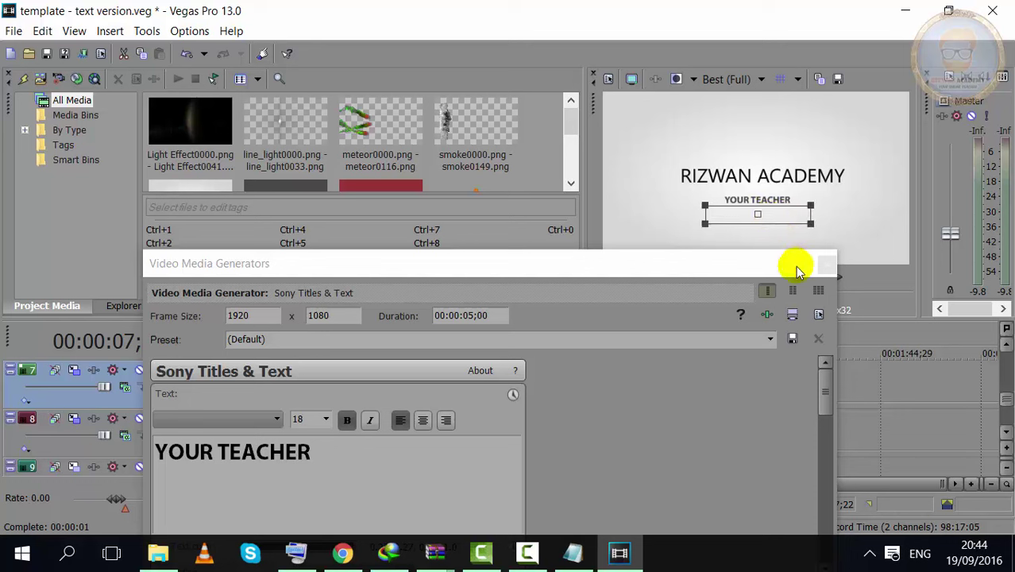
pyautogui.click(765, 226)
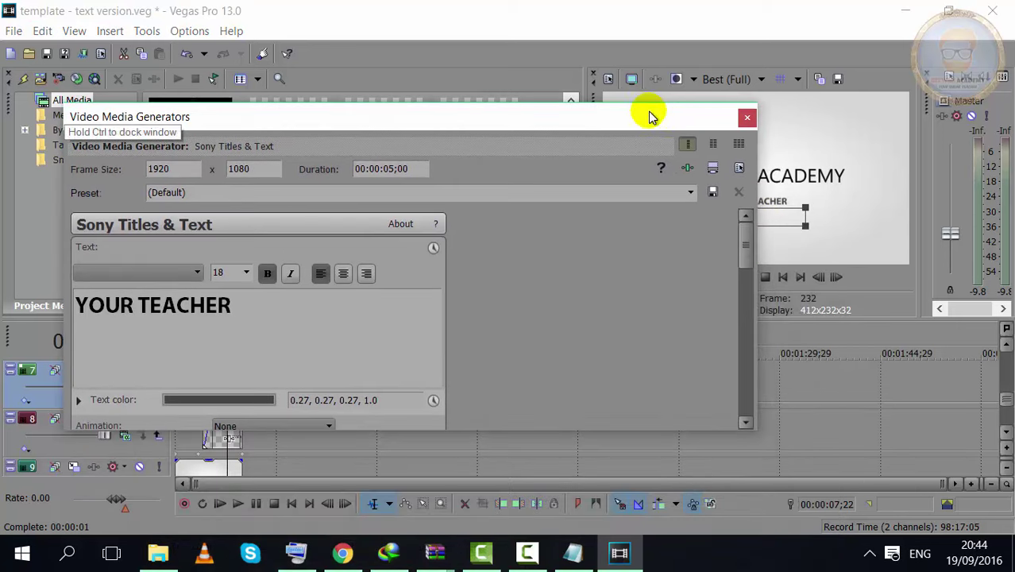
pyautogui.moveTo(732, 262); pyautogui.dragTo(650, 114)
pyautogui.click(745, 115)
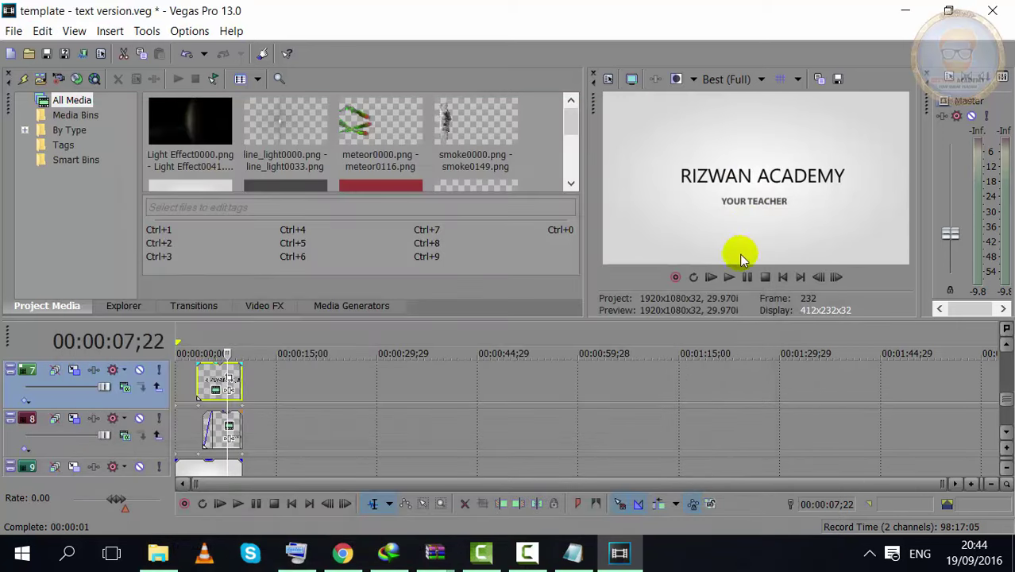
# Step: Preview the RIZWAN ACADEMY intro from an earlier point, then quit Vegas Pro without saving
pyautogui.moveTo(230, 353); pyautogui.dragTo(181, 353)
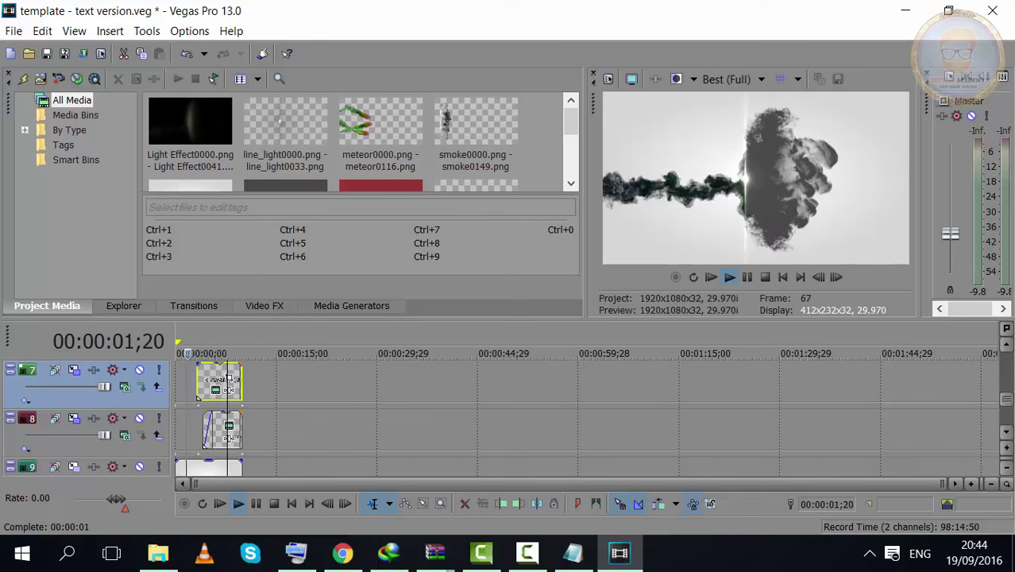
pyautogui.click(729, 276)
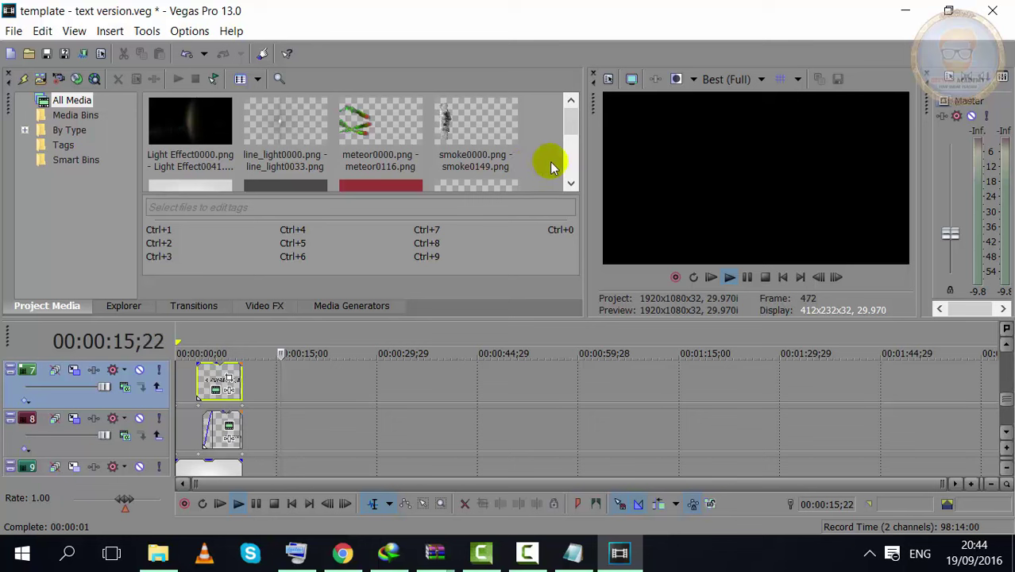
pyautogui.click(747, 278)
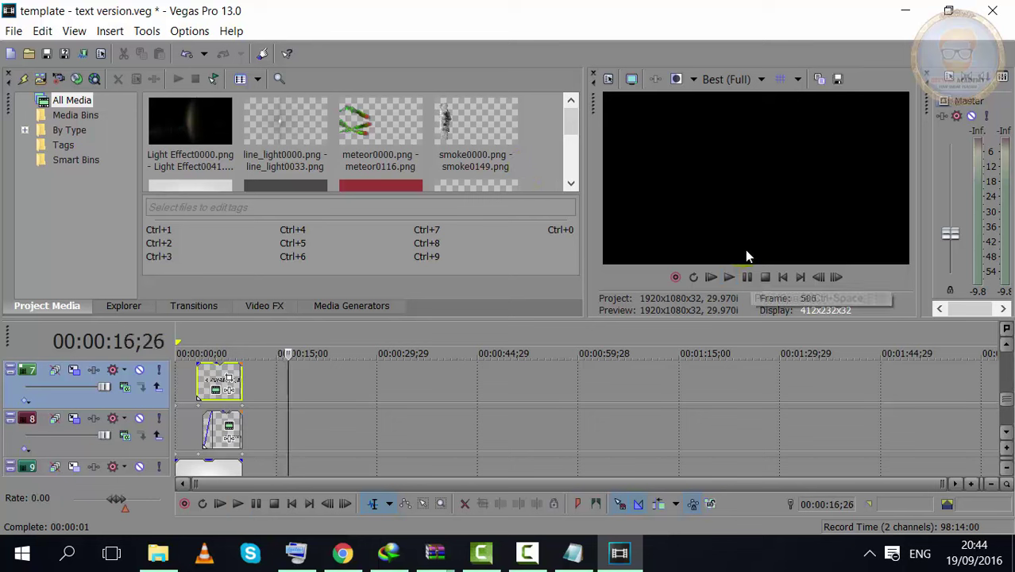
pyautogui.click(995, 11)
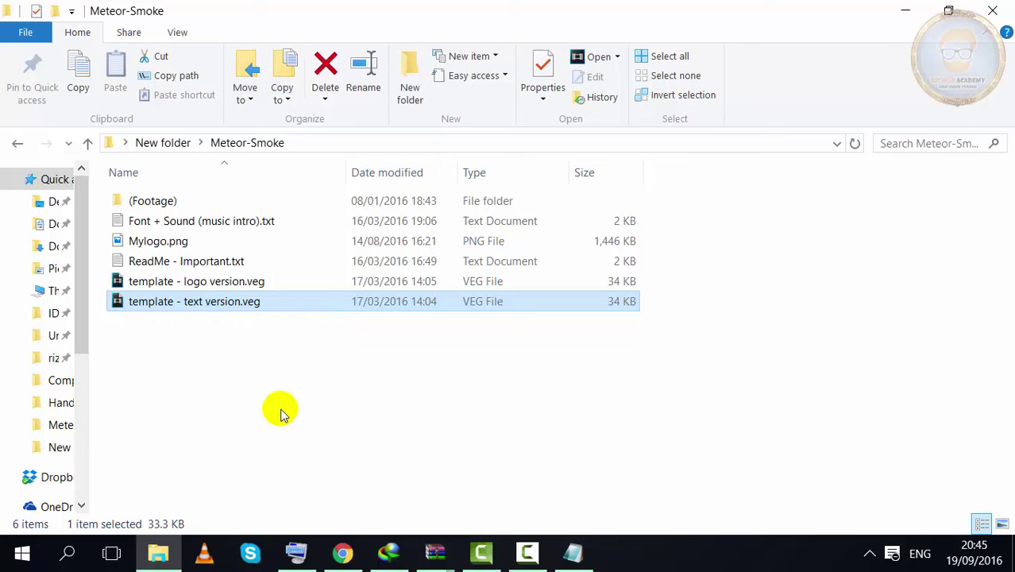
# Step: Go up to New folder and briefly play the rendered Untitl.mp4 in VLC, then close it
pyautogui.click(16, 143)
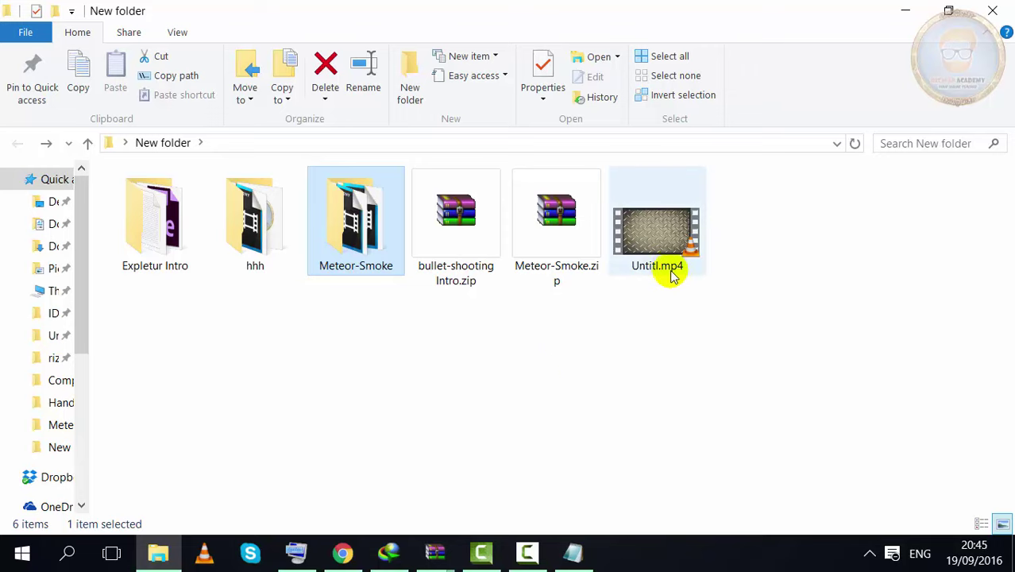
pyautogui.doubleClick(641, 268)
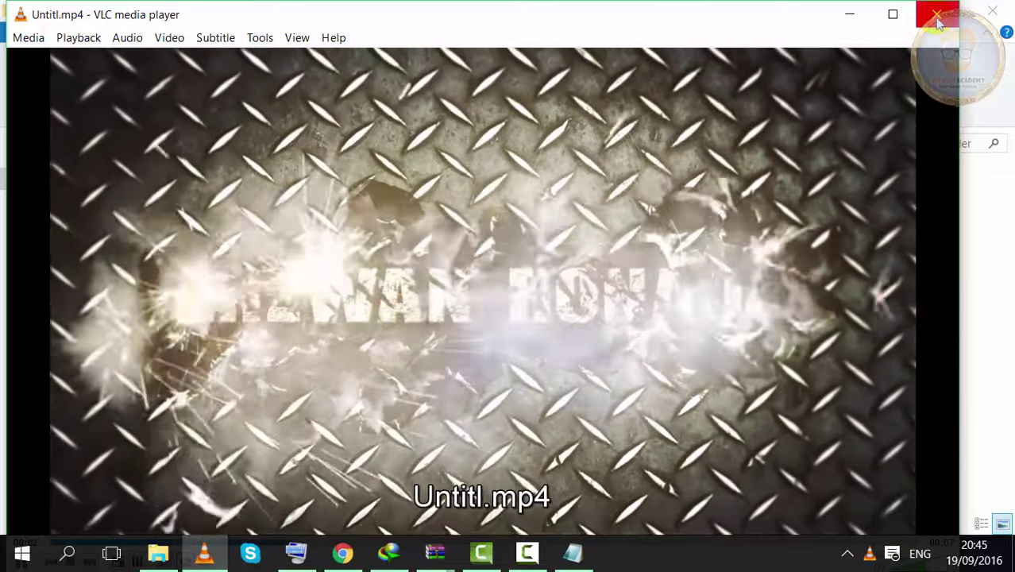
pyautogui.click(936, 14)
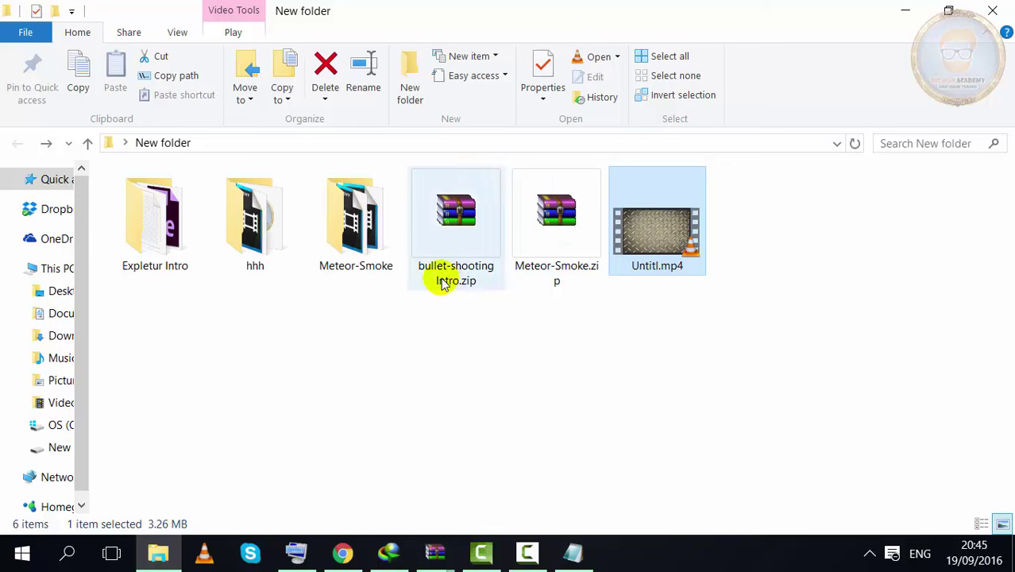
# Step: Browse the Meteor Smoke Intro and Sony Vegas intro template pages in Chrome, then minimize it
pyautogui.click(342, 556)
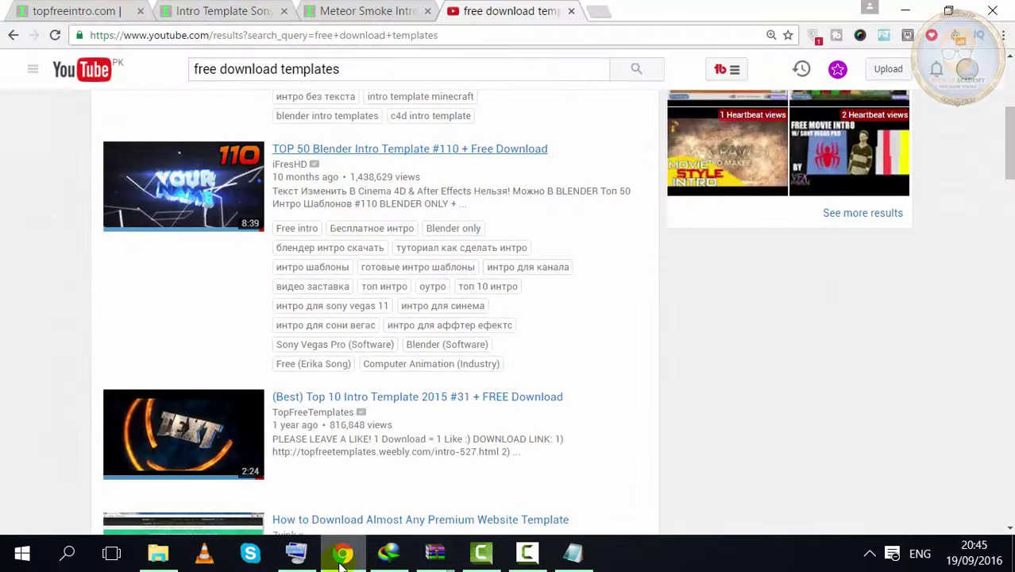
pyautogui.click(354, 10)
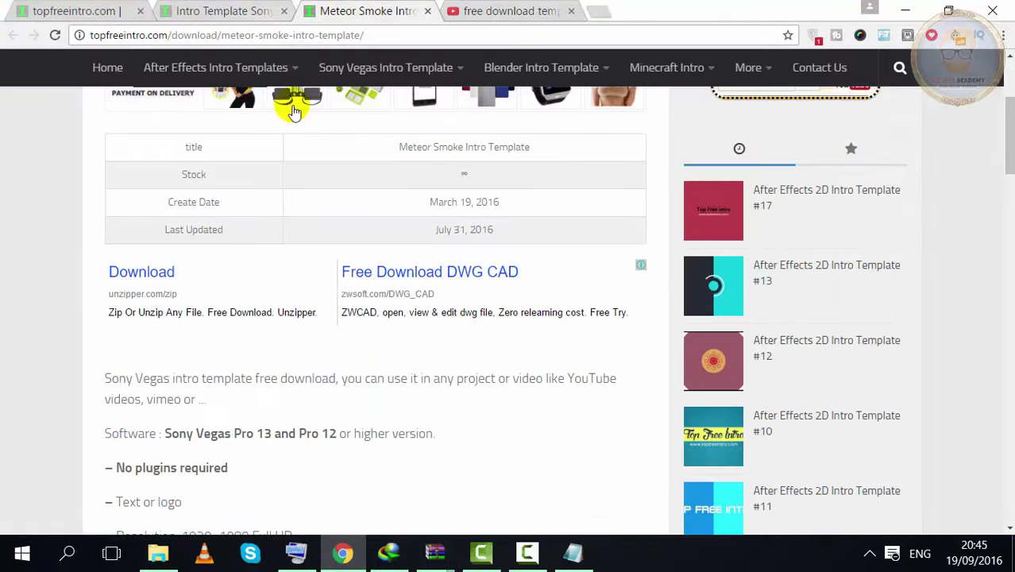
pyautogui.scroll(2, 666, 305)
pyautogui.scroll(1, 668, 294)
pyautogui.scroll(-1, 663, 239)
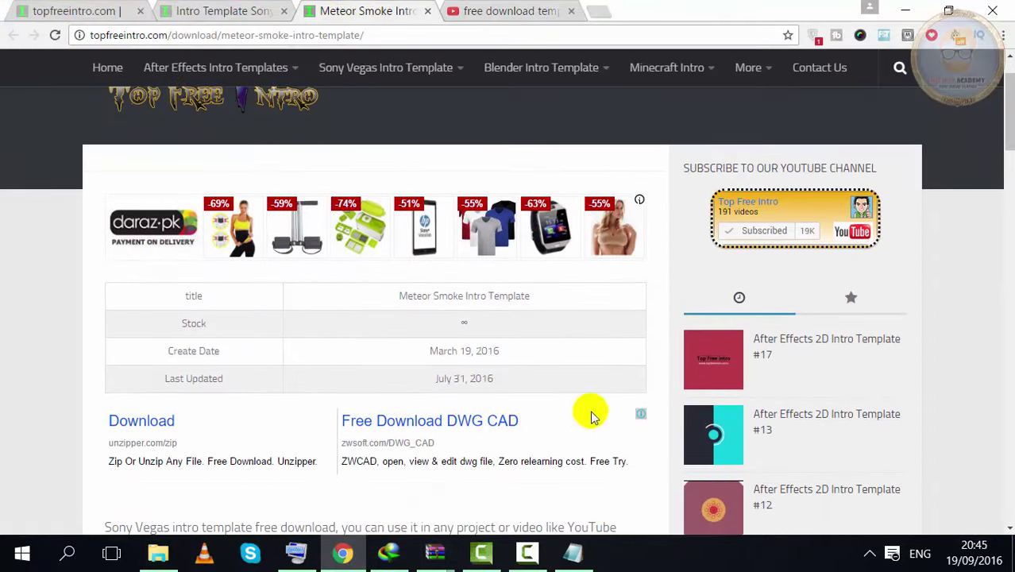
pyautogui.click(246, 16)
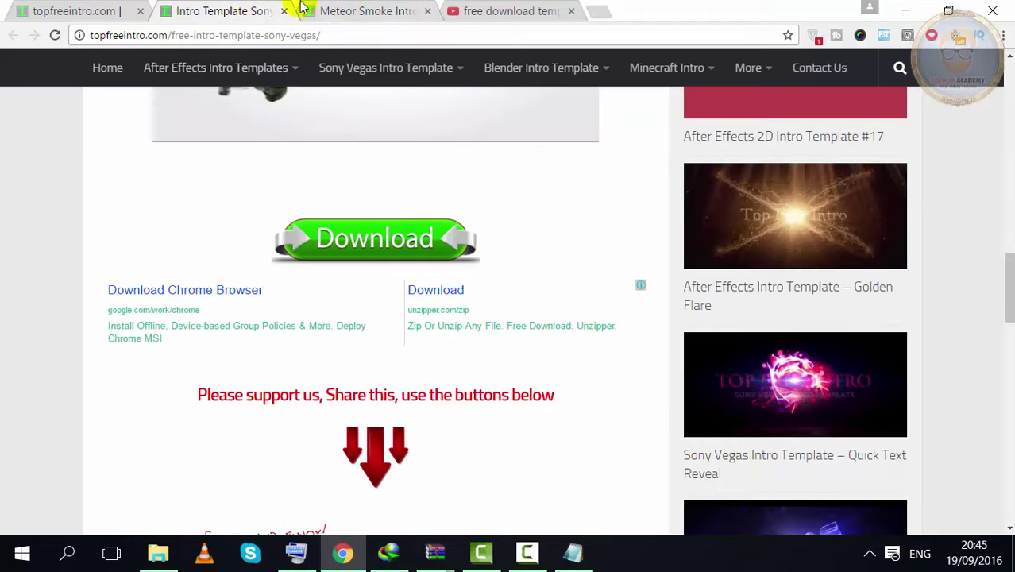
pyautogui.click(906, 10)
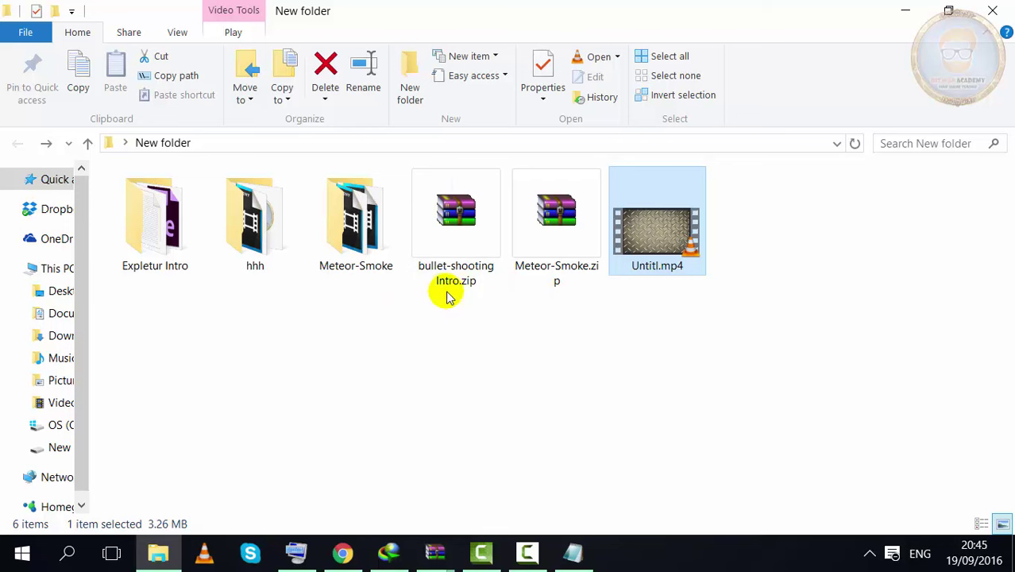
# Step: Open bullet-shooting Intro.zip in WinRAR and drag the bullet-shooting folder out into New folder
pyautogui.click(474, 244)
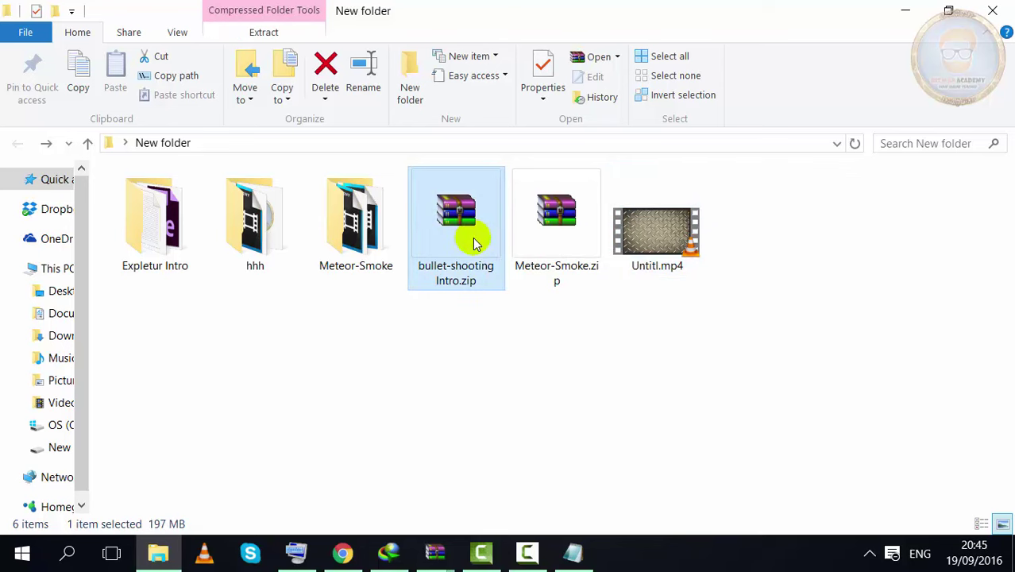
pyautogui.doubleClick(470, 238)
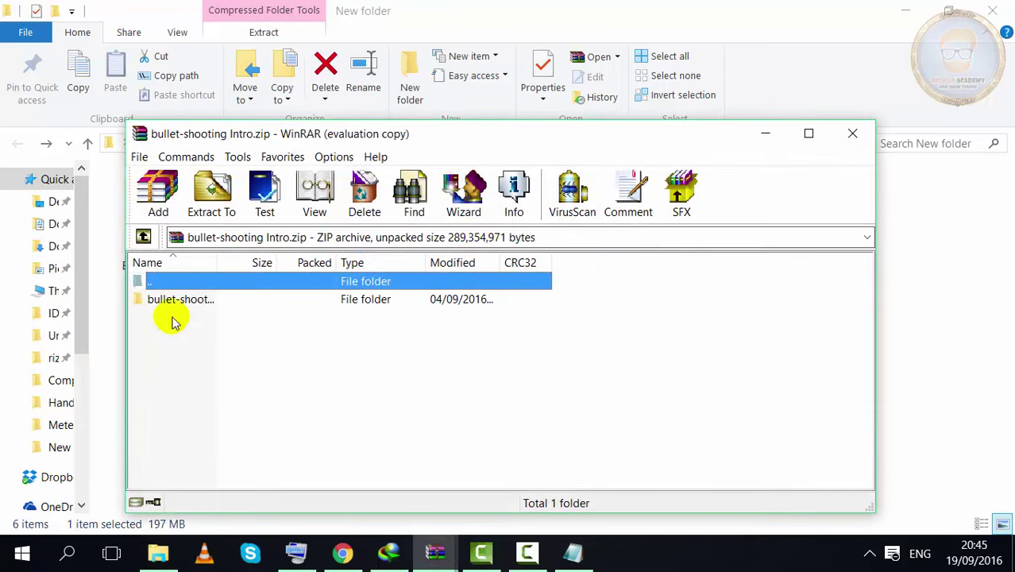
pyautogui.click(178, 306)
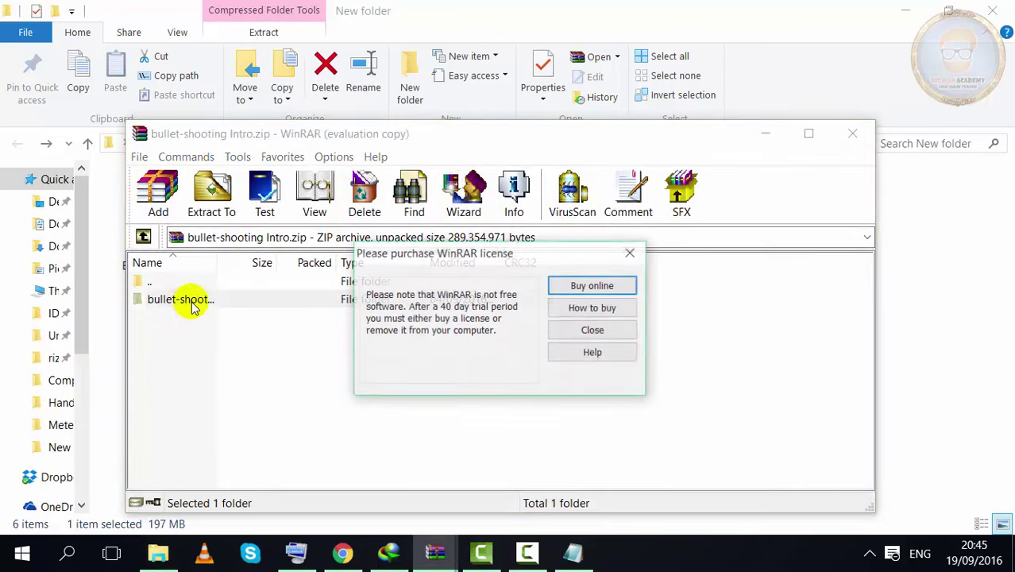
pyautogui.click(627, 249)
pyautogui.click(156, 336)
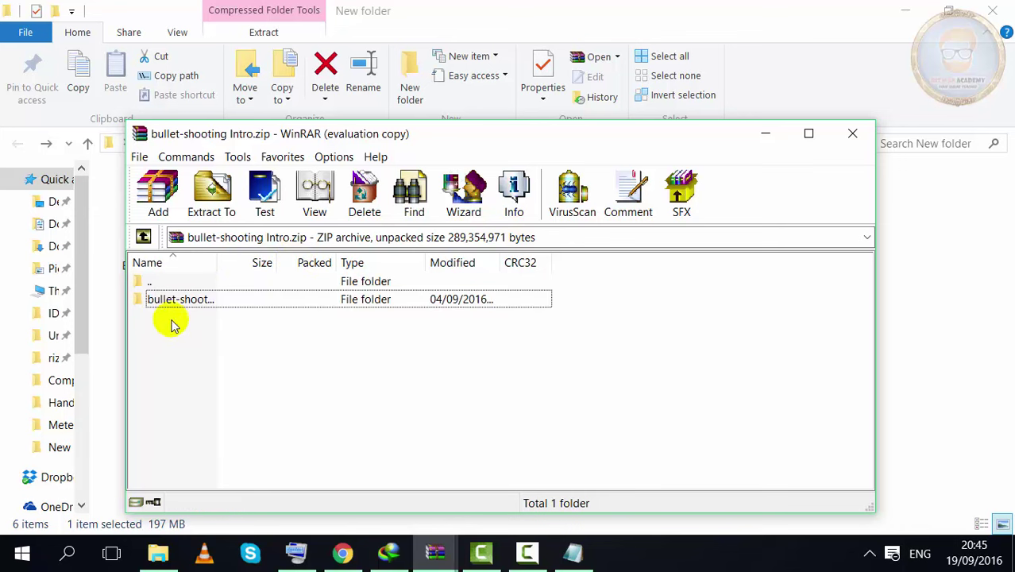
pyautogui.moveTo(164, 305); pyautogui.dragTo(923, 290)
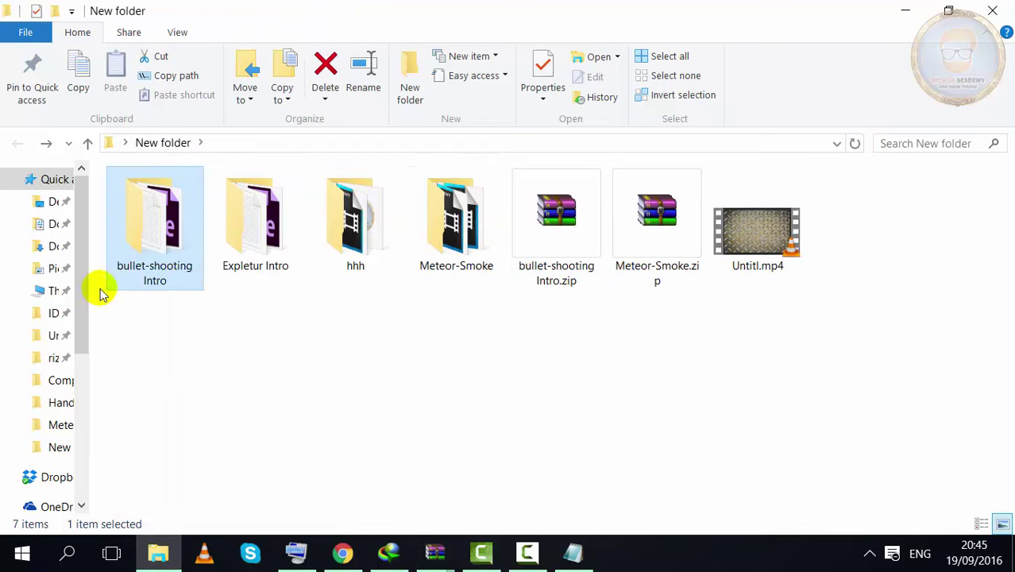
pyautogui.doubleClick(158, 238)
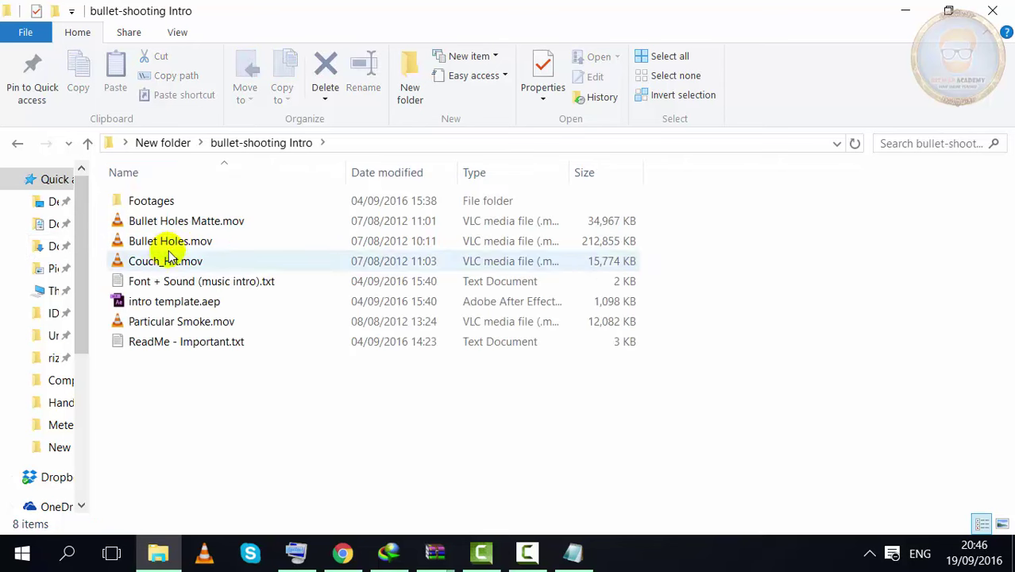
pyautogui.doubleClick(238, 282)
pyautogui.scroll(-2, 433, 298)
pyautogui.scroll(-6, 445, 317)
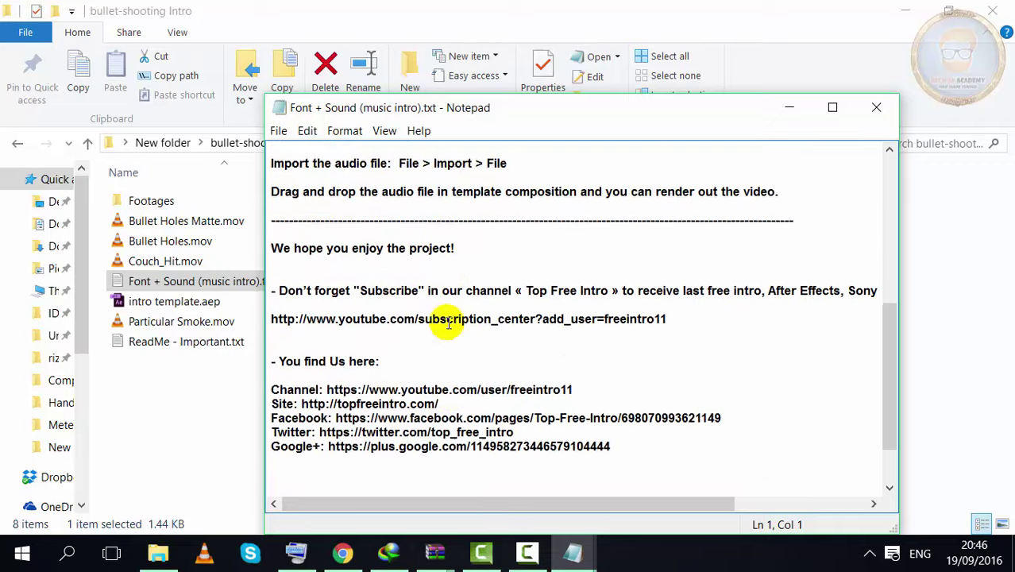
pyautogui.scroll(-2, 449, 319)
pyautogui.scroll(1, 453, 322)
pyautogui.scroll(4, 455, 316)
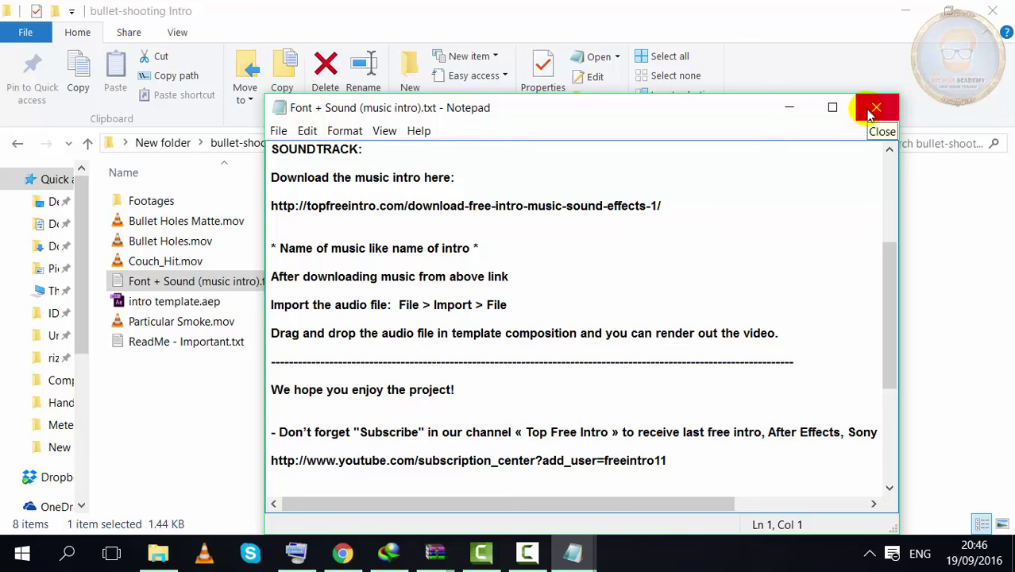
pyautogui.click(874, 111)
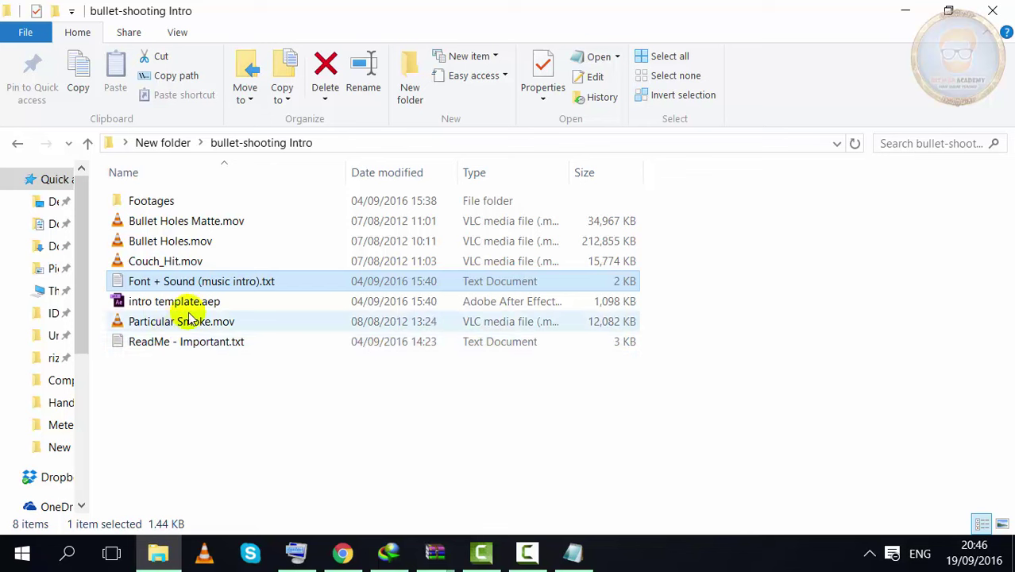
pyautogui.click(18, 142)
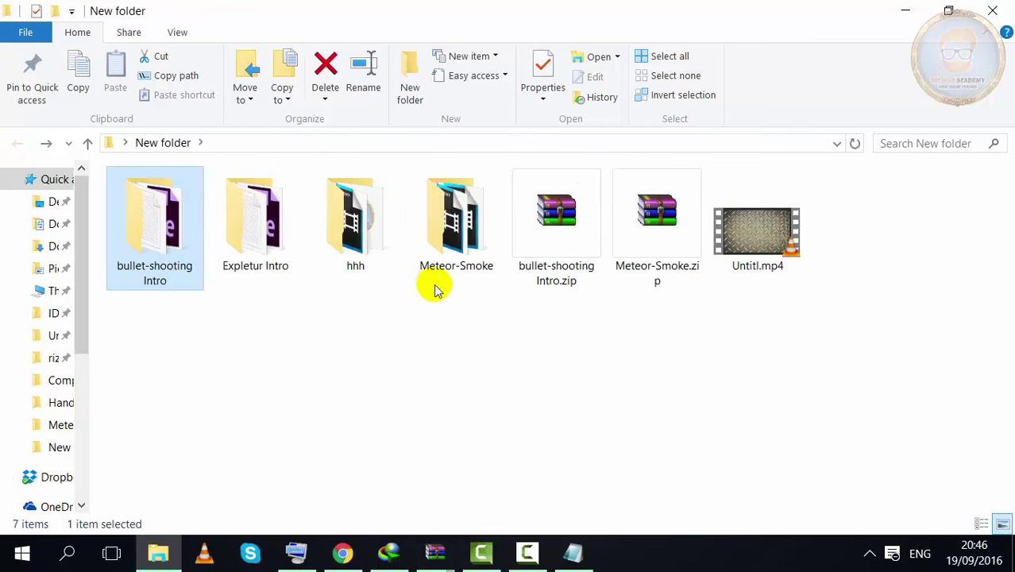
pyautogui.click(474, 269)
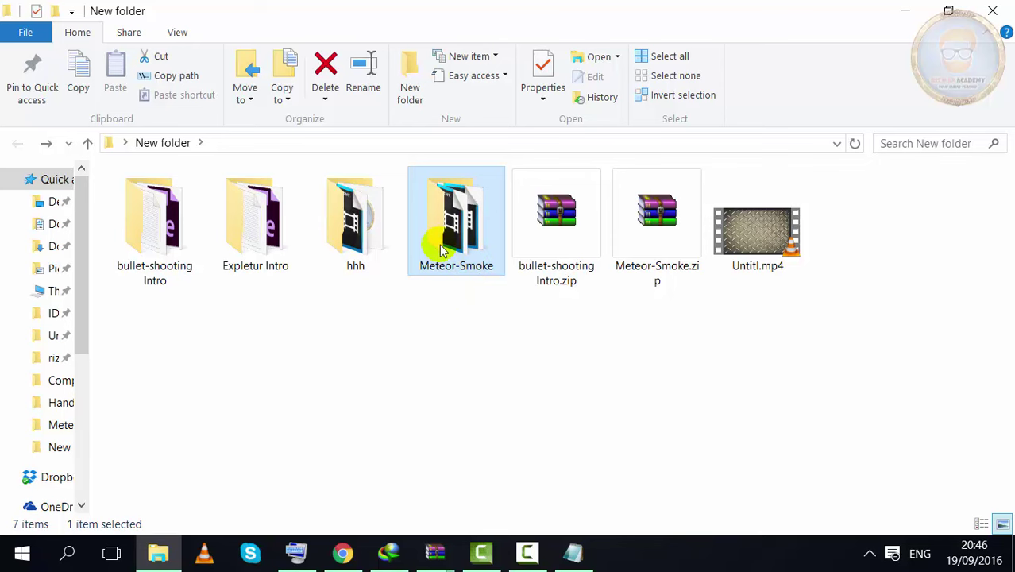
pyautogui.doubleClick(439, 247)
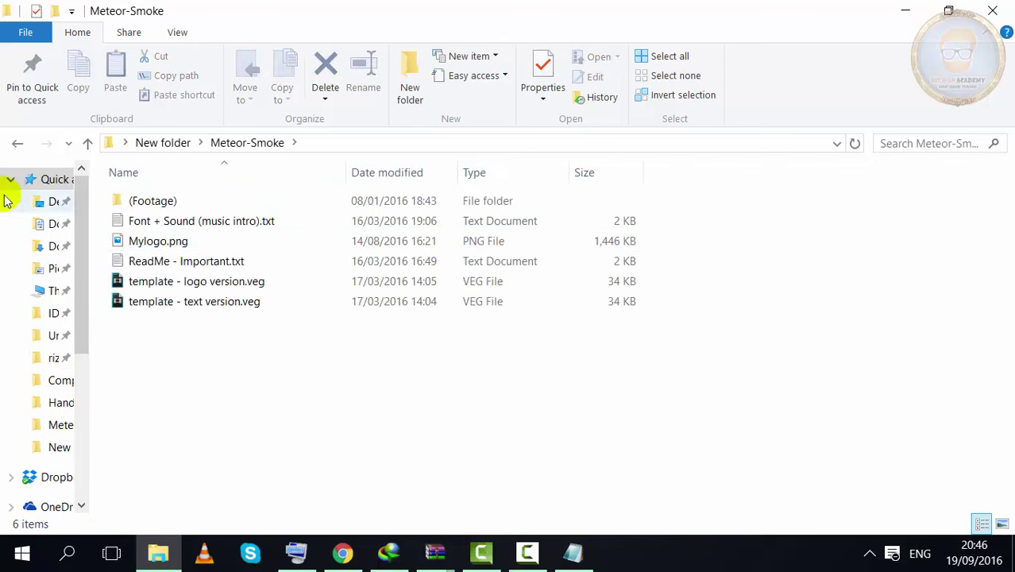
pyautogui.click(12, 143)
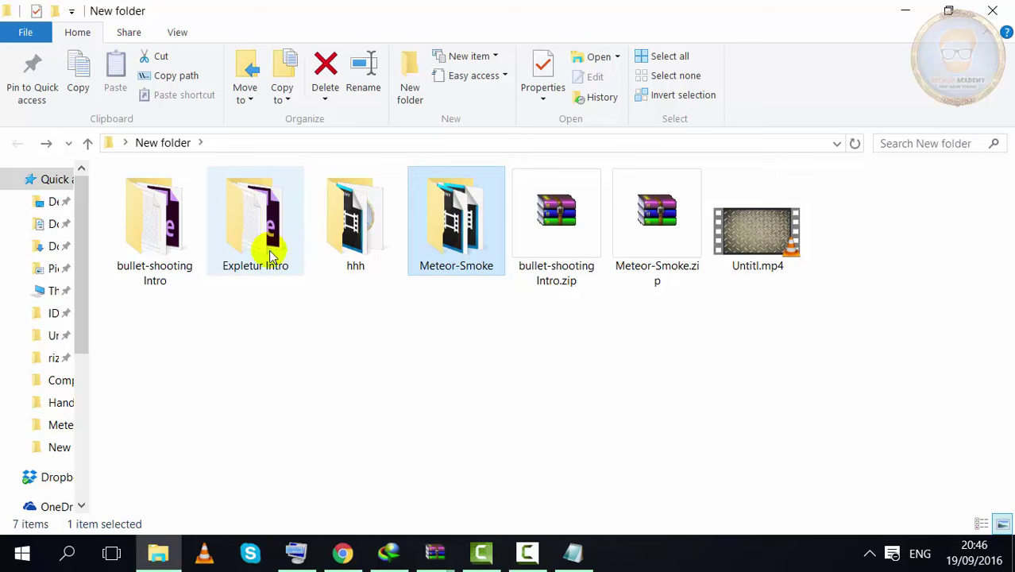
pyautogui.click(151, 254)
pyautogui.doubleClick(151, 254)
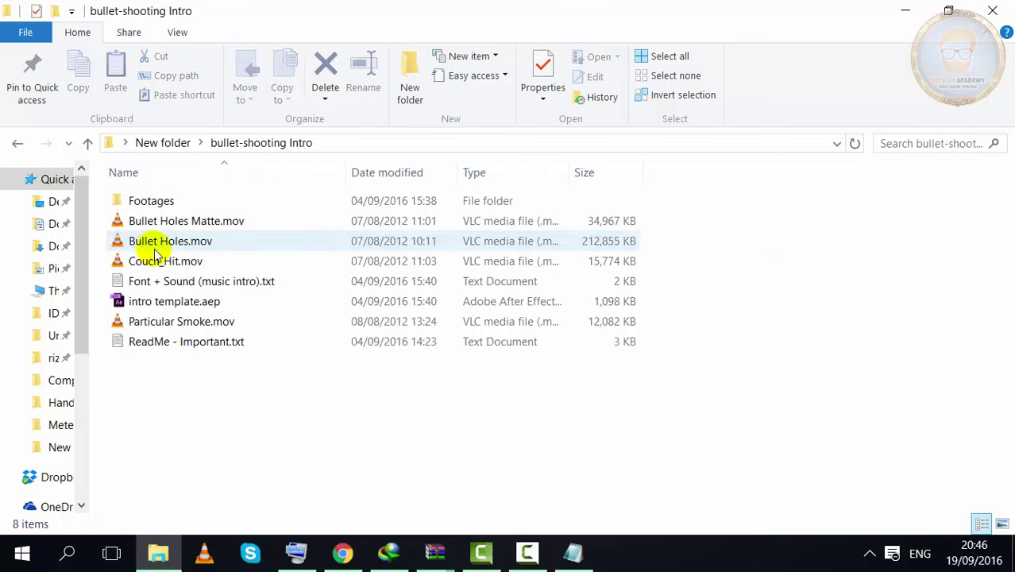
pyautogui.click(198, 304)
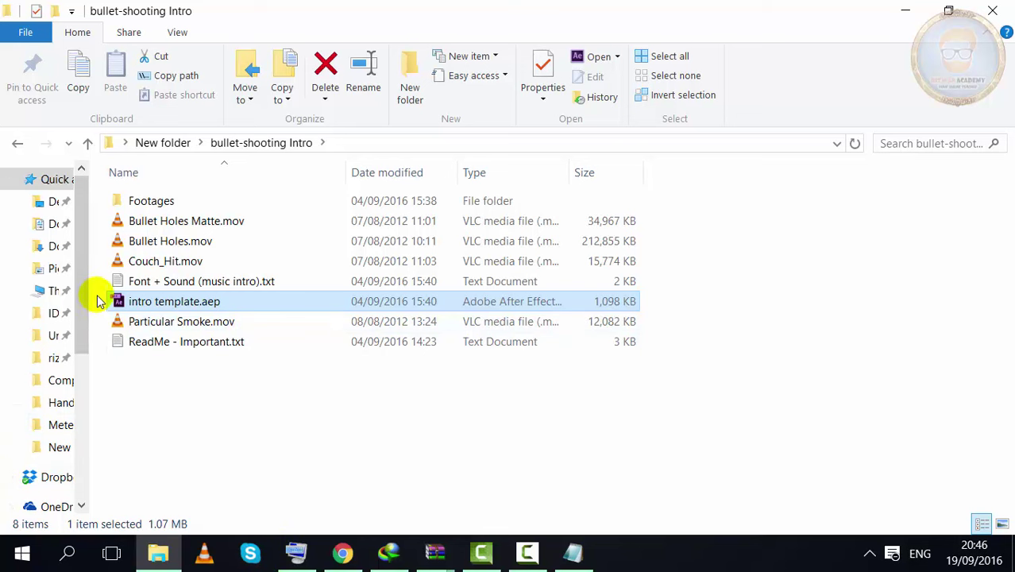
pyautogui.moveTo(101, 300); pyautogui.dragTo(664, 307)
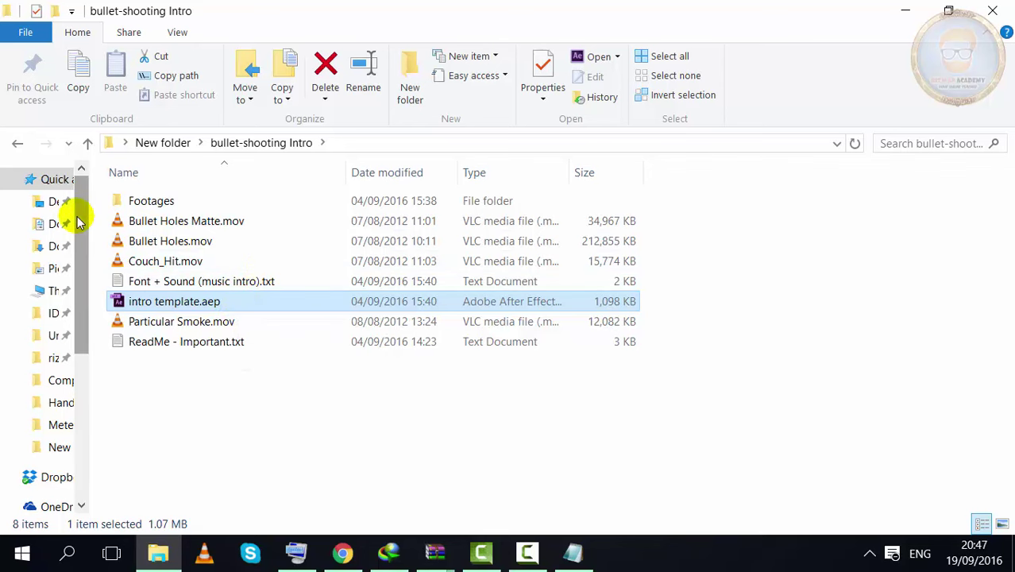
pyautogui.click(18, 147)
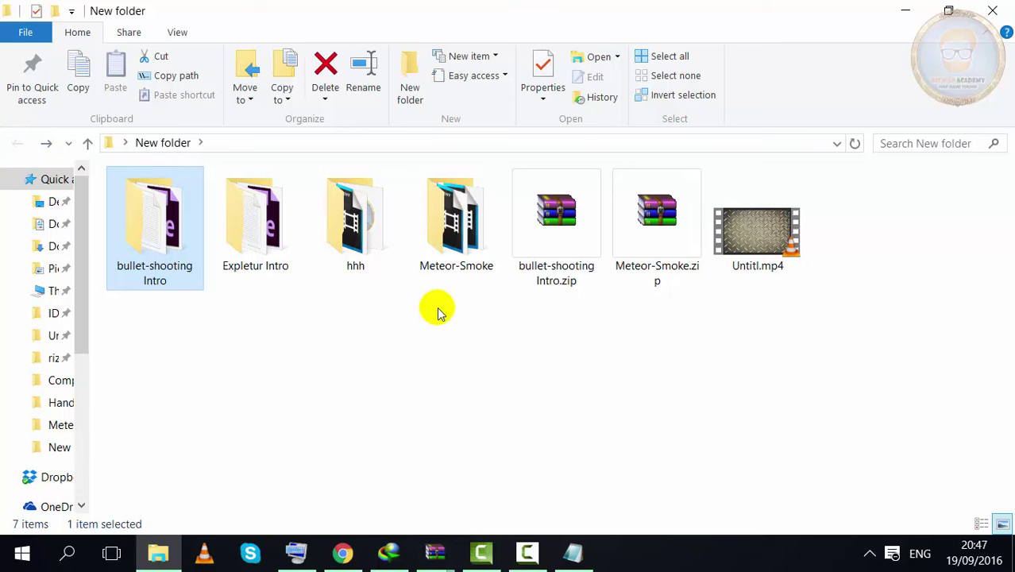
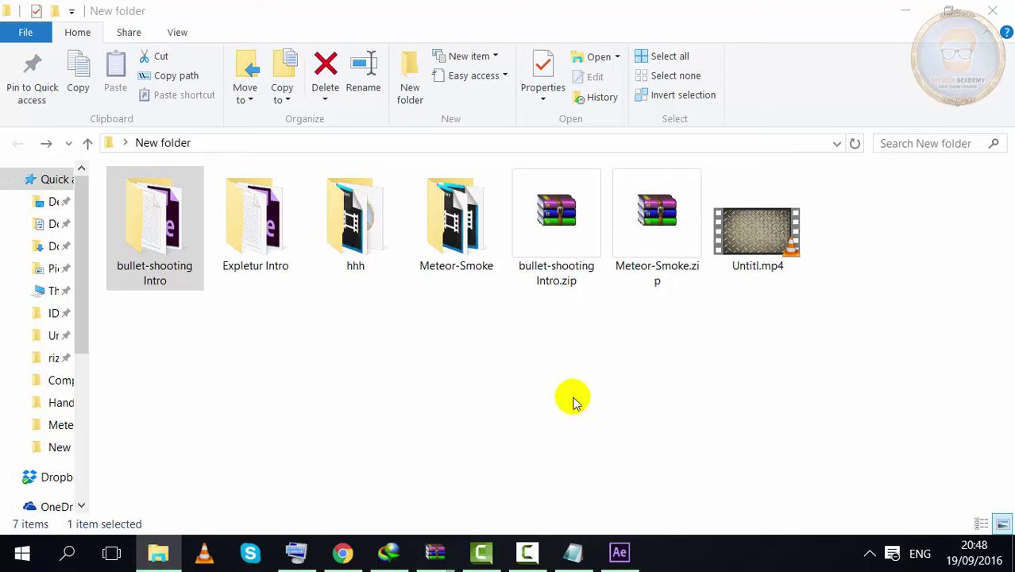
# Step: Bring the After Effects window with the intro template project to the front
pyautogui.click(622, 558)
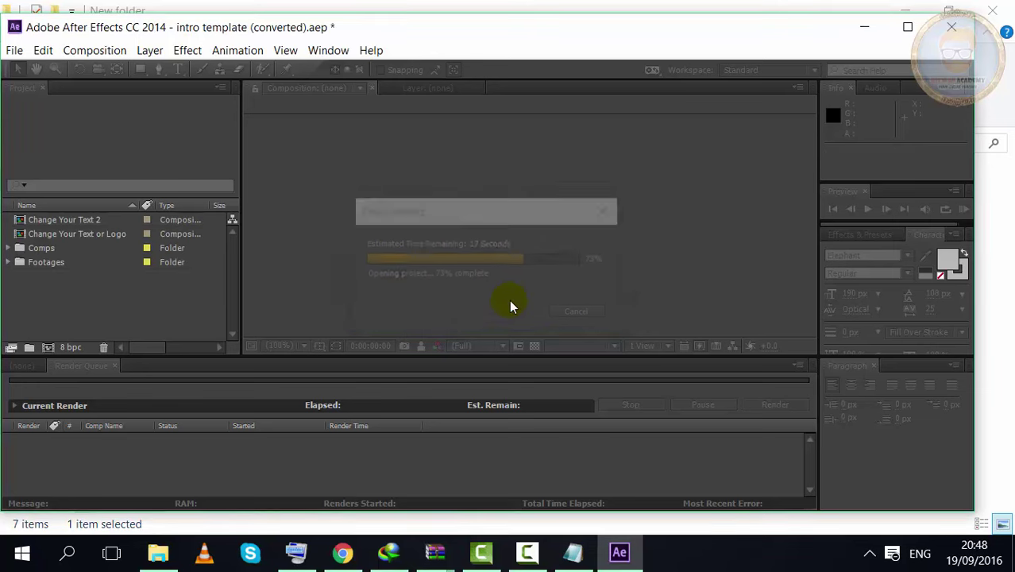
# Step: Maximize After Effects, open Change Your Text or Logo, and nudge the title slightly lower
pyautogui.click(907, 27)
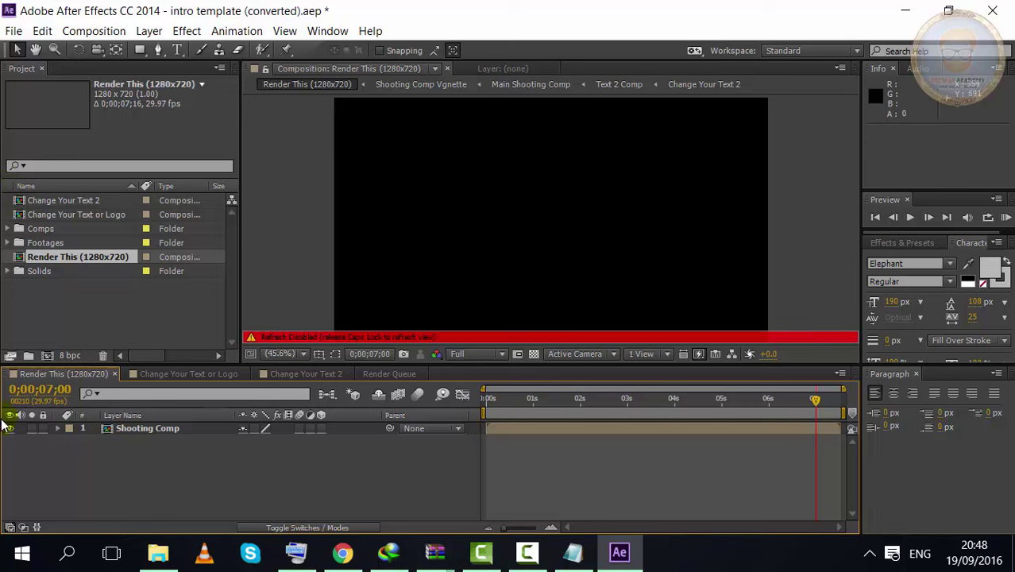
pyautogui.press('capslock')
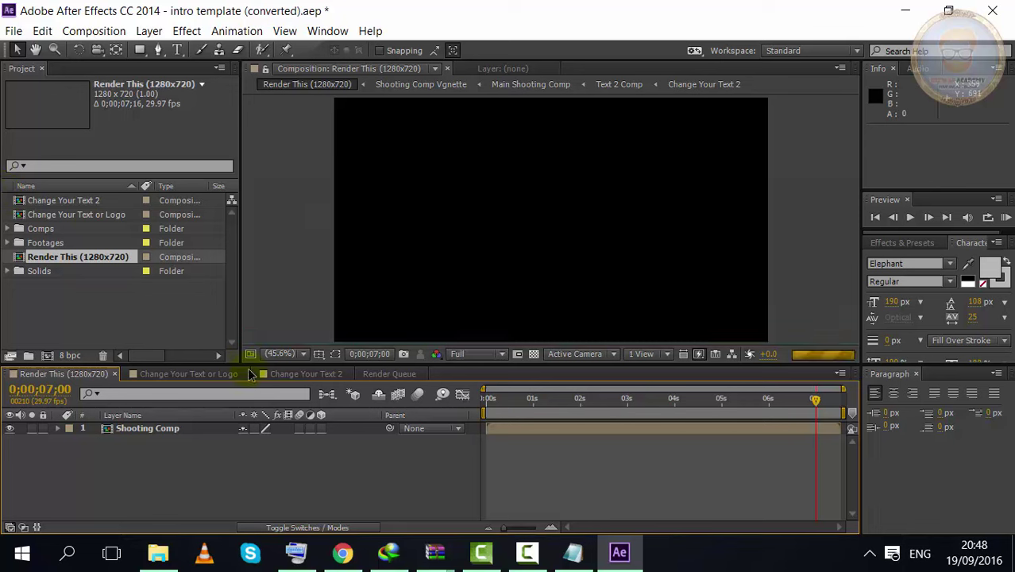
pyautogui.click(182, 373)
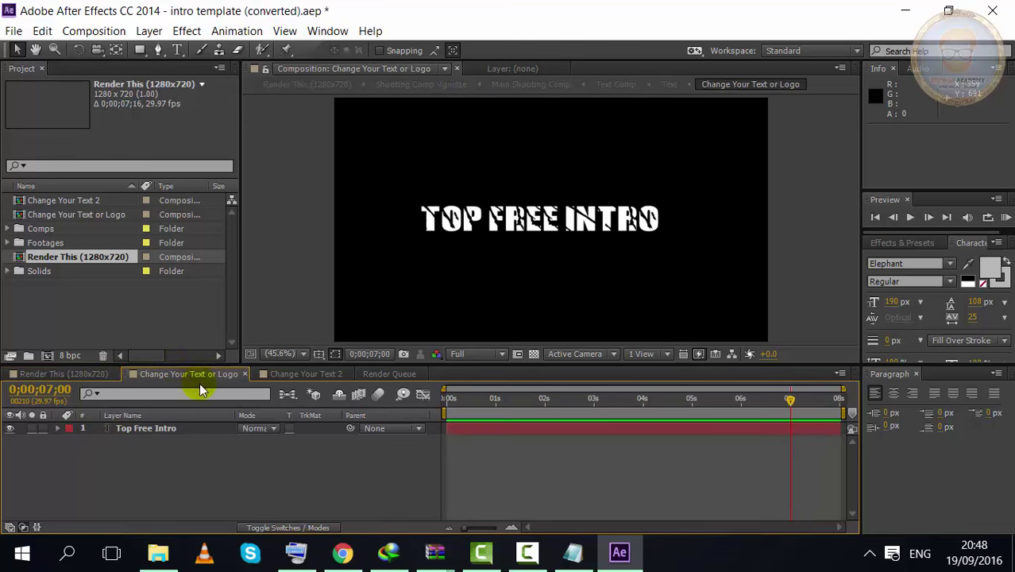
pyautogui.click(650, 221)
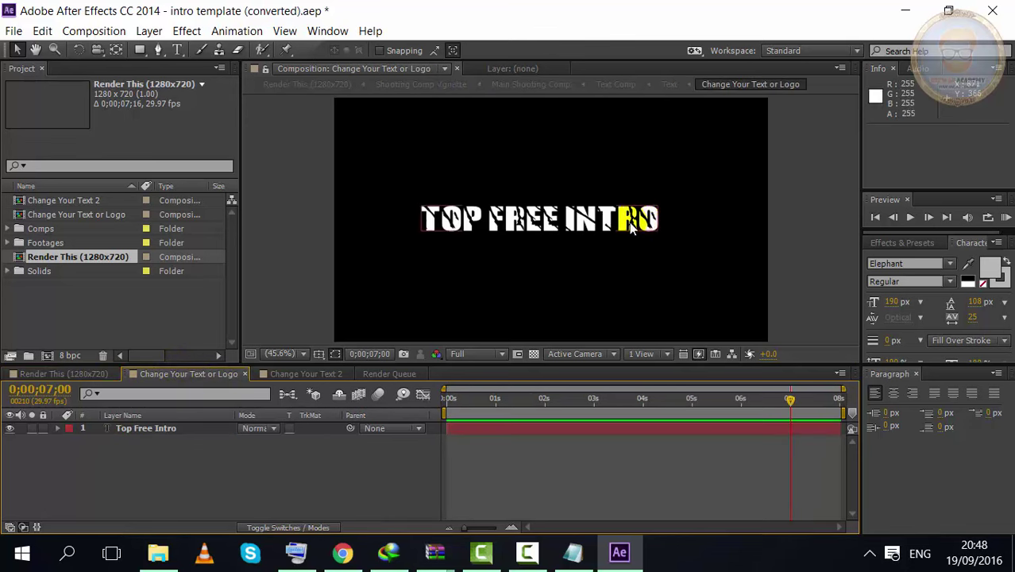
pyautogui.press('Escape')
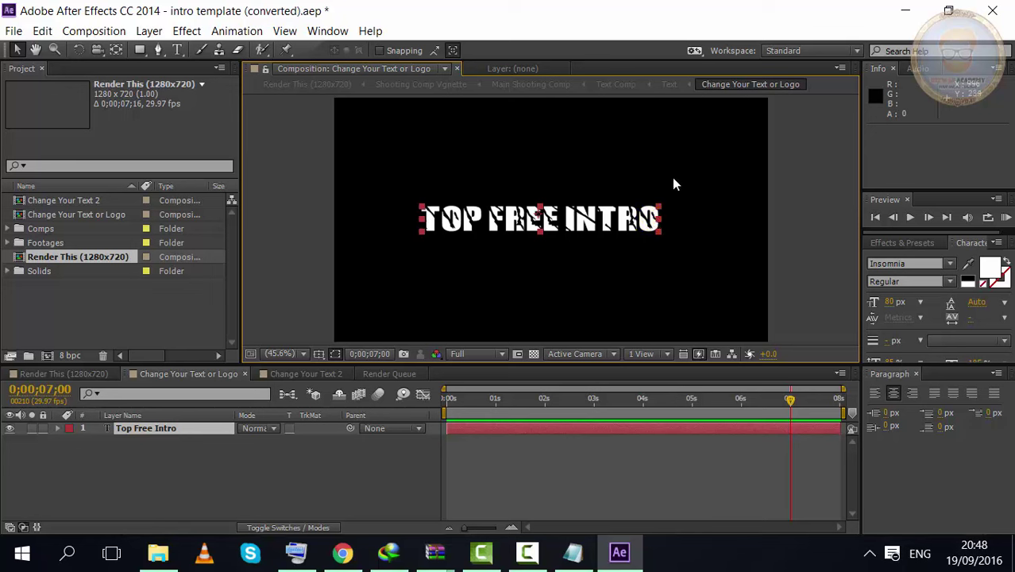
pyautogui.click(650, 221)
pyautogui.moveTo(646, 215); pyautogui.dragTo(645, 219)
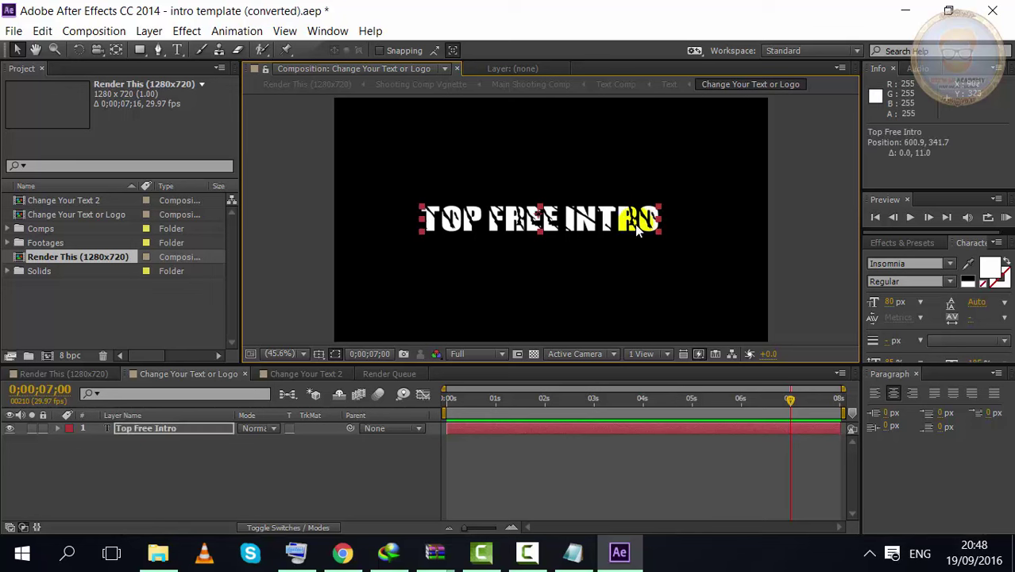
pyautogui.moveTo(605, 223); pyautogui.dragTo(608, 223)
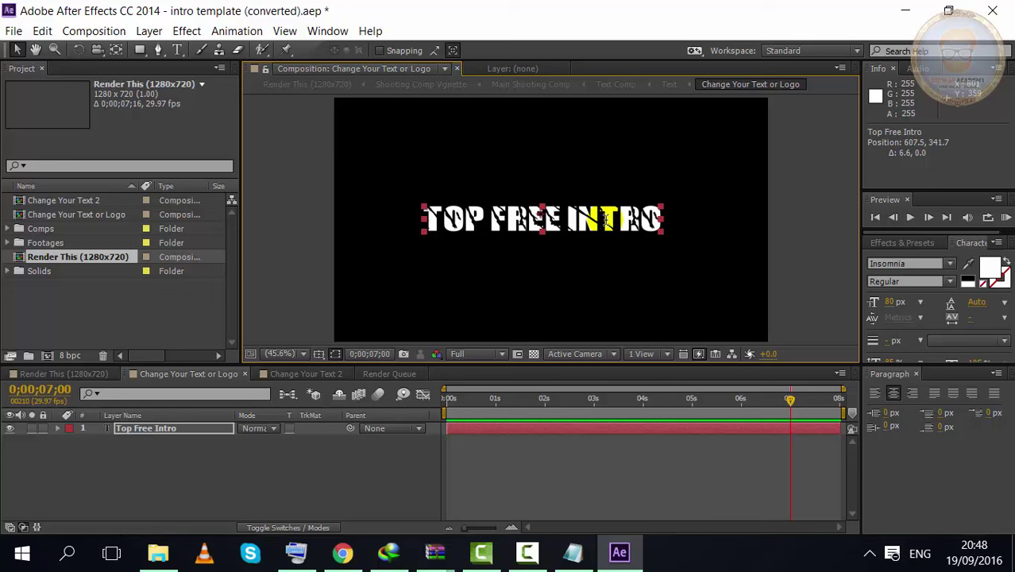
# Step: Replace the TOP FREE INTRO title text with the new name
pyautogui.doubleClick(607, 223)
pyautogui.click(666, 215)
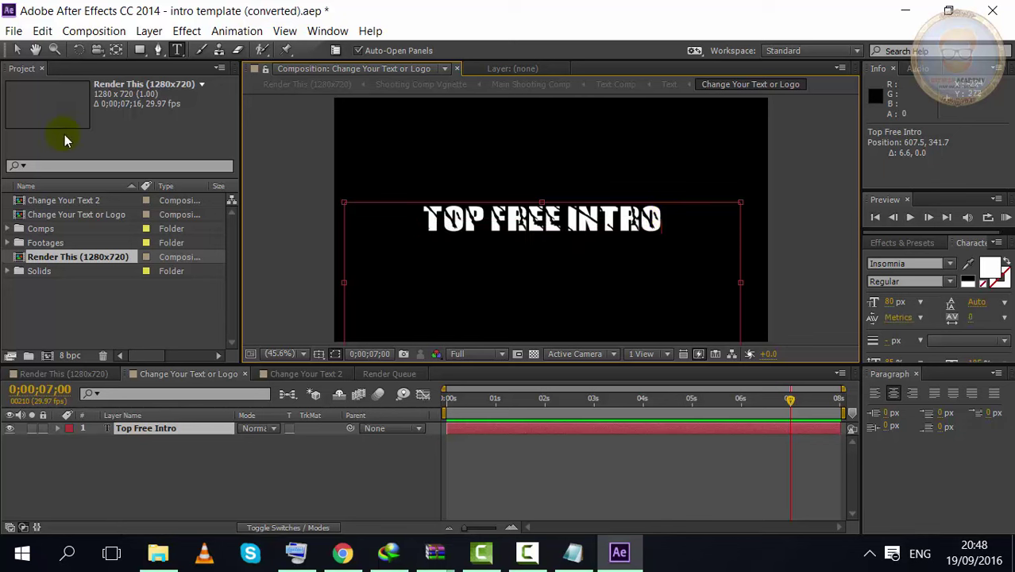
pyautogui.press('BackSpace')
pyautogui.press('BackSpace')
pyautogui.press('BackSpace')
pyautogui.press('BackSpace')
pyautogui.press('BackSpace')
pyautogui.press('BackSpace')
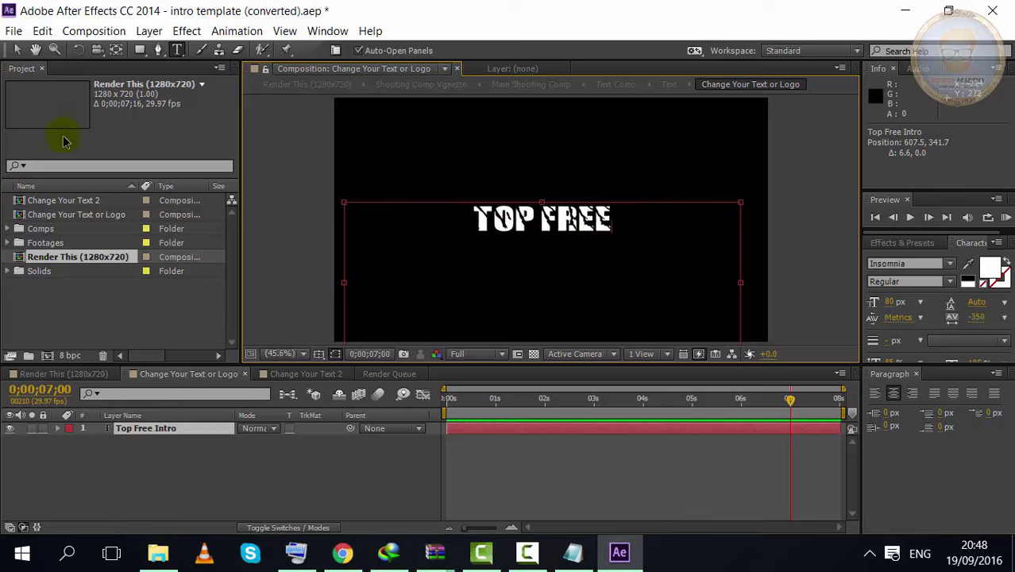
pyautogui.press('BackSpace')
pyautogui.press('BackSpace')
pyautogui.press('BackSpace')
pyautogui.press('BackSpace')
pyautogui.press('BackSpace')
pyautogui.press('BackSpace')
pyautogui.press('BackSpace')
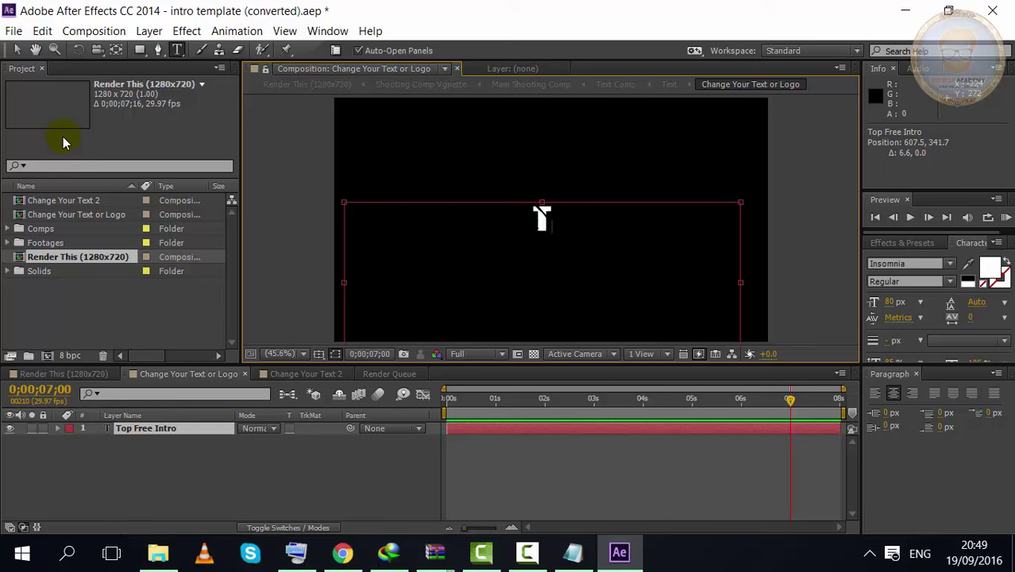
pyautogui.press('BackSpace')
pyautogui.write('SI')
pyautogui.write('ZWAN')
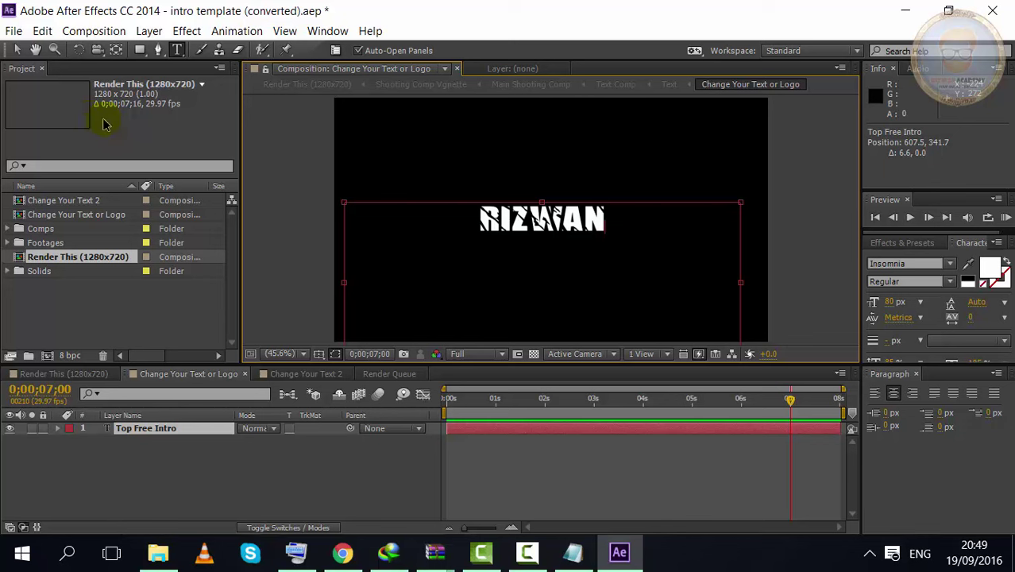
pyautogui.write(' RON')
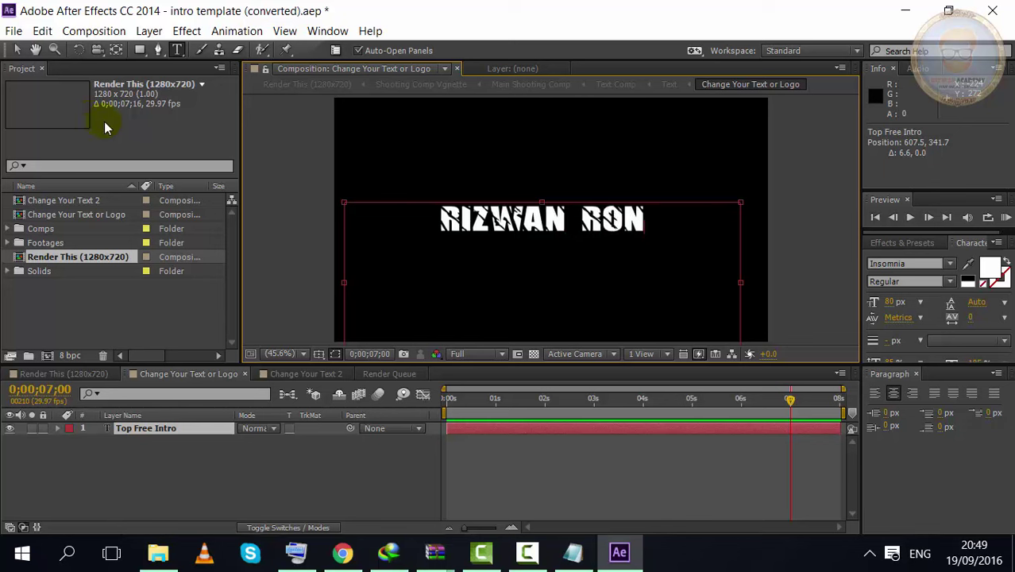
pyautogui.write('AQ')
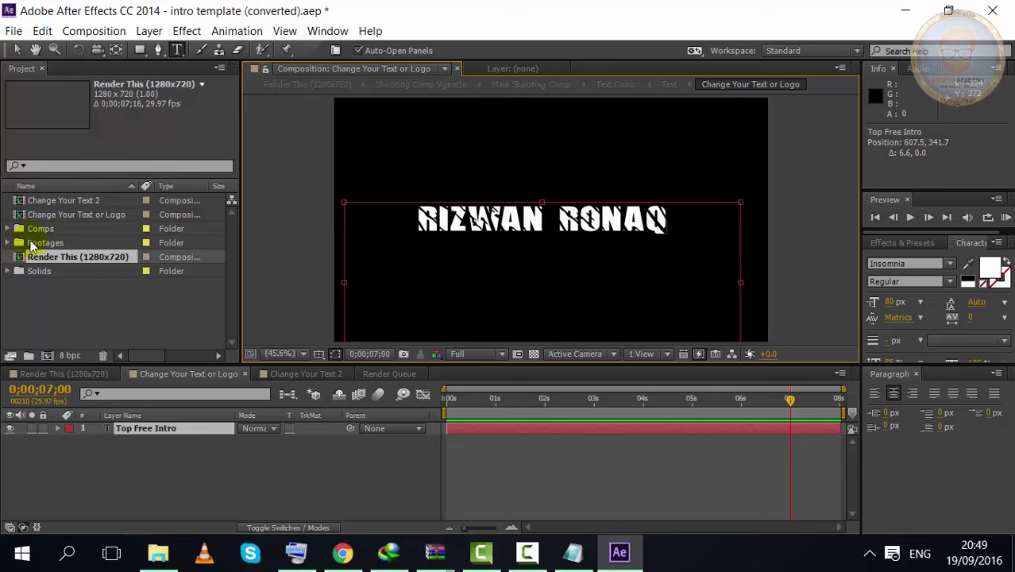
pyautogui.click(283, 375)
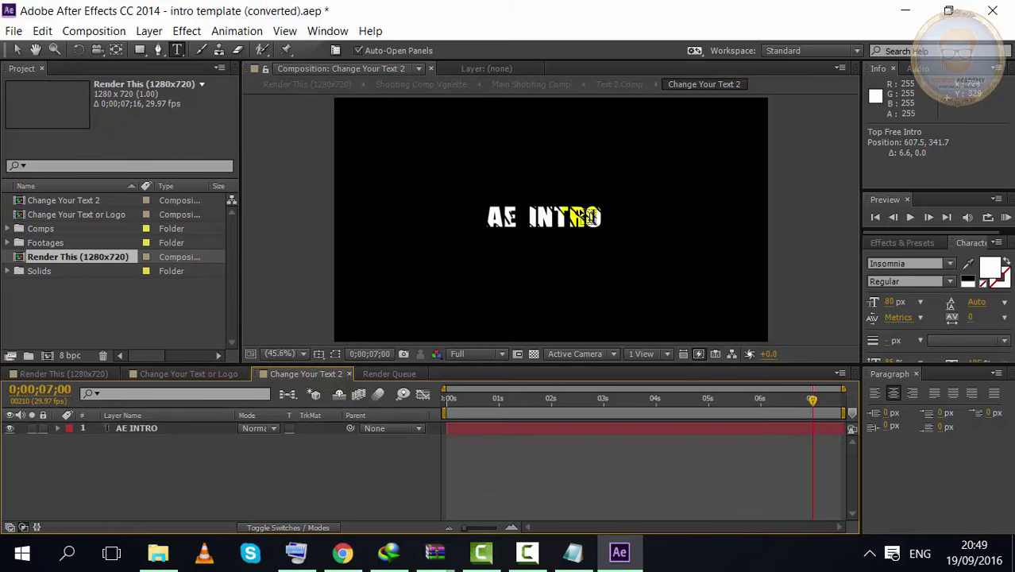
# Step: Select only the AE INTRO text layer in the Change Your Text 2 composition
pyautogui.click(580, 205)
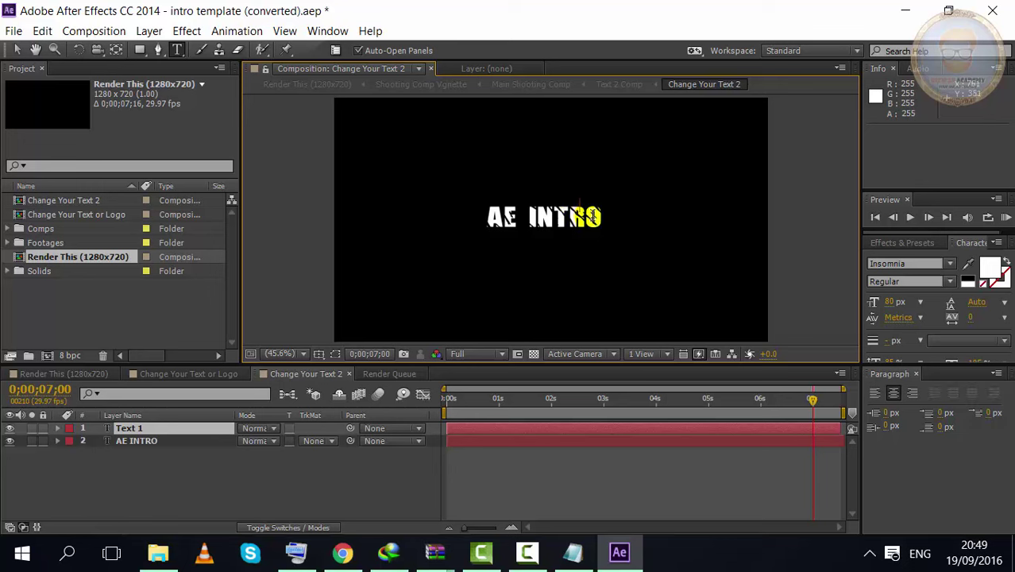
pyautogui.click(154, 441)
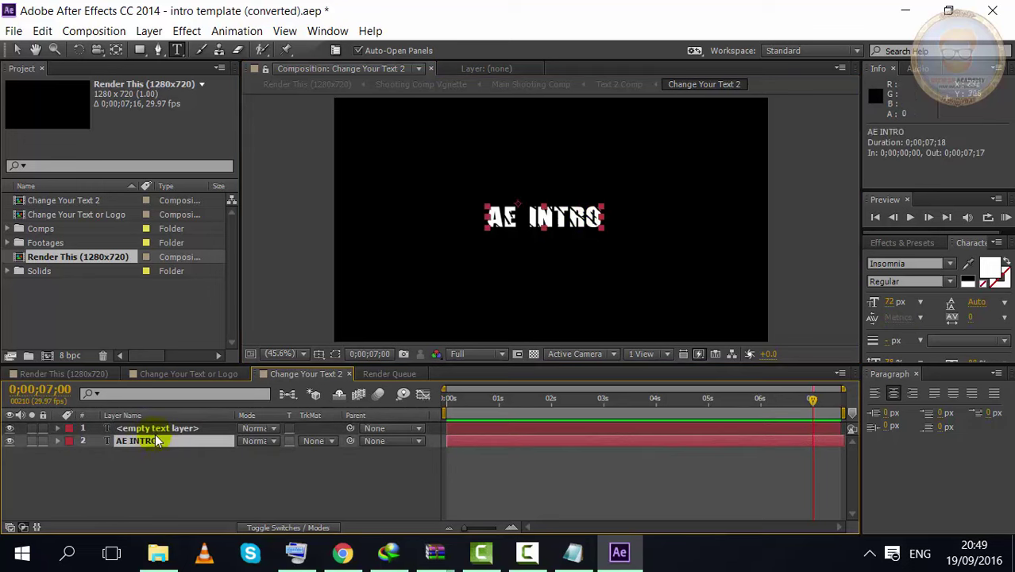
pyautogui.click(601, 223)
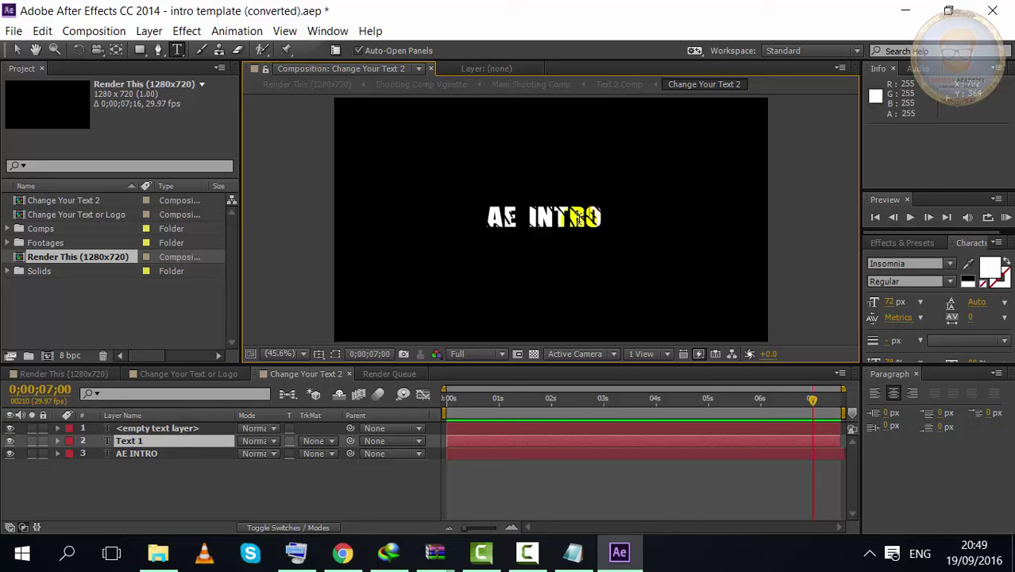
pyautogui.keyDown('shift'); pyautogui.click(139, 458); pyautogui.keyUp('shift')
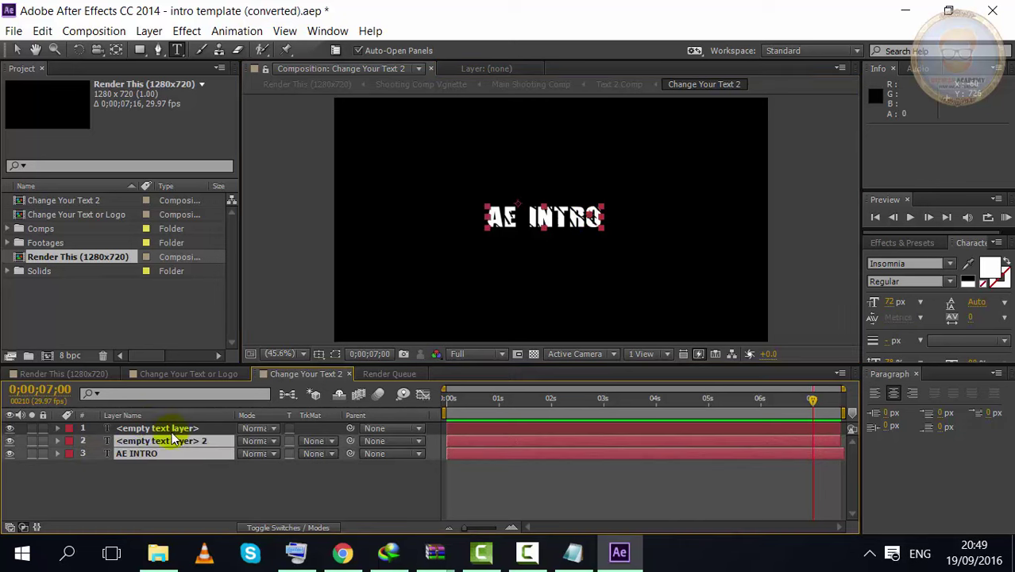
pyautogui.click(181, 430)
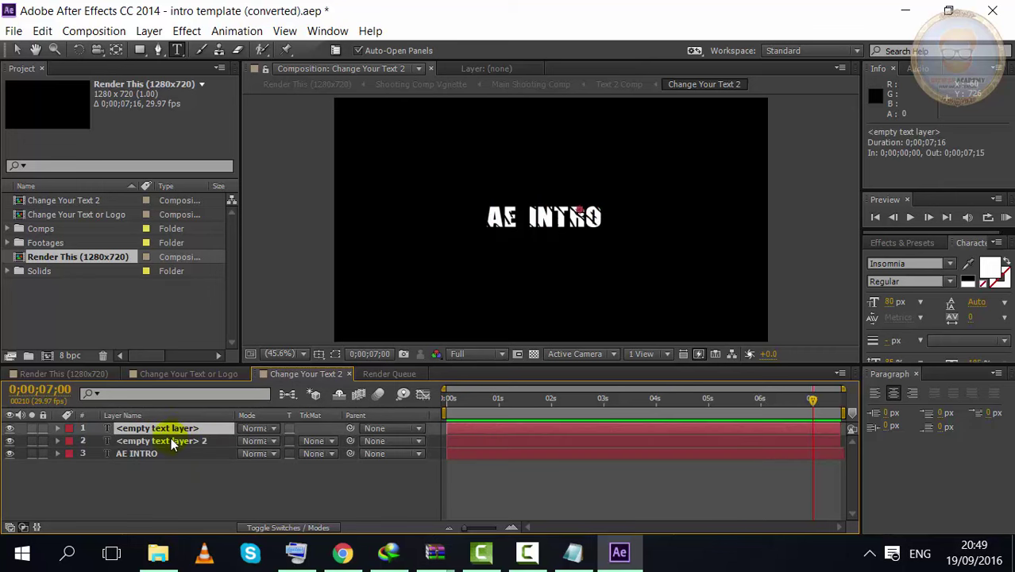
pyautogui.click(156, 455)
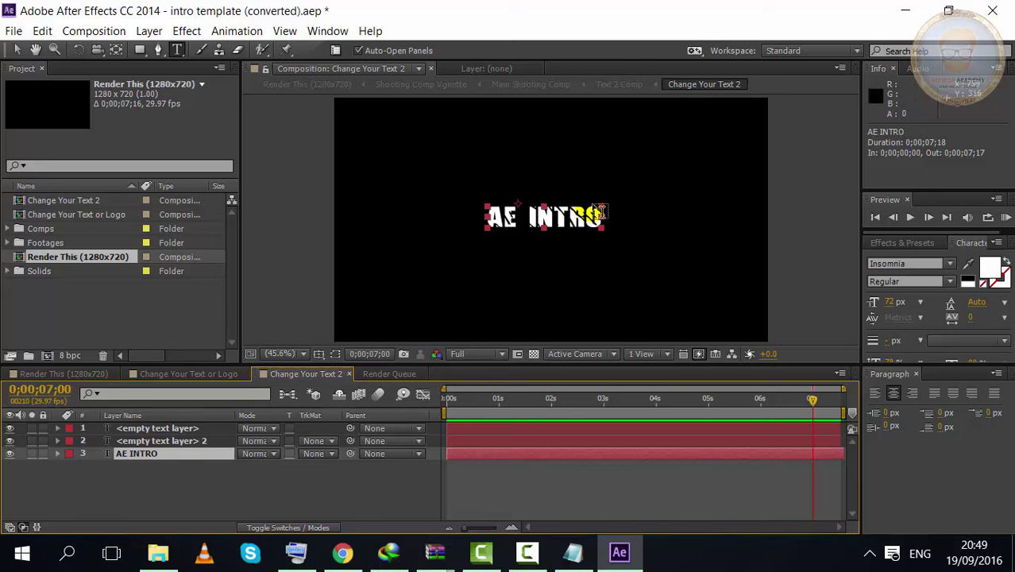
pyautogui.click(592, 198)
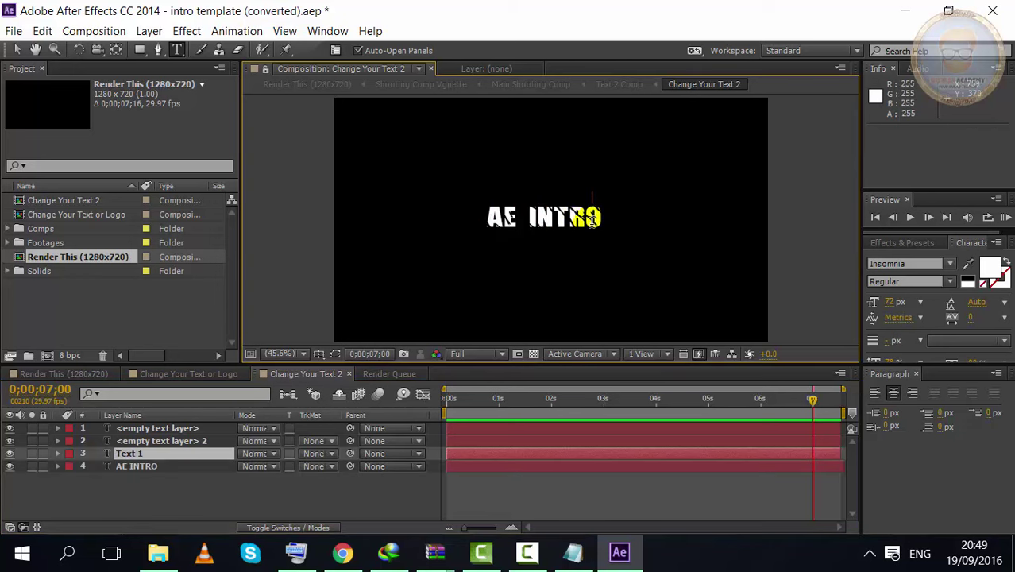
pyautogui.click(143, 468)
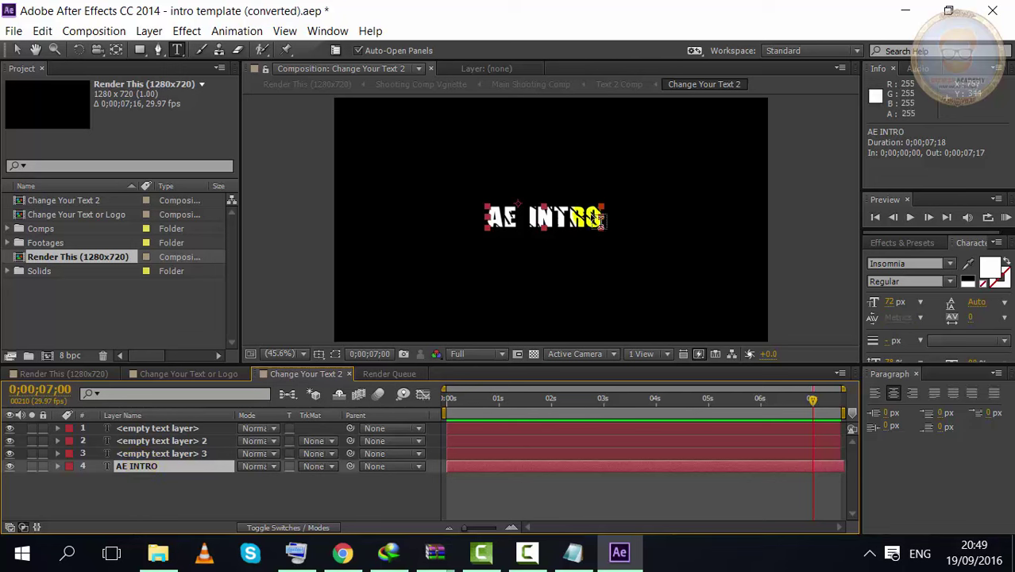
pyautogui.click(592, 213)
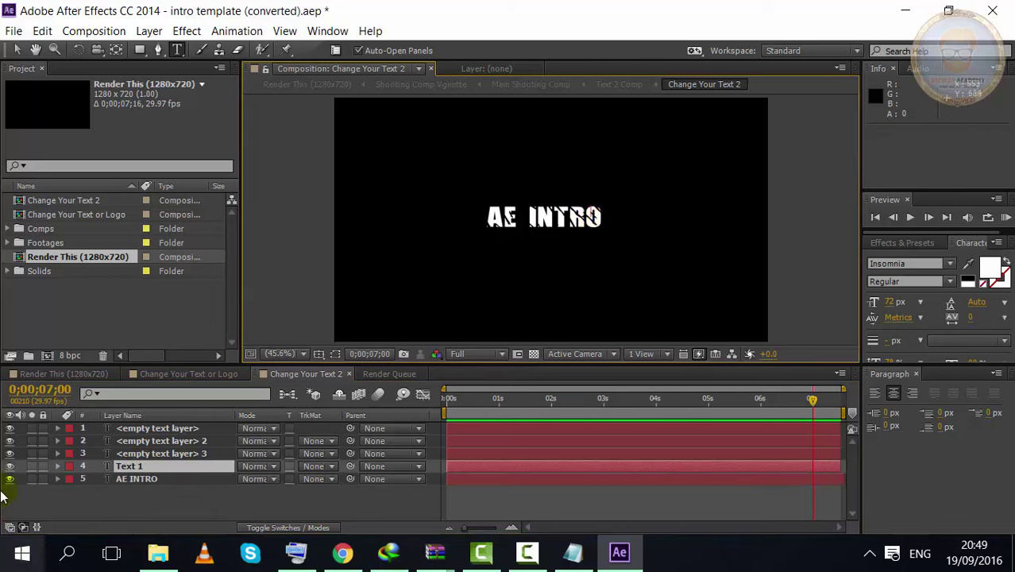
pyautogui.click(160, 479)
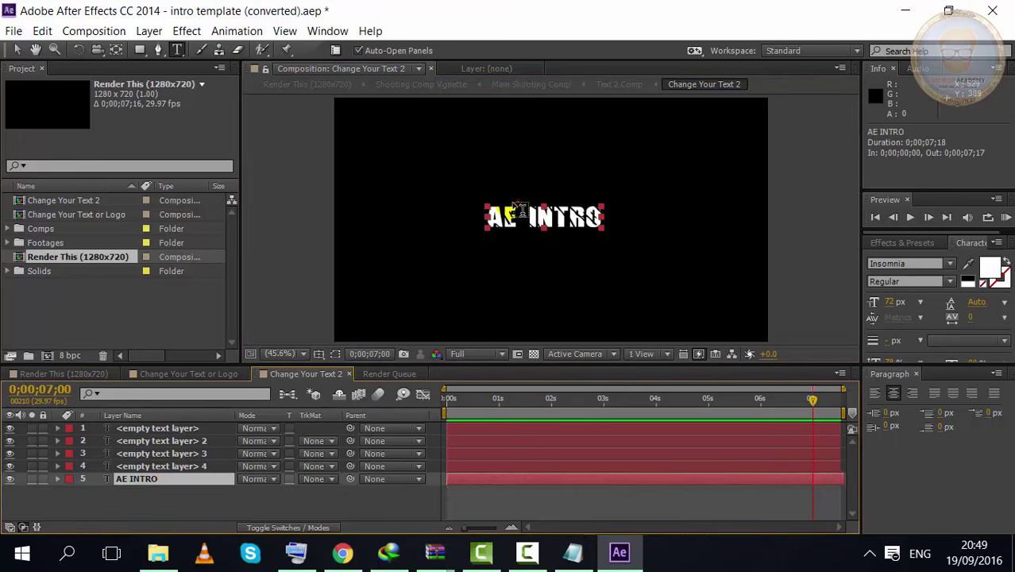
# Step: Edit the AE INTRO text to read ACADEMY, fixing the ACDEMY misspelling
pyautogui.rightClick(488, 205)
pyautogui.click(501, 217)
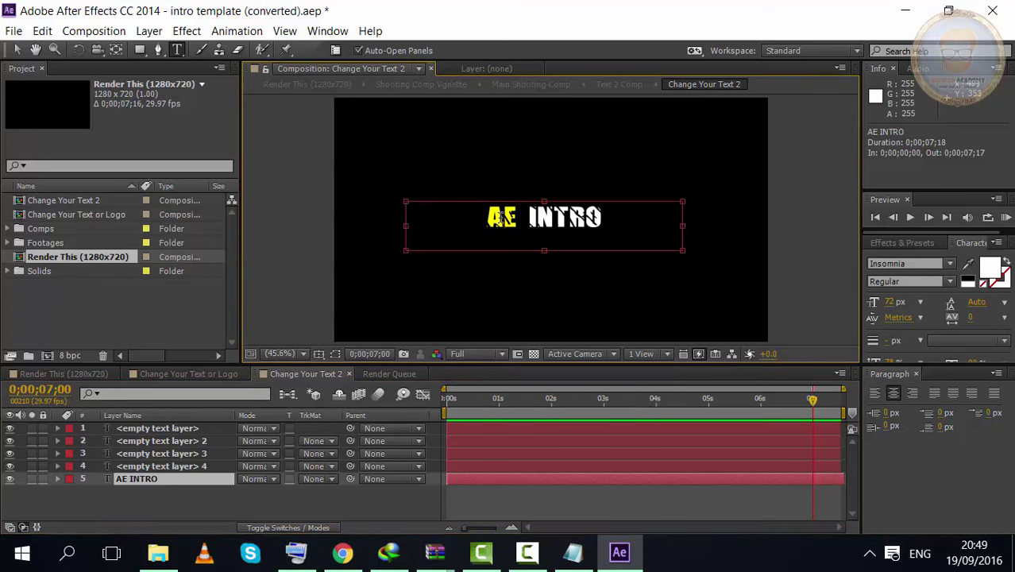
pyautogui.click(545, 221)
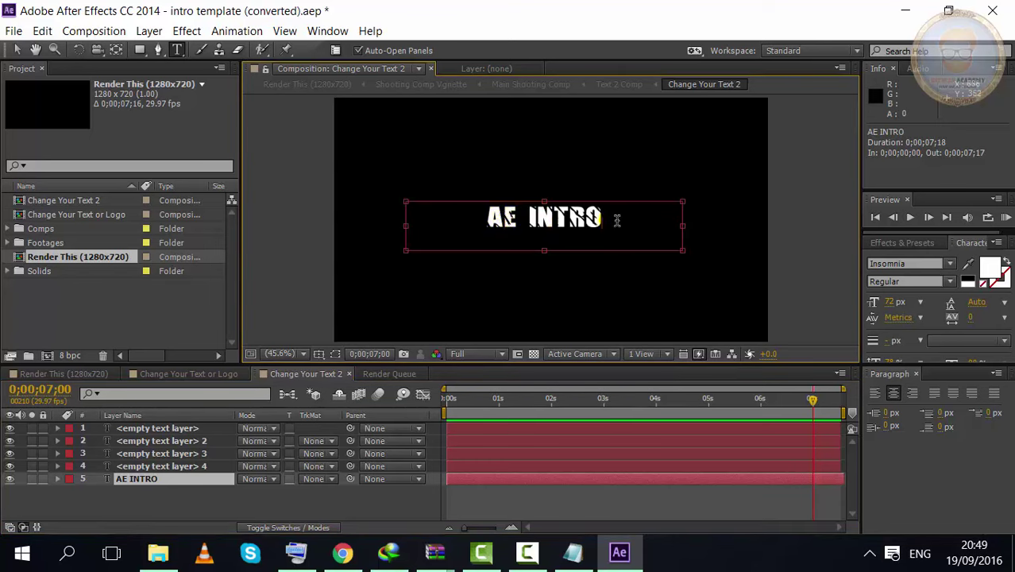
pyautogui.press('BackSpace')
pyautogui.press('BackSpace')
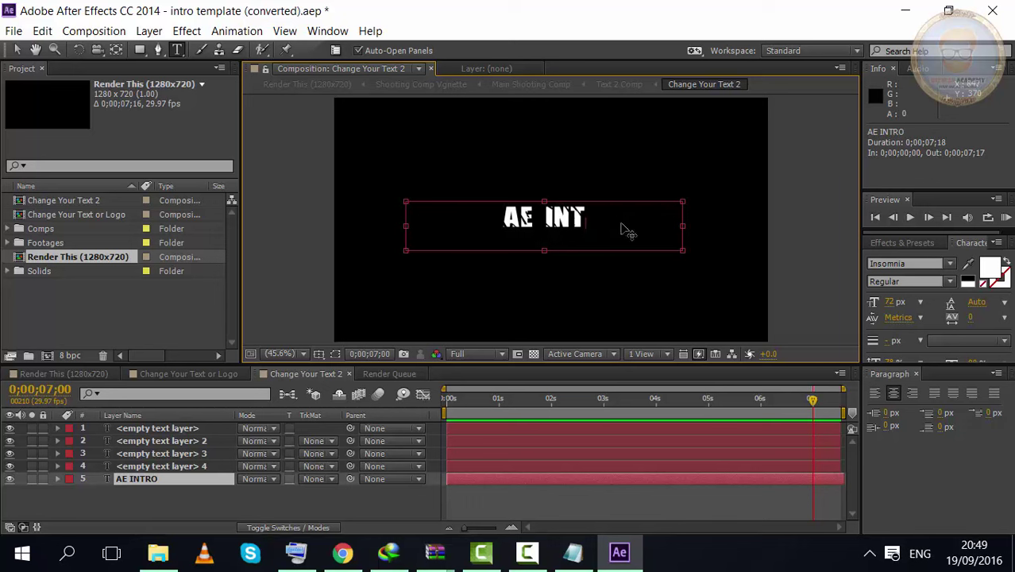
pyautogui.press('BackSpace')
pyautogui.press('BackSpace')
pyautogui.press('BackSpace')
pyautogui.press('BackSpace')
pyautogui.press('BackSpace')
pyautogui.press('BackSpace')
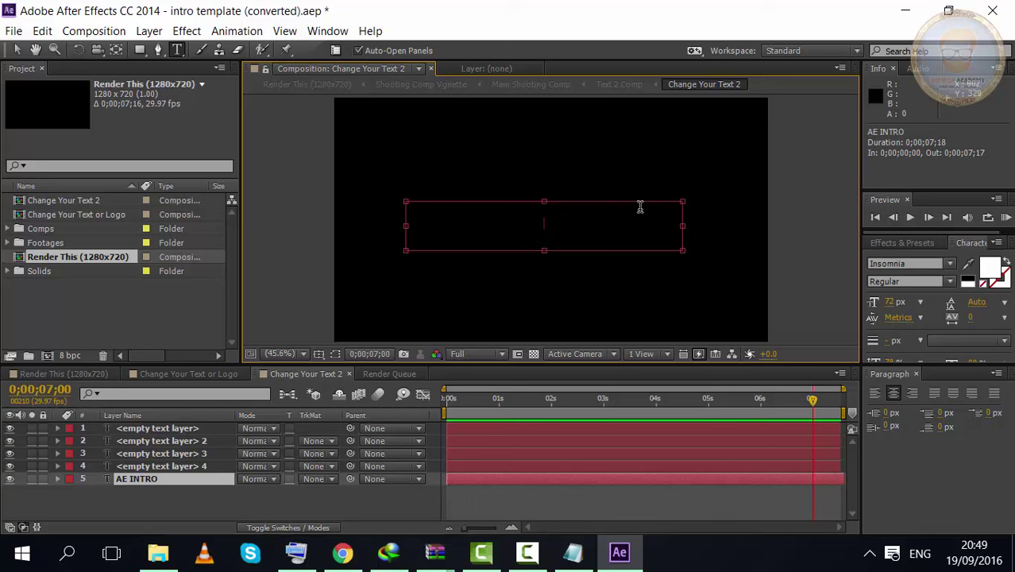
pyautogui.write('AC')
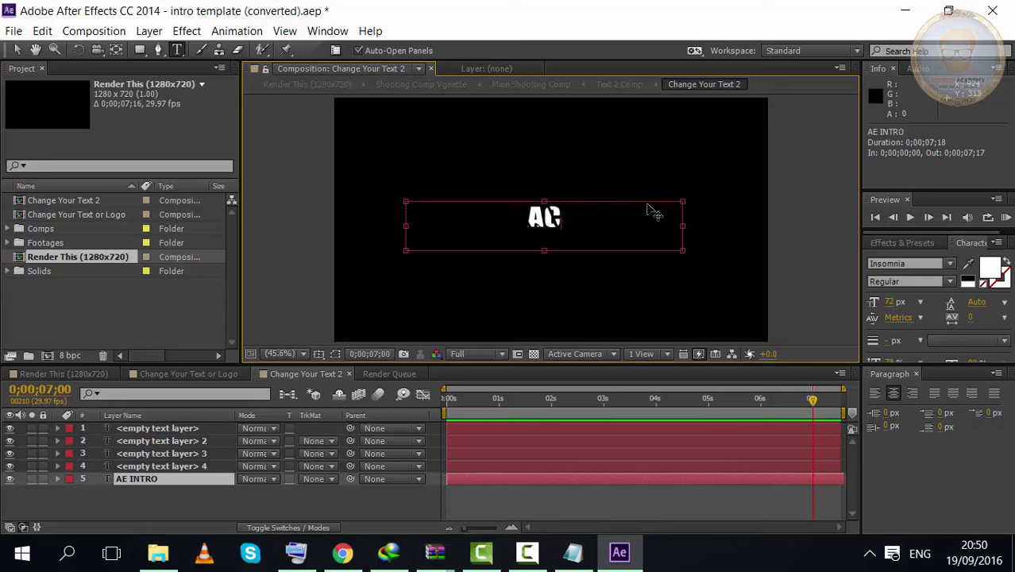
pyautogui.write('DEMY')
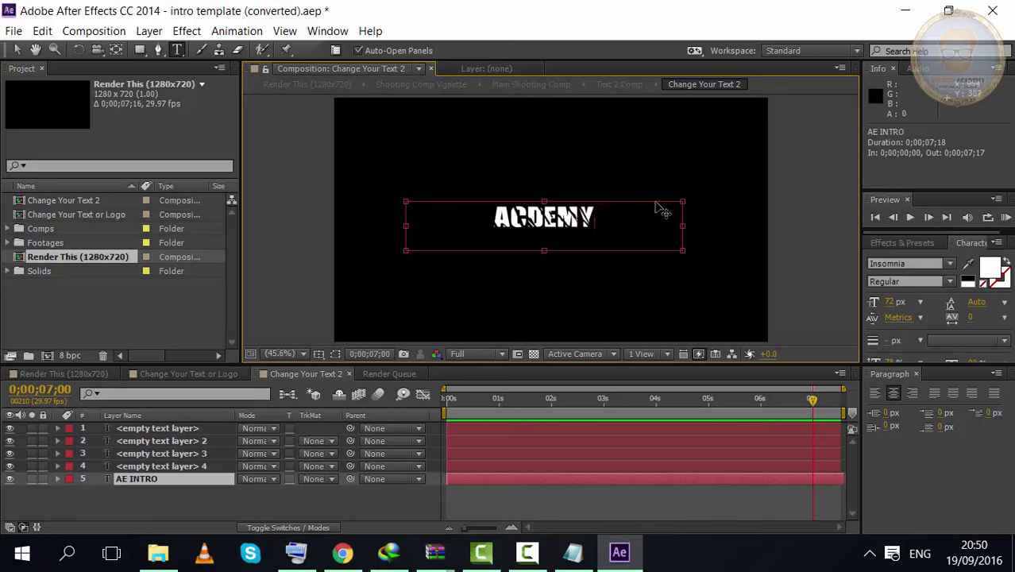
pyautogui.moveTo(524, 214); pyautogui.dragTo(536, 225)
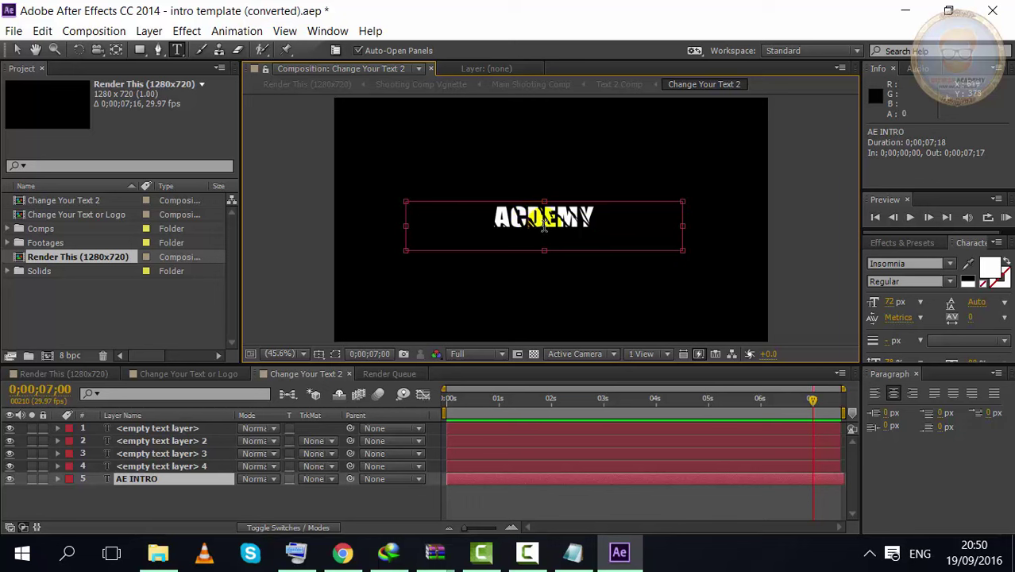
pyautogui.write('A')
pyautogui.moveTo(535, 208); pyautogui.dragTo(524, 206)
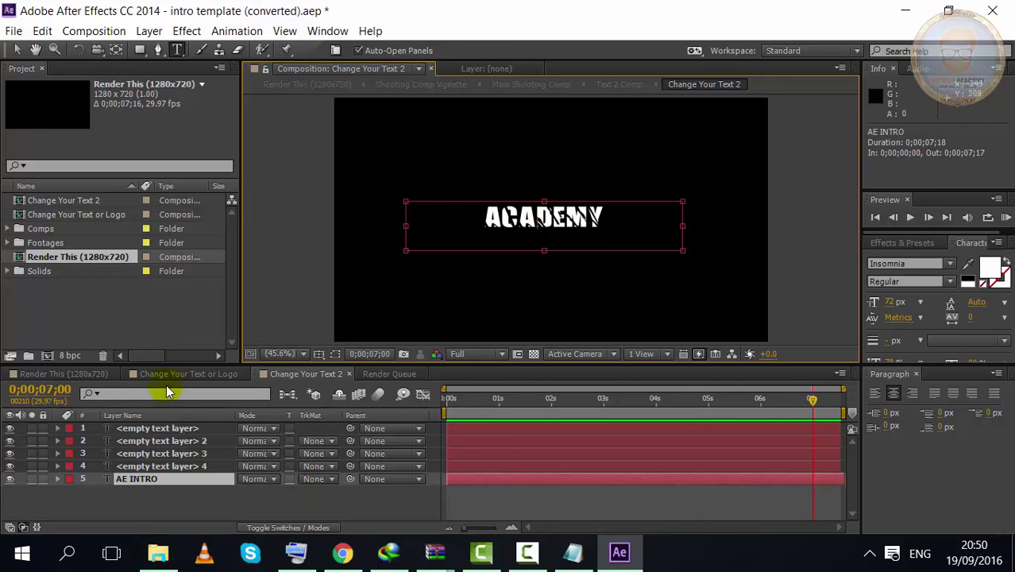
# Step: Return to the Render This (1280x720) timeline and drag the playhead back to 0s
pyautogui.click(65, 380)
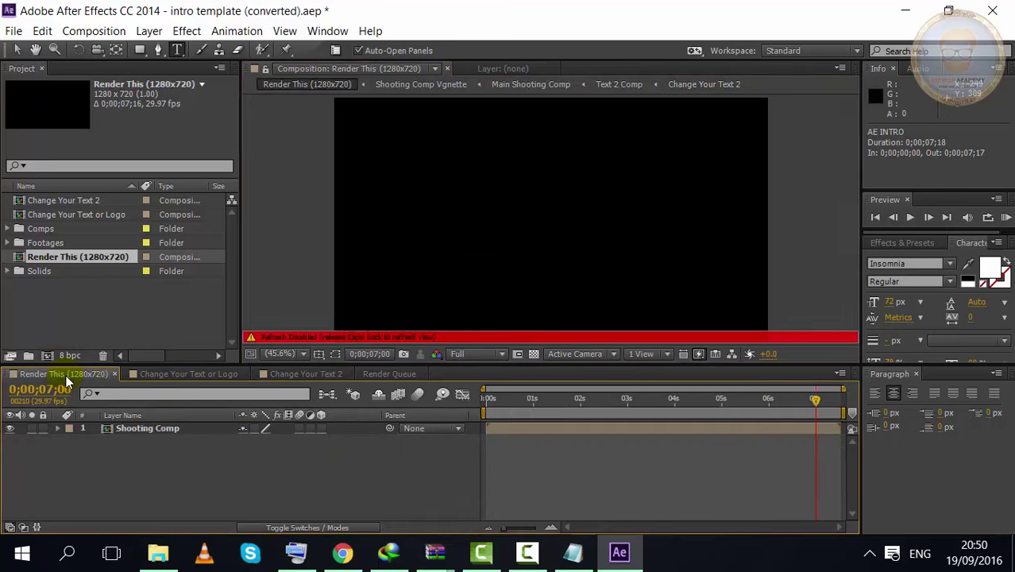
pyautogui.click(378, 380)
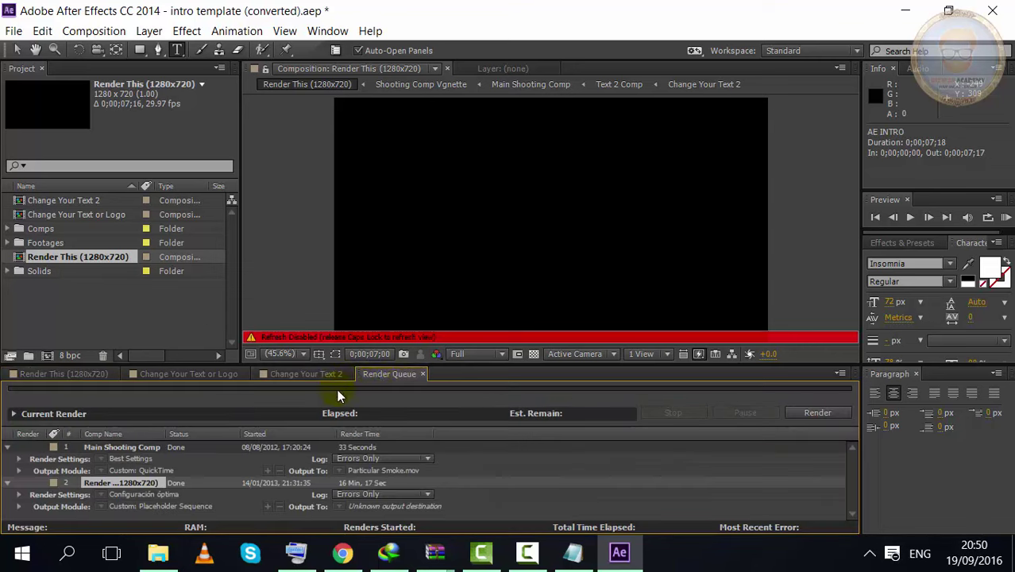
pyautogui.click(43, 372)
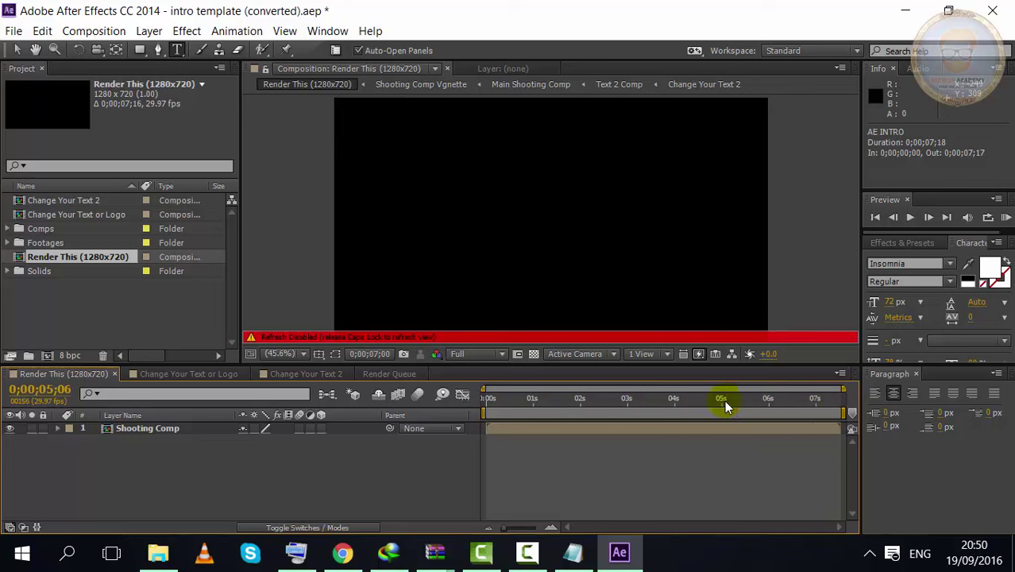
pyautogui.moveTo(814, 405); pyautogui.dragTo(491, 401)
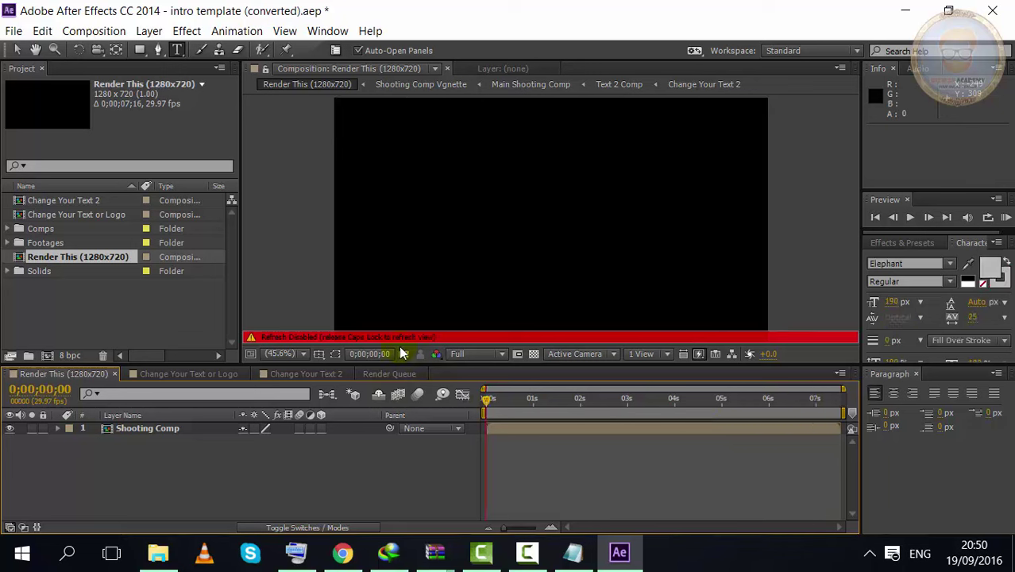
# Step: Re-enable viewer refresh and preview the intro, stopping at about 0;00;02;19
pyautogui.press('capslock')
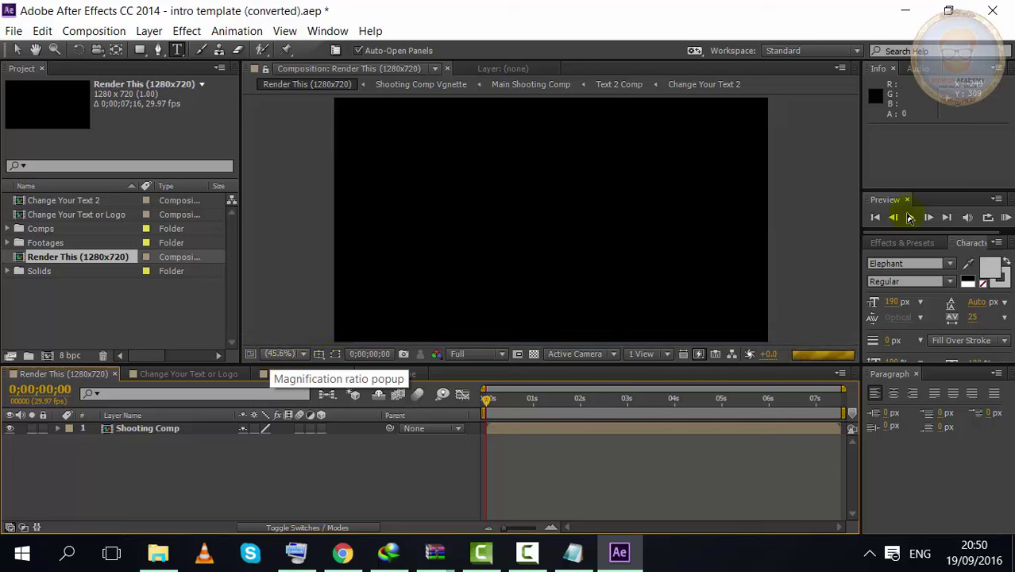
pyautogui.click(910, 218)
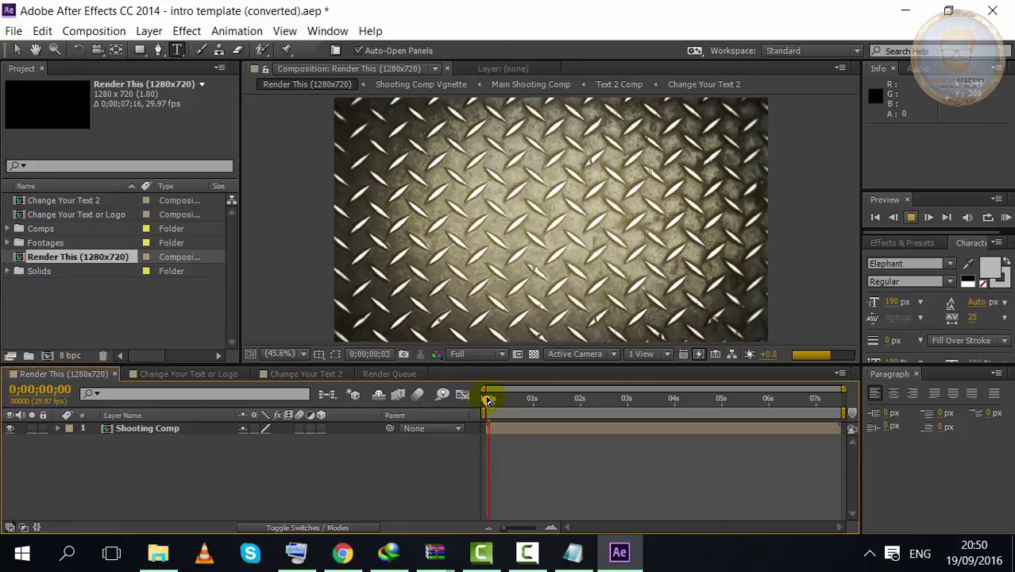
pyautogui.click(490, 401)
pyautogui.click(609, 414)
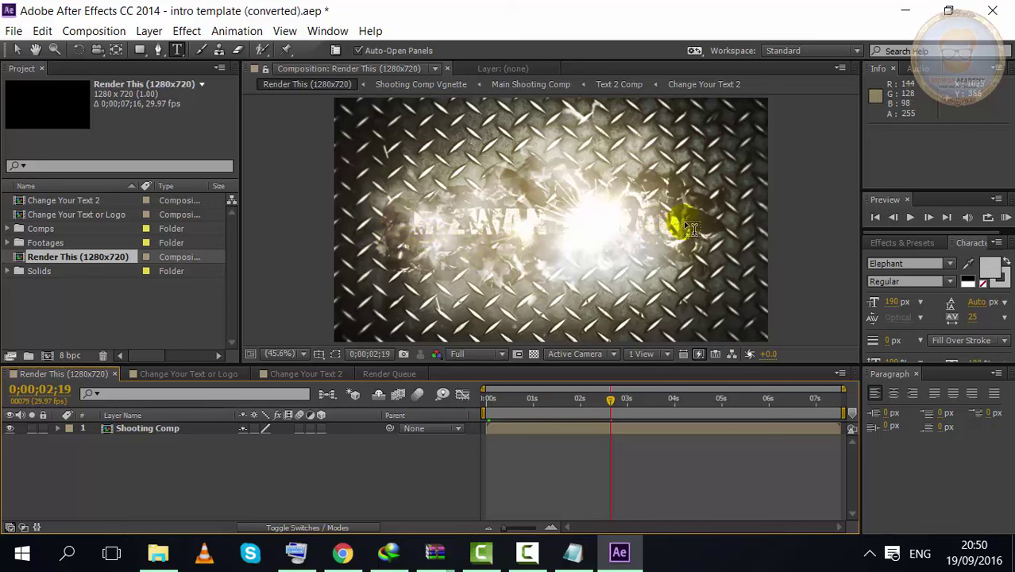
# Step: Add the Render This (1280x720) composition to the render queue via File > Export
pyautogui.click(13, 32)
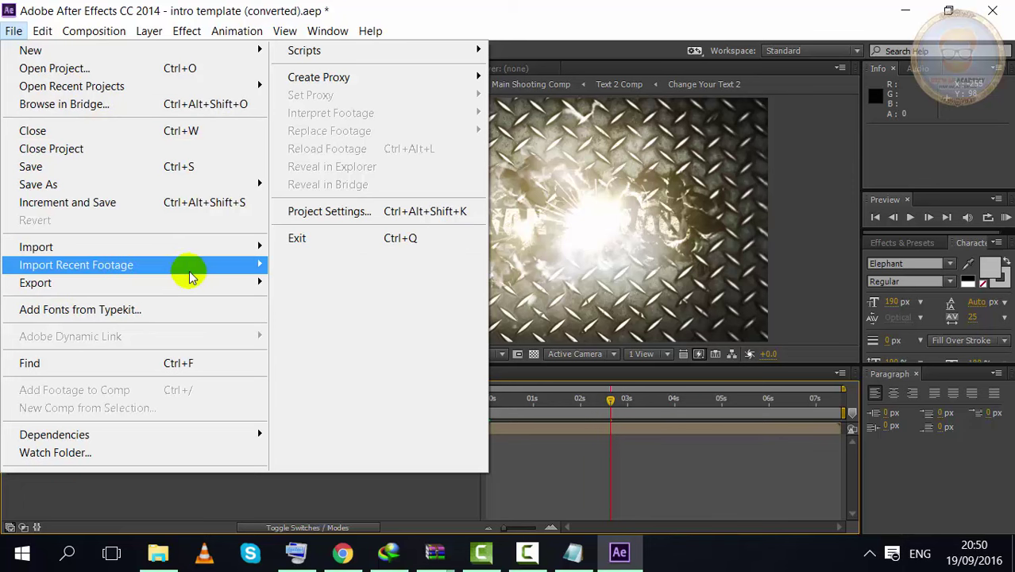
pyautogui.moveTo(191, 284)
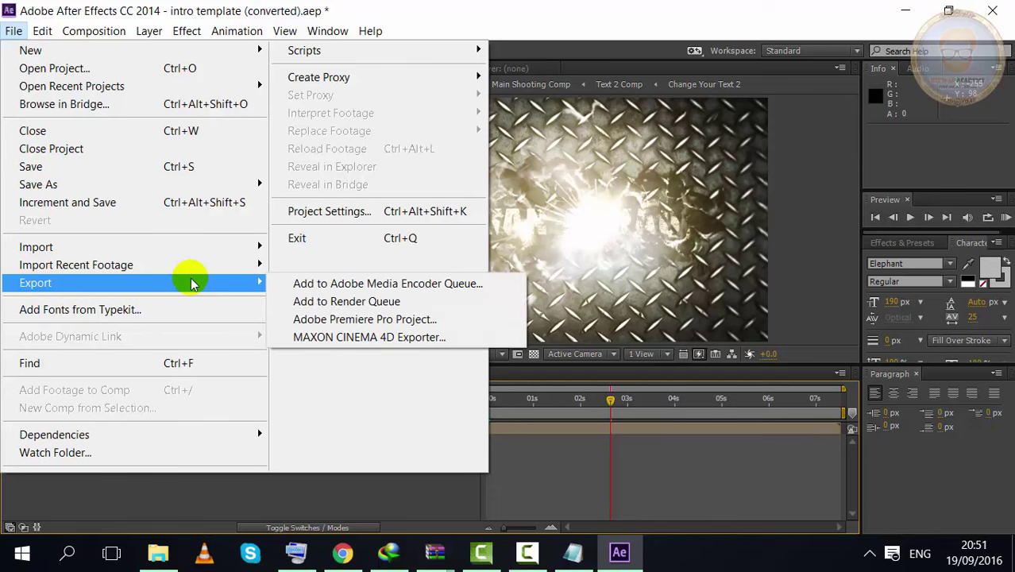
pyautogui.click(442, 301)
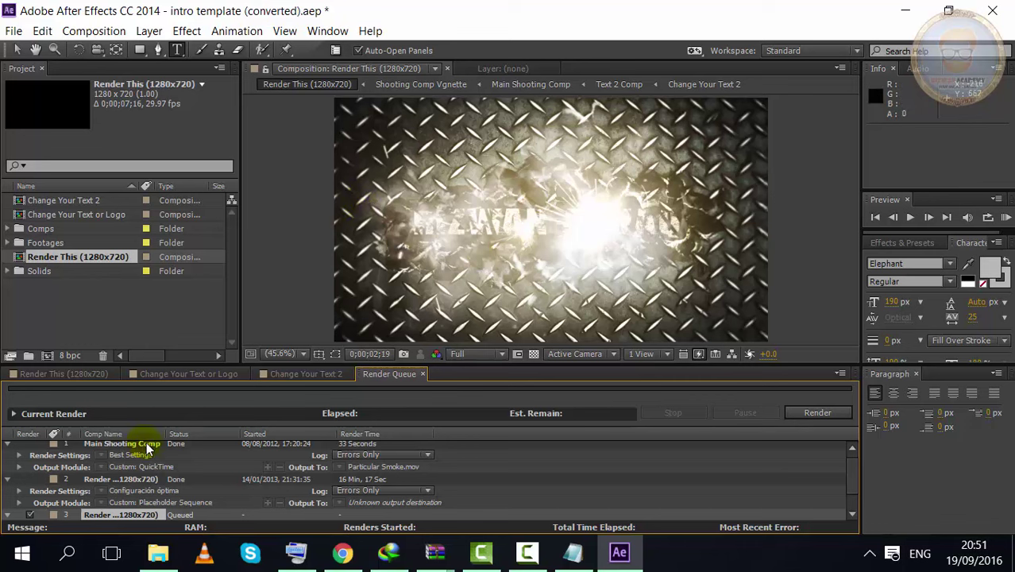
pyautogui.scroll(-1, 189, 452)
pyautogui.scroll(1, 189, 450)
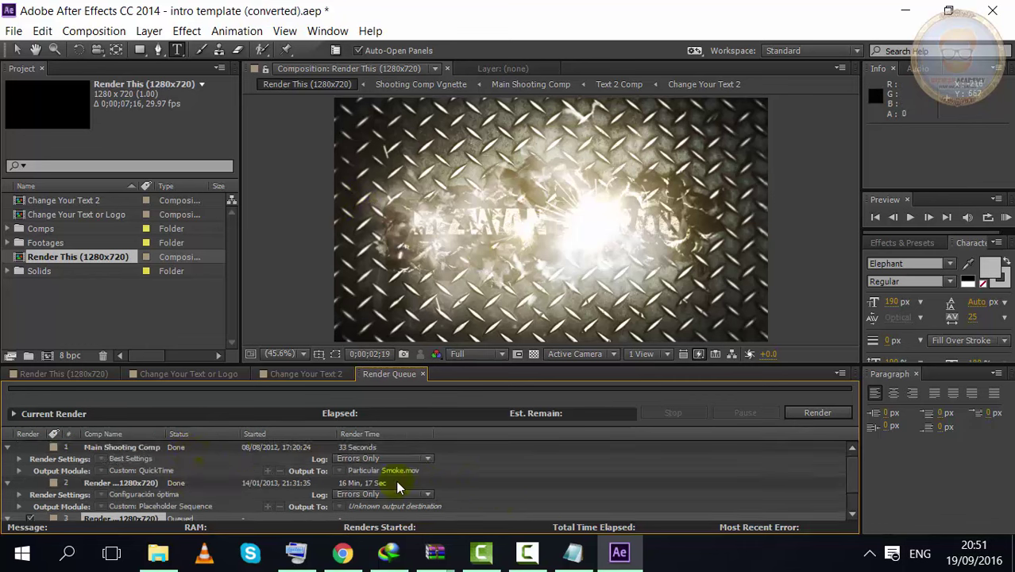
pyautogui.click(820, 413)
pyautogui.scroll(-1, 301, 458)
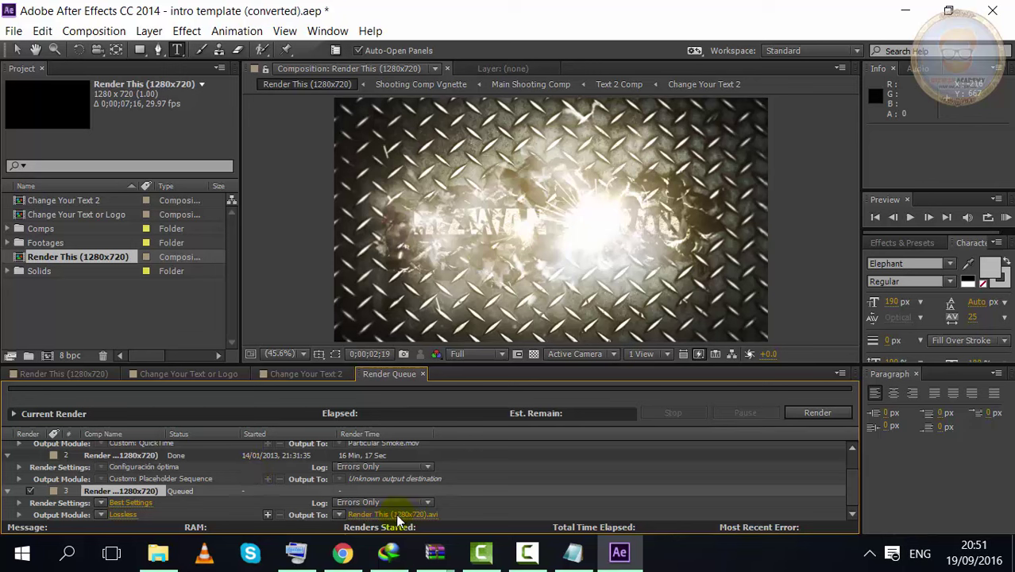
pyautogui.scroll(1, 387, 516)
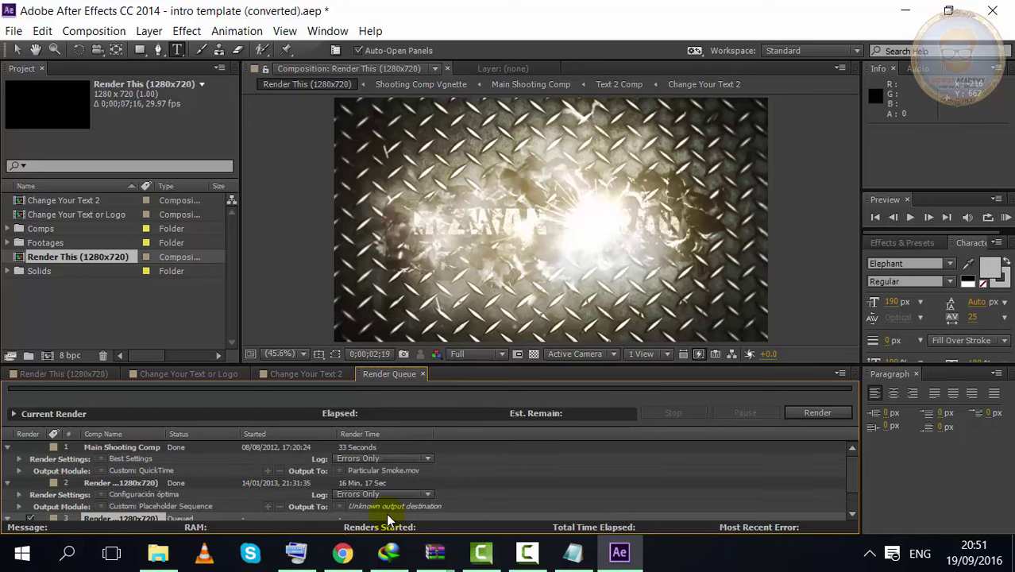
pyautogui.scroll(-1, 157, 475)
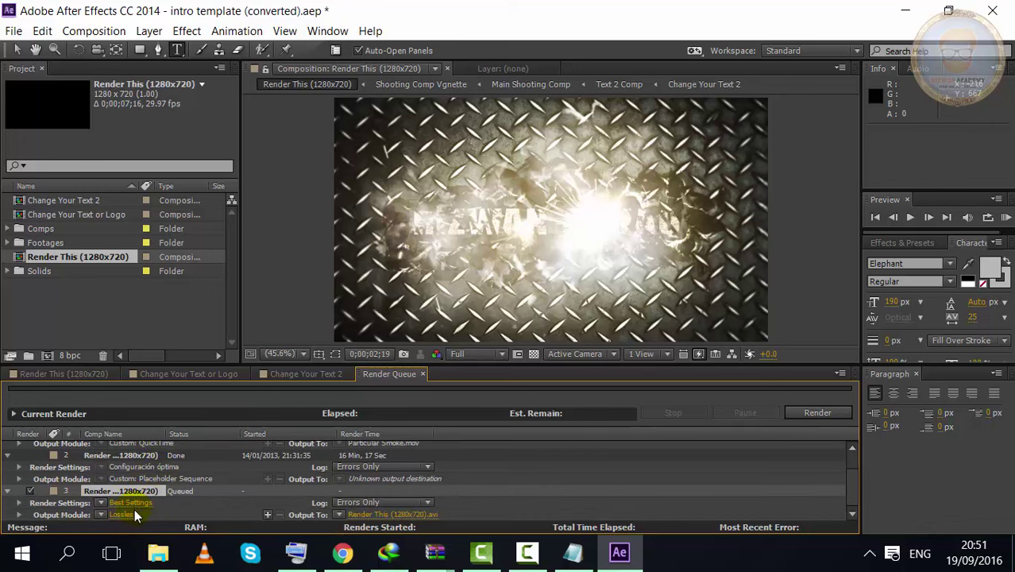
# Step: Keep Best Settings for the queued item and start rendering the lossless AVI
pyautogui.click(133, 504)
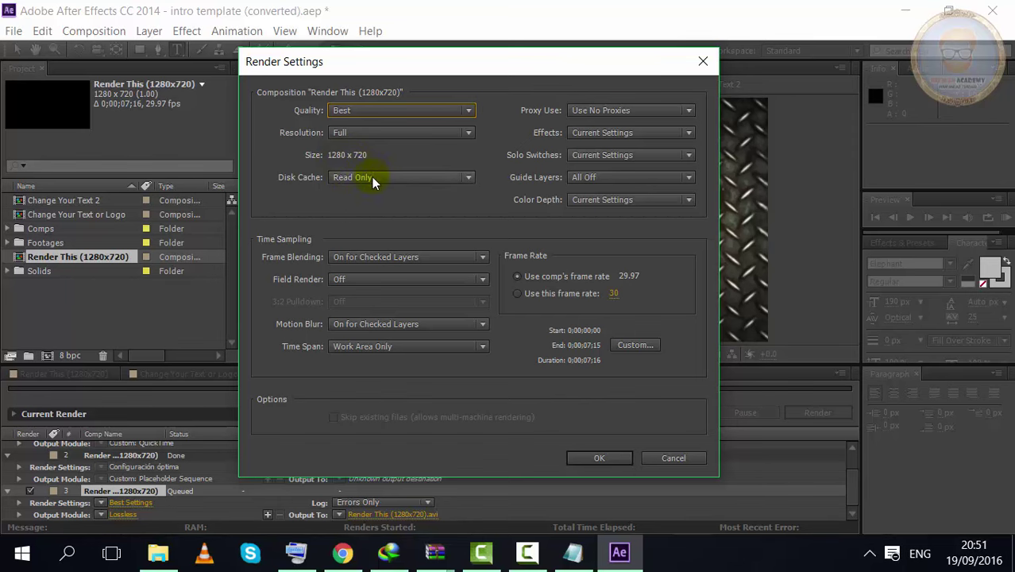
pyautogui.click(645, 458)
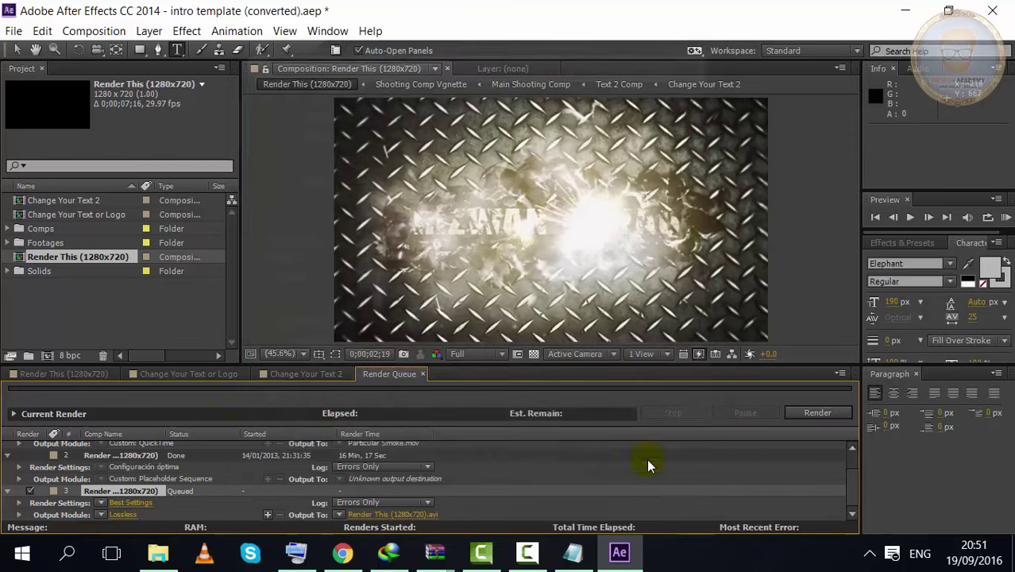
pyautogui.click(826, 411)
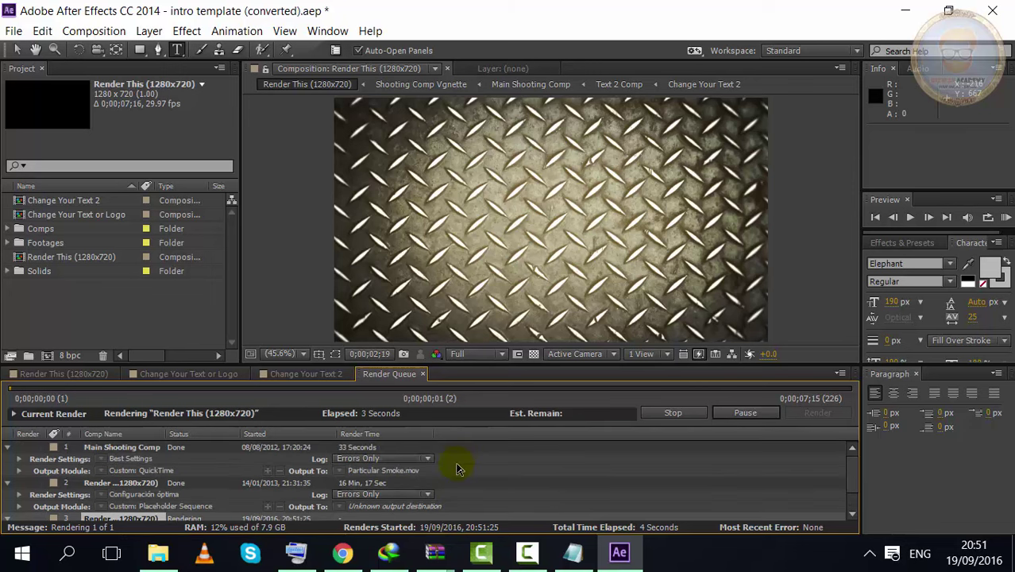
# Step: Stop the in-progress render from the Render Queue panel
pyautogui.scroll(2, 457, 469)
pyautogui.click(665, 414)
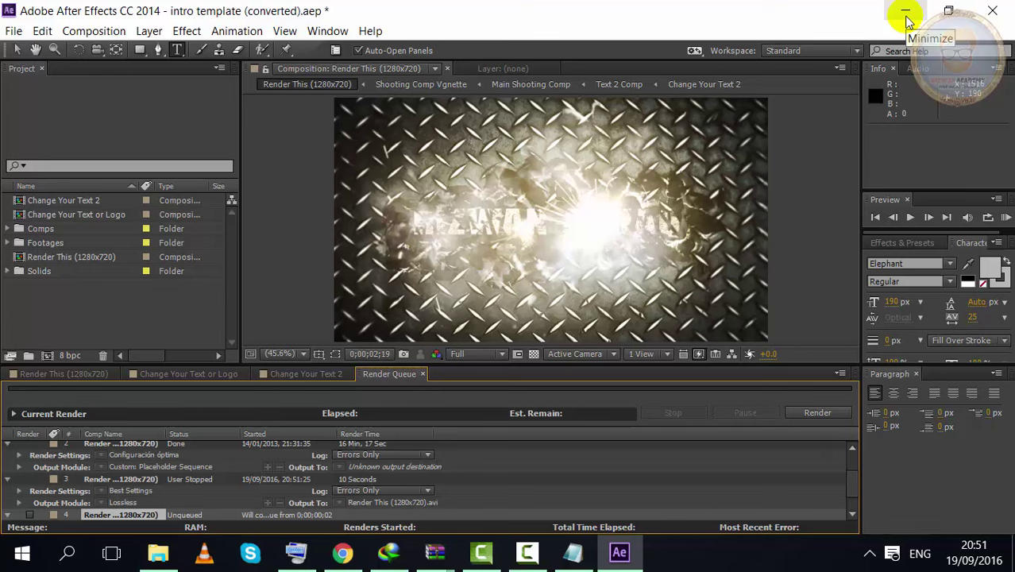
# Step: Import Untitl.mp4 into Camtasia's Clip Bin and place it at the start of a track
pyautogui.click(911, 21)
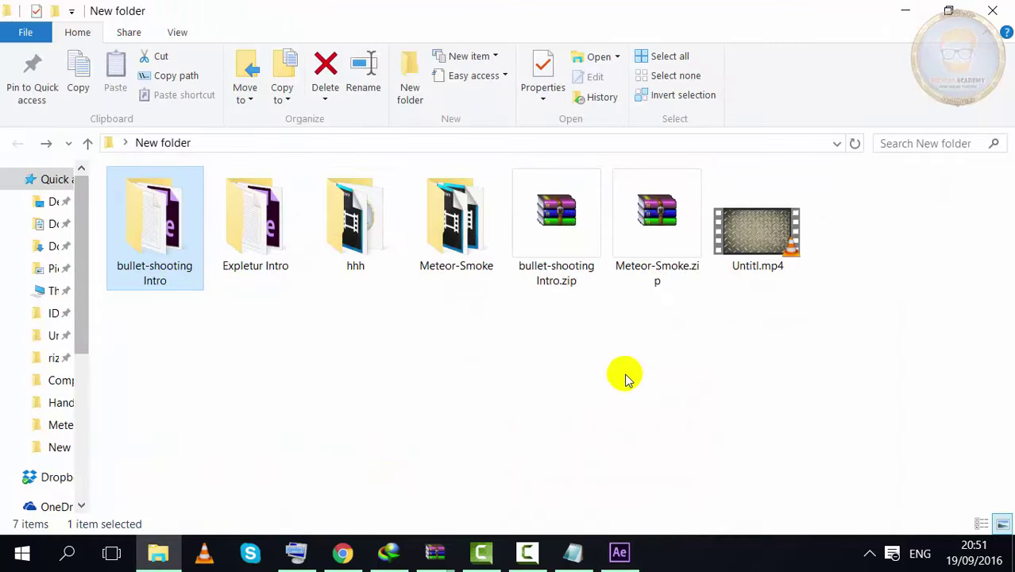
pyautogui.click(477, 554)
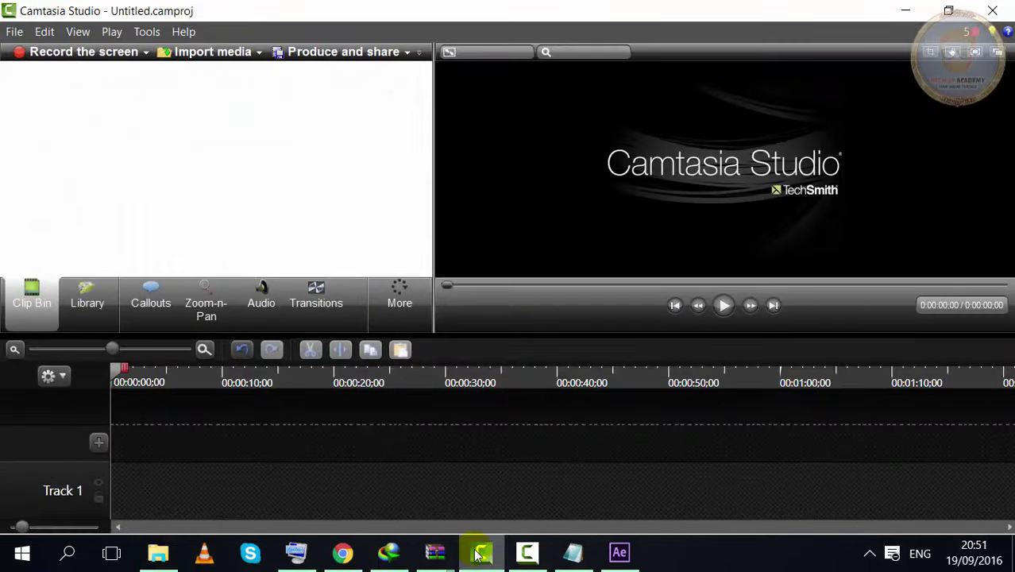
pyautogui.click(524, 548)
pyautogui.moveTo(758, 230)
pyautogui.mouseDown()
pyautogui.moveTo(531, 469)
pyautogui.moveTo(246, 262)
pyautogui.moveTo(250, 239)
pyautogui.mouseUp()
pyautogui.moveTo(34, 123); pyautogui.dragTo(136, 464)
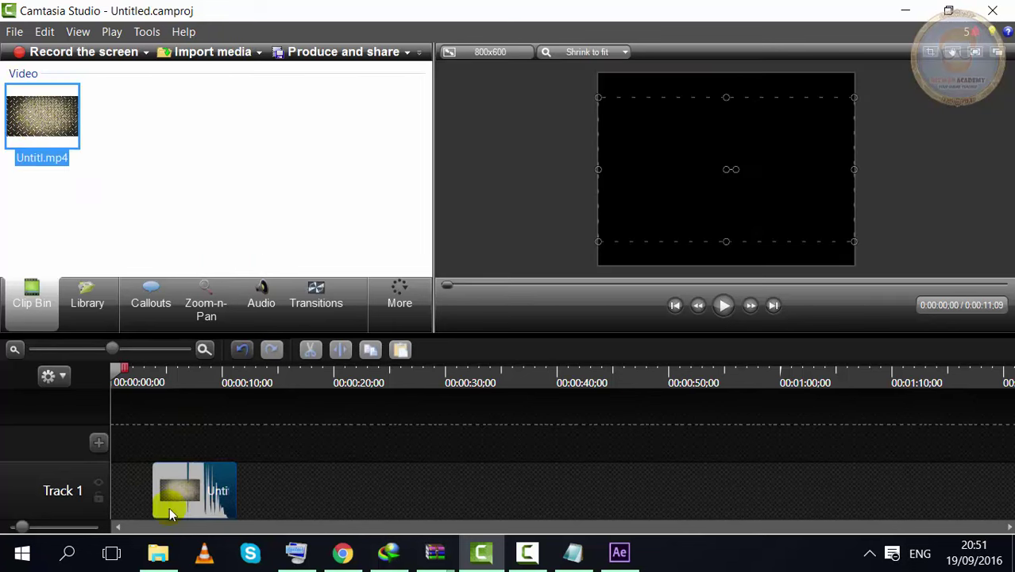
pyautogui.moveTo(192, 485); pyautogui.dragTo(120, 433)
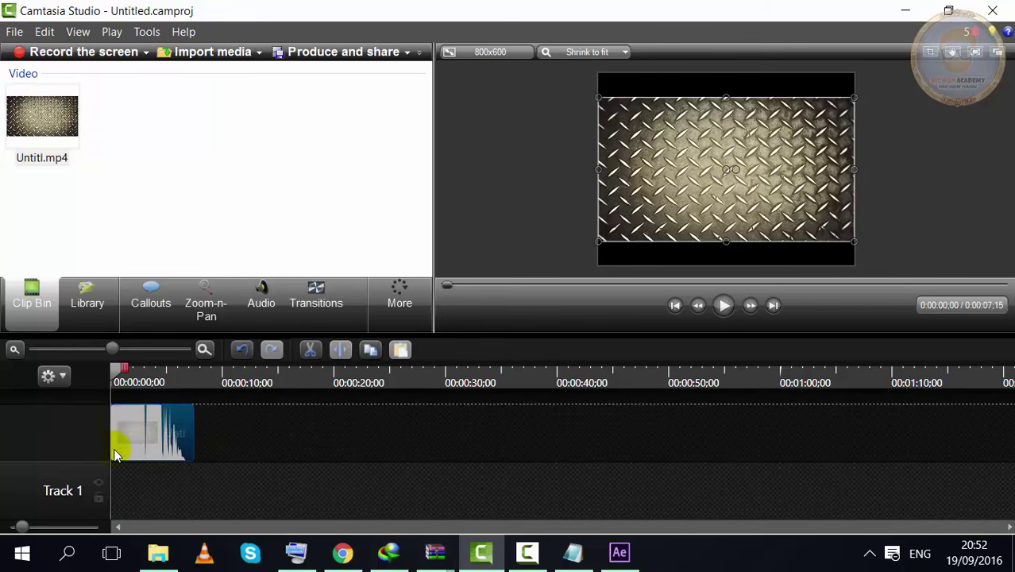
# Step: Extend the clip's last frame so the project runs 0:00:08;17
pyautogui.rightClick(170, 459)
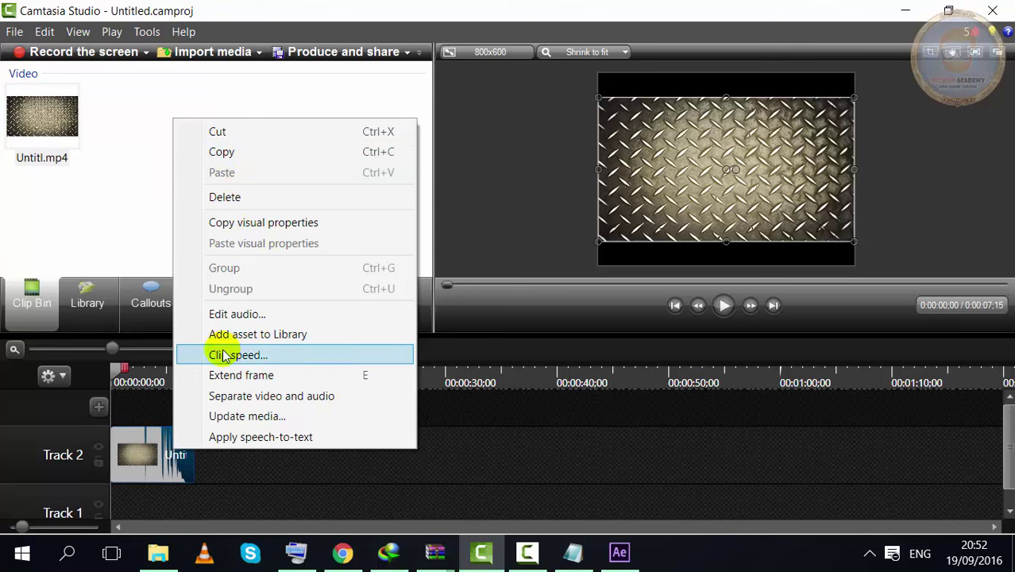
pyautogui.click(140, 441)
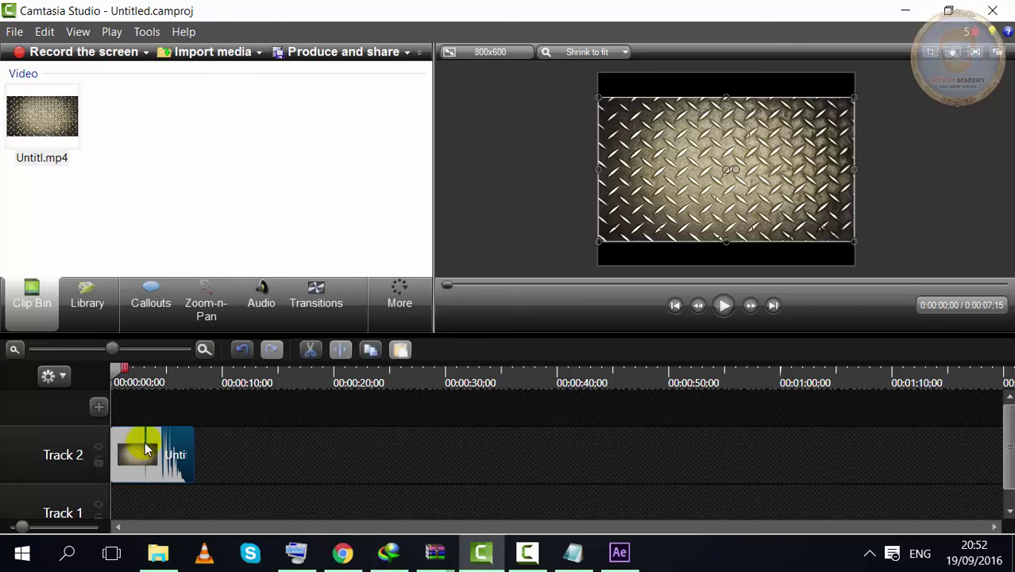
pyautogui.rightClick(149, 451)
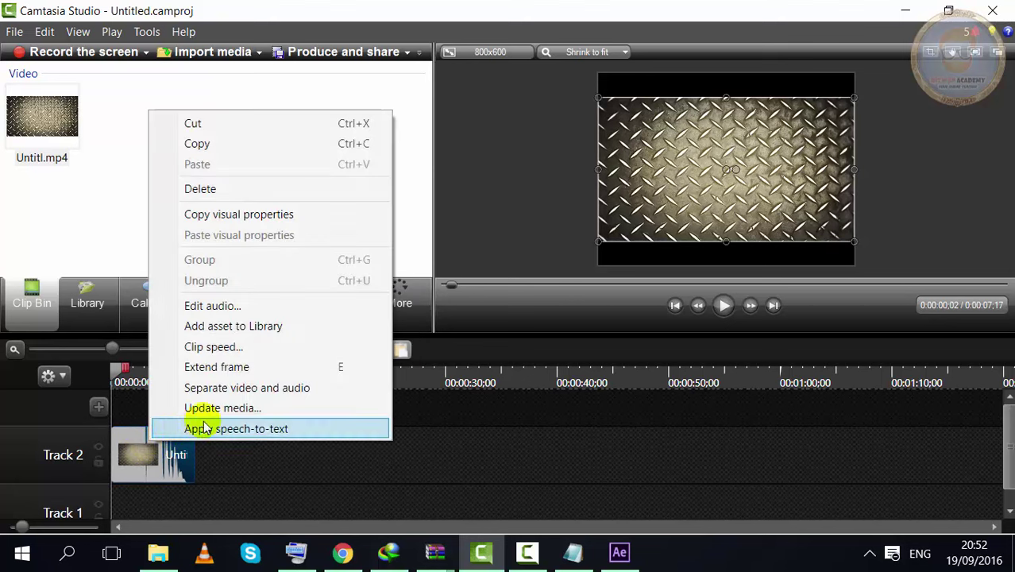
pyautogui.click(170, 367)
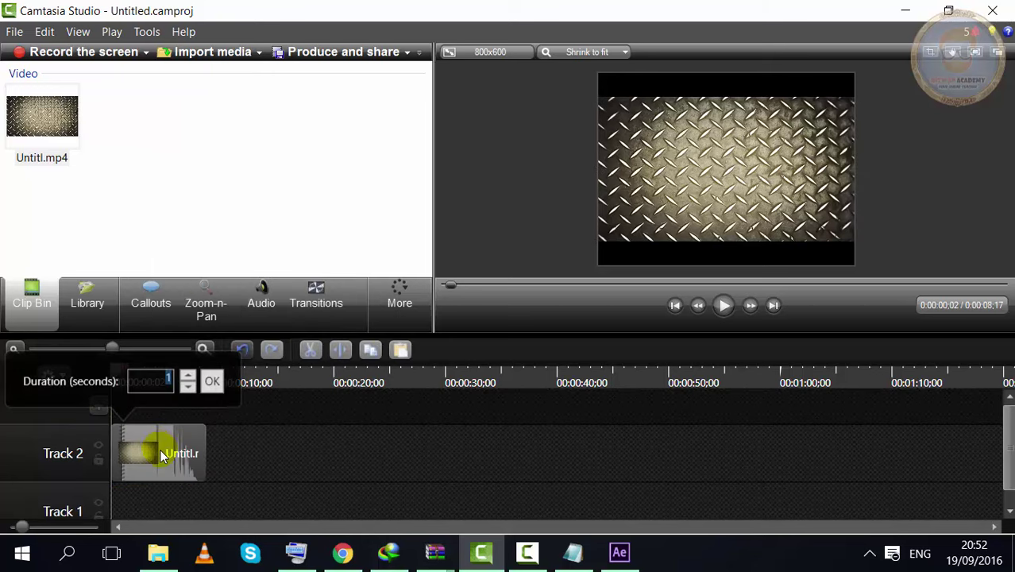
pyautogui.click(170, 454)
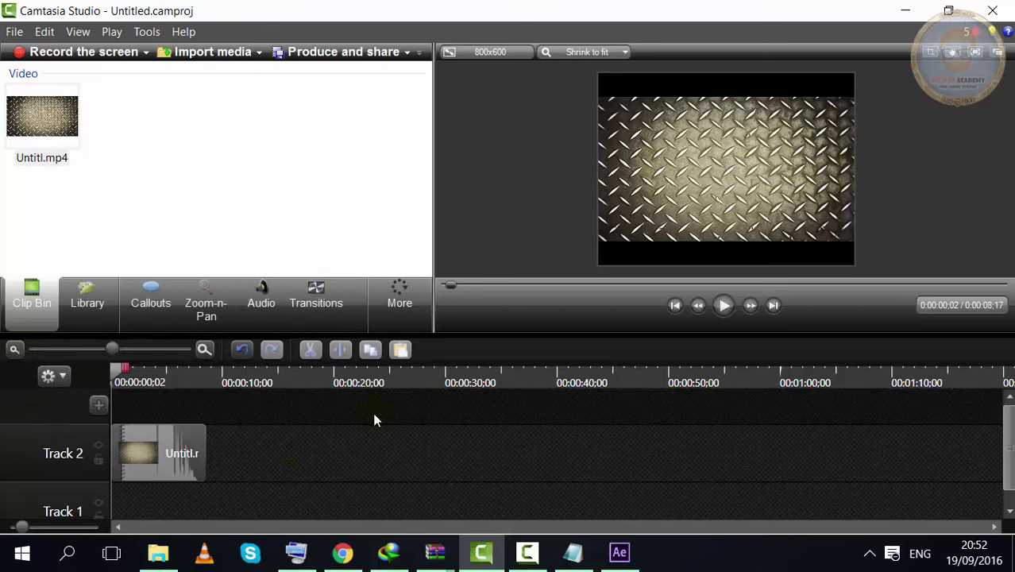
# Step: Move the clip to Track 3, add another Untitl.mp4 copy, then close Camtasia without saving
pyautogui.moveTo(165, 459); pyautogui.dragTo(152, 424)
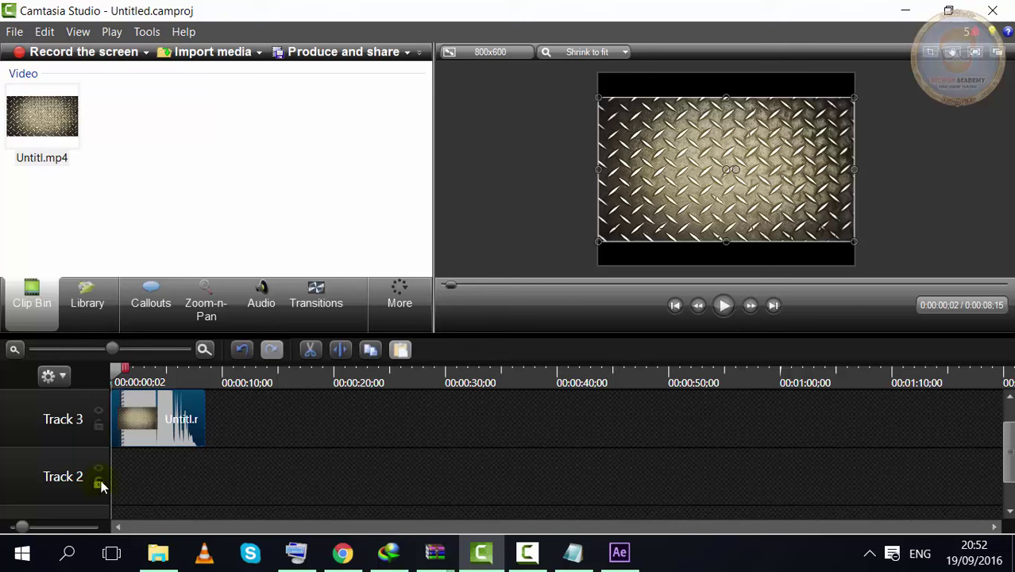
pyautogui.moveTo(39, 119)
pyautogui.mouseDown()
pyautogui.moveTo(162, 136)
pyautogui.moveTo(144, 481)
pyautogui.moveTo(170, 477)
pyautogui.mouseUp()
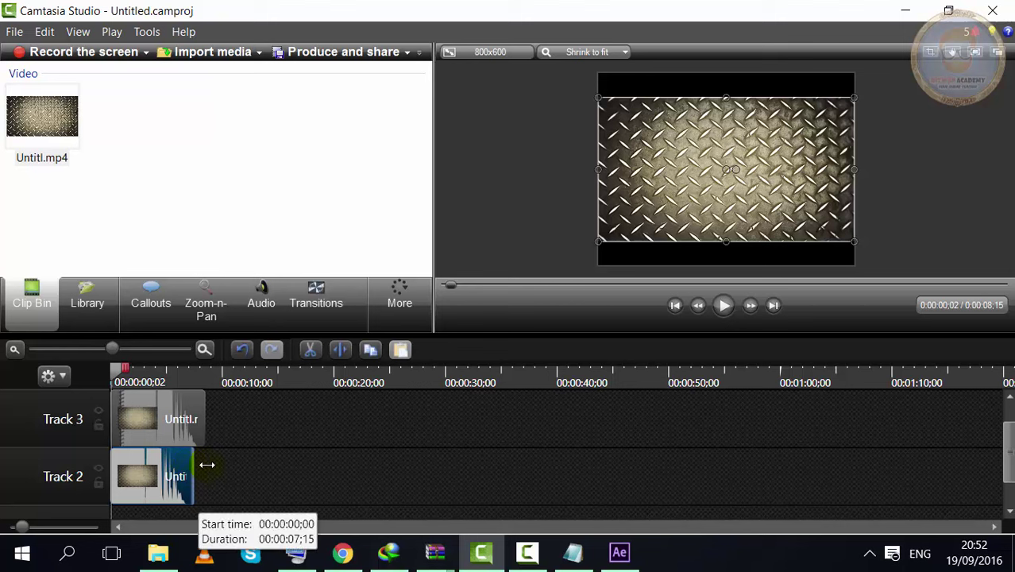
pyautogui.click(15, 33)
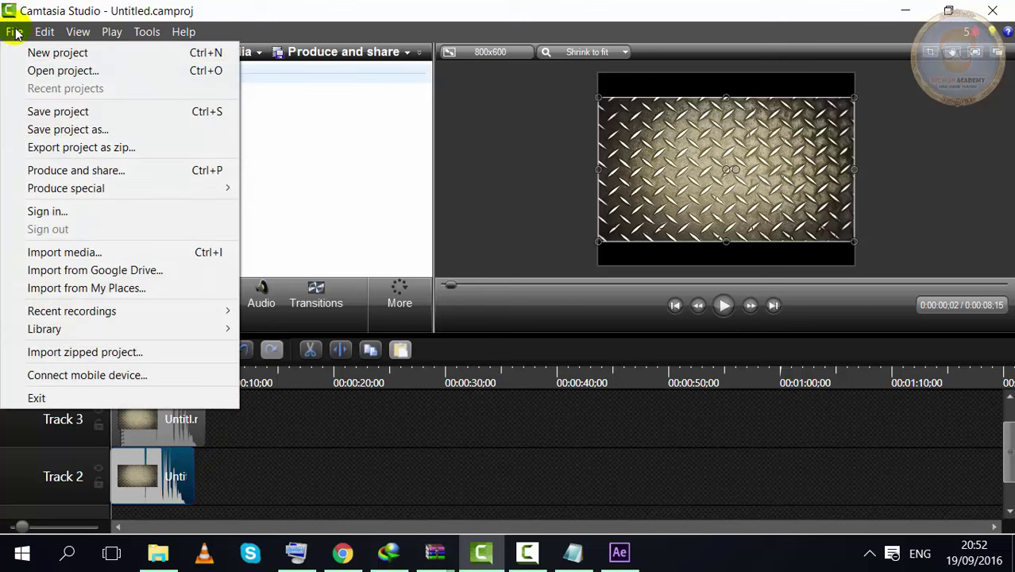
pyautogui.click(16, 33)
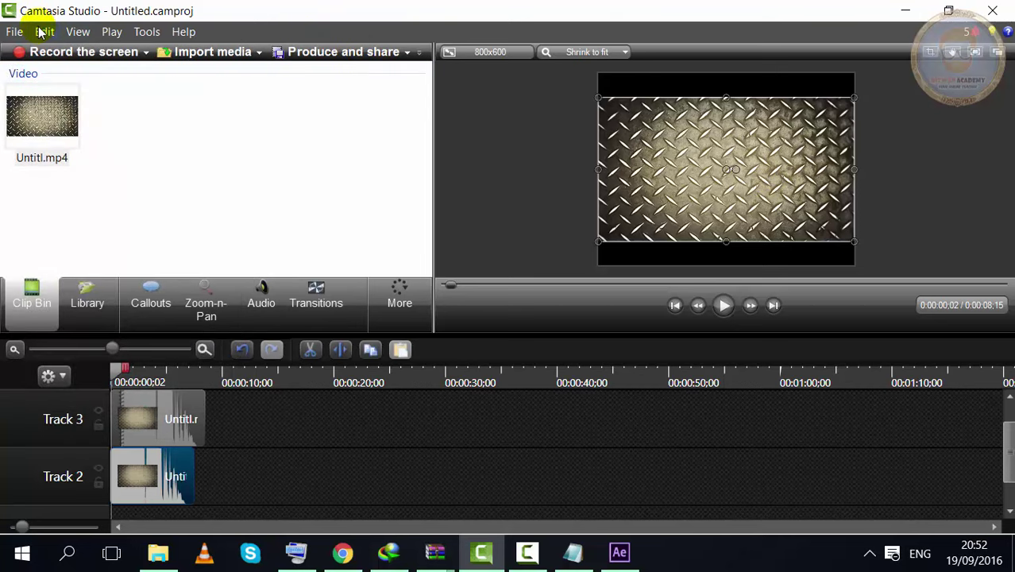
pyautogui.click(9, 37)
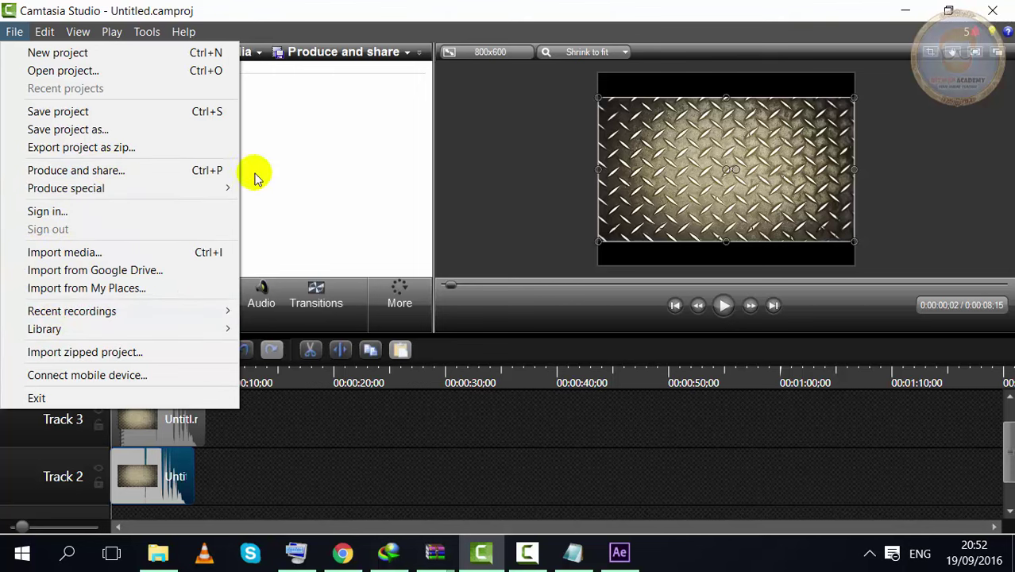
pyautogui.click(328, 233)
pyautogui.click(327, 233)
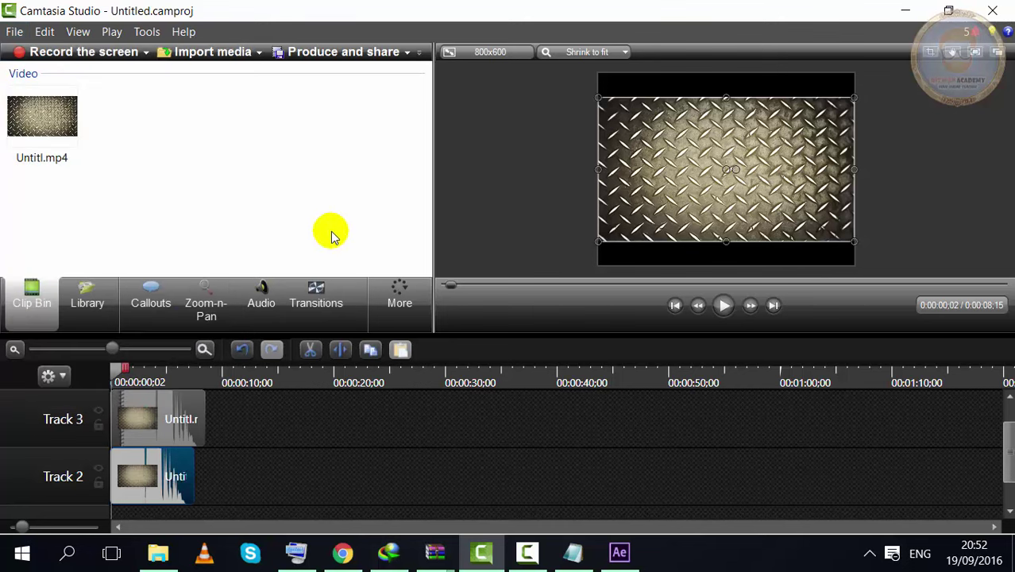
pyautogui.click(992, 12)
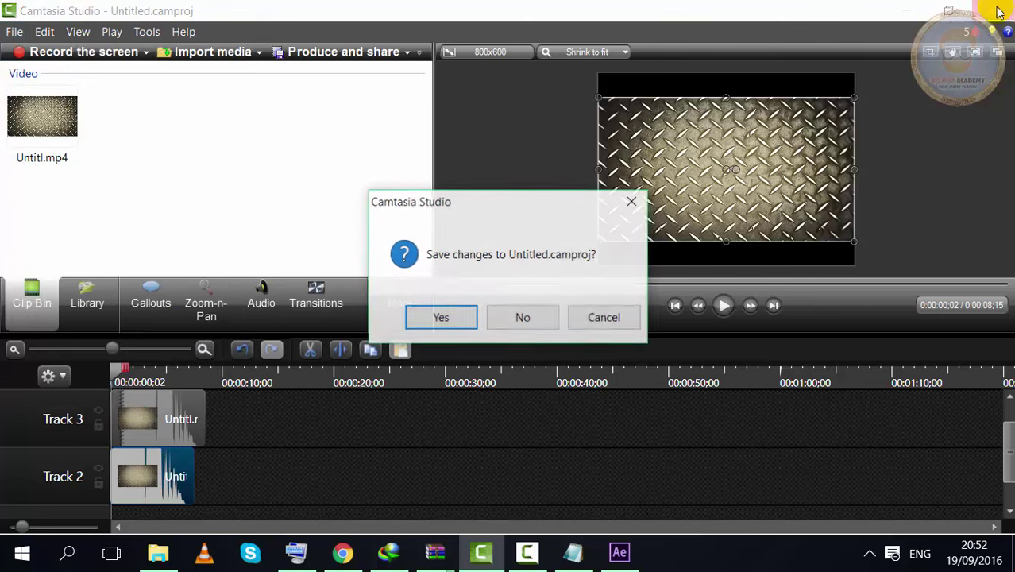
pyautogui.click(520, 316)
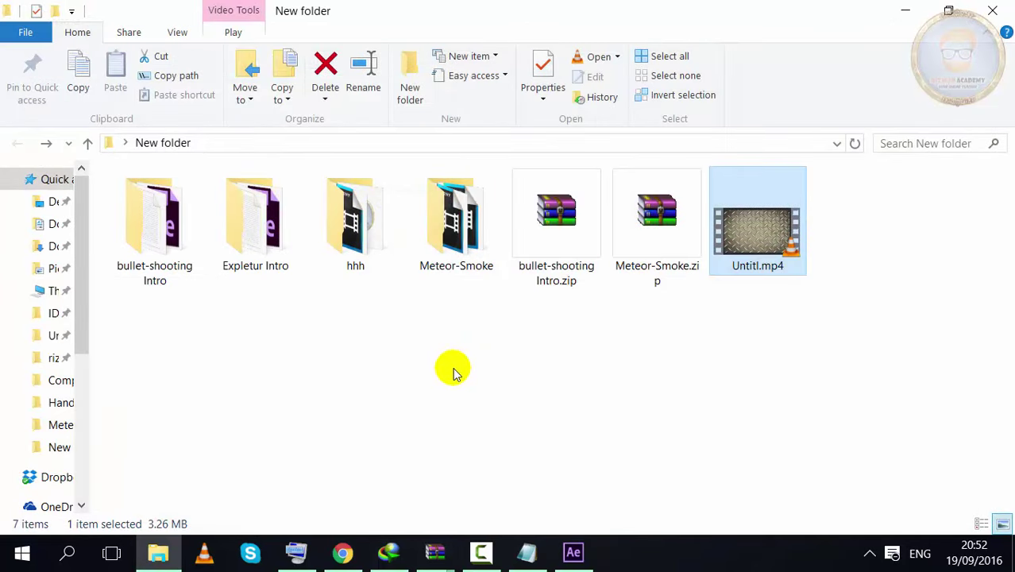
# Step: Minimize File Explorer and close the bullet-shooting and Meteor-Smoke WinRAR windows
pyautogui.click(909, 9)
pyautogui.click(871, 143)
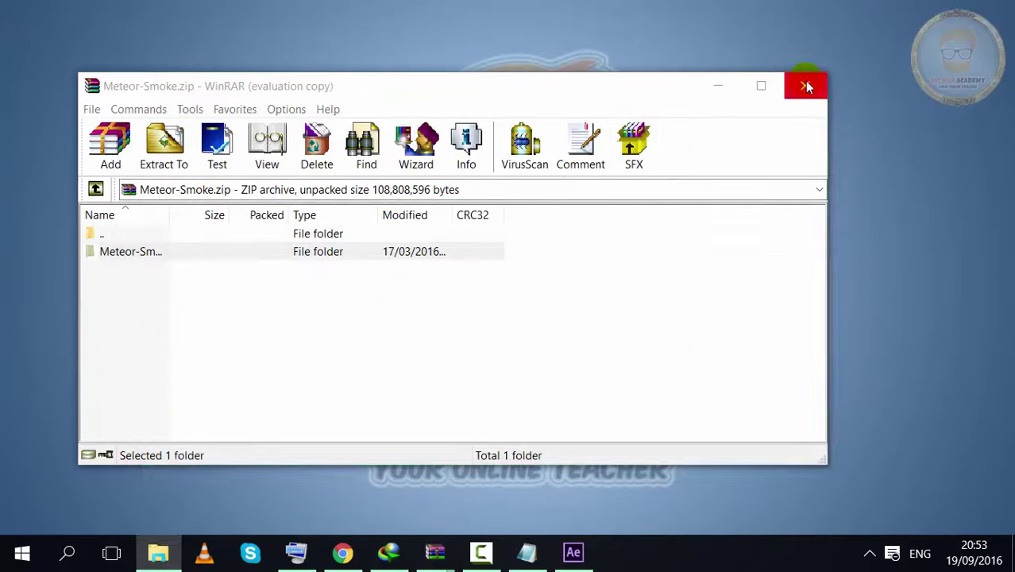
pyautogui.click(805, 94)
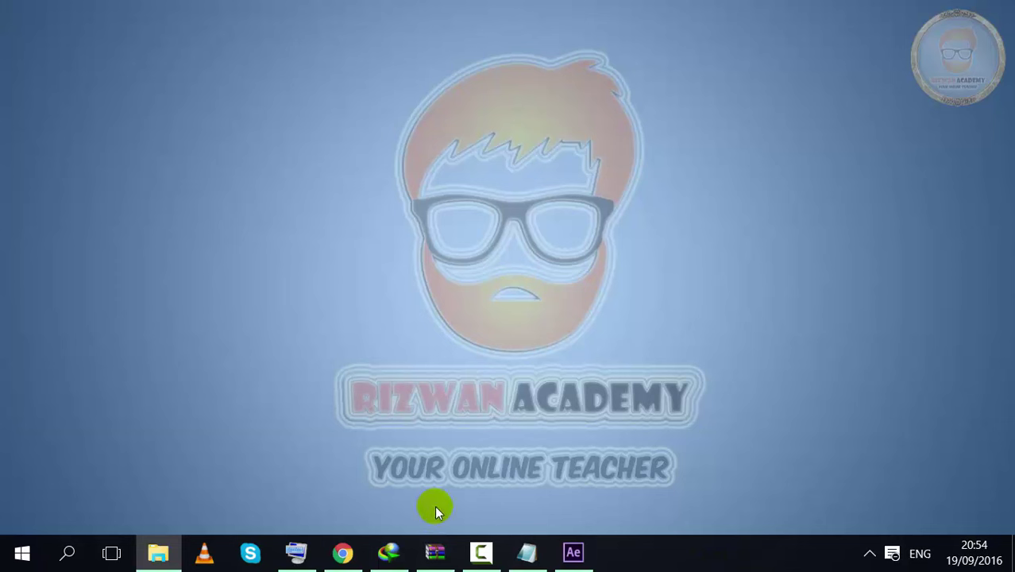
# Step: Restore Camtasia Recorder from the taskbar and stop the capture at about 0:28:56
pyautogui.click(490, 556)
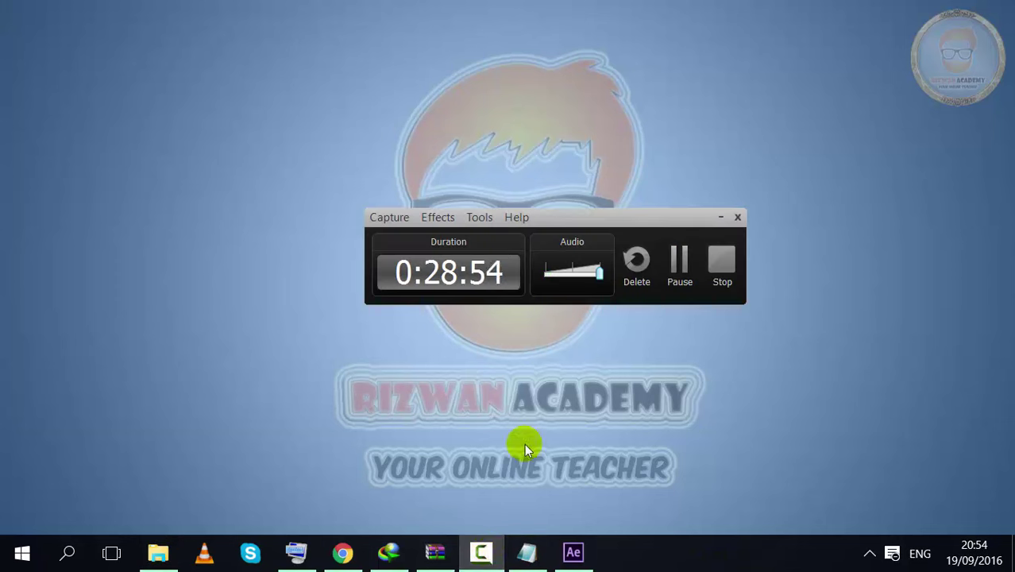
pyautogui.click(725, 268)
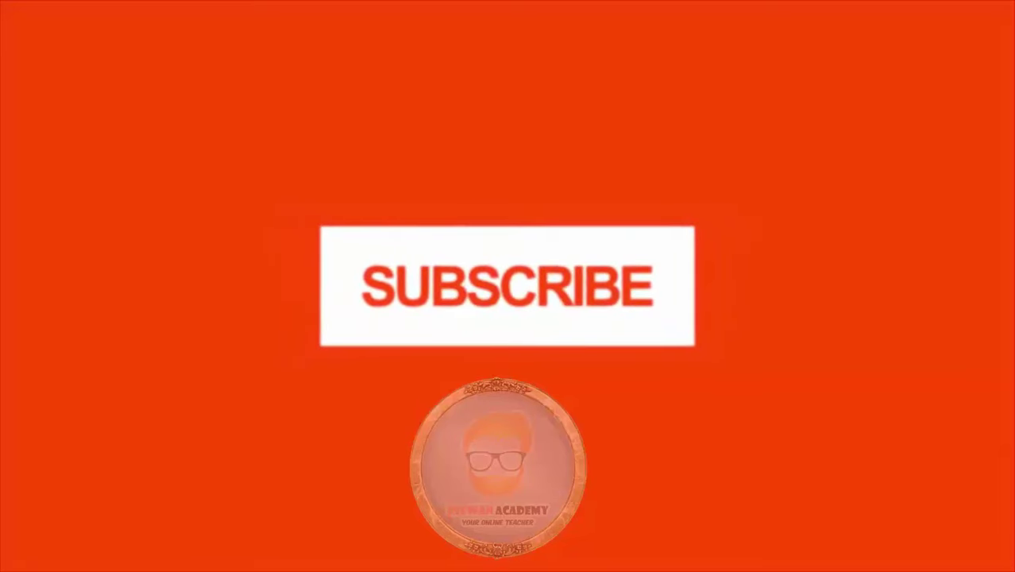